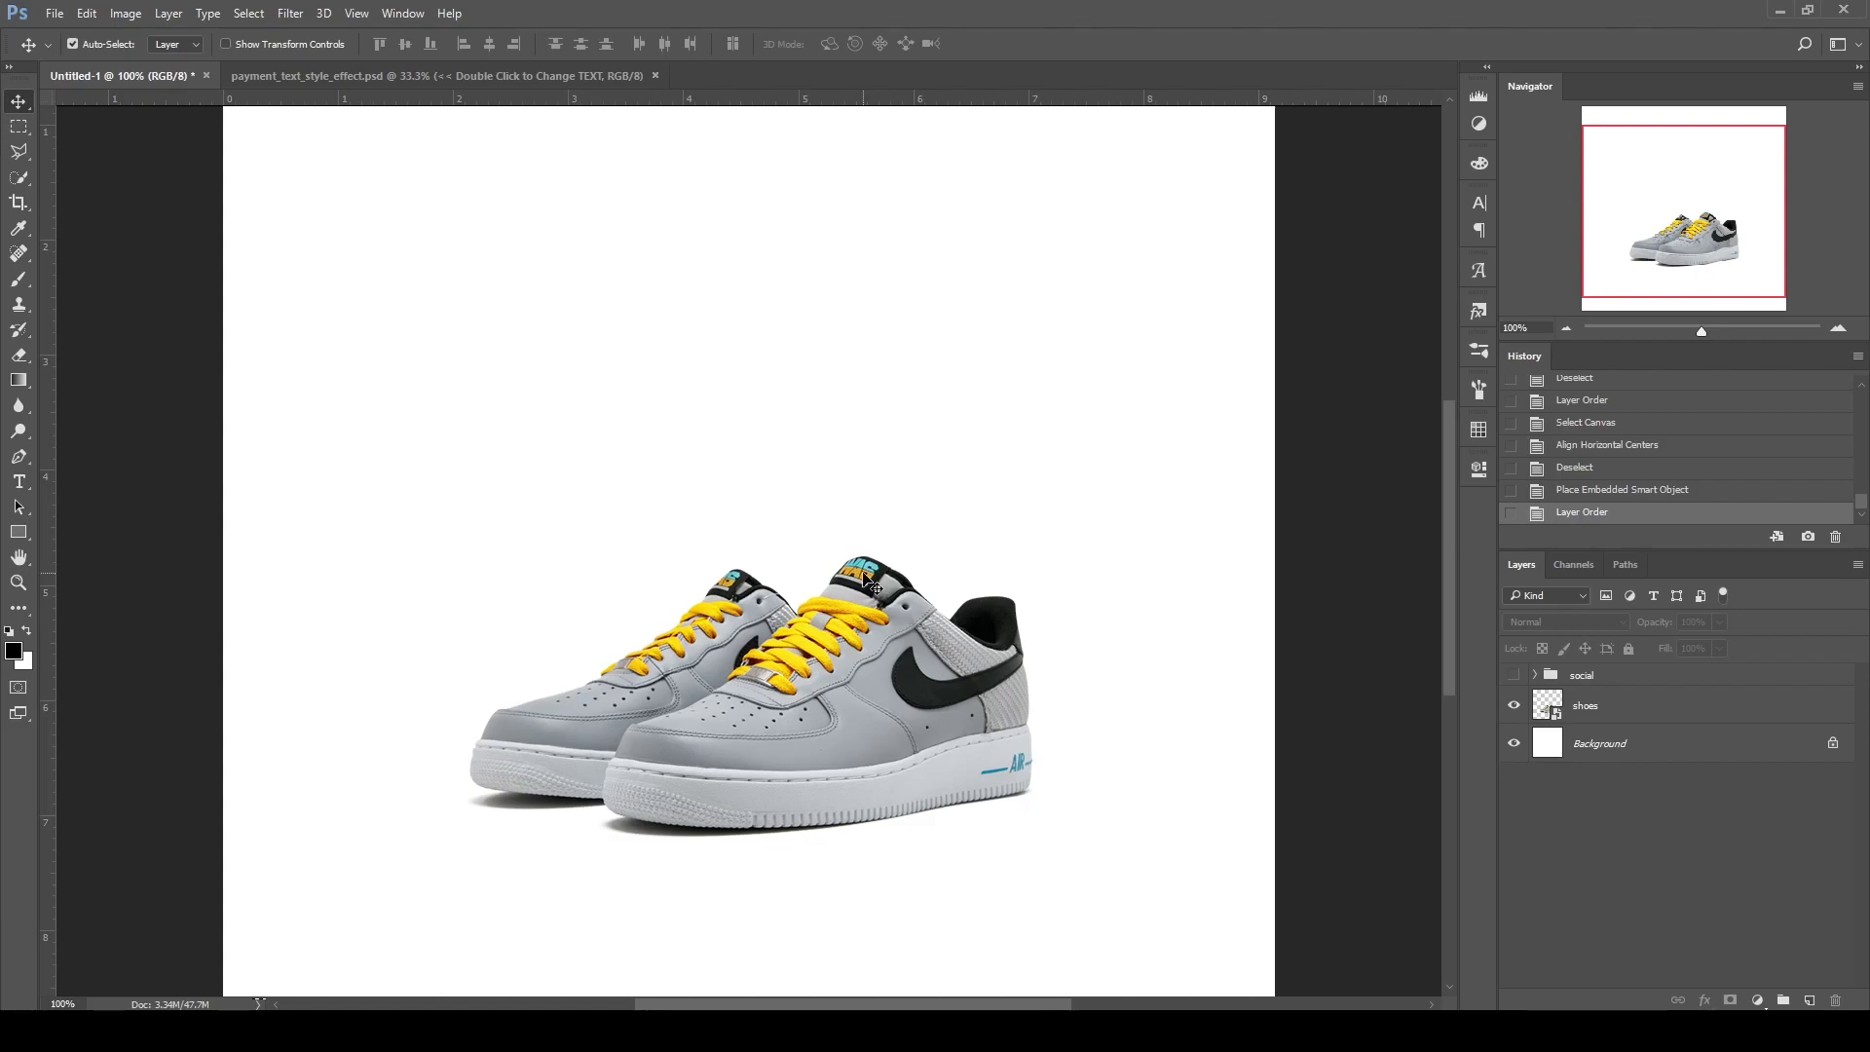
Inspect the Layers panel, briefly hiding and reshowing the shoes layer
scroll(864, 579, "up", 2)
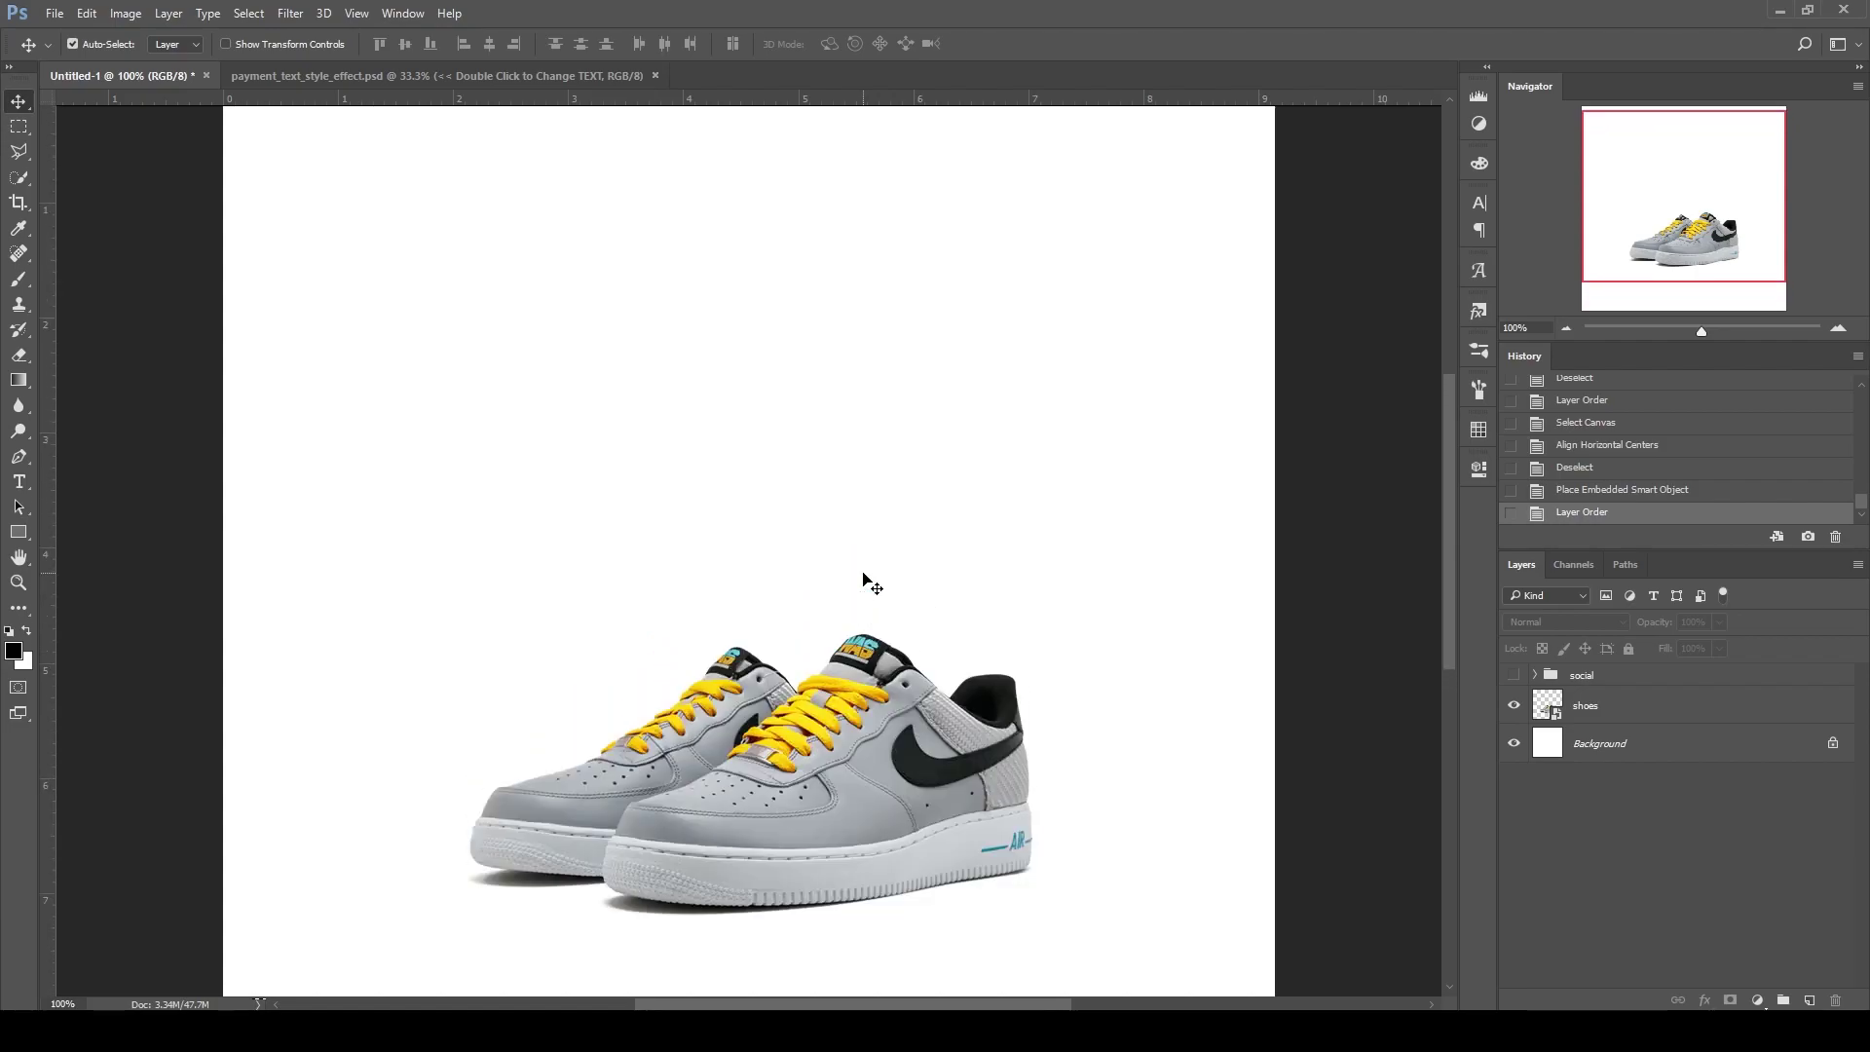
scroll(864, 580, "down", 2)
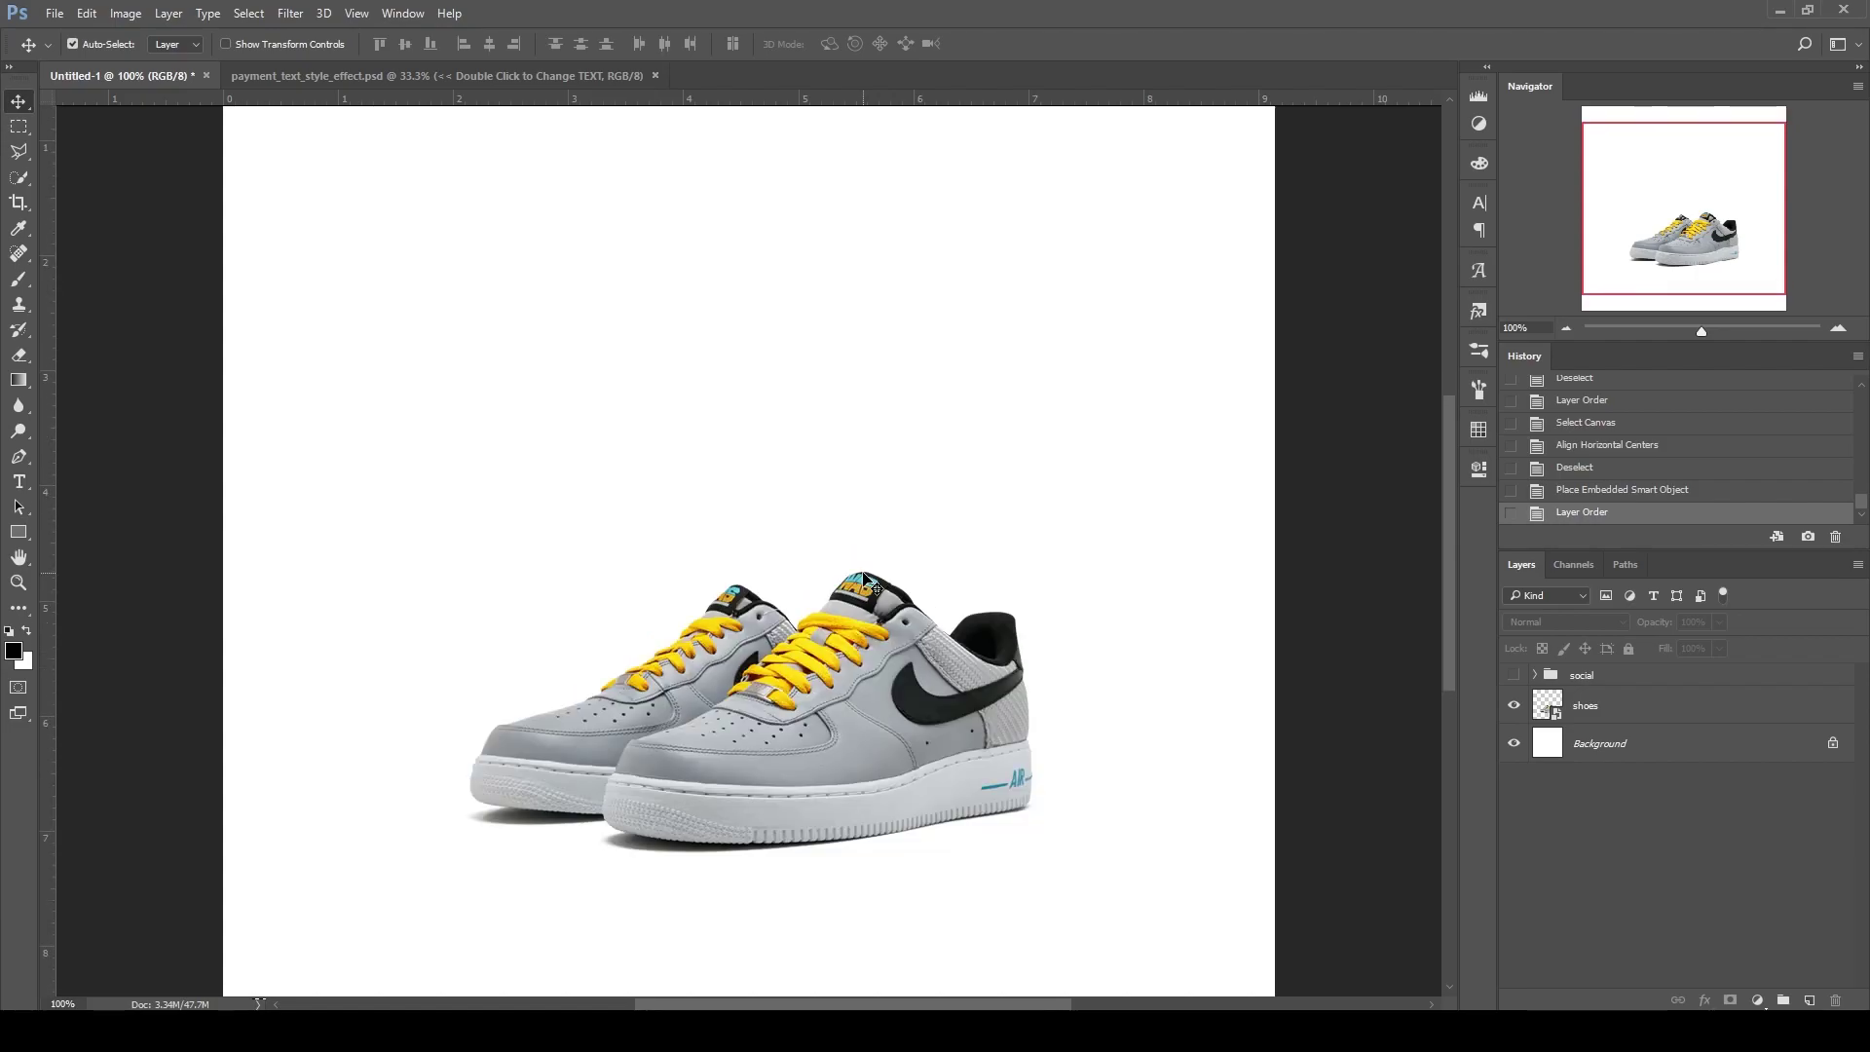
scroll(864, 579, "up", 1)
scroll(864, 579, "up", 1)
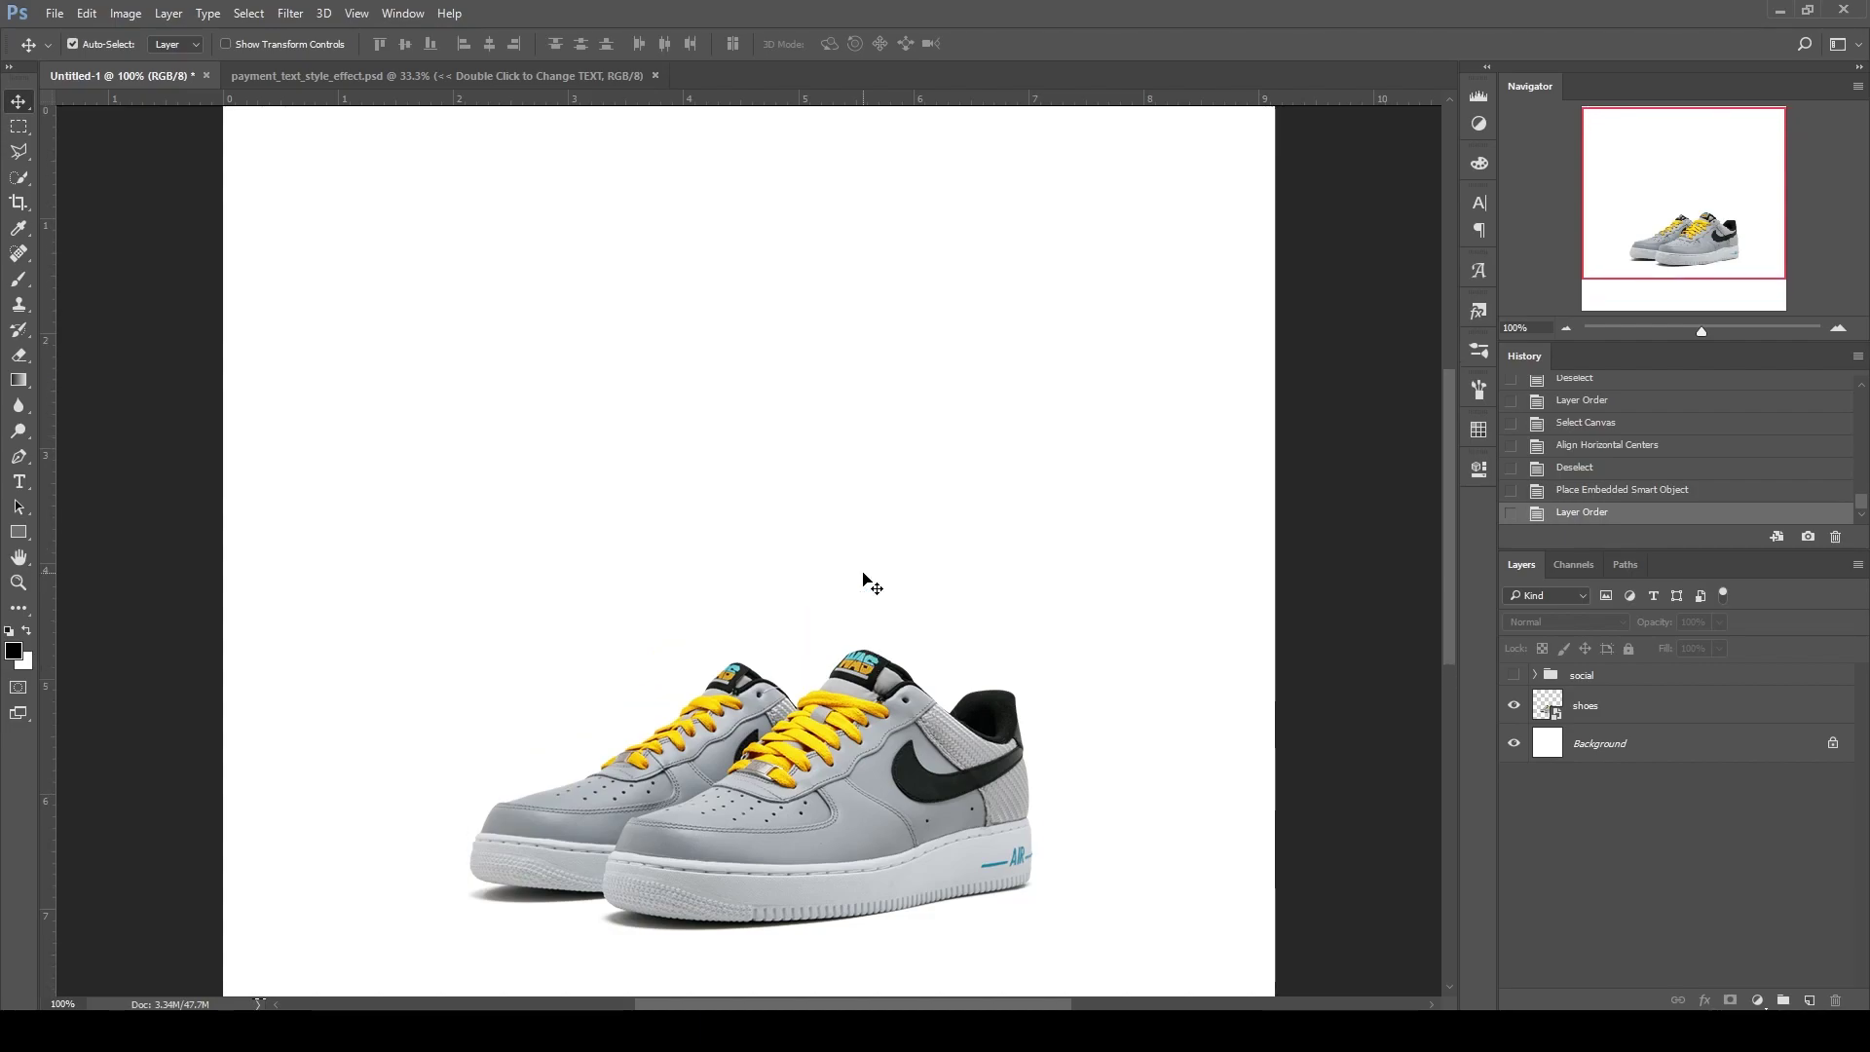
scroll(863, 579, "down", 1)
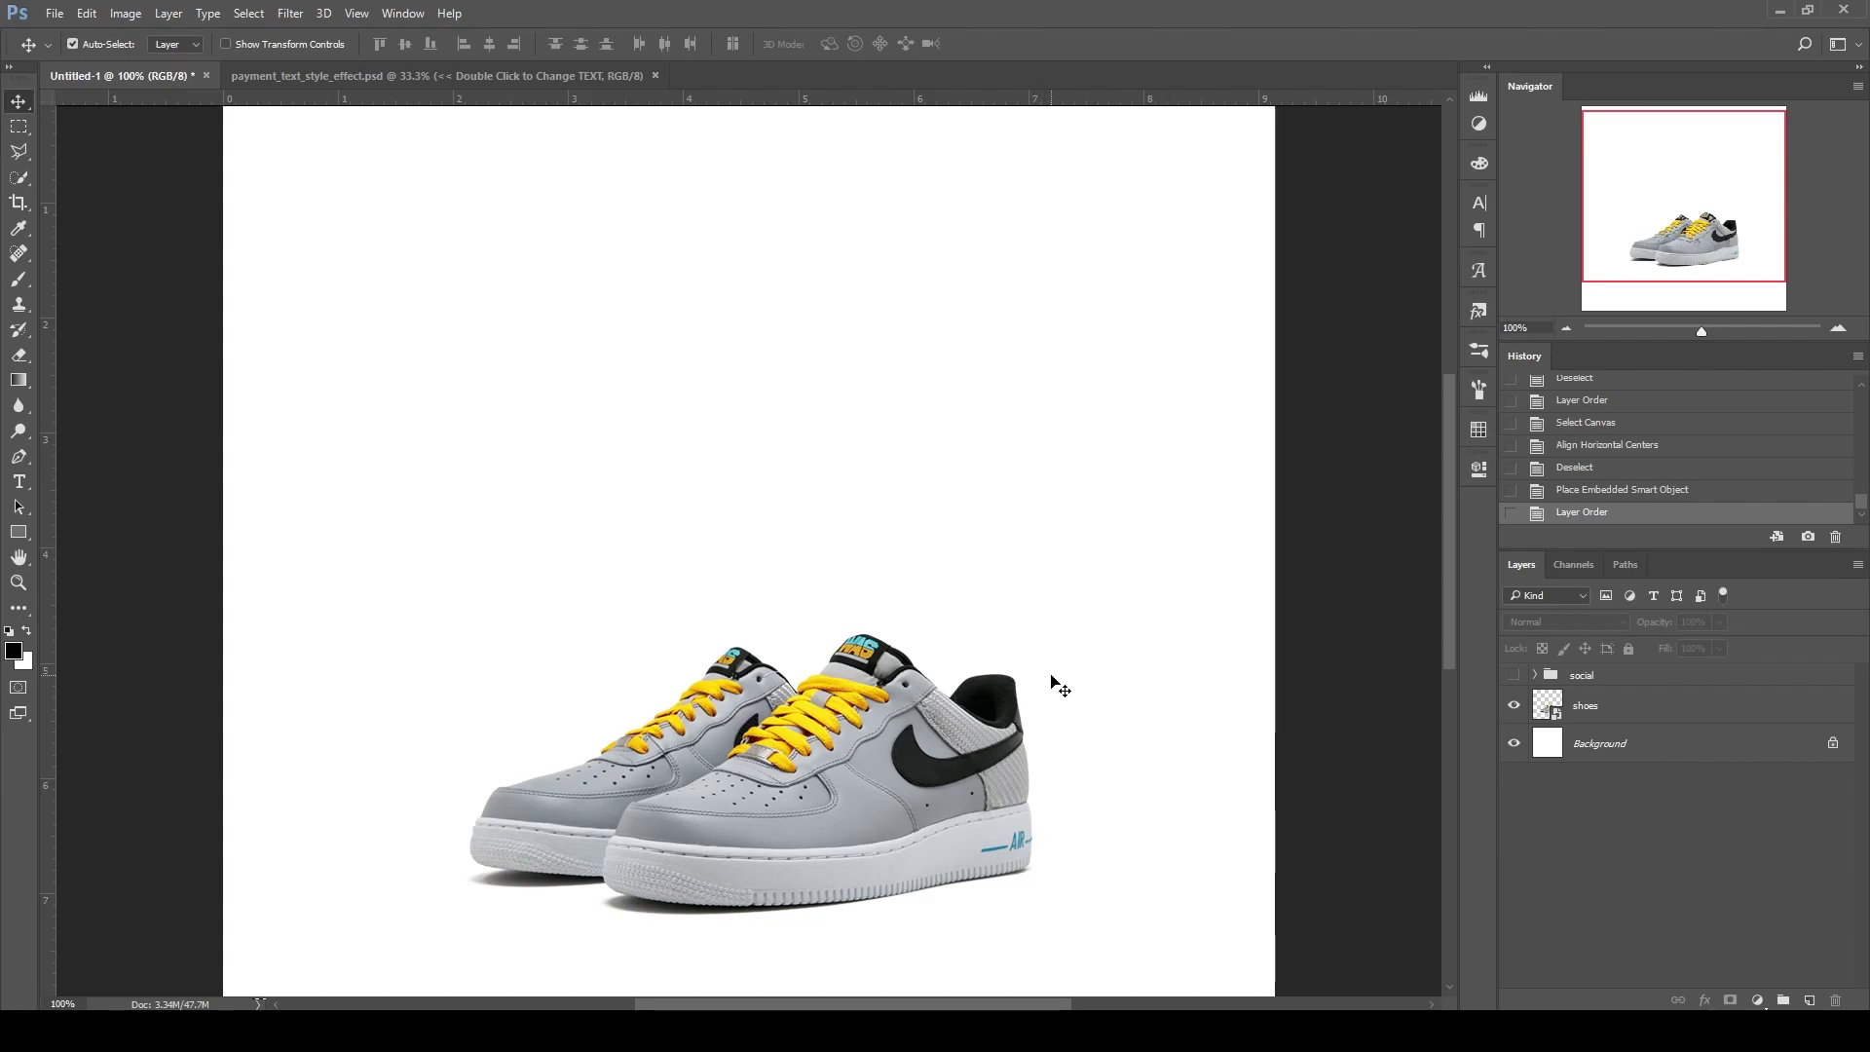
left_click(1513, 707)
left_click(1514, 707)
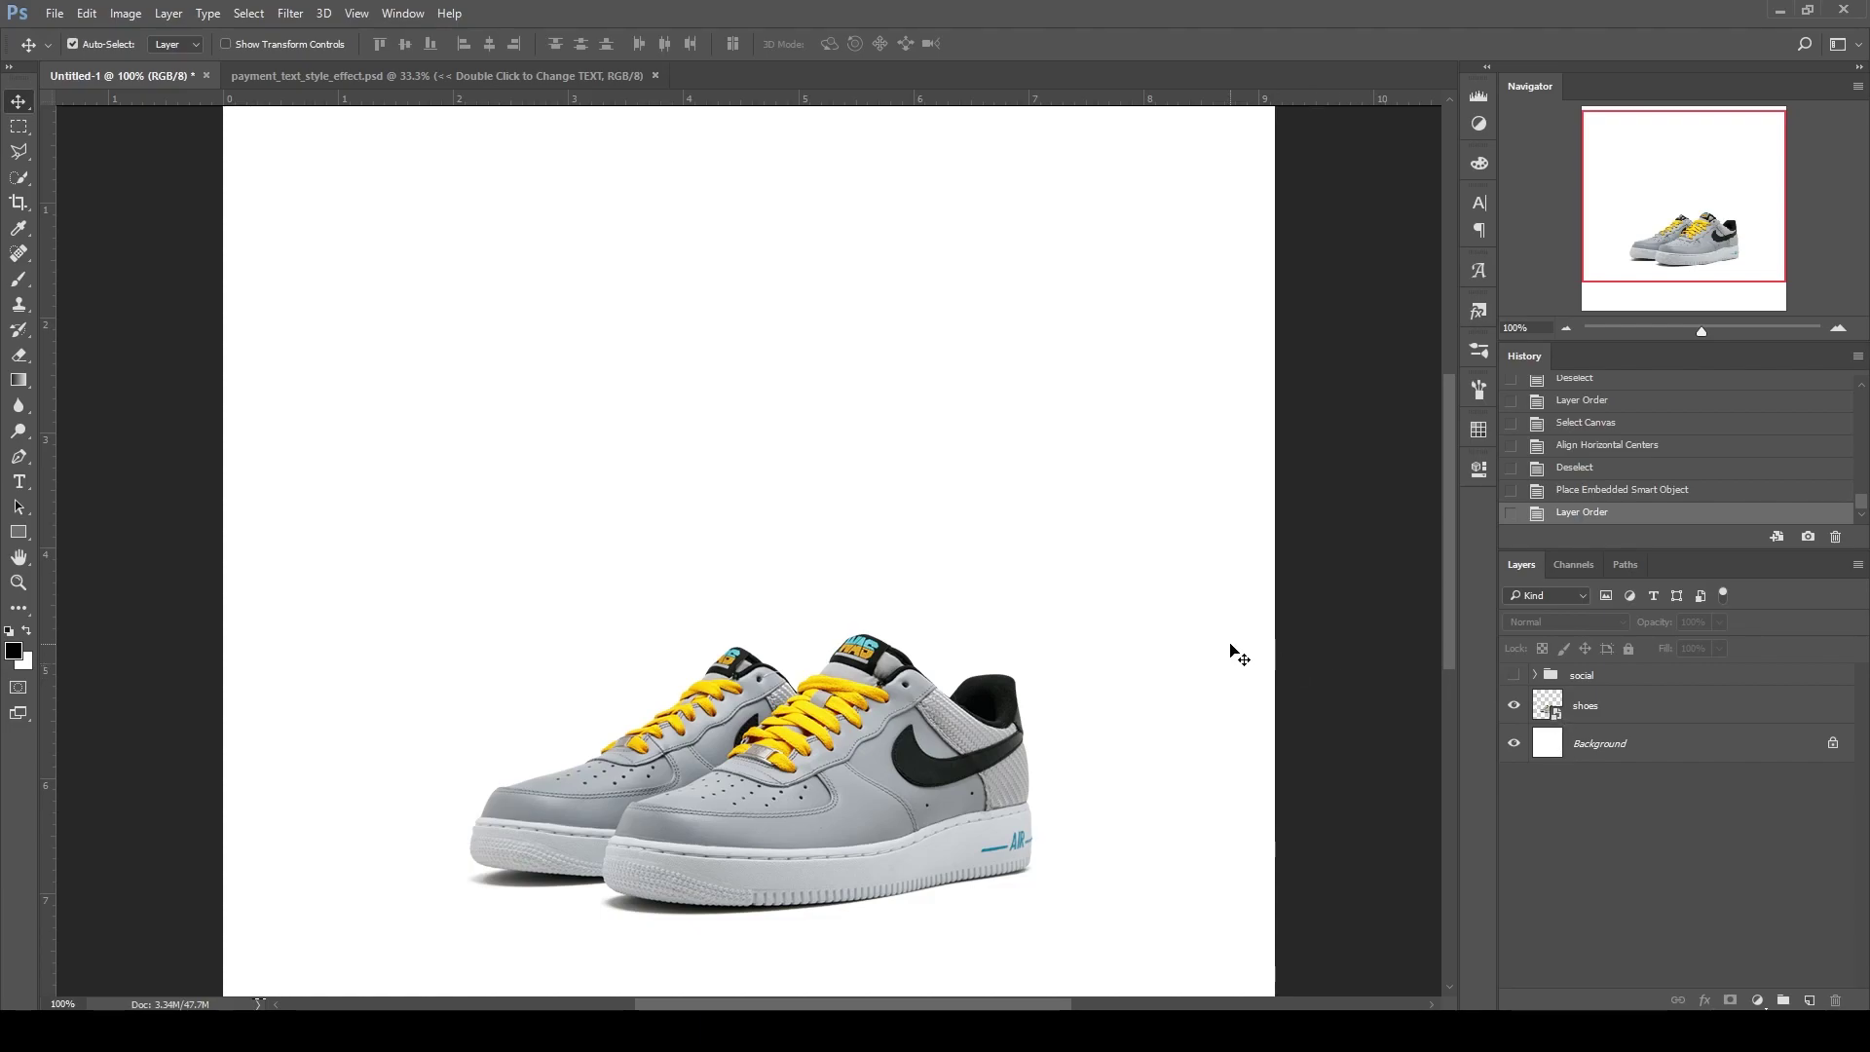
scroll(886, 682, "down", 2)
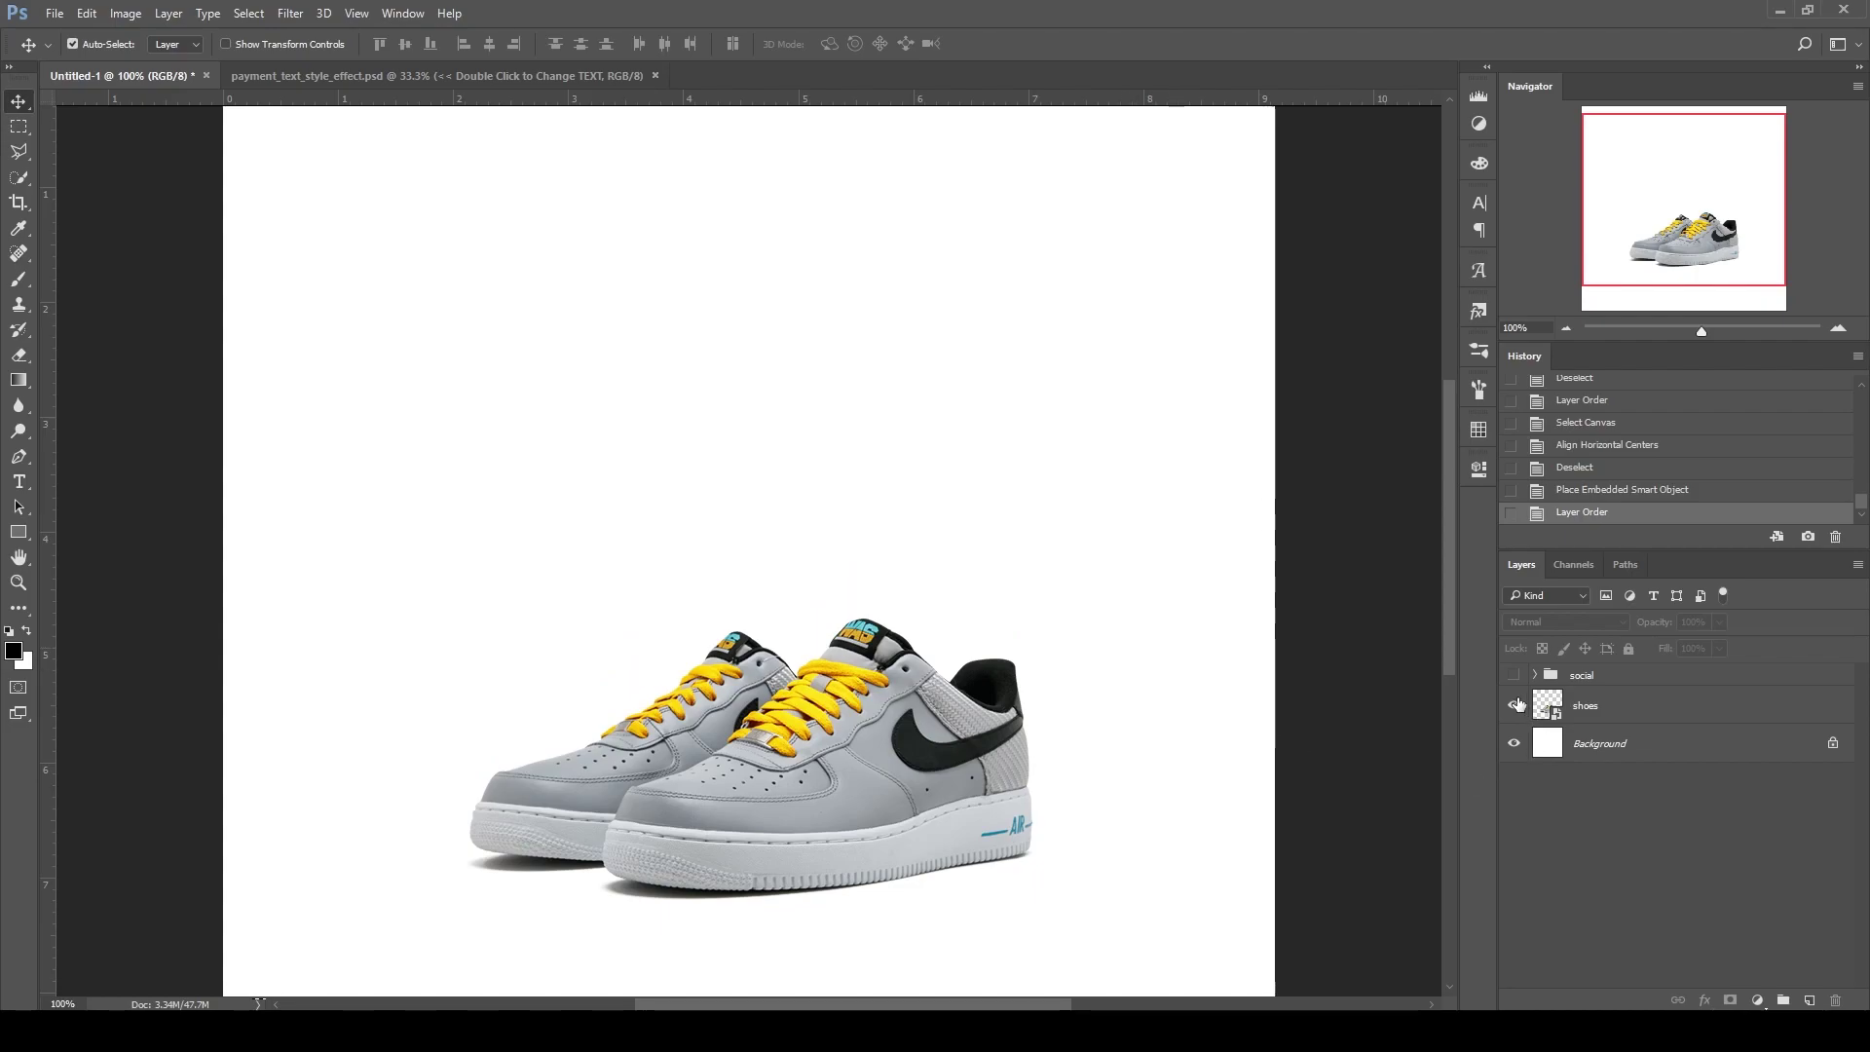
Make the Podium group visible and move it below the shoes layer in the stack
left_click(1535, 675)
scroll(1530, 841, "down", 2)
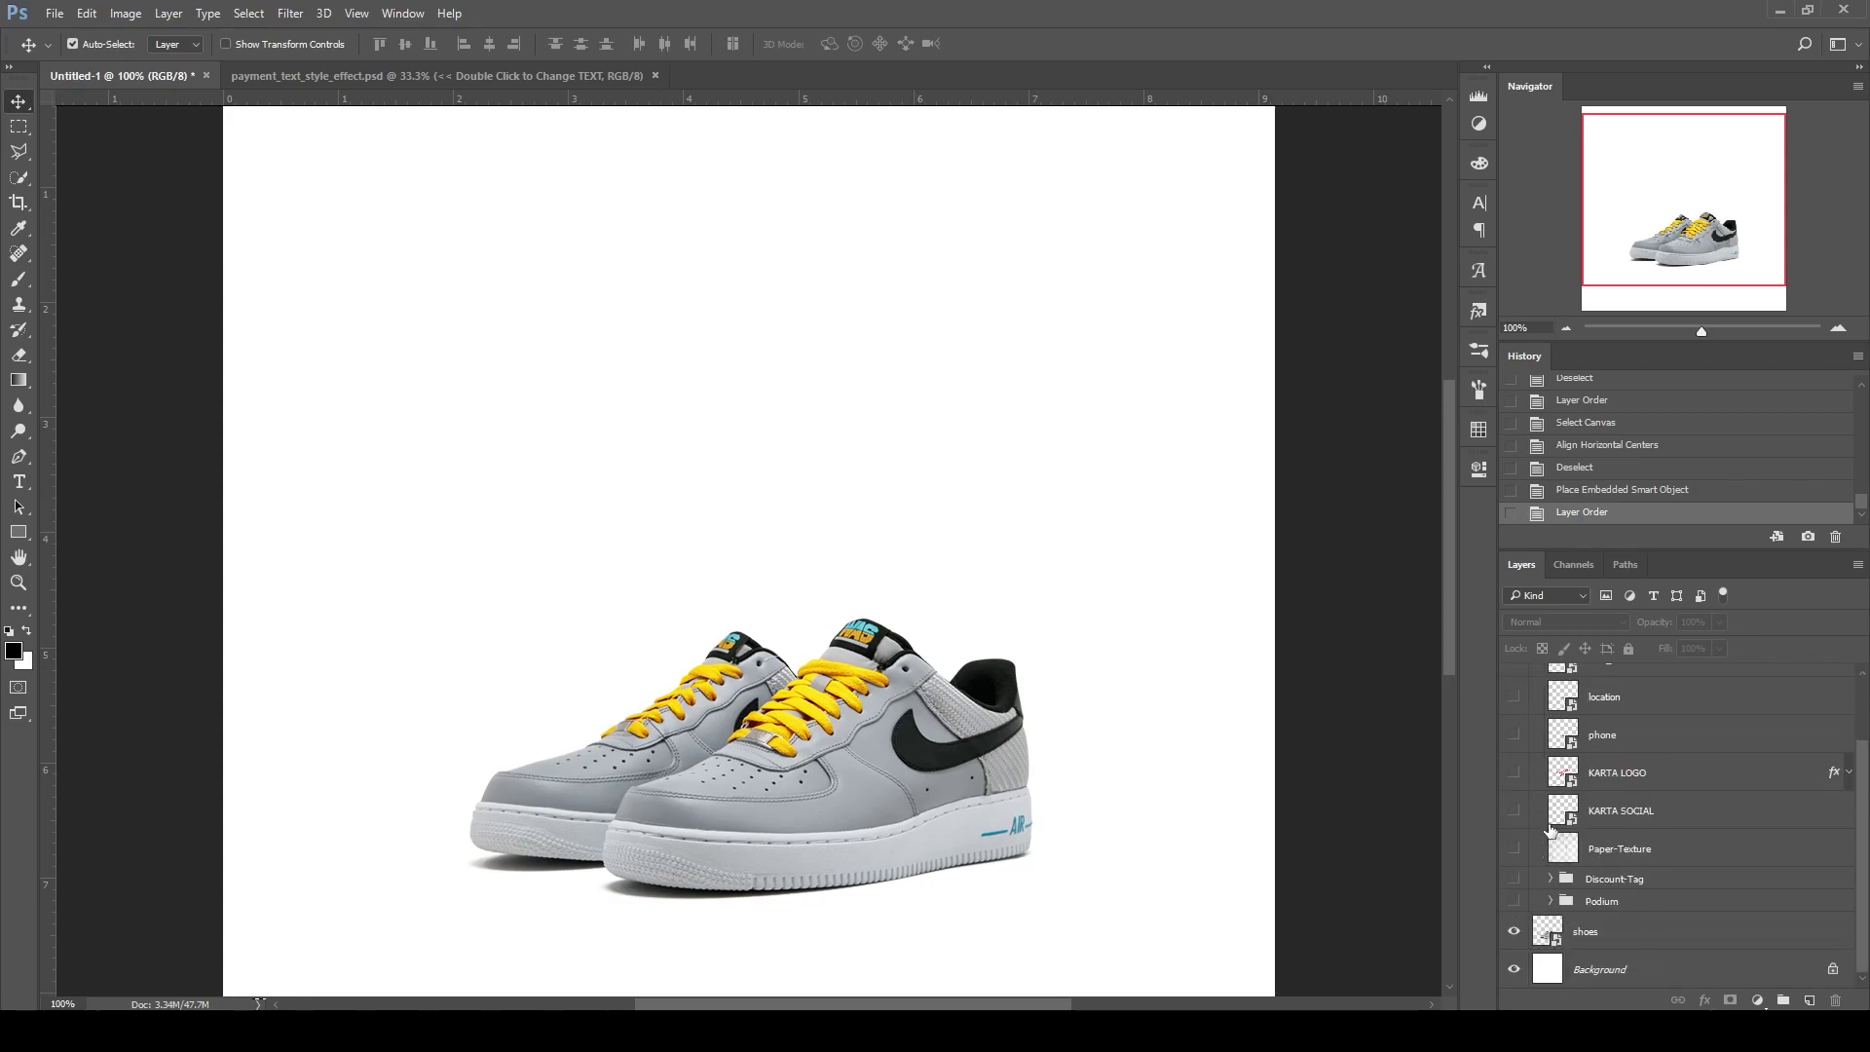
left_click(1514, 901)
left_click(1597, 903)
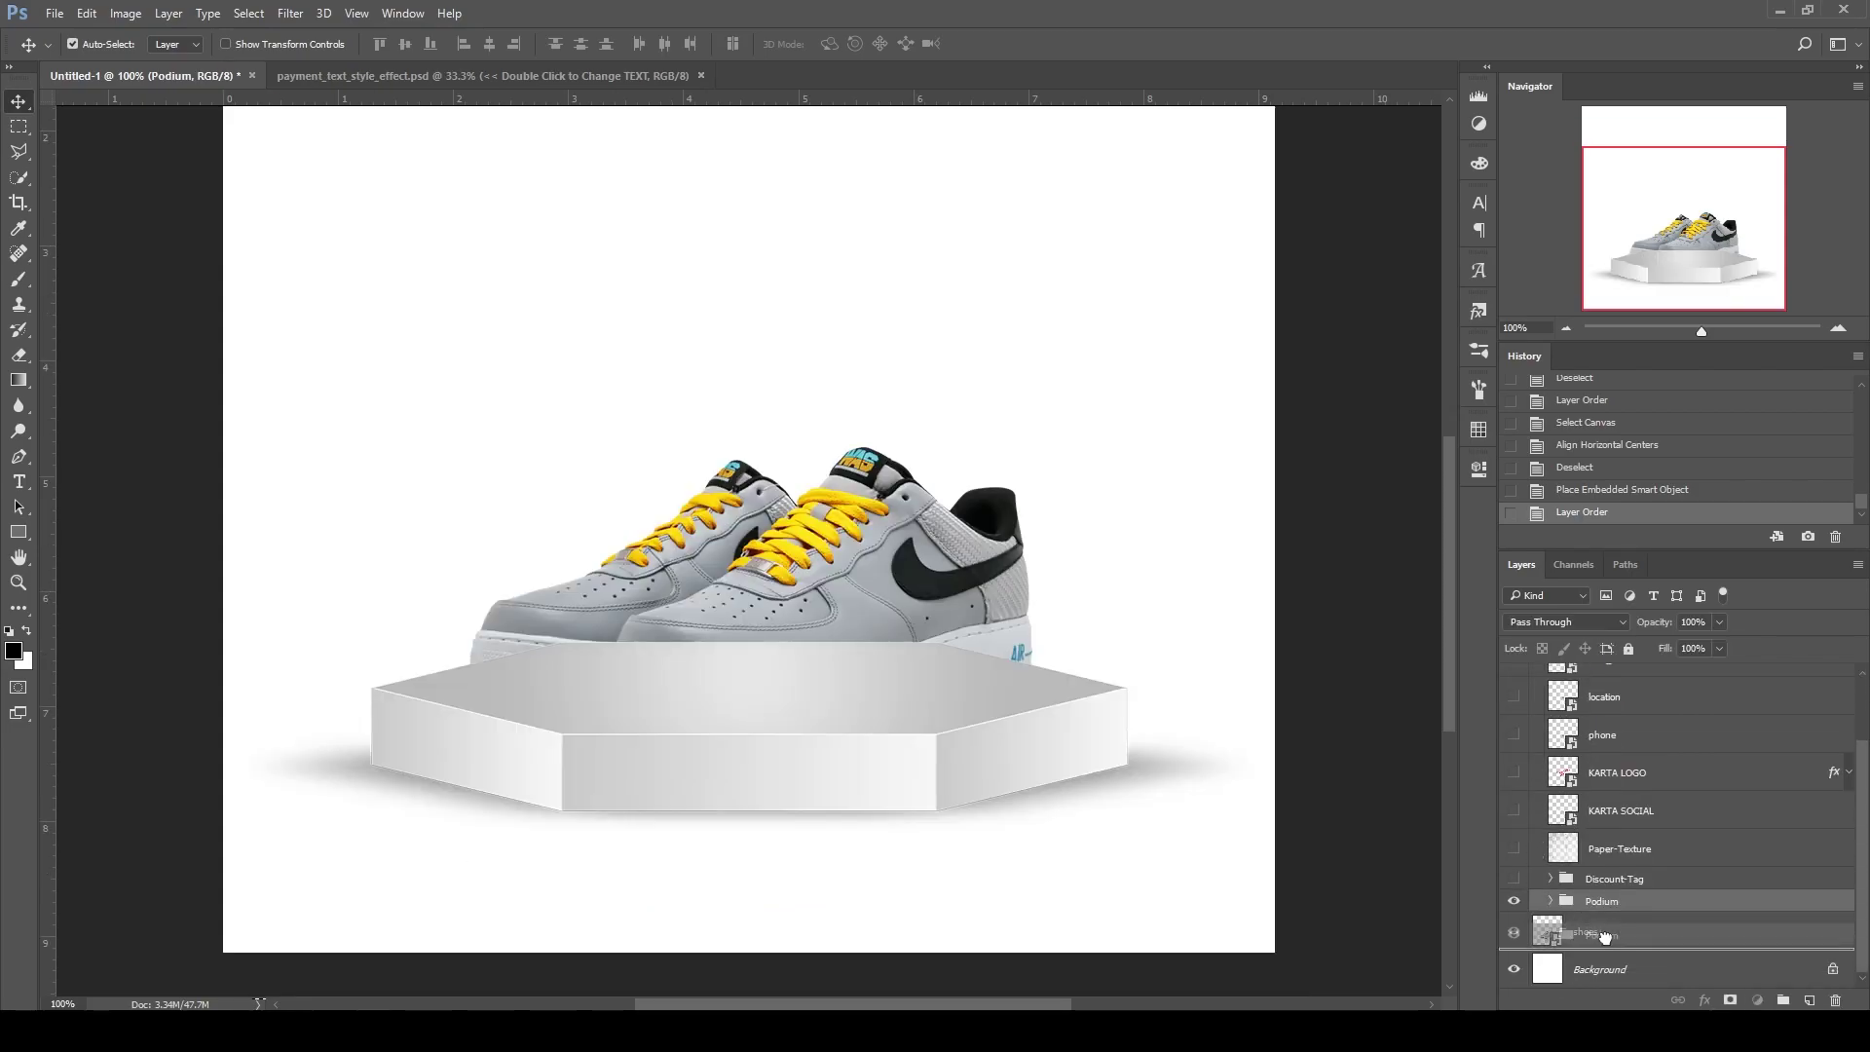
left_click_drag(1600, 903, 1597, 947)
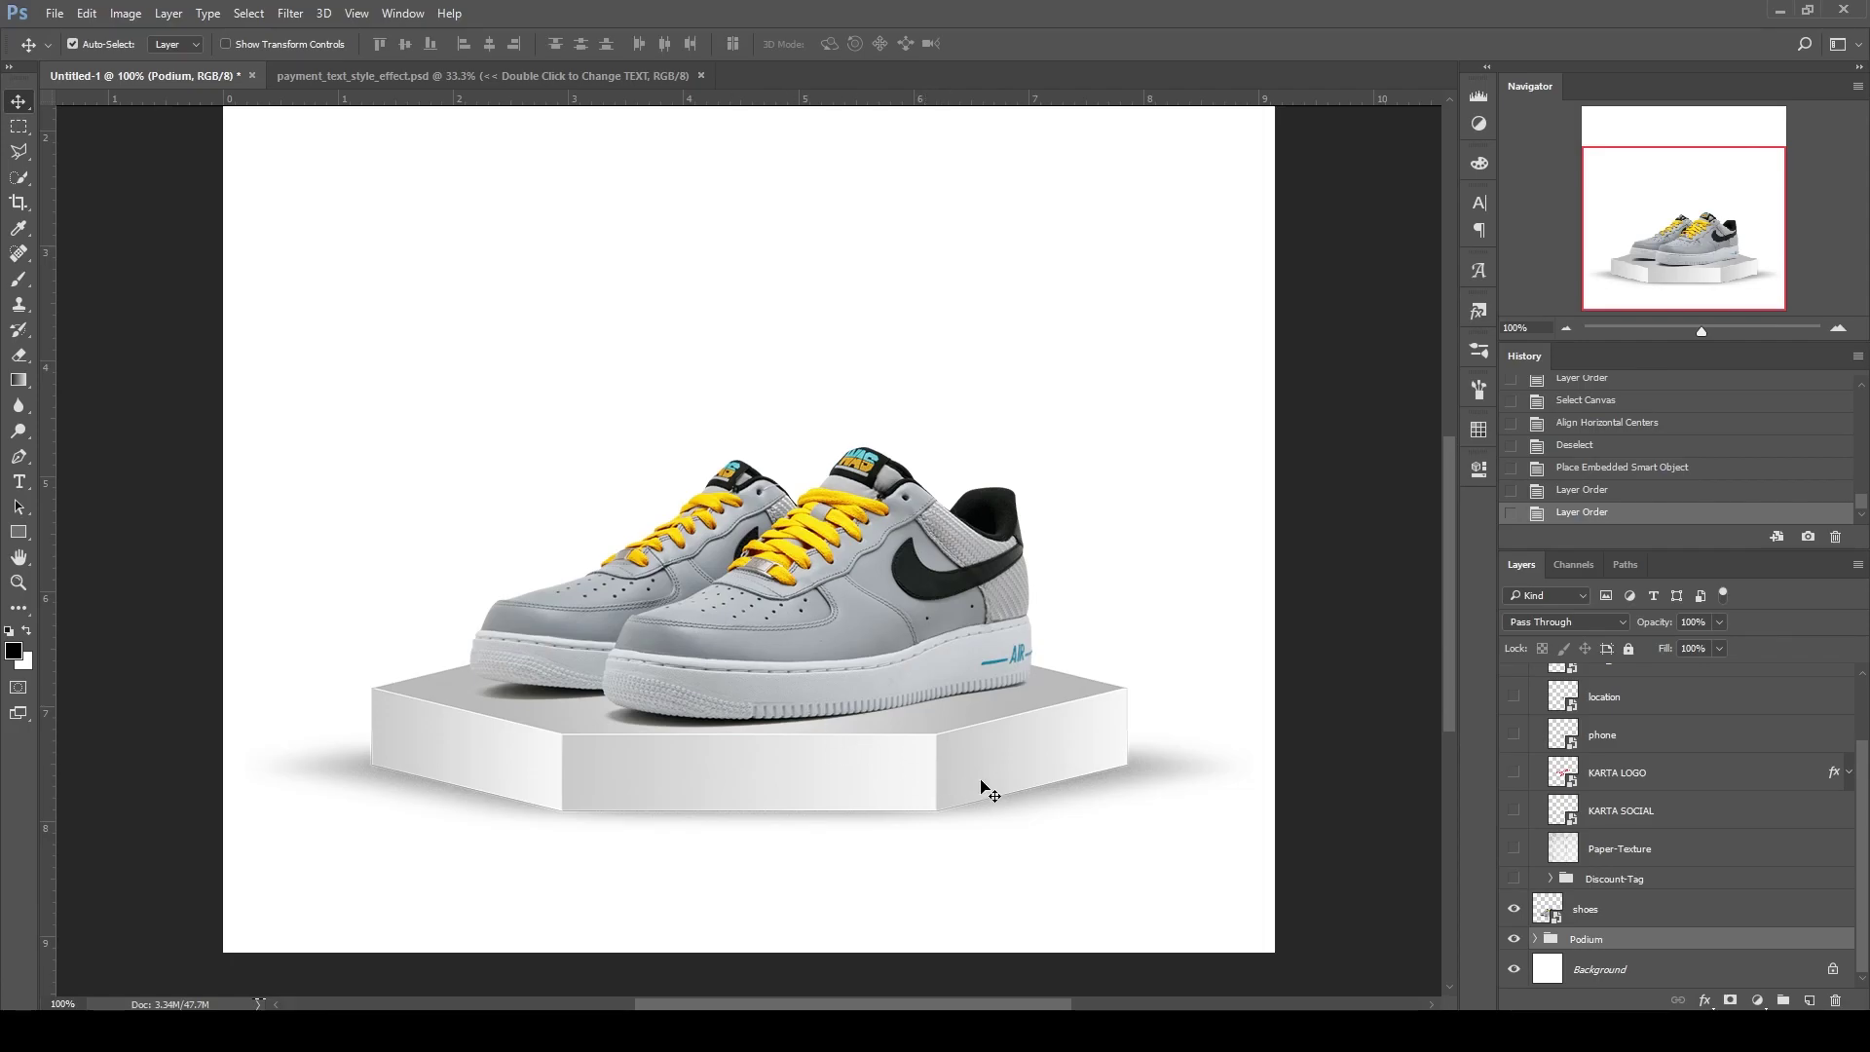
left_click(1514, 938)
scroll(1545, 914, "up", 3)
scroll(1452, 604, "up", 3)
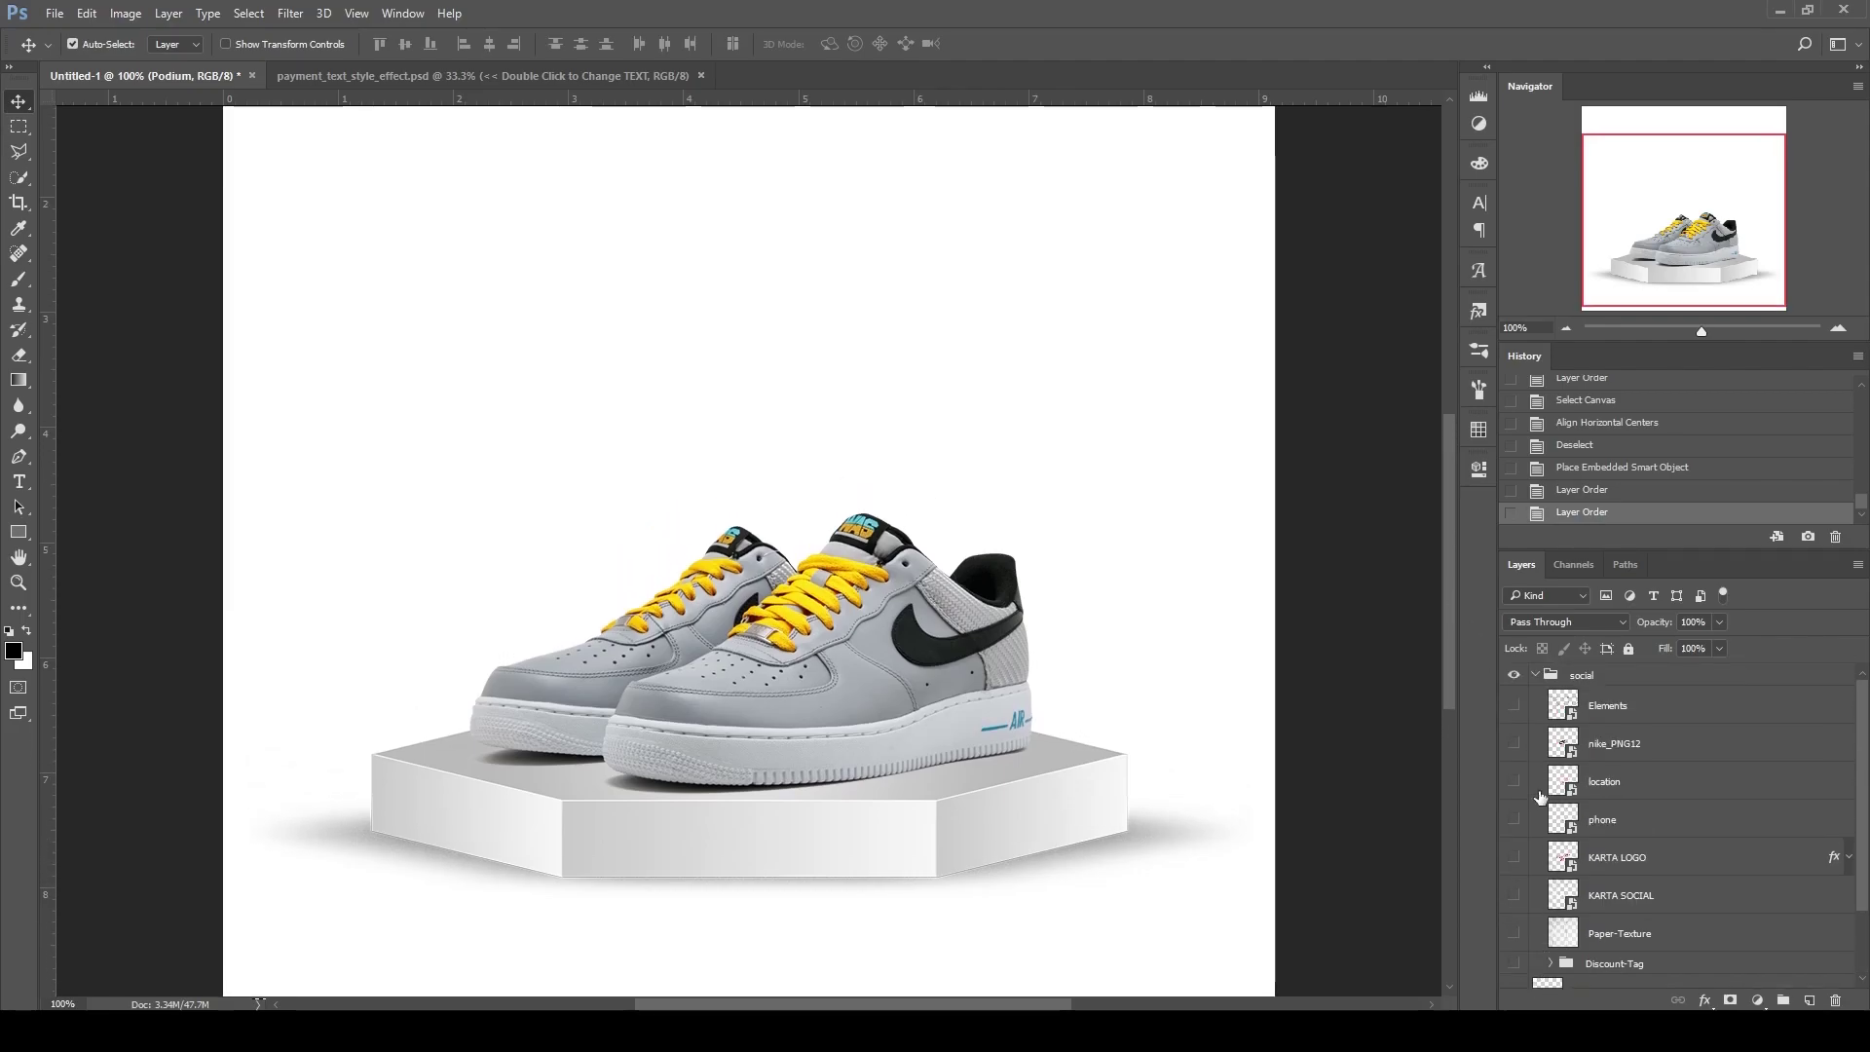
left_click(1535, 674)
Centre the shoes horizontally on the canvas and nudge them onto the podium top
left_click(1602, 707)
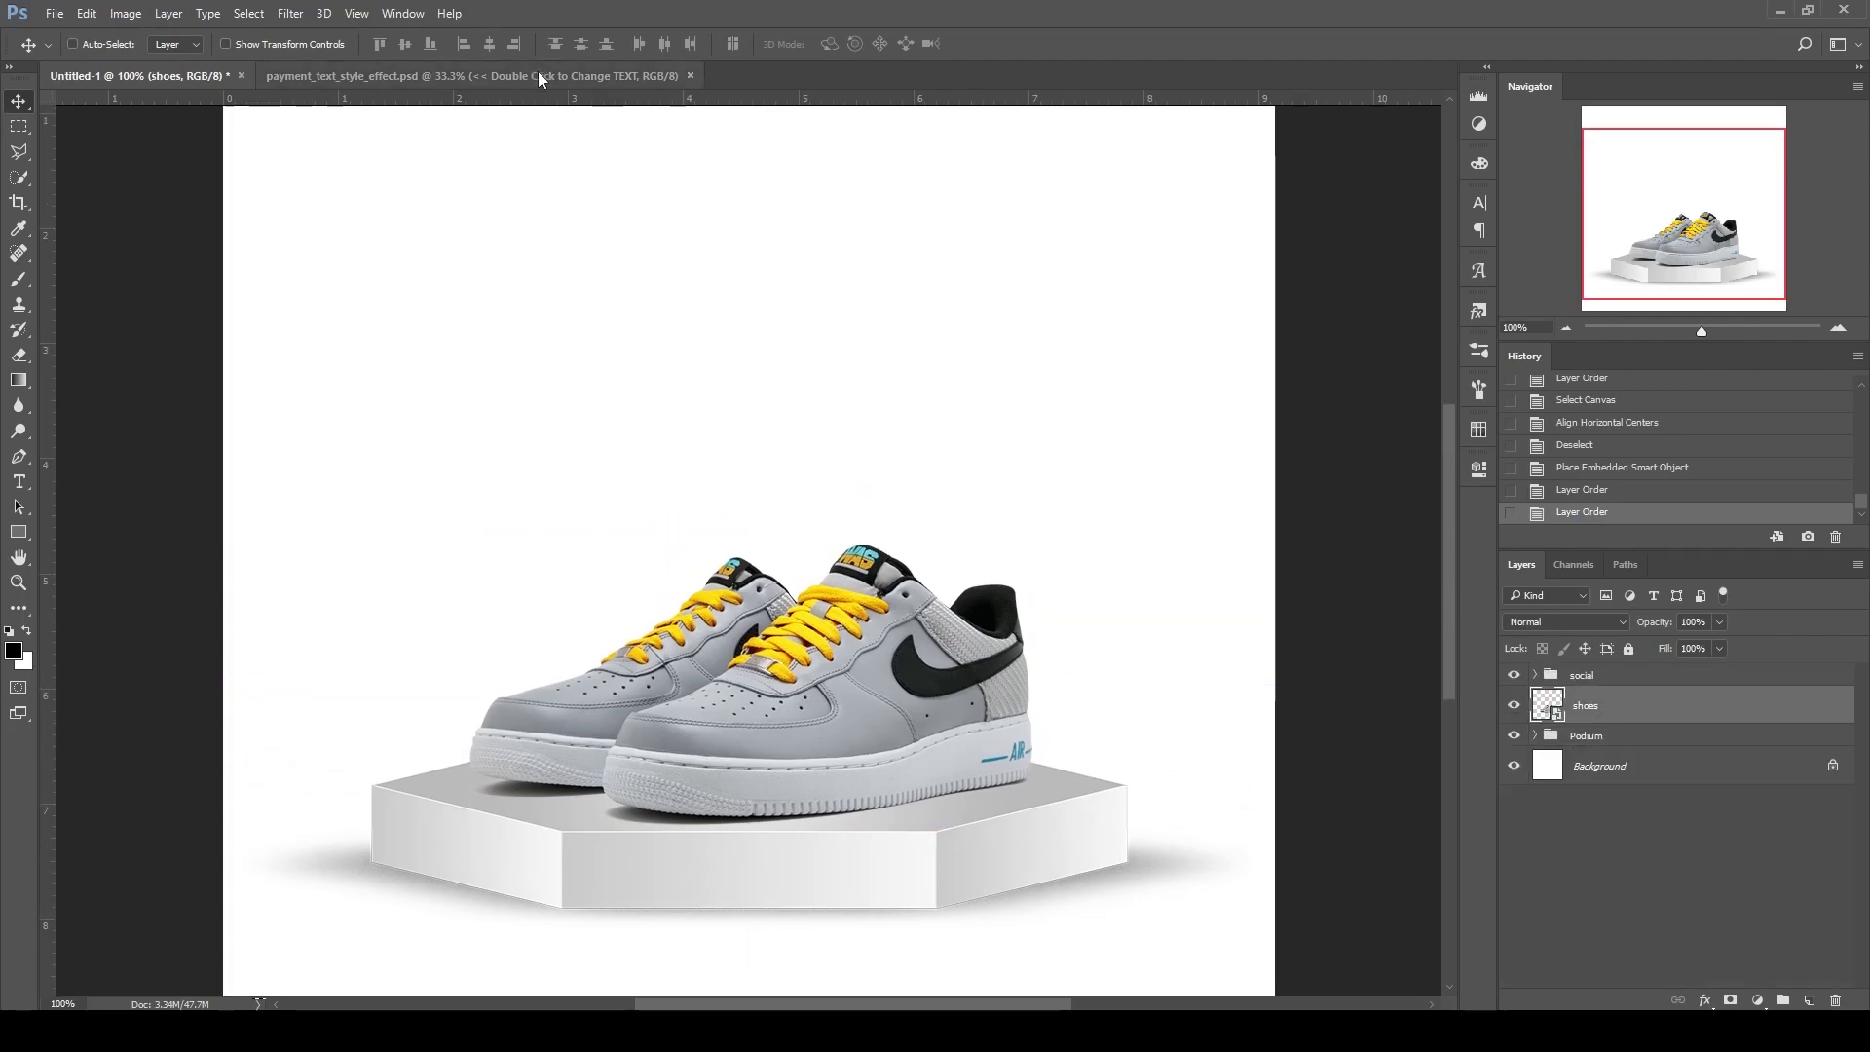
key("ctrl+a")
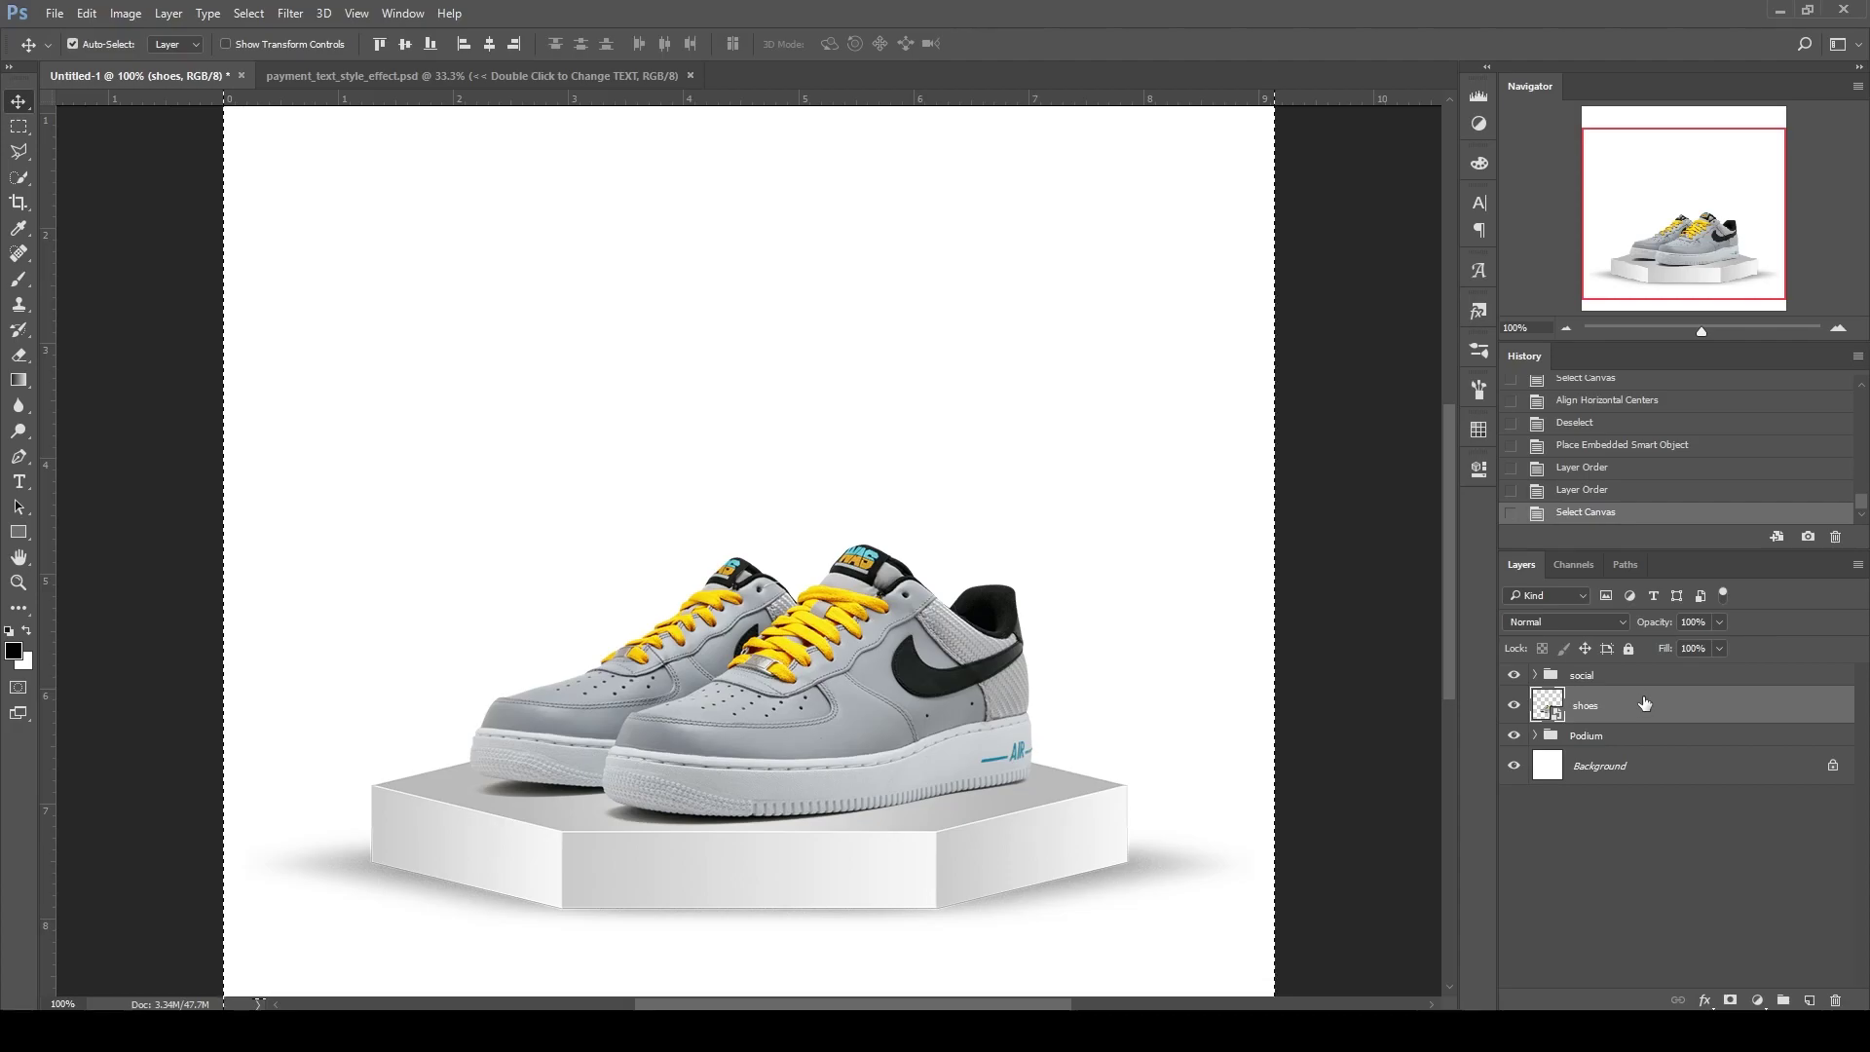
left_click(489, 44)
key("ctrl+d")
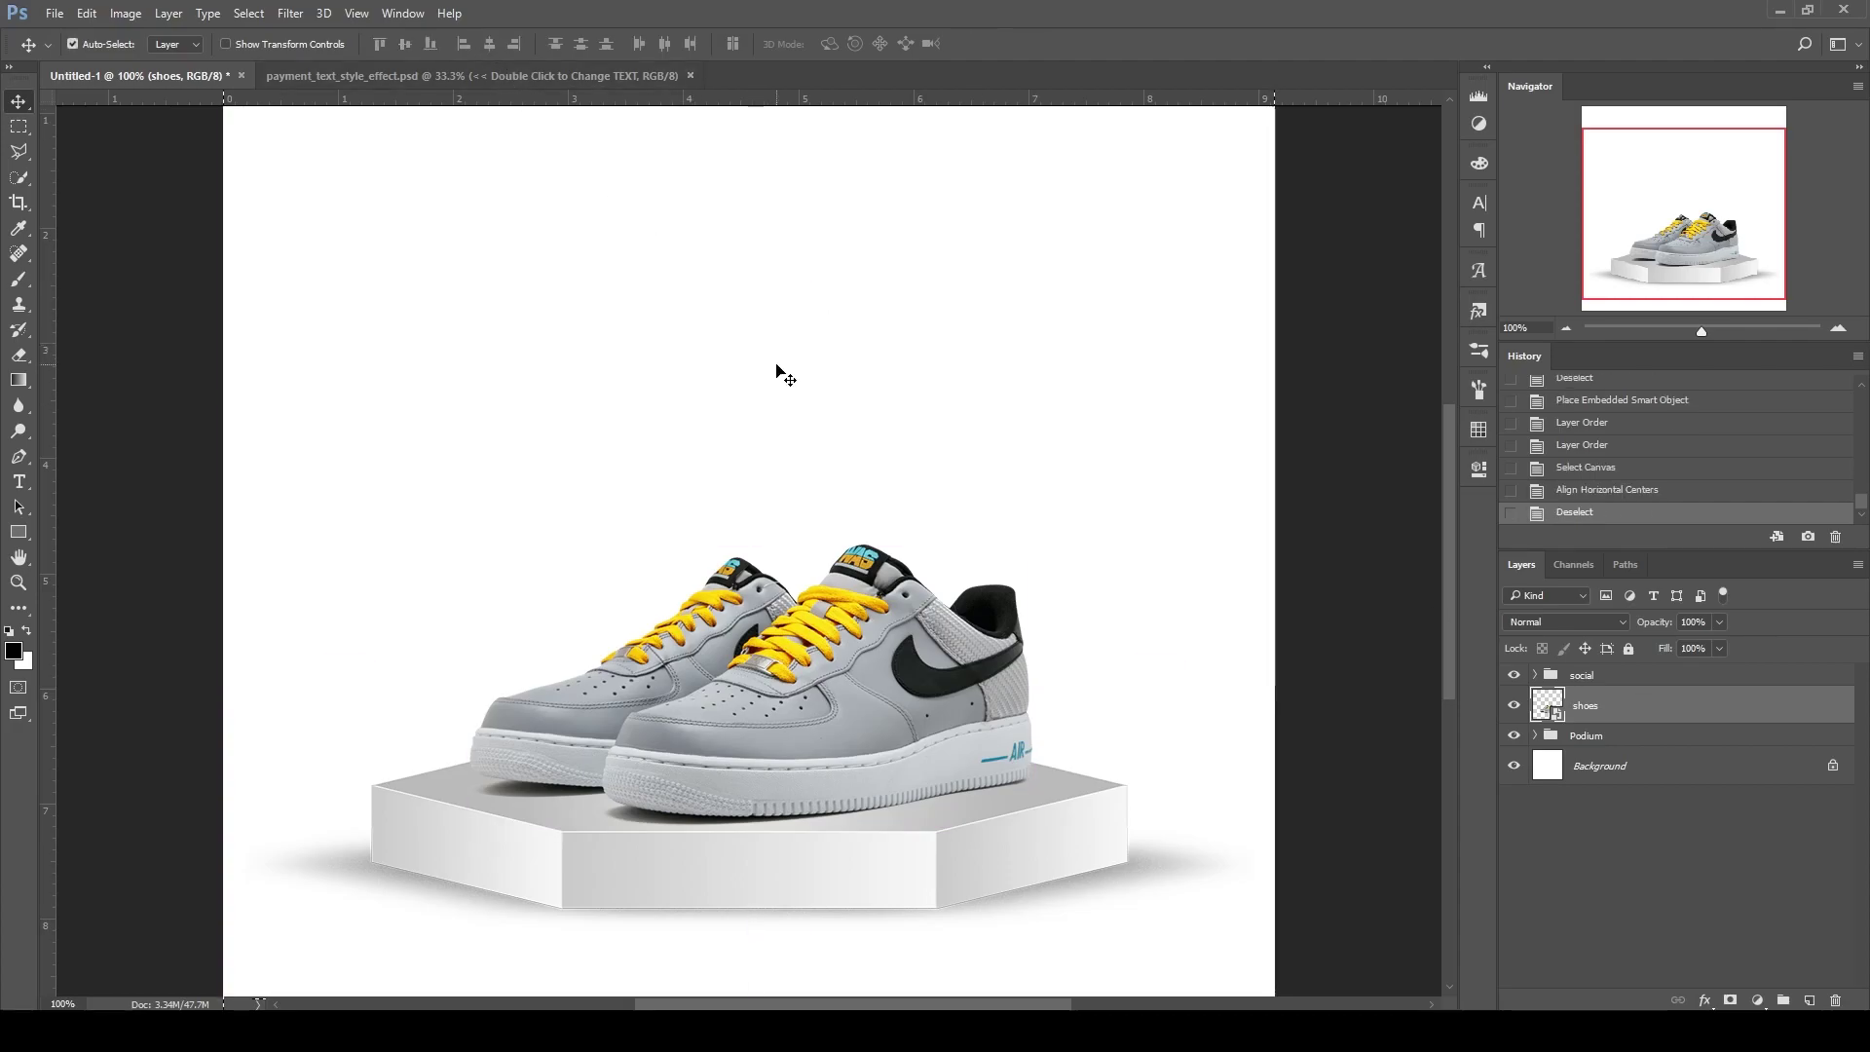
key("shift+Down")
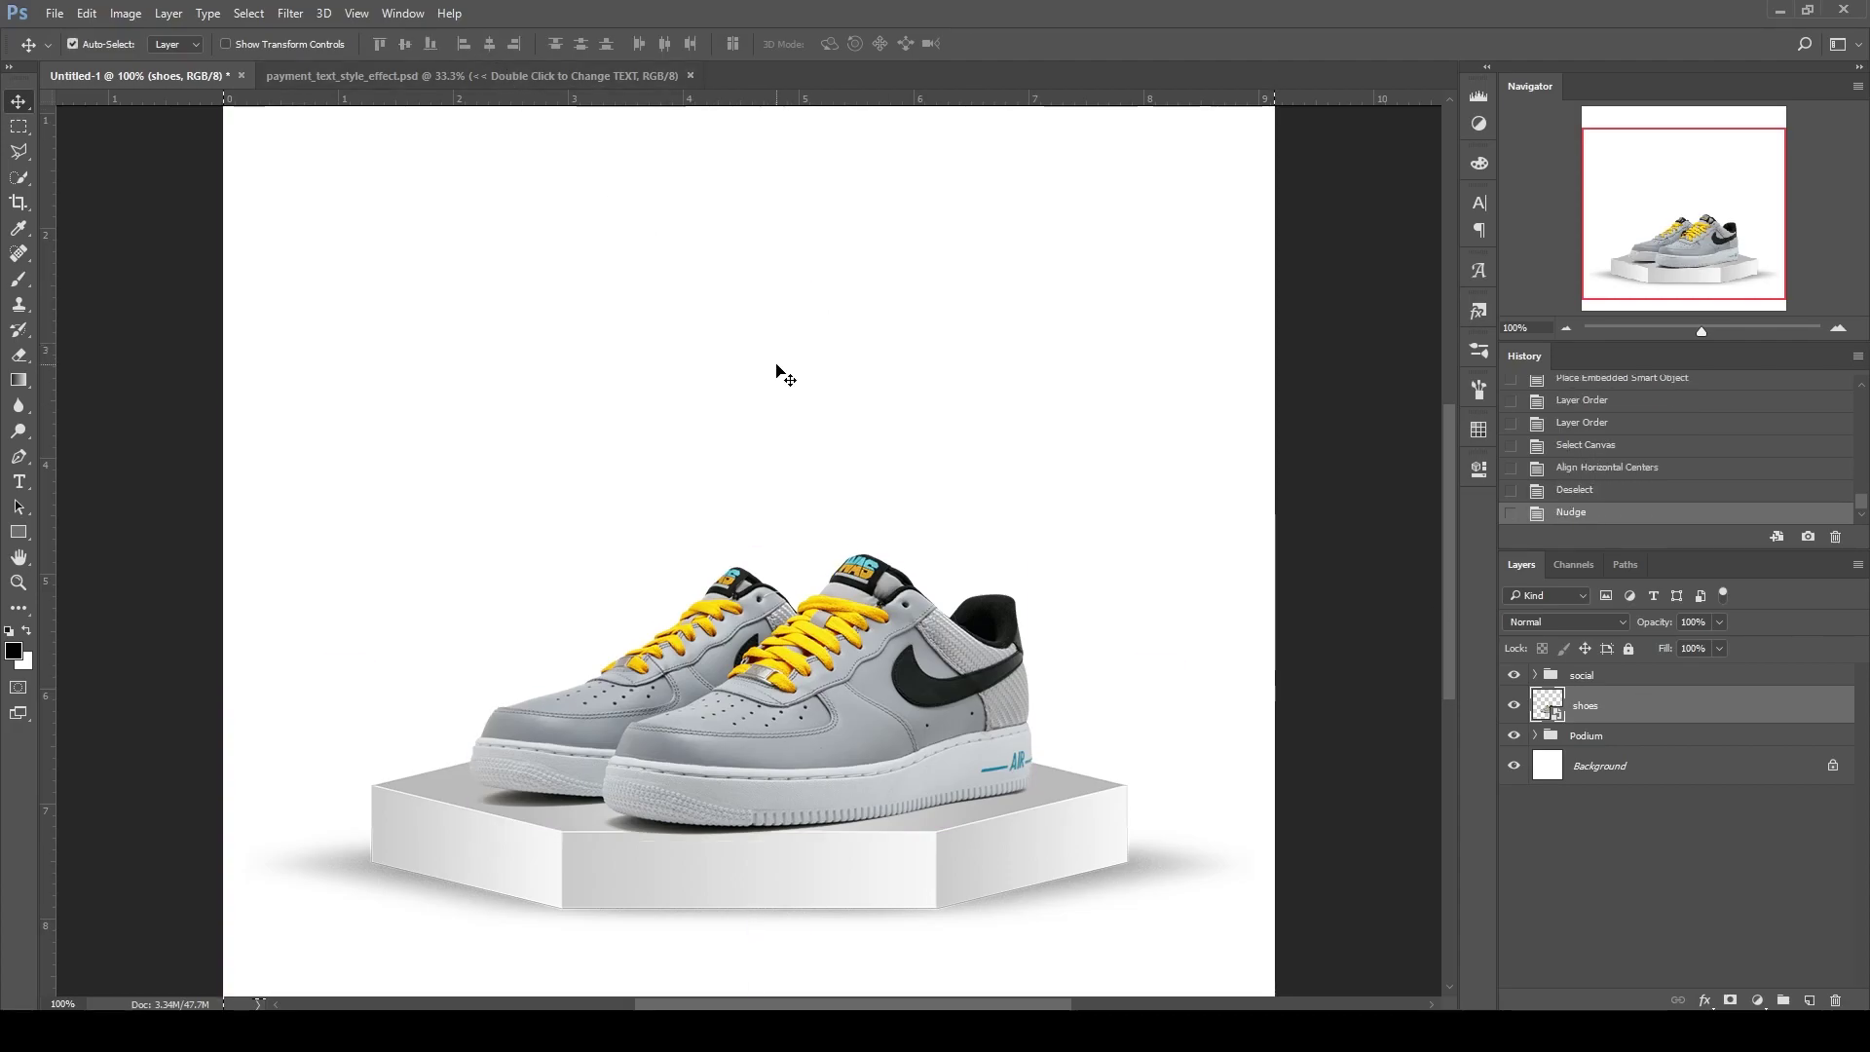
key("shift+Up")
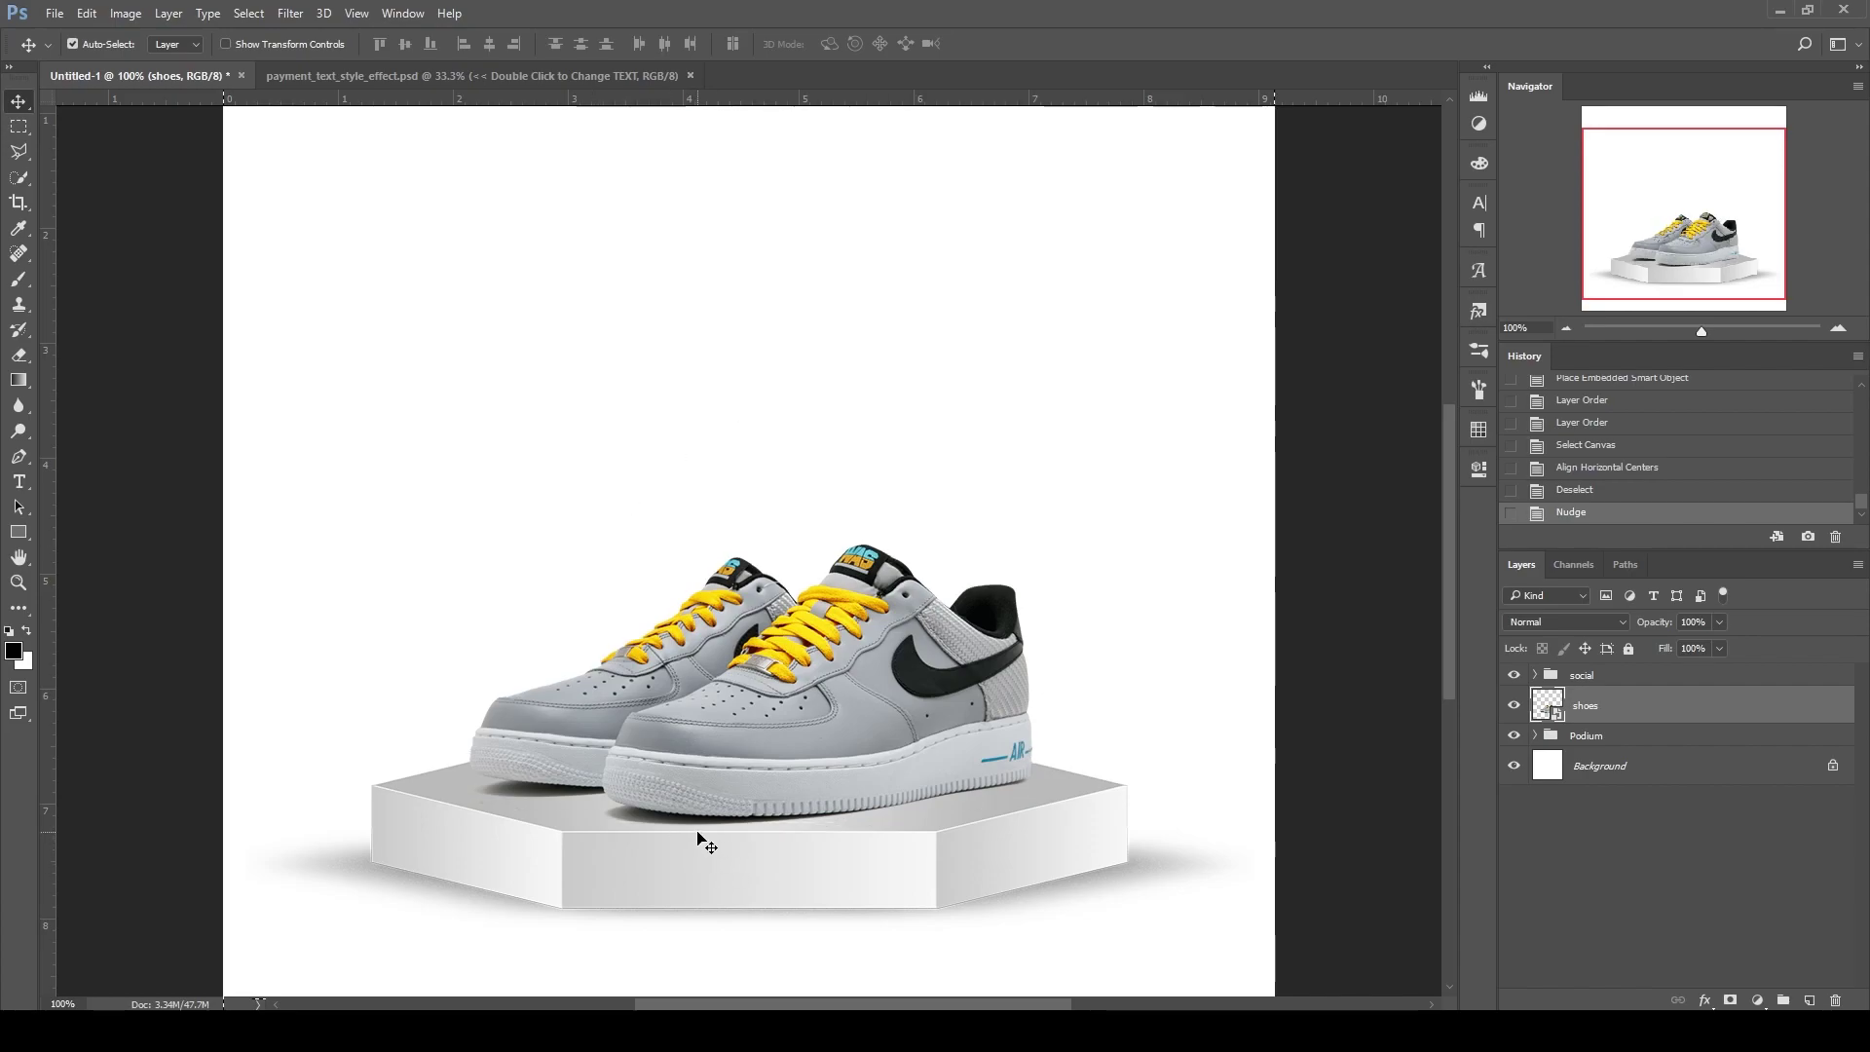
key("shift+Up")
scroll(818, 836, "down", 2)
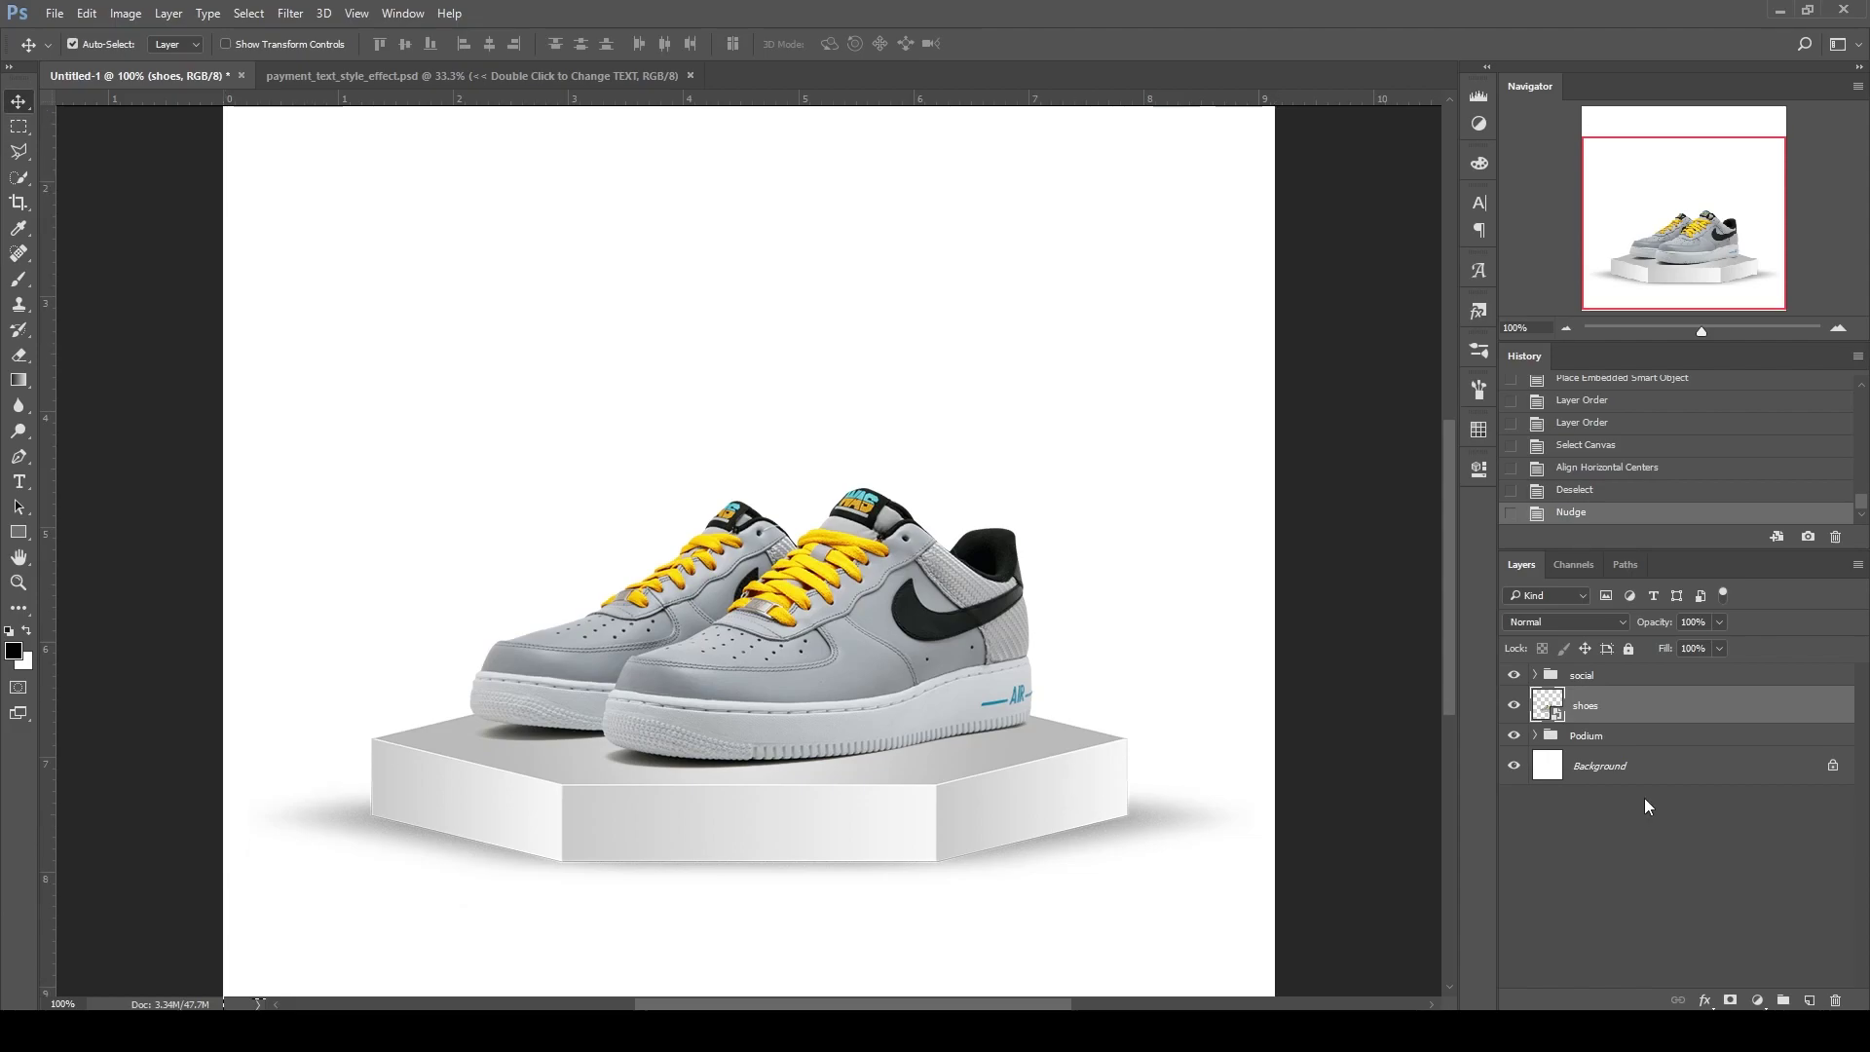
left_click(1619, 770)
Add a bright blue (0078ff) Solid Color fill layer above the Background
left_click(1757, 1000)
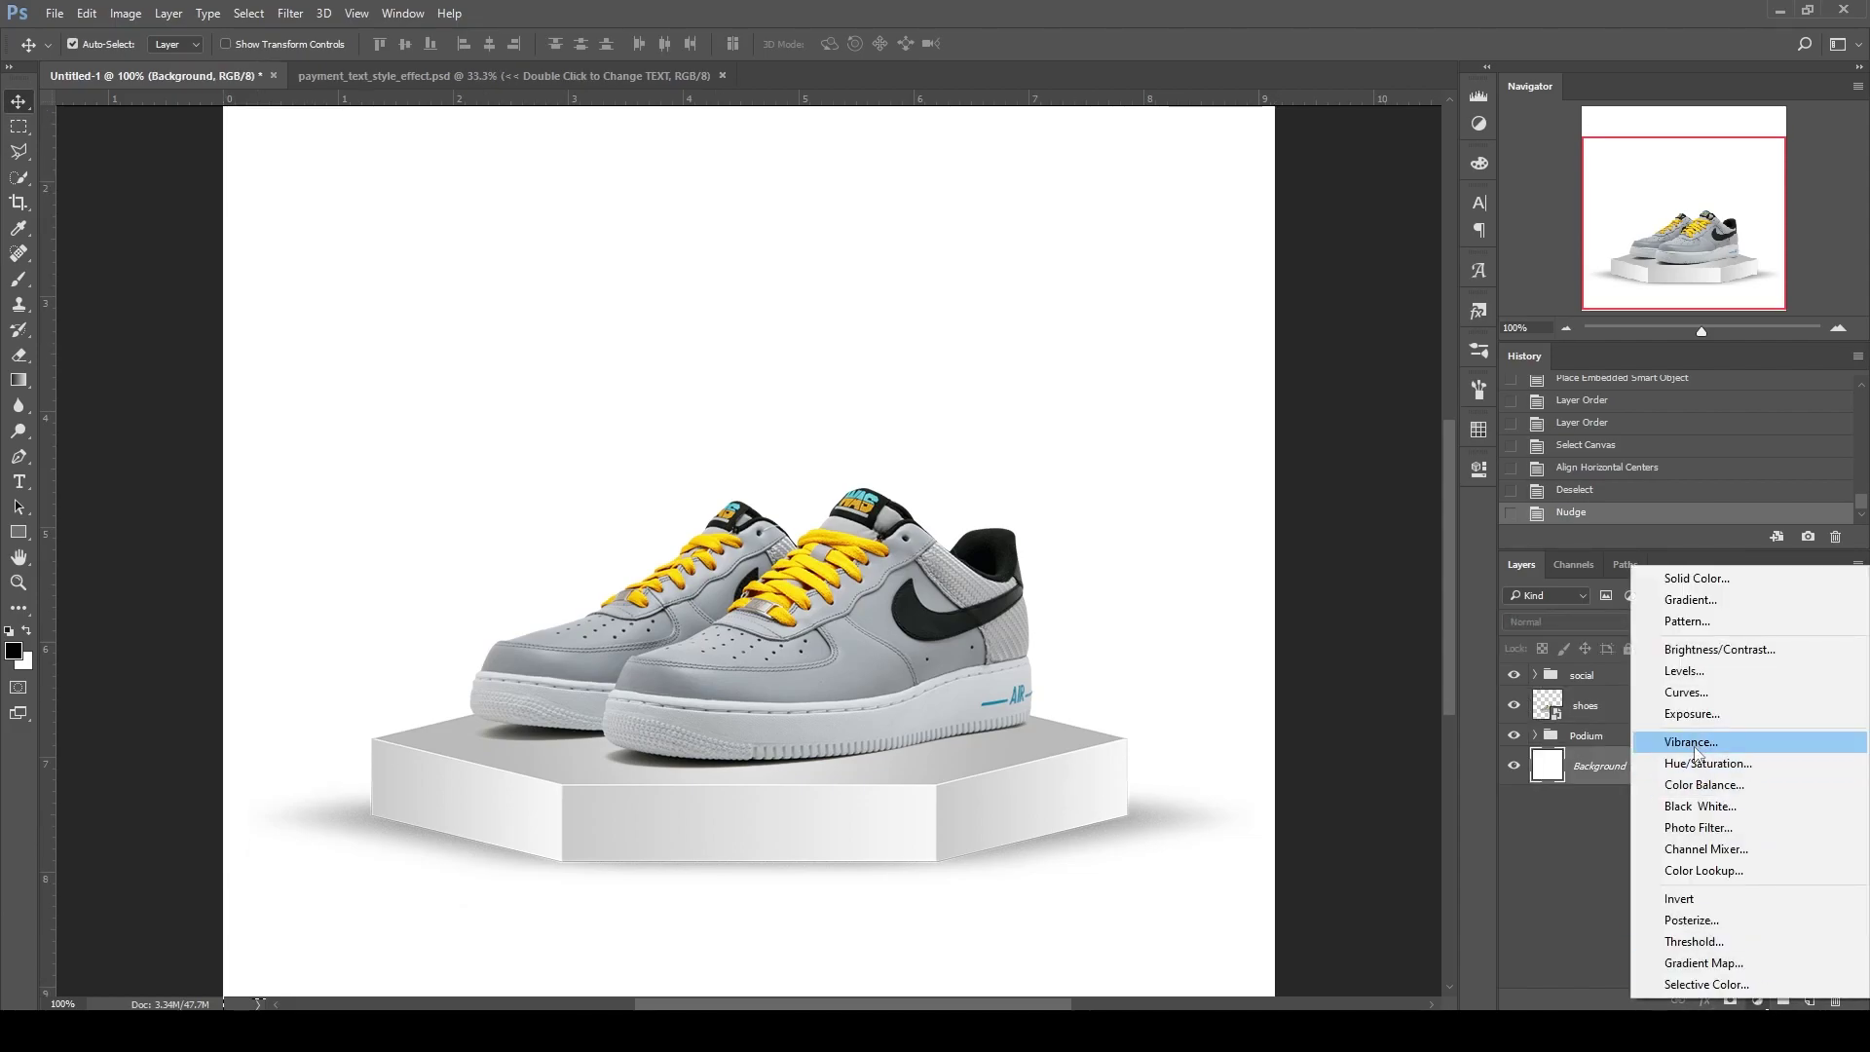
left_click(1693, 578)
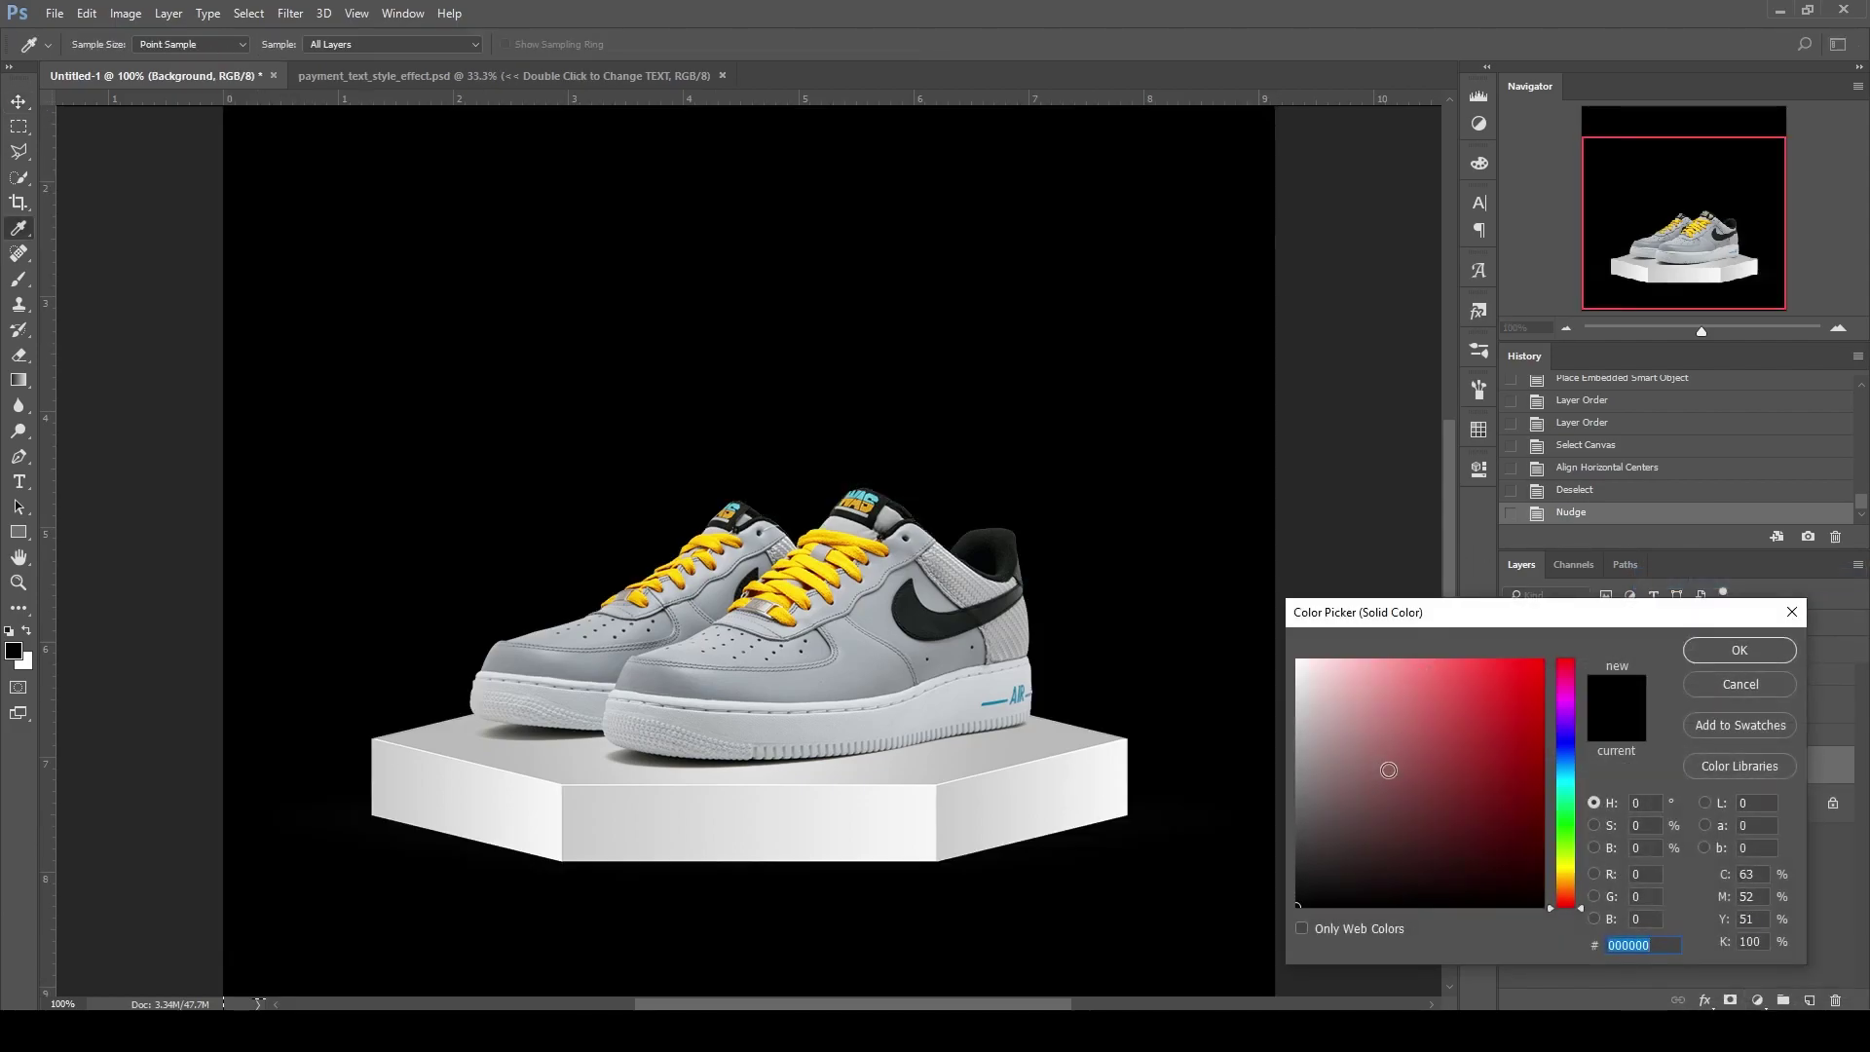
left_click_drag(1418, 673, 1597, 665)
left_click(1561, 764)
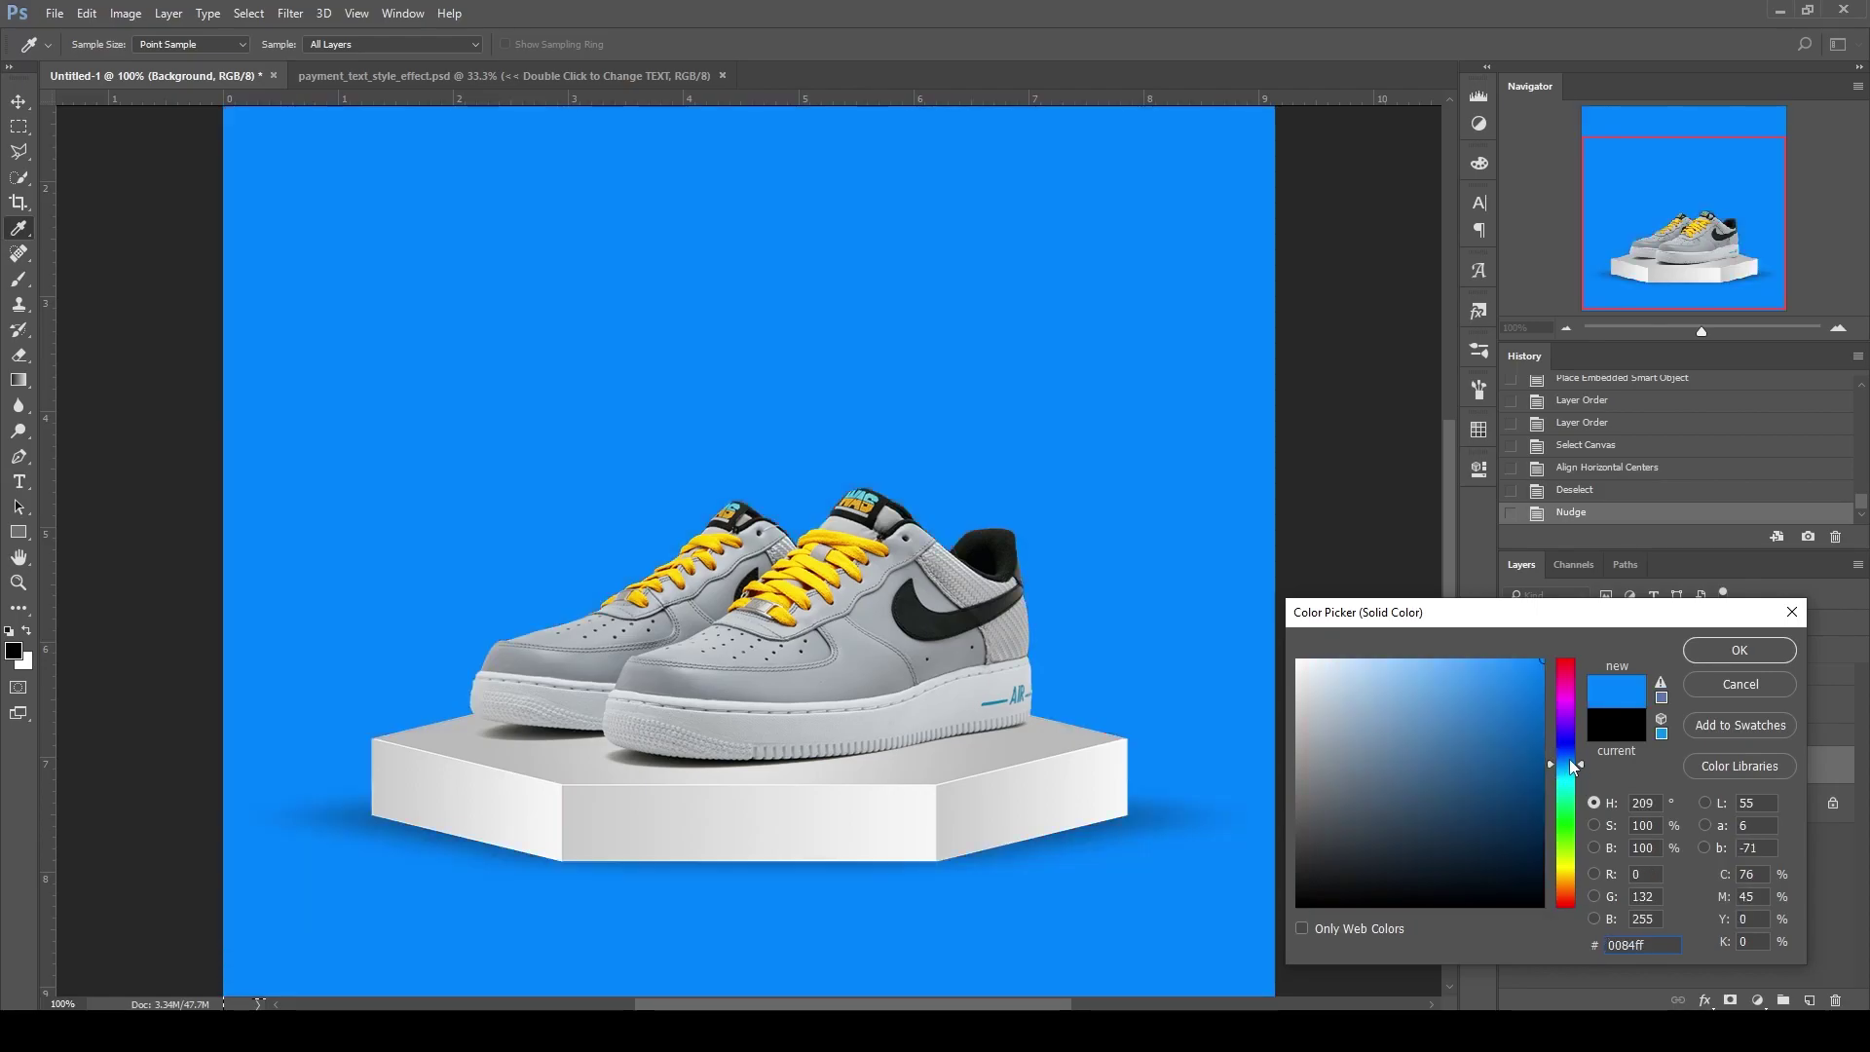
left_click(1567, 761)
key("Return")
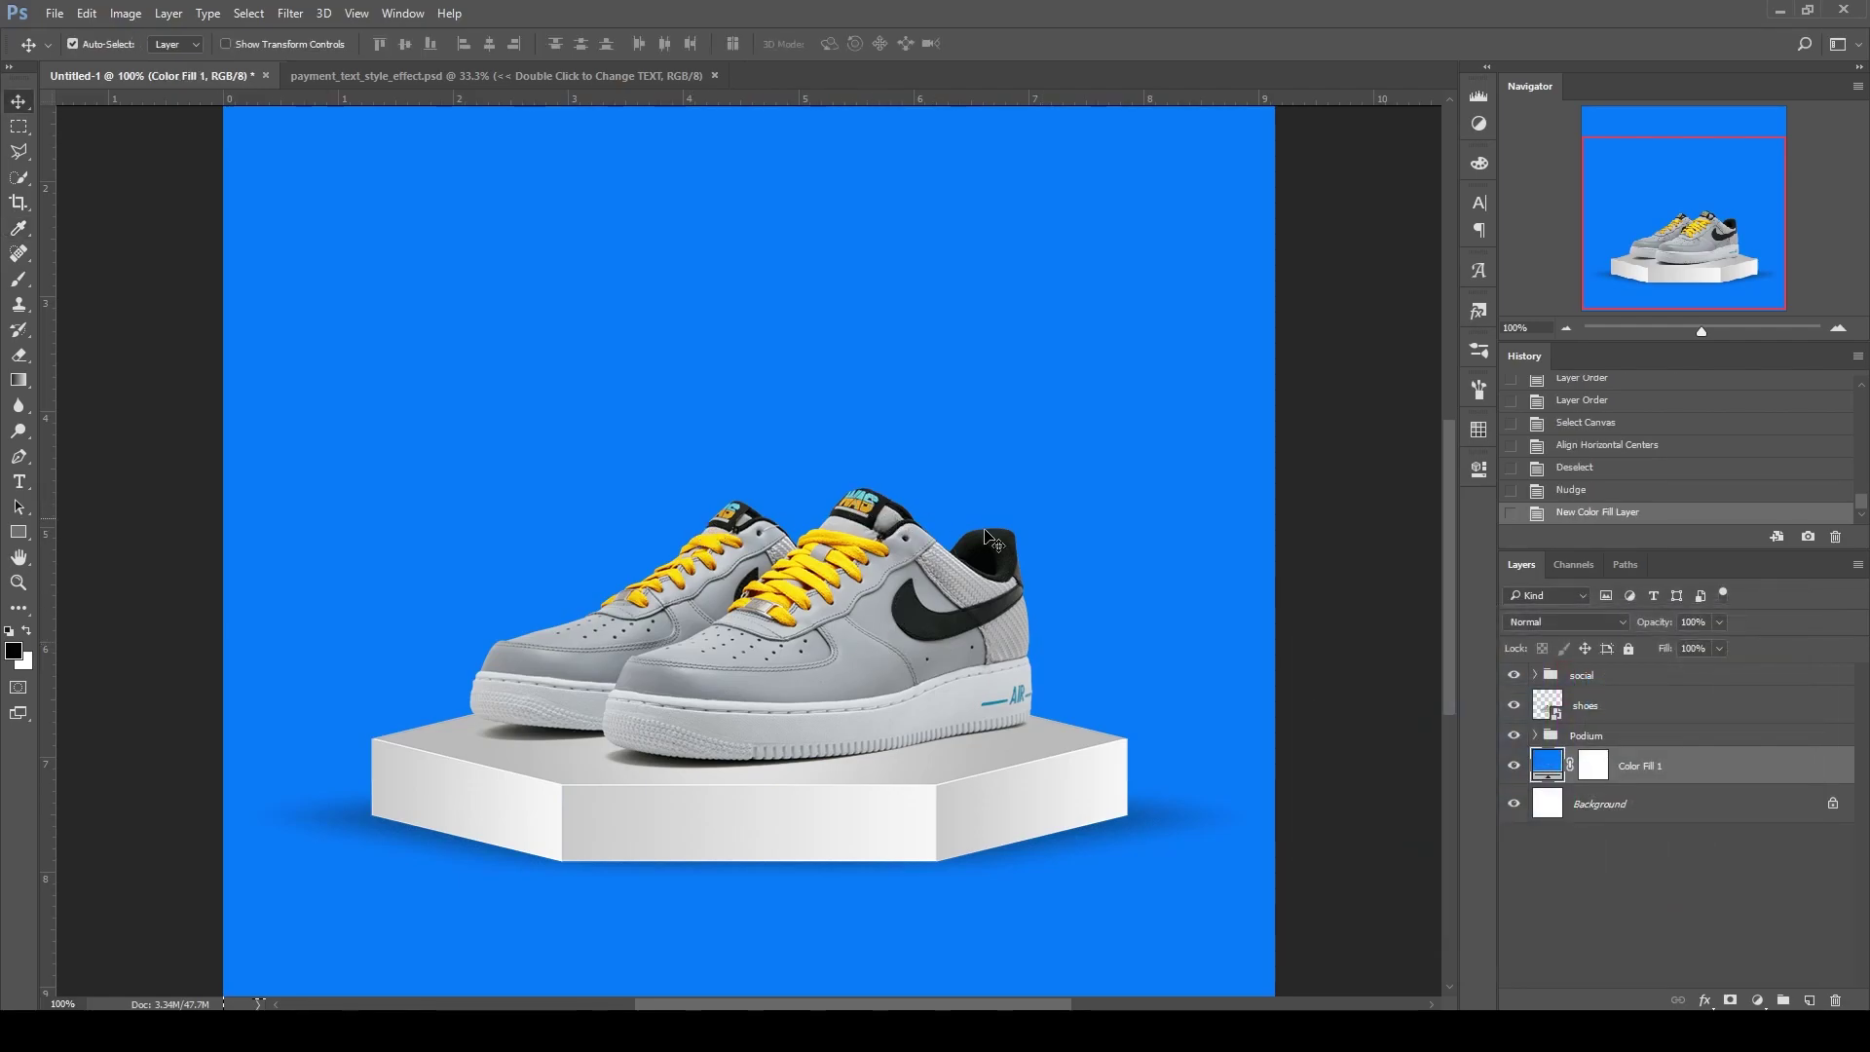
left_click(33, 540)
Draw a white rectangle over the left half of the canvas
key("ctrl+minus")
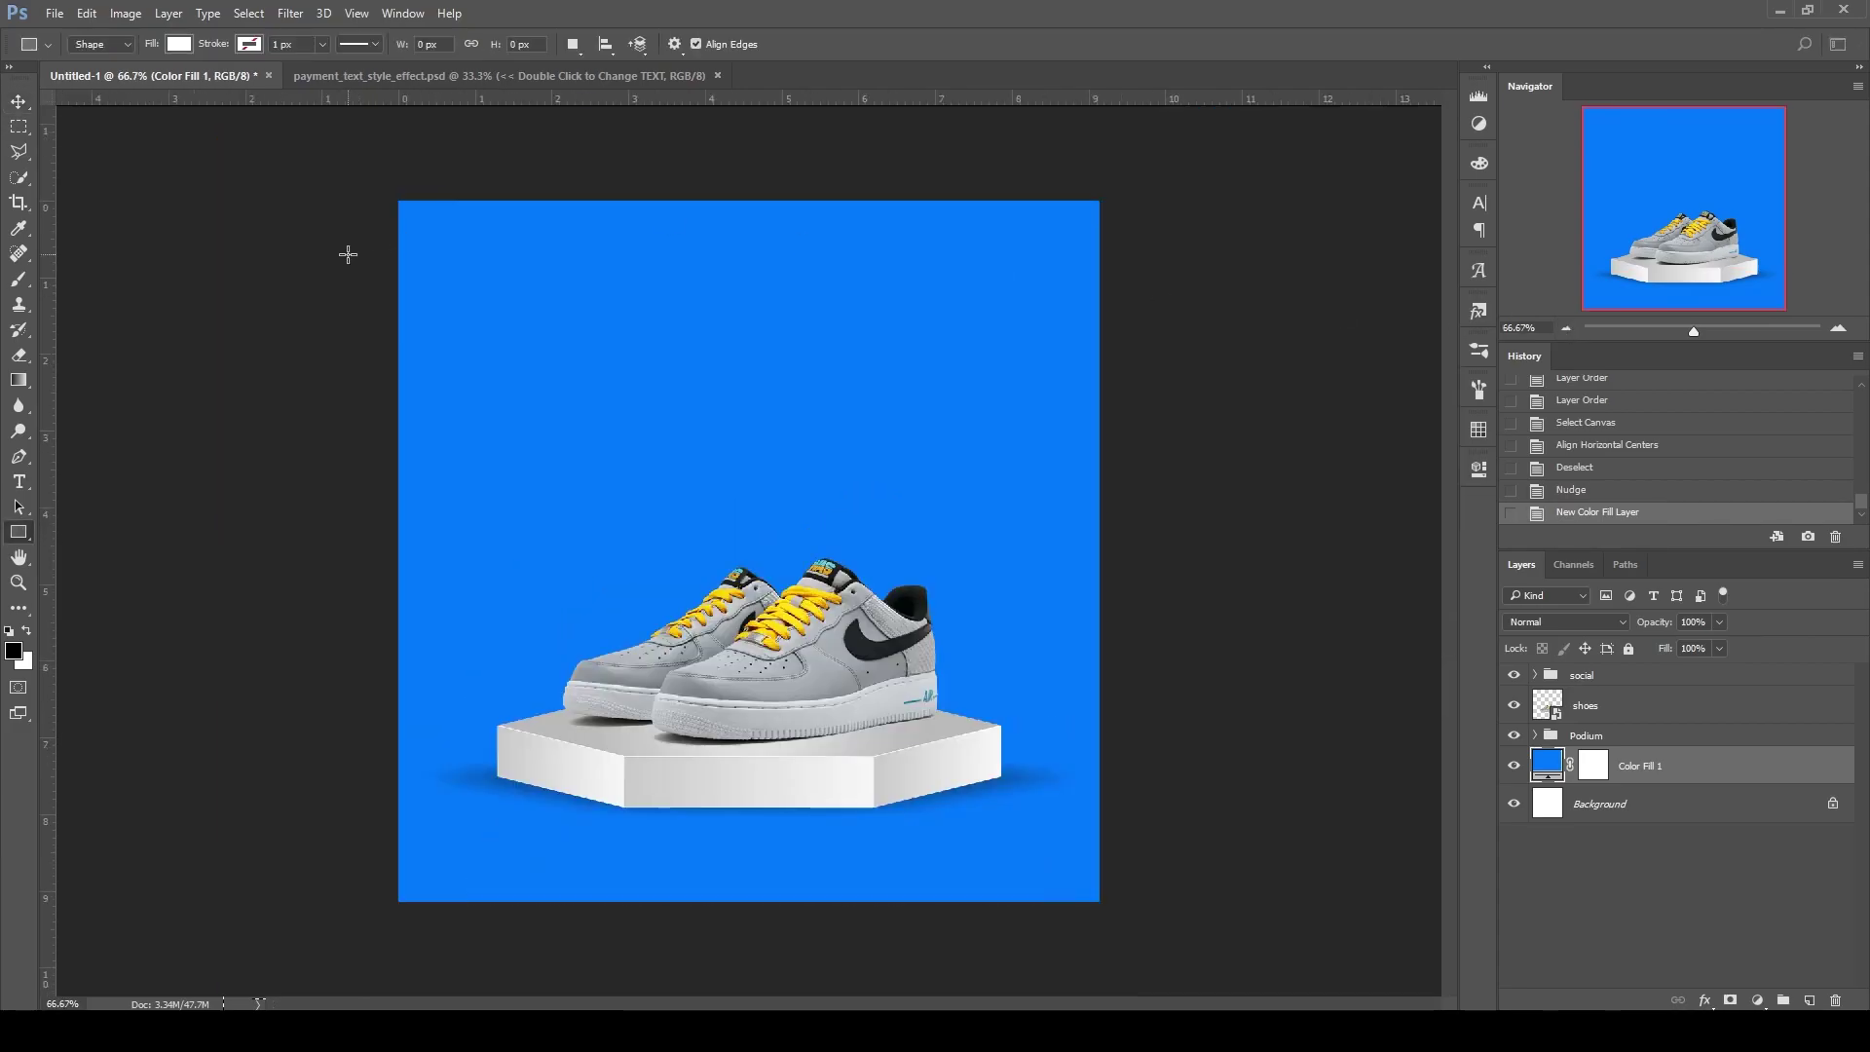
left_click_drag(368, 193, 782, 939)
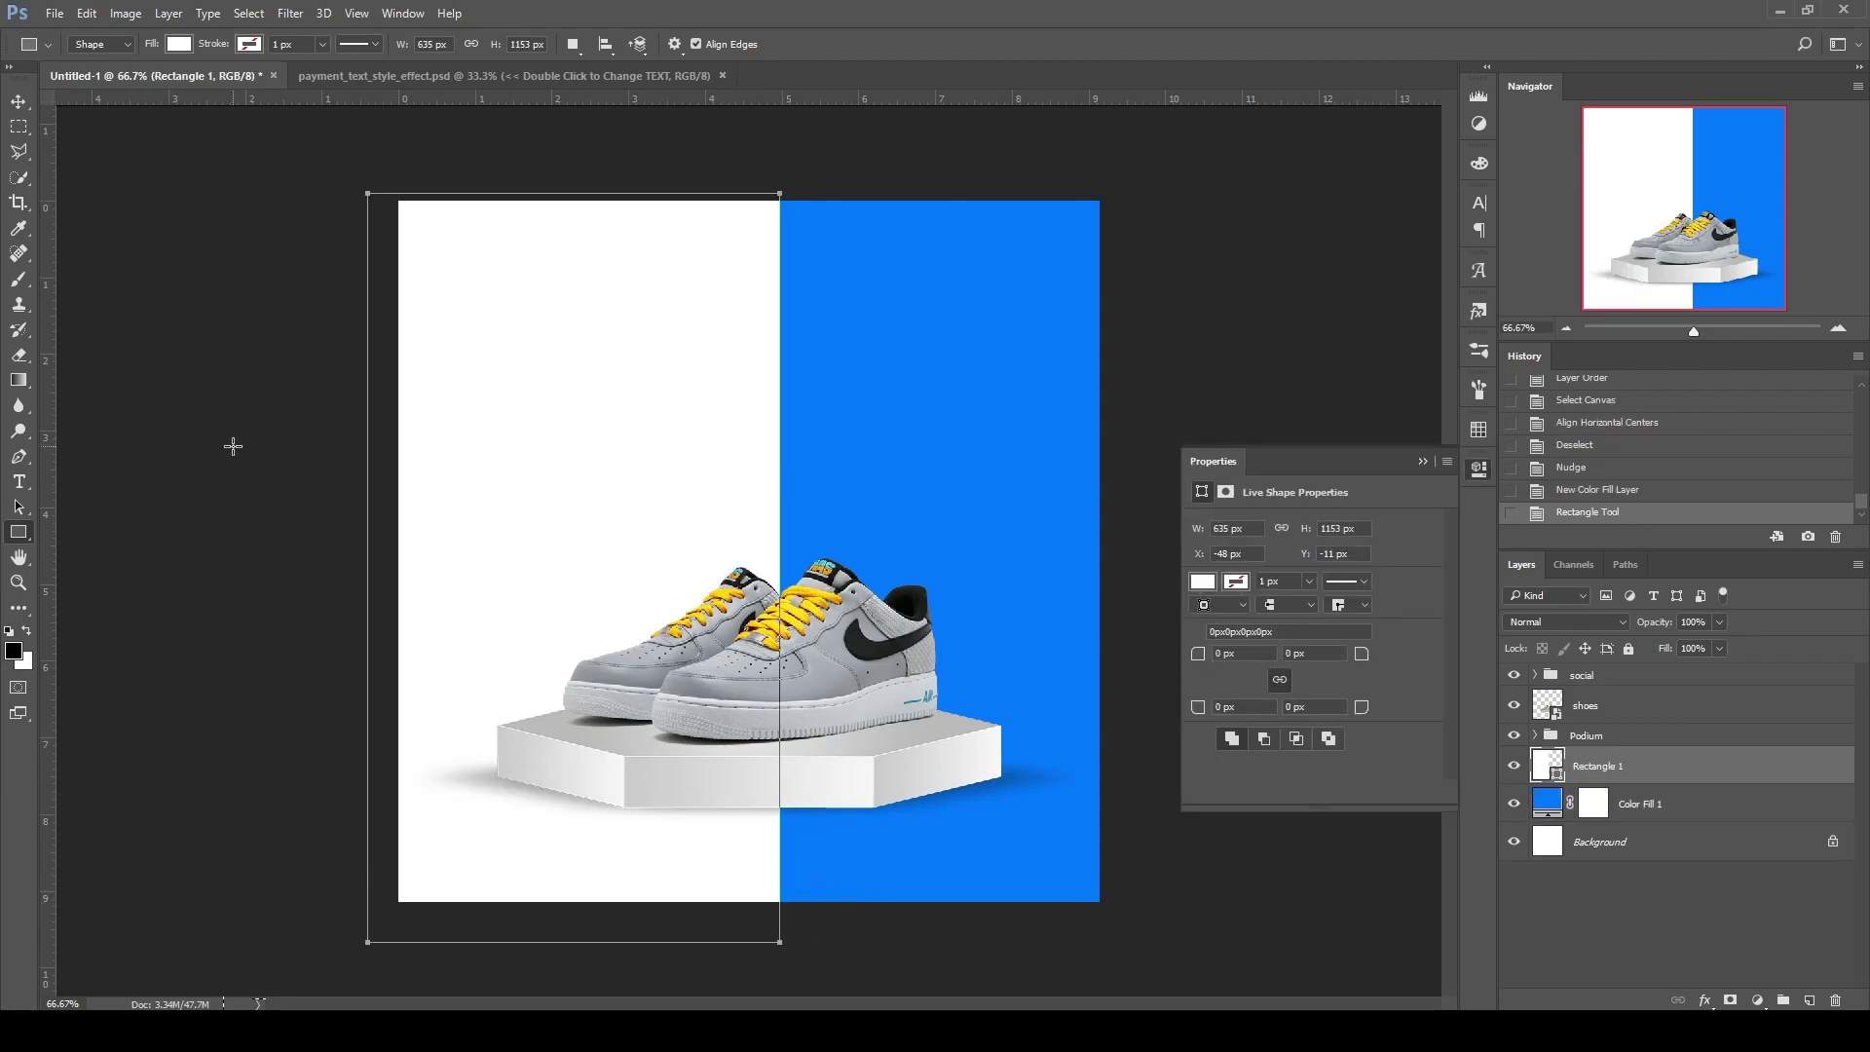
left_click(18, 101)
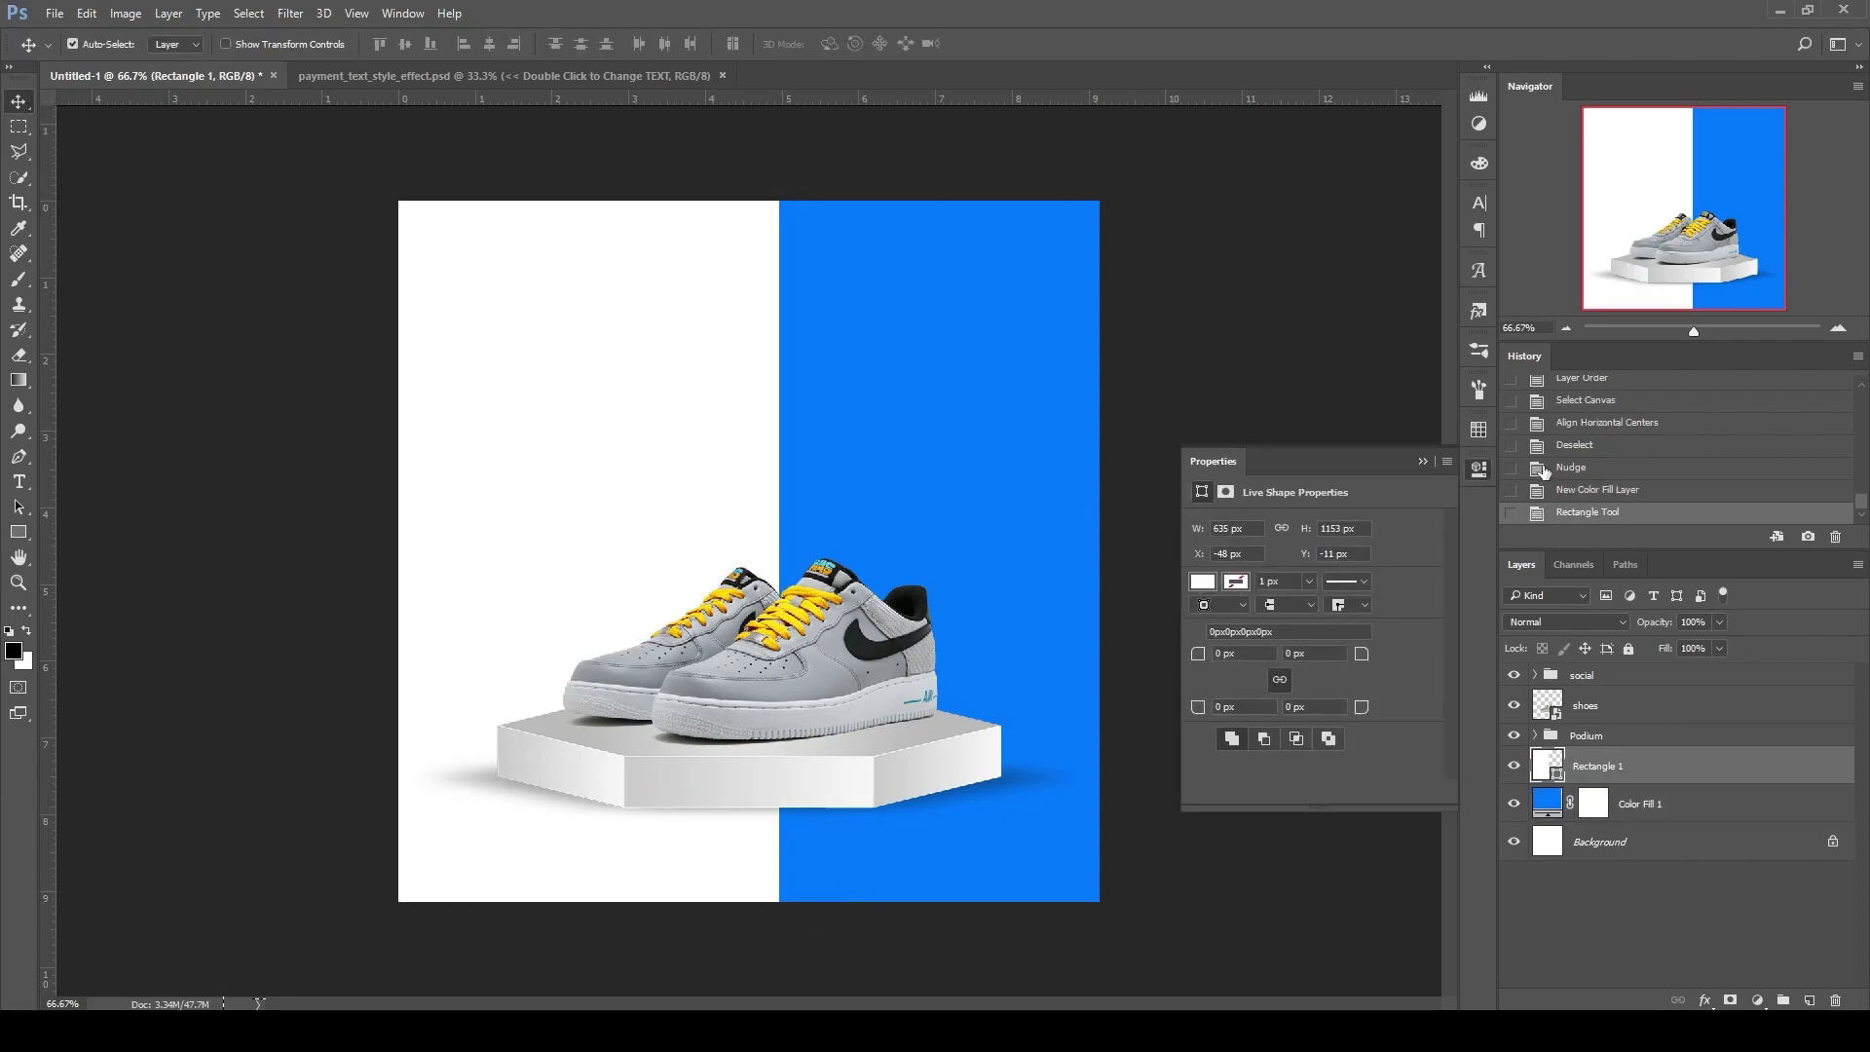
left_click(1477, 468)
Stretch the rectangle past the left edge and rotate it to about -38° into a diagonal
key("ctrl+t")
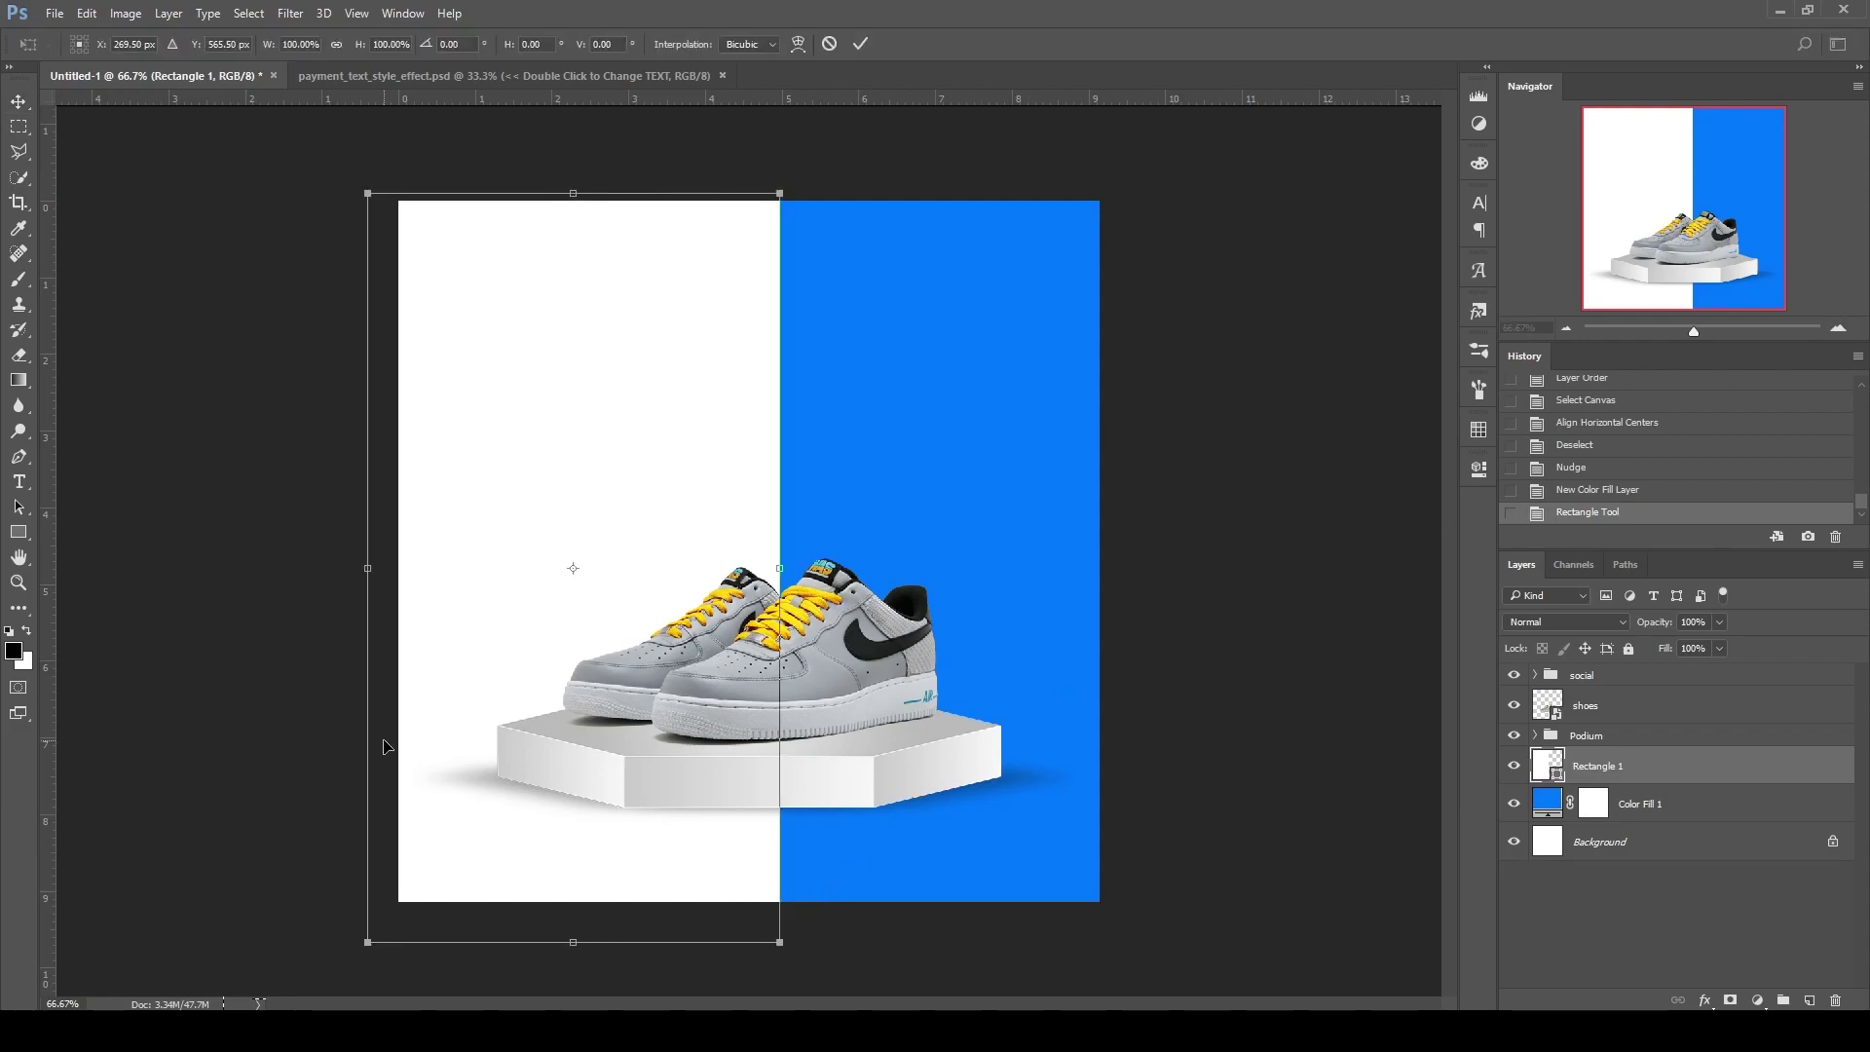
left_click_drag(363, 575, 106, 539)
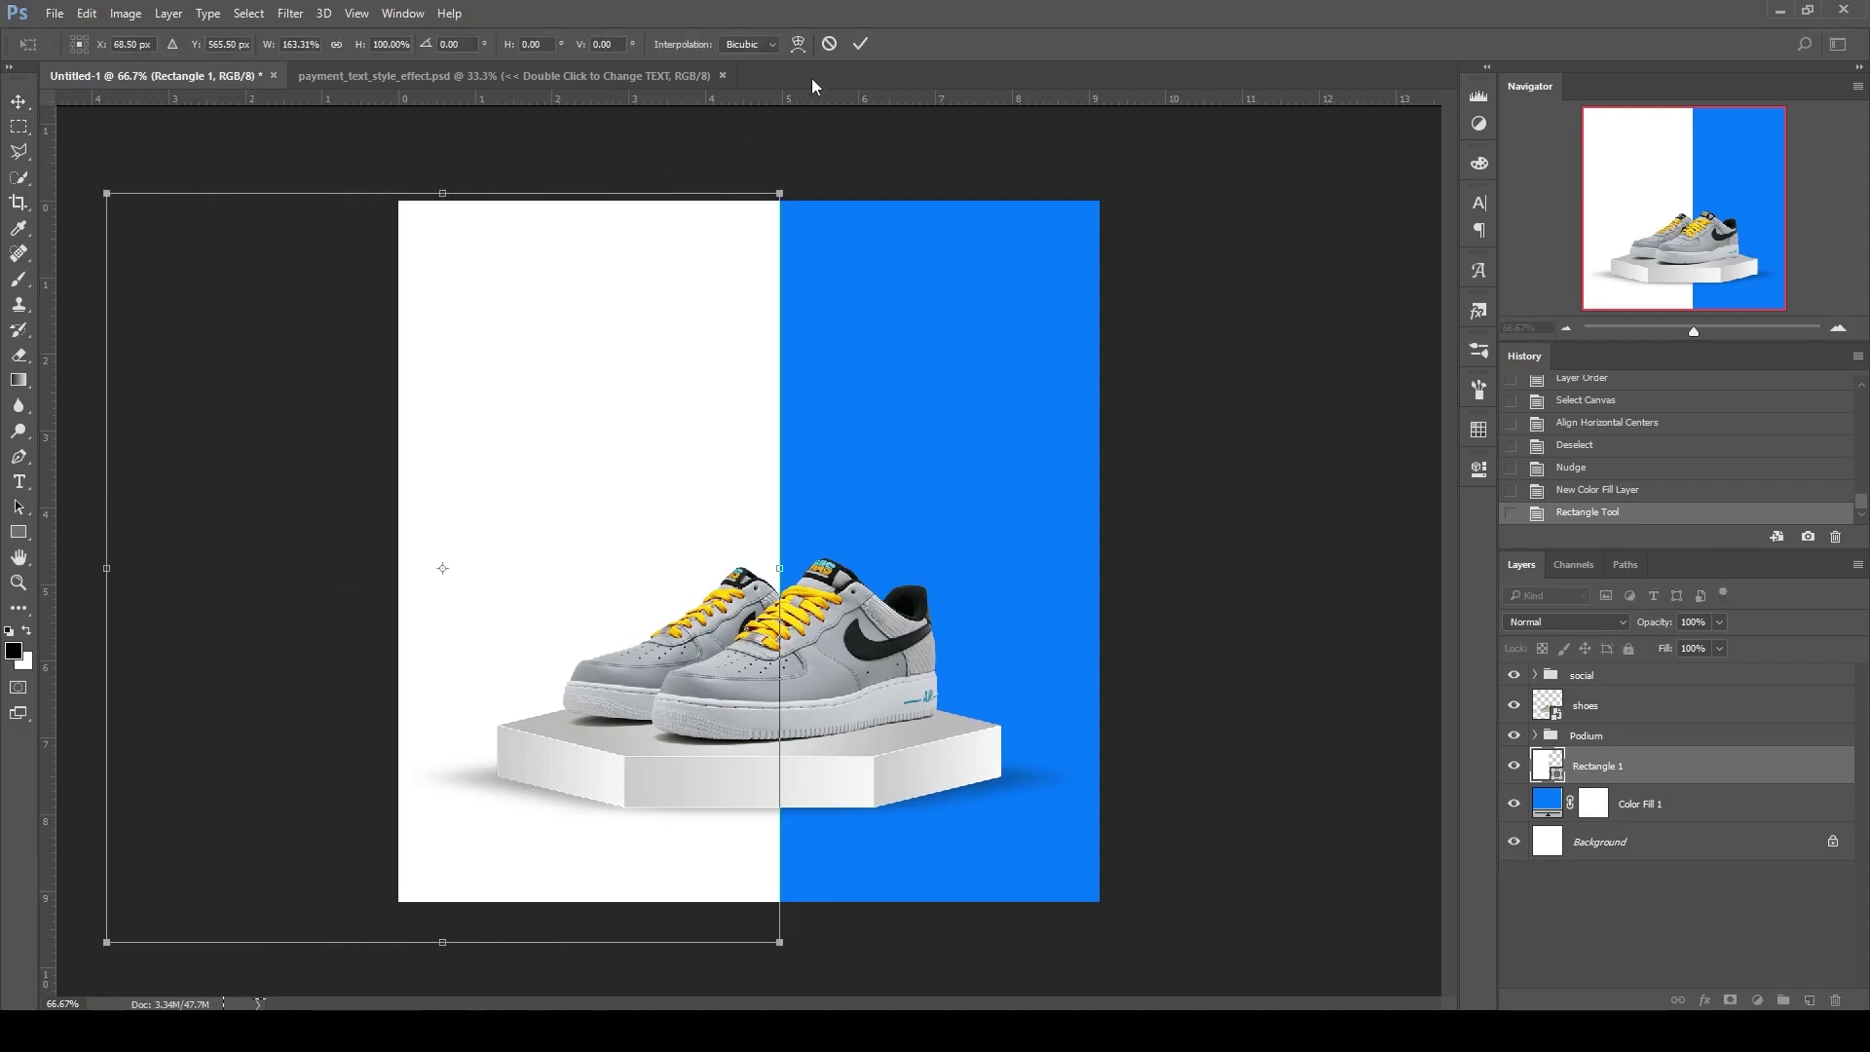
left_click(859, 44)
key("ctrl+t")
mouse_move(848, 952)
left_mouse_down()
mouse_move(1008, 797)
mouse_move(979, 830)
mouse_move(1153, 908)
left_mouse_up()
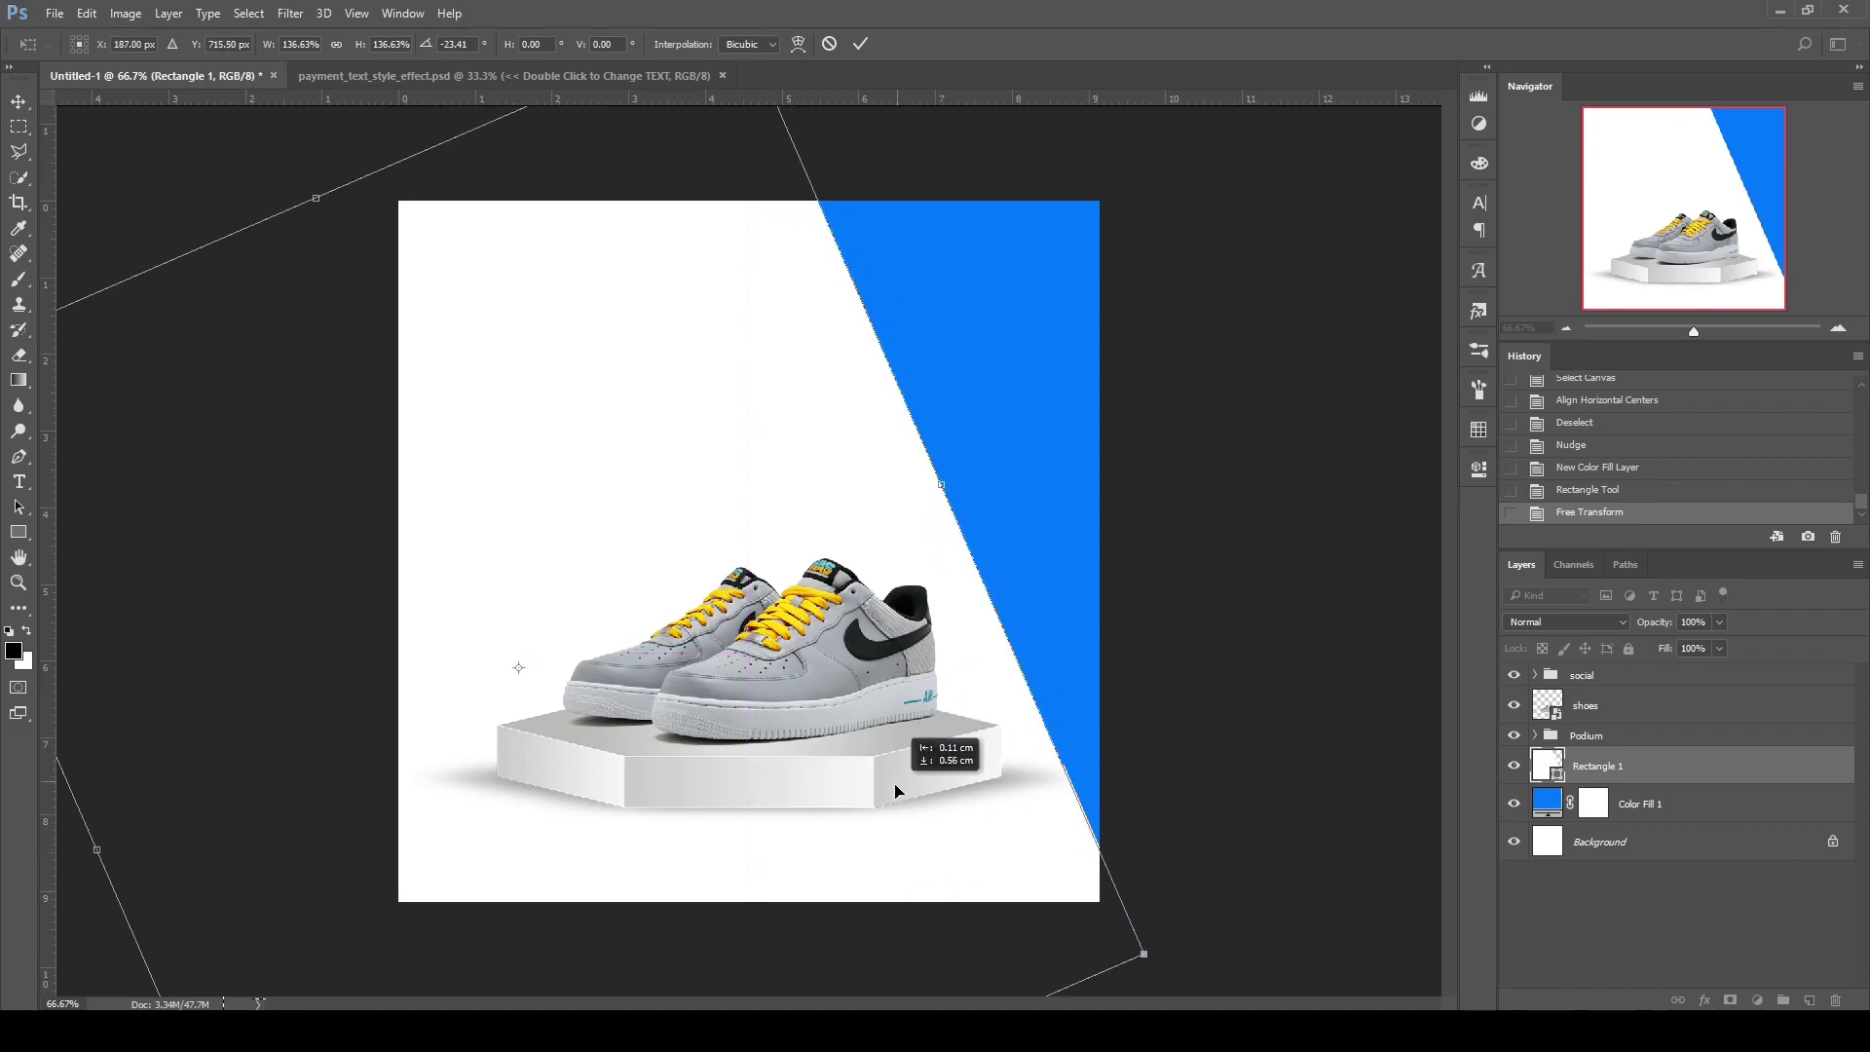
left_click_drag(905, 746, 834, 805)
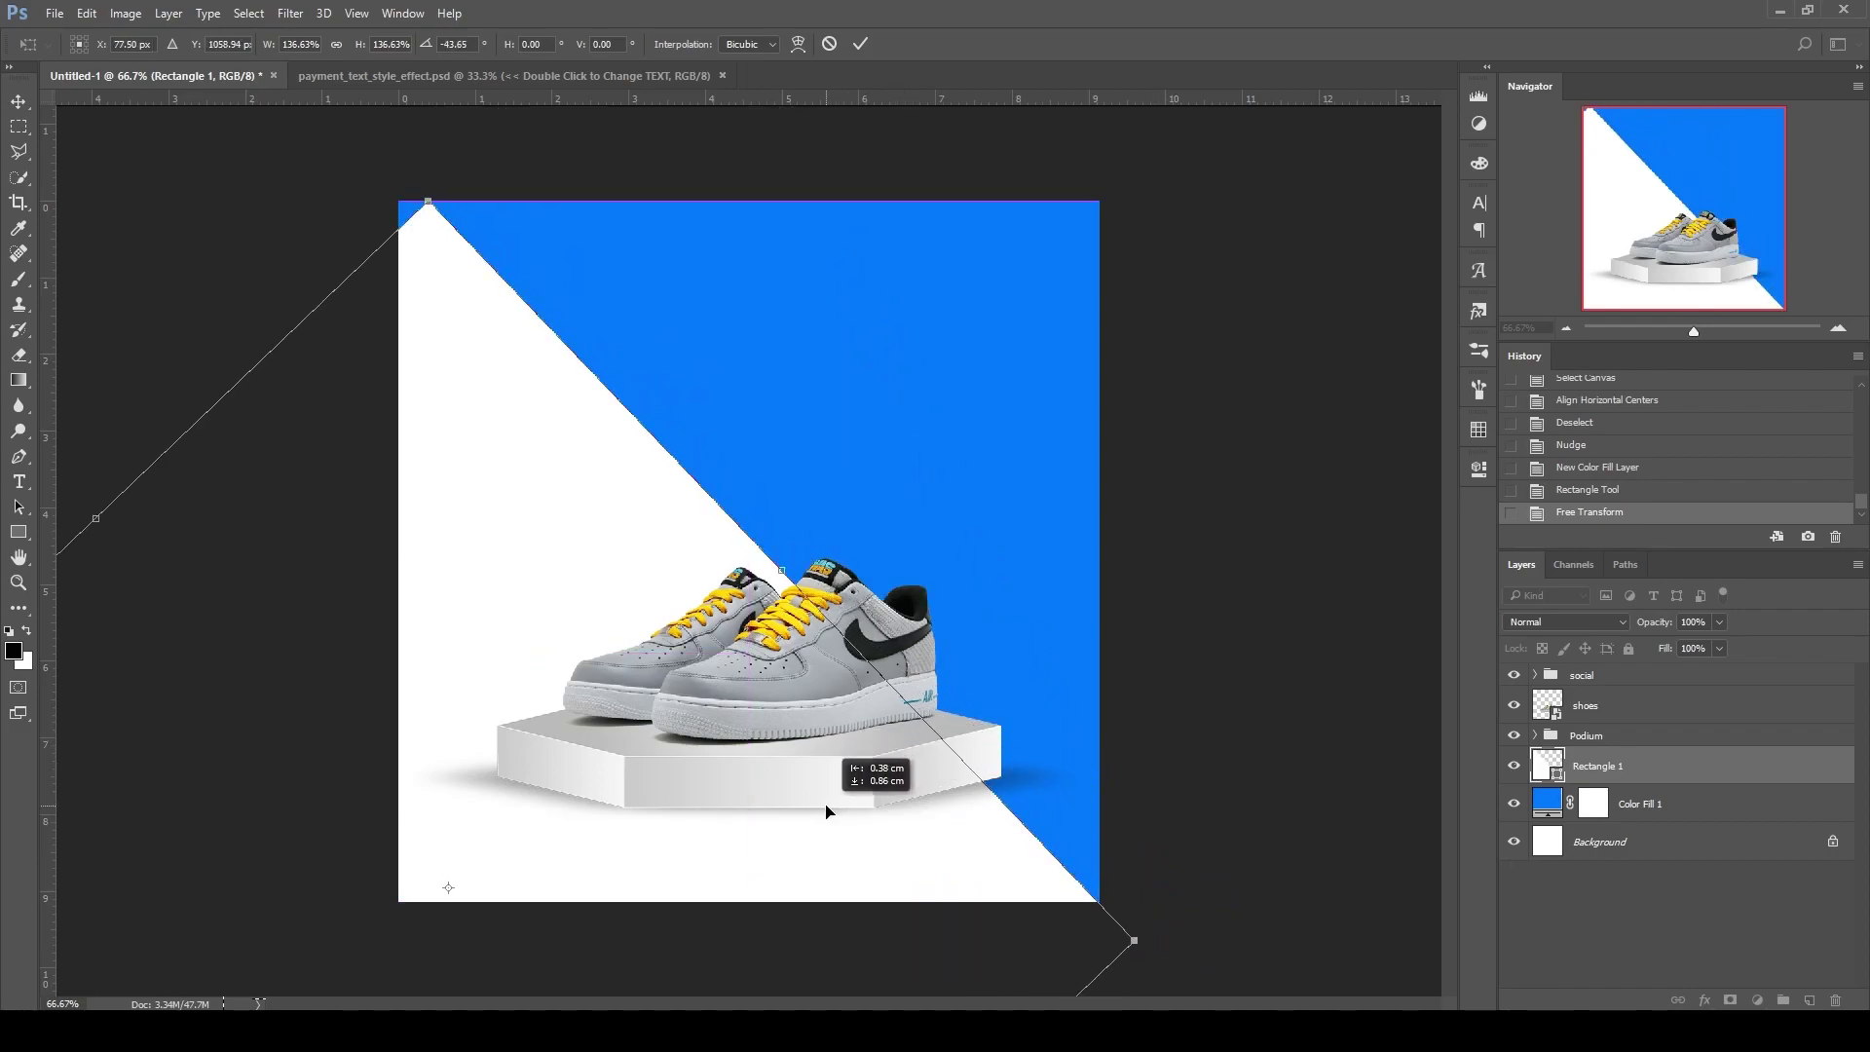
left_click_drag(741, 649, 715, 633)
mouse_move(1071, 643)
left_mouse_down()
mouse_move(907, 663)
mouse_move(967, 702)
left_mouse_up()
mouse_move(728, 579)
left_mouse_down()
mouse_move(608, 593)
mouse_move(693, 629)
left_mouse_up()
left_click(860, 44)
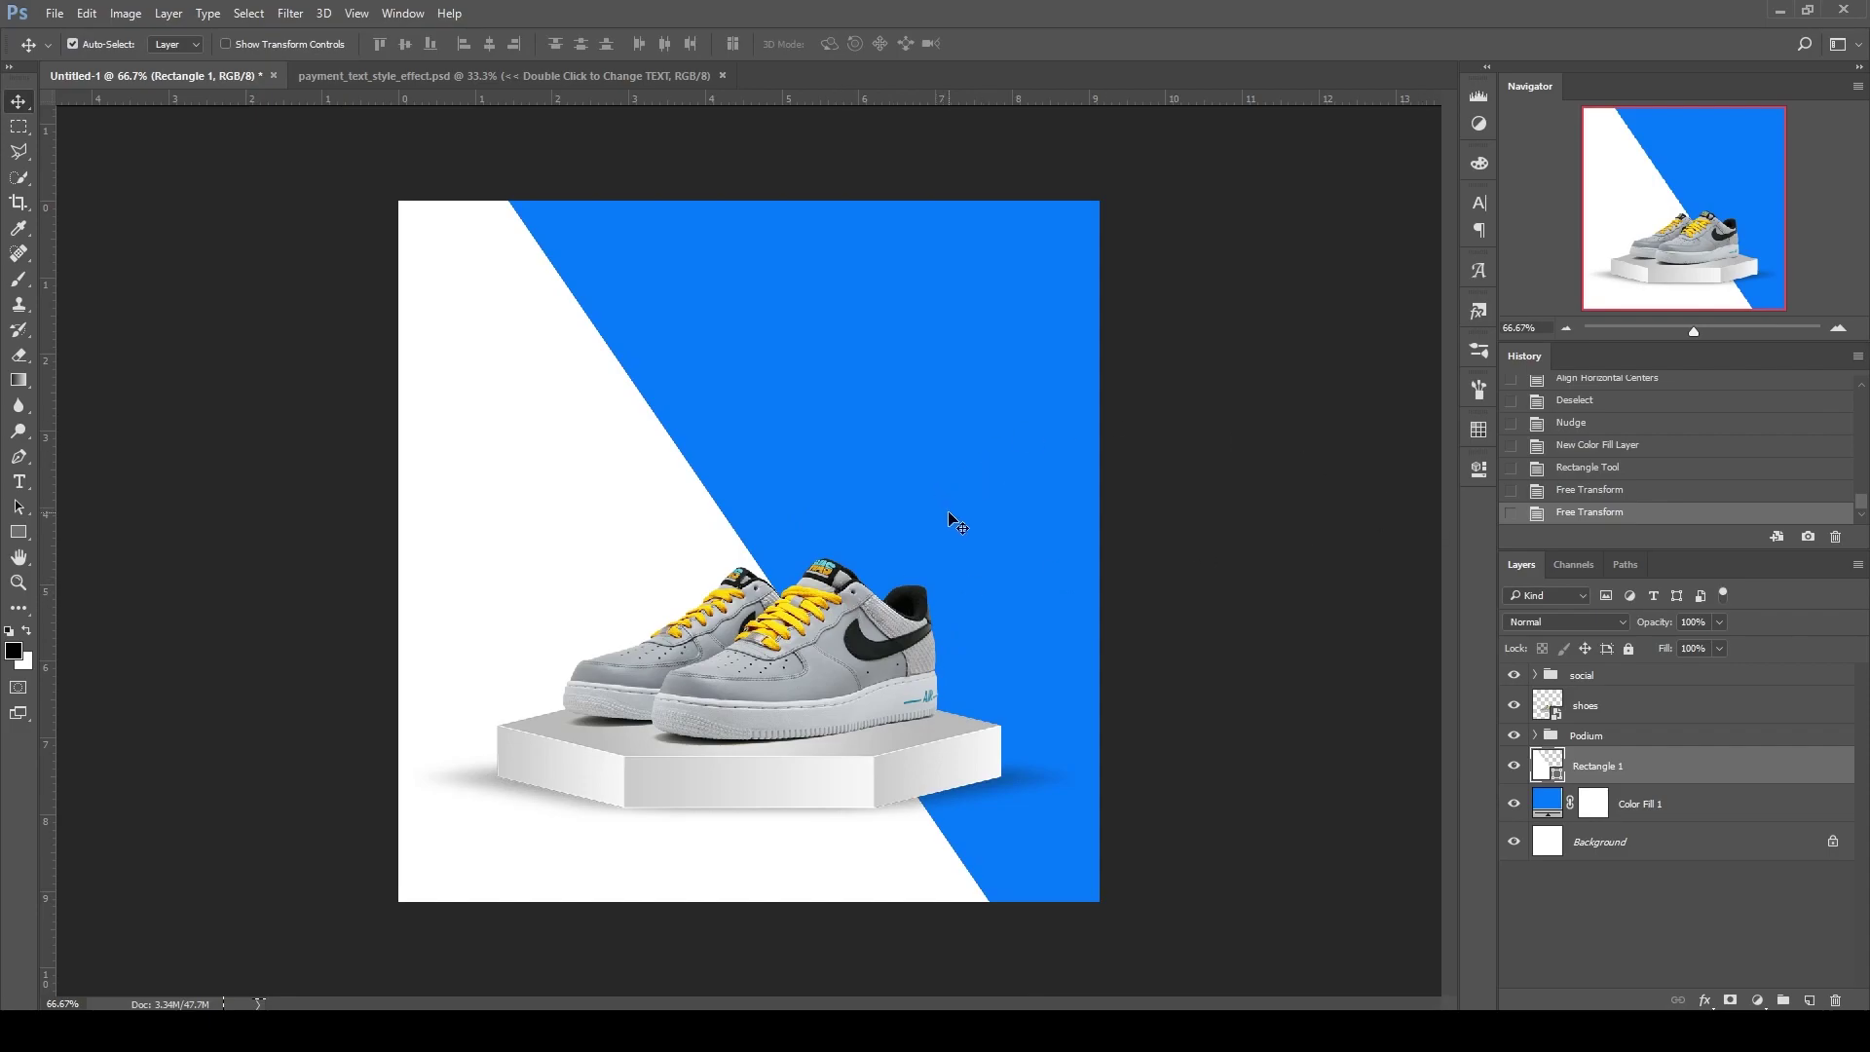
Add a Gradient Overlay to the rectangle, starting from the black-to-white preset
double_click(1719, 772)
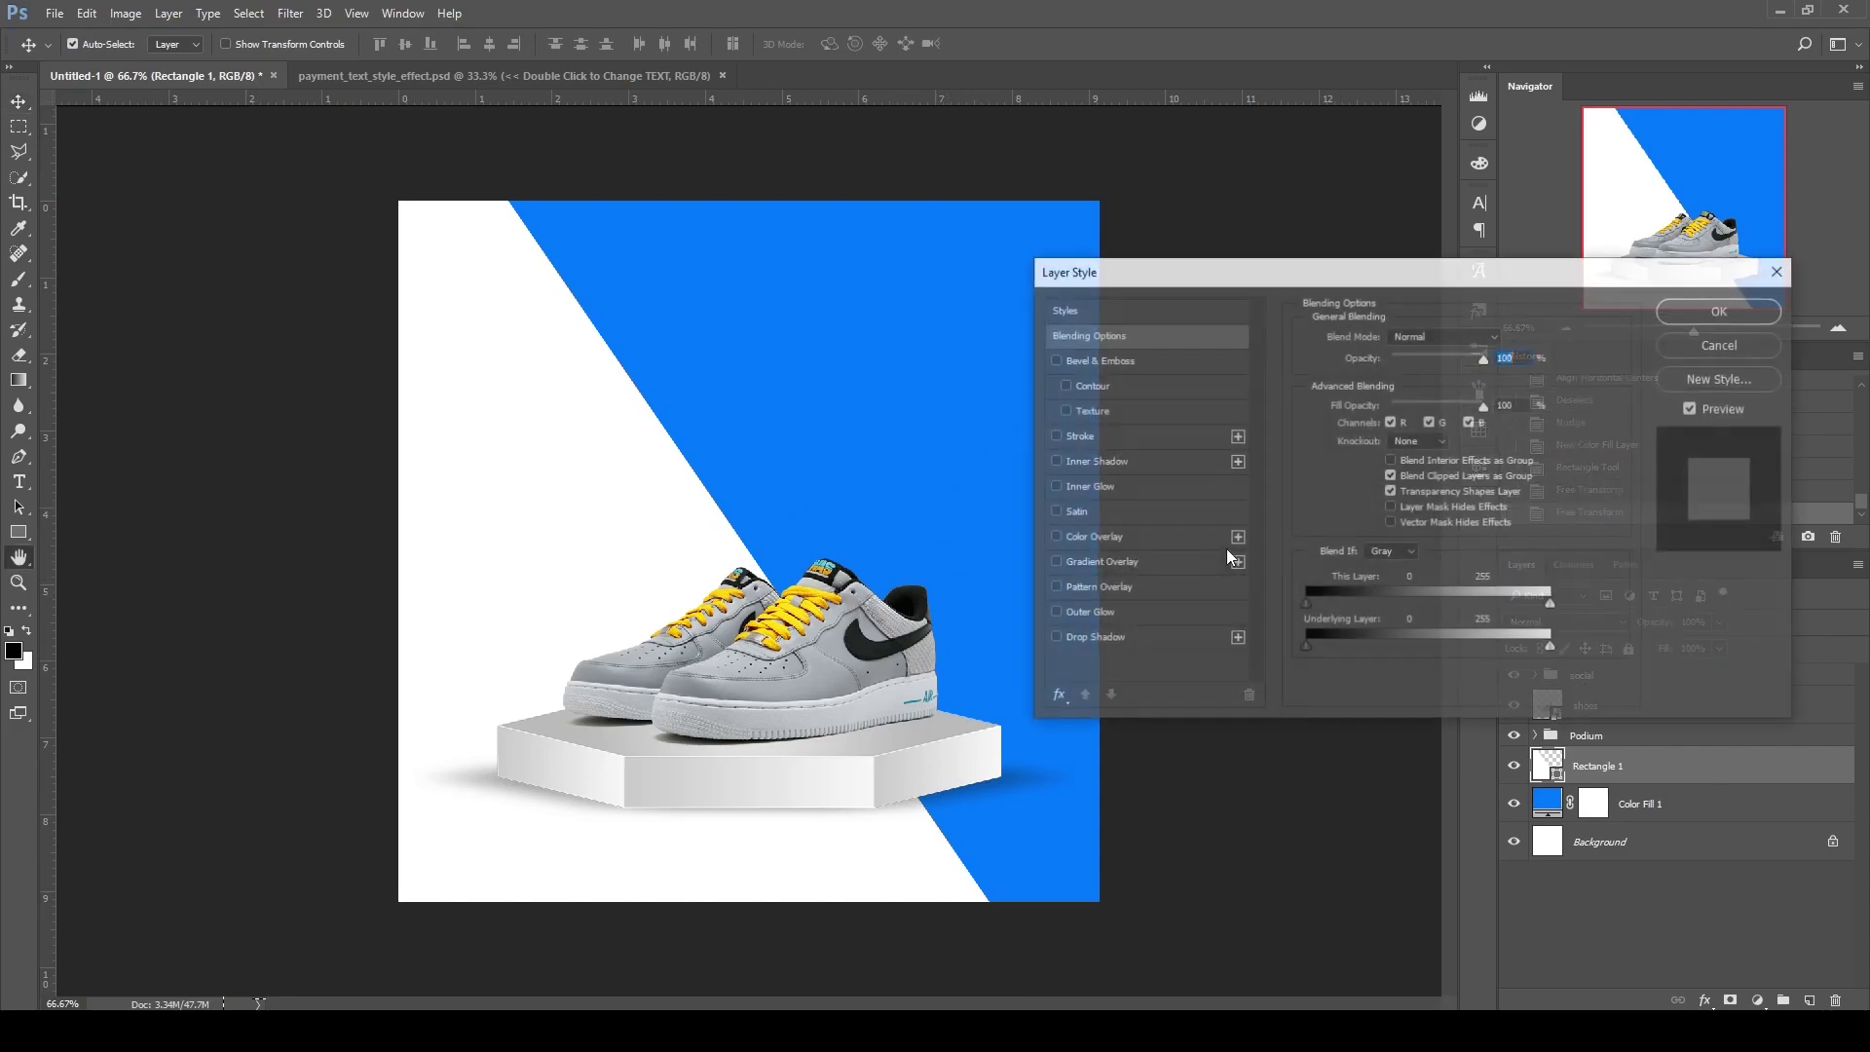
left_click(1136, 565)
left_click(1424, 381)
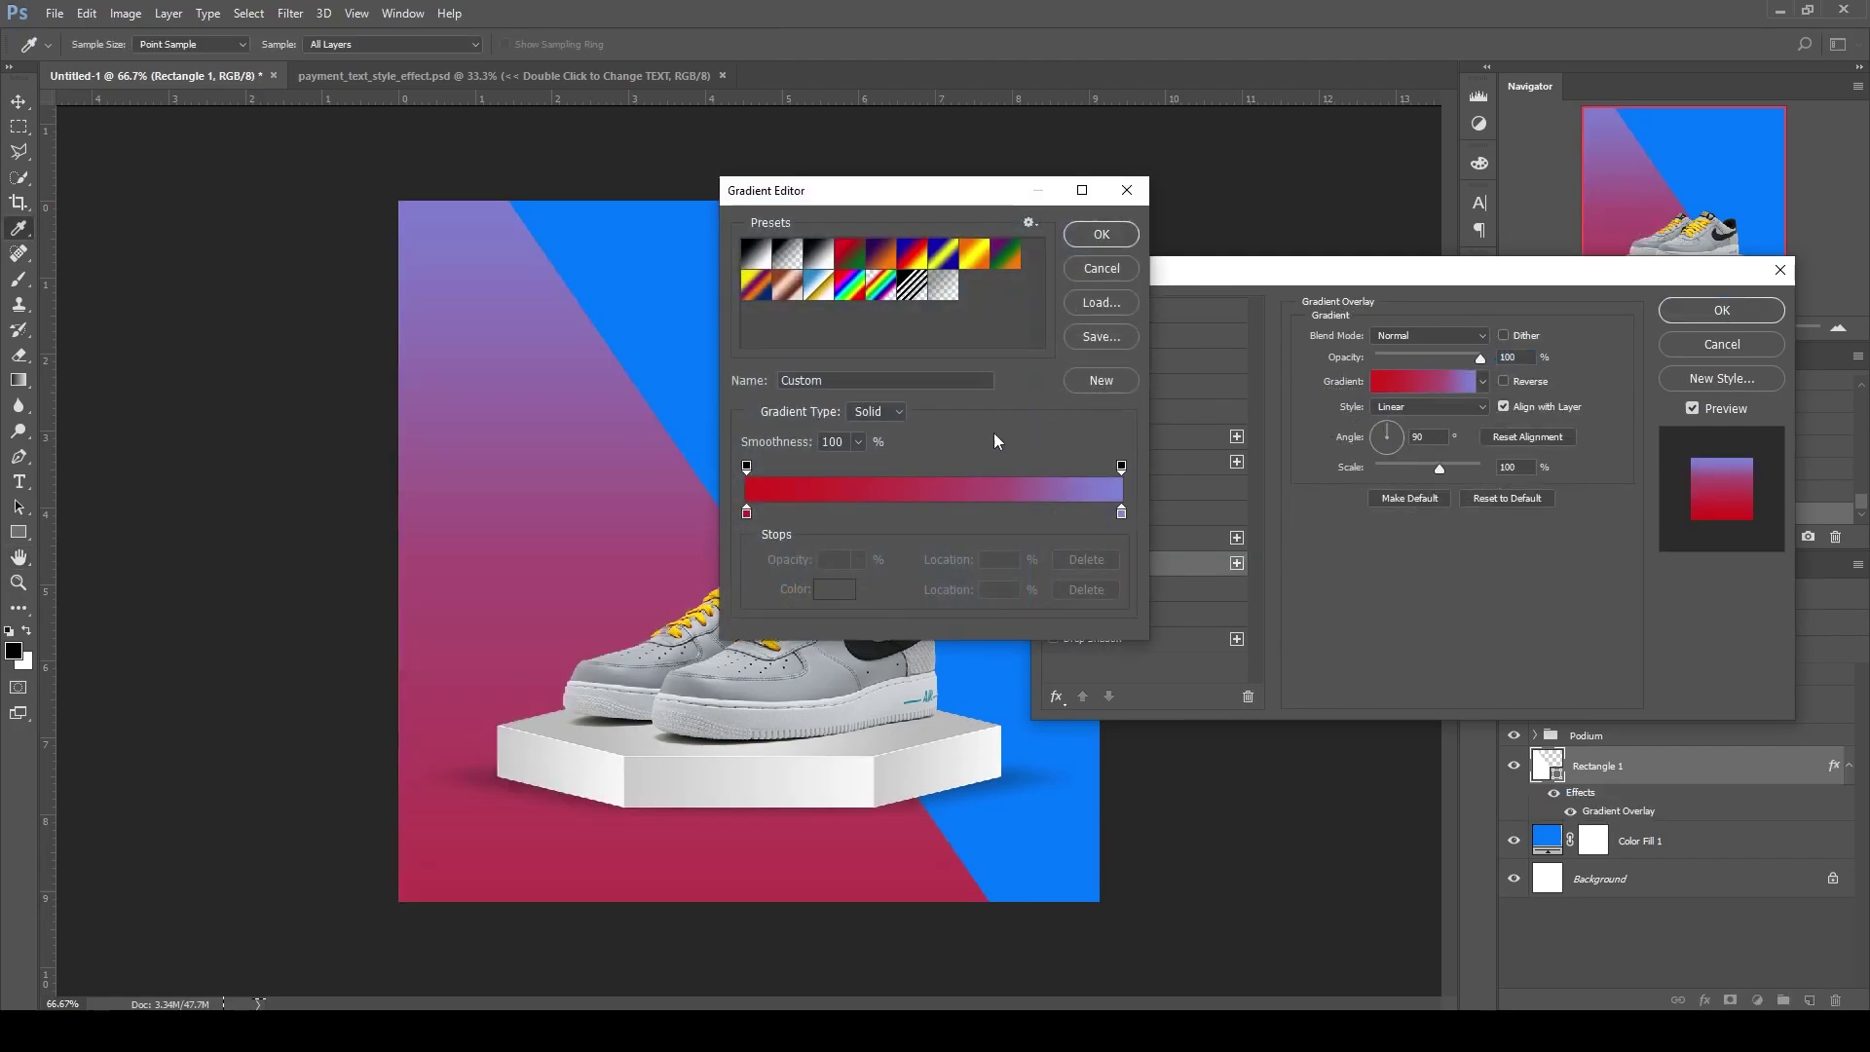
left_click_drag(898, 198, 1498, 377)
left_click(1363, 438)
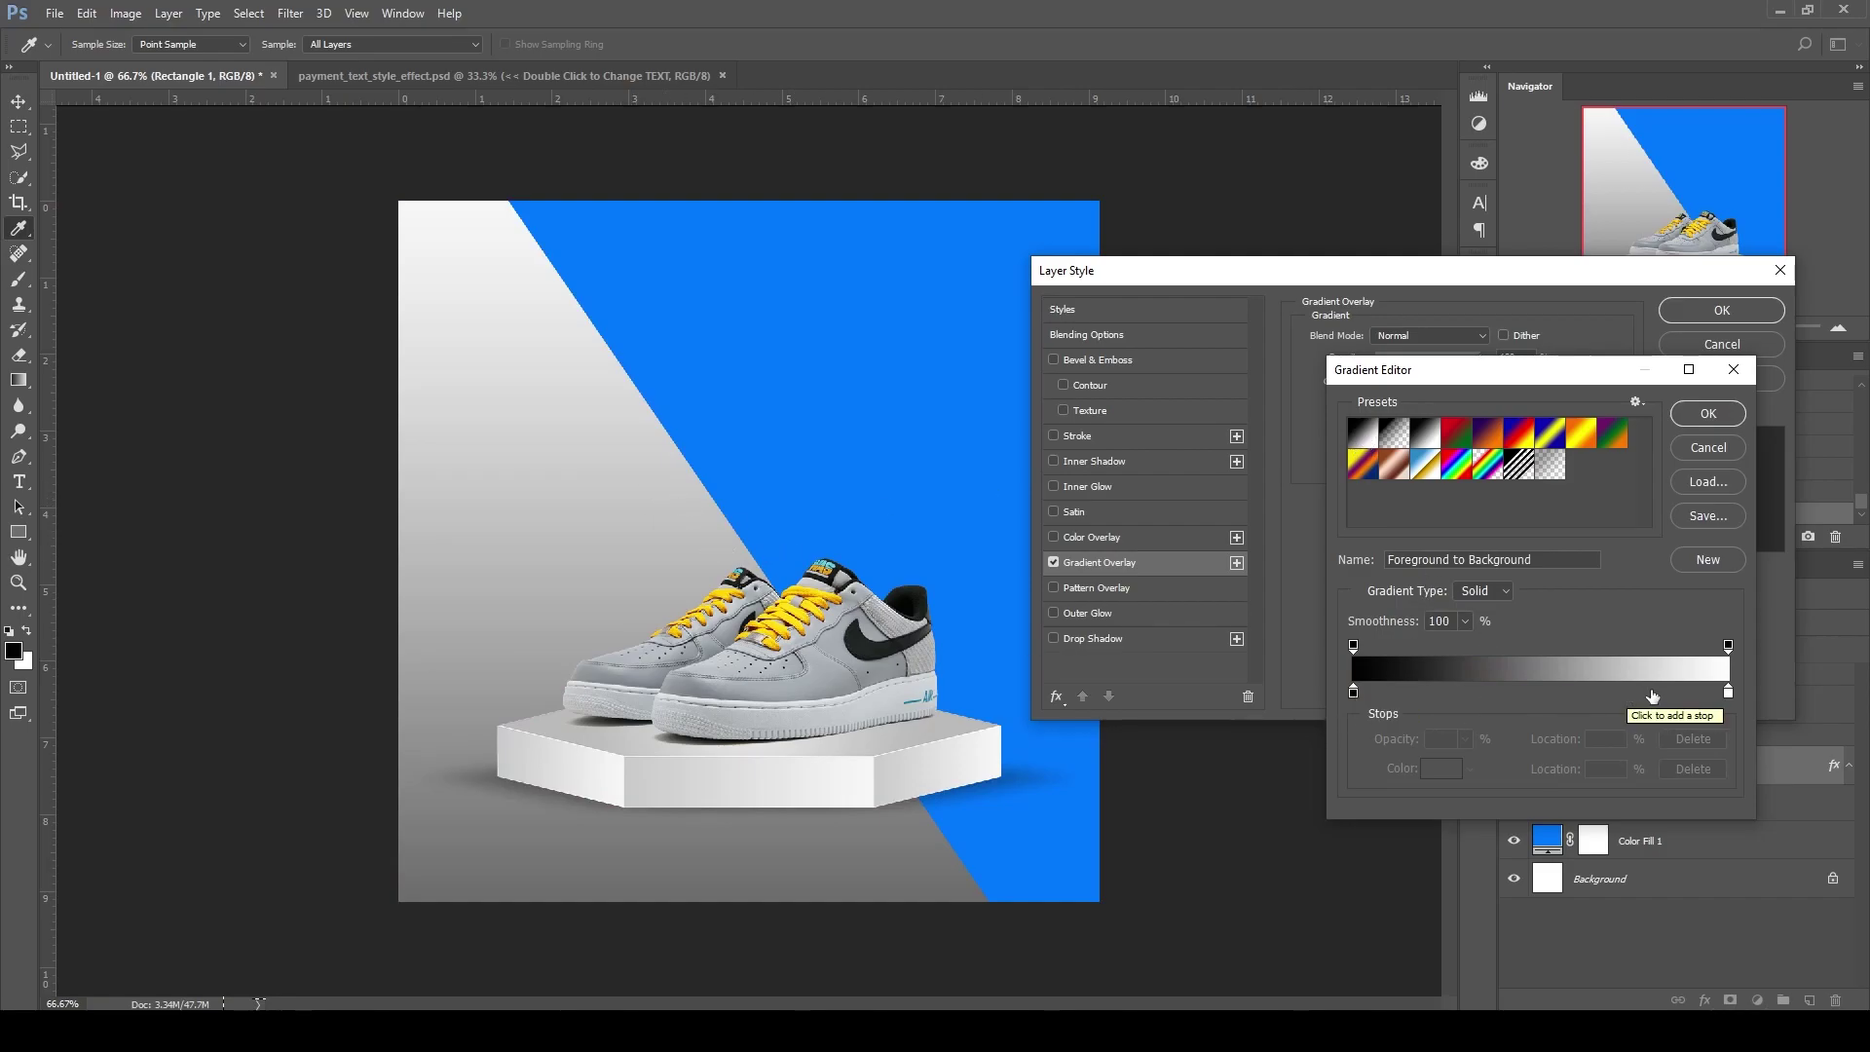
Set the gradient stops to yellow on the left and orange on the right
left_click(1727, 691)
left_click(1442, 768)
type("ff0000")
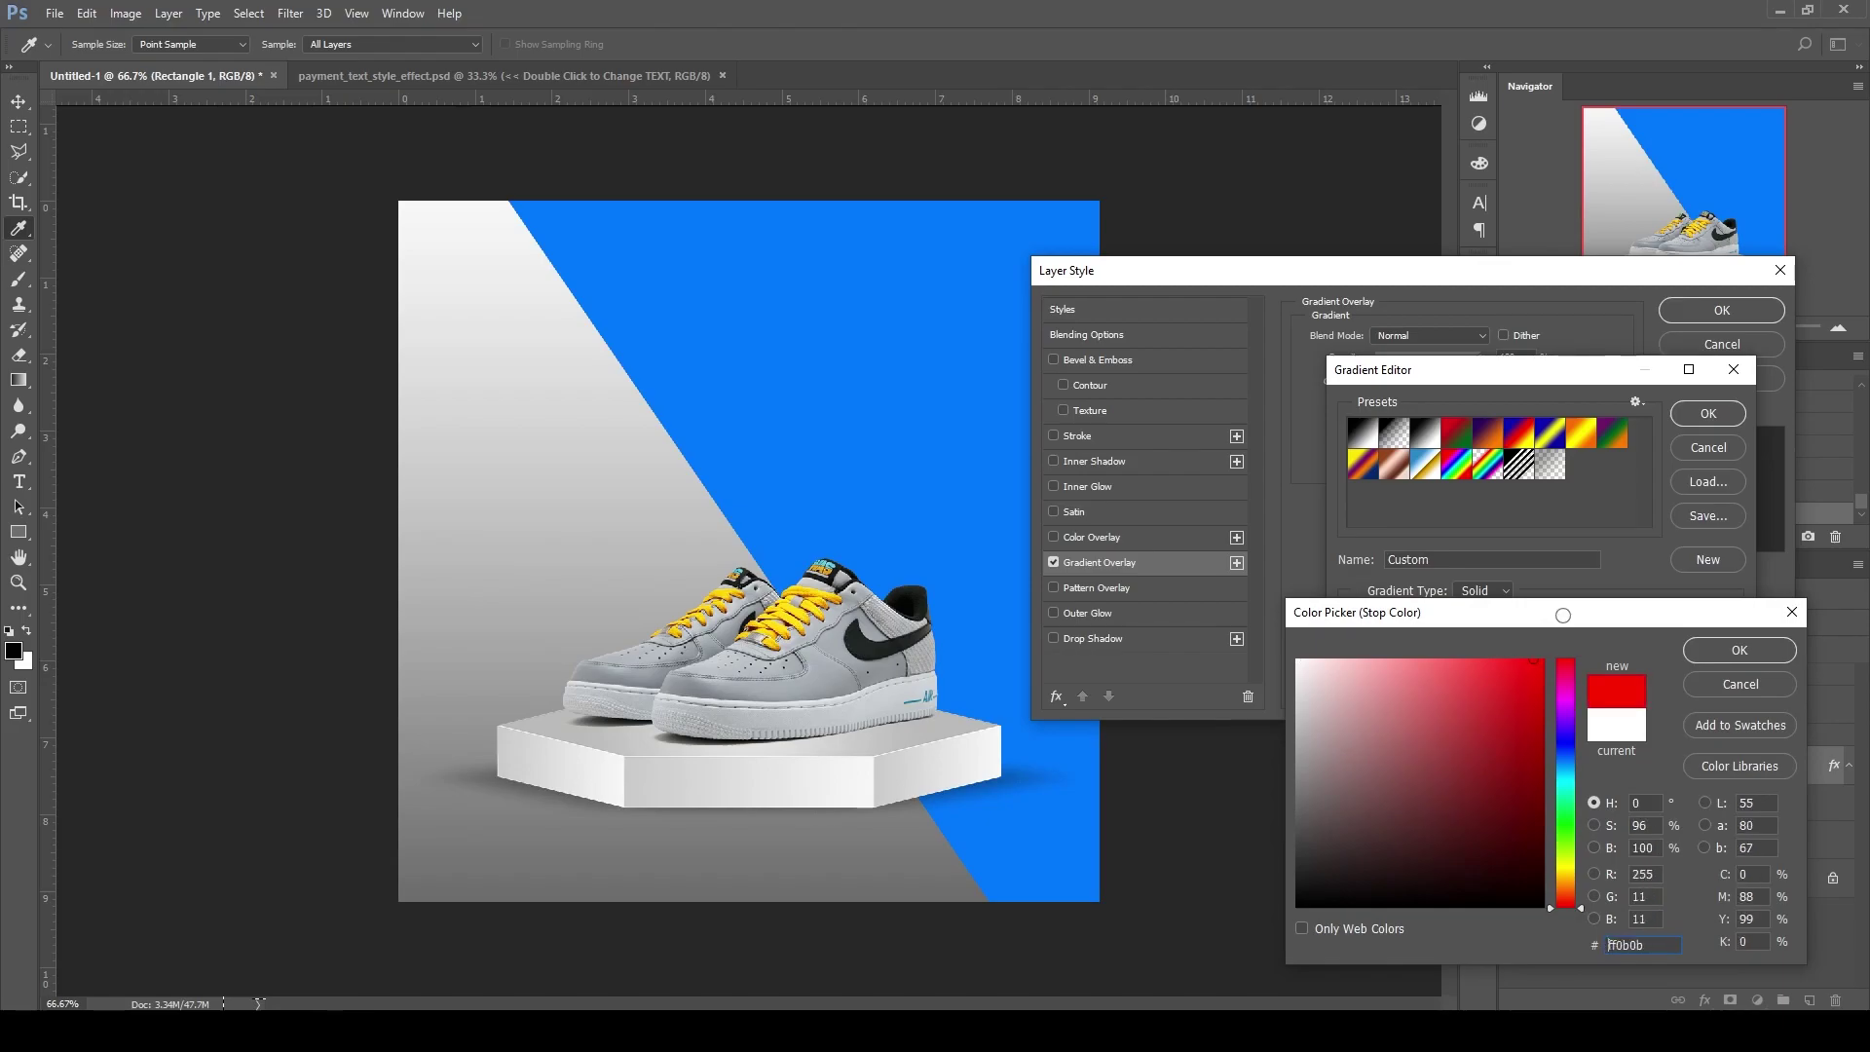
left_click(1564, 879)
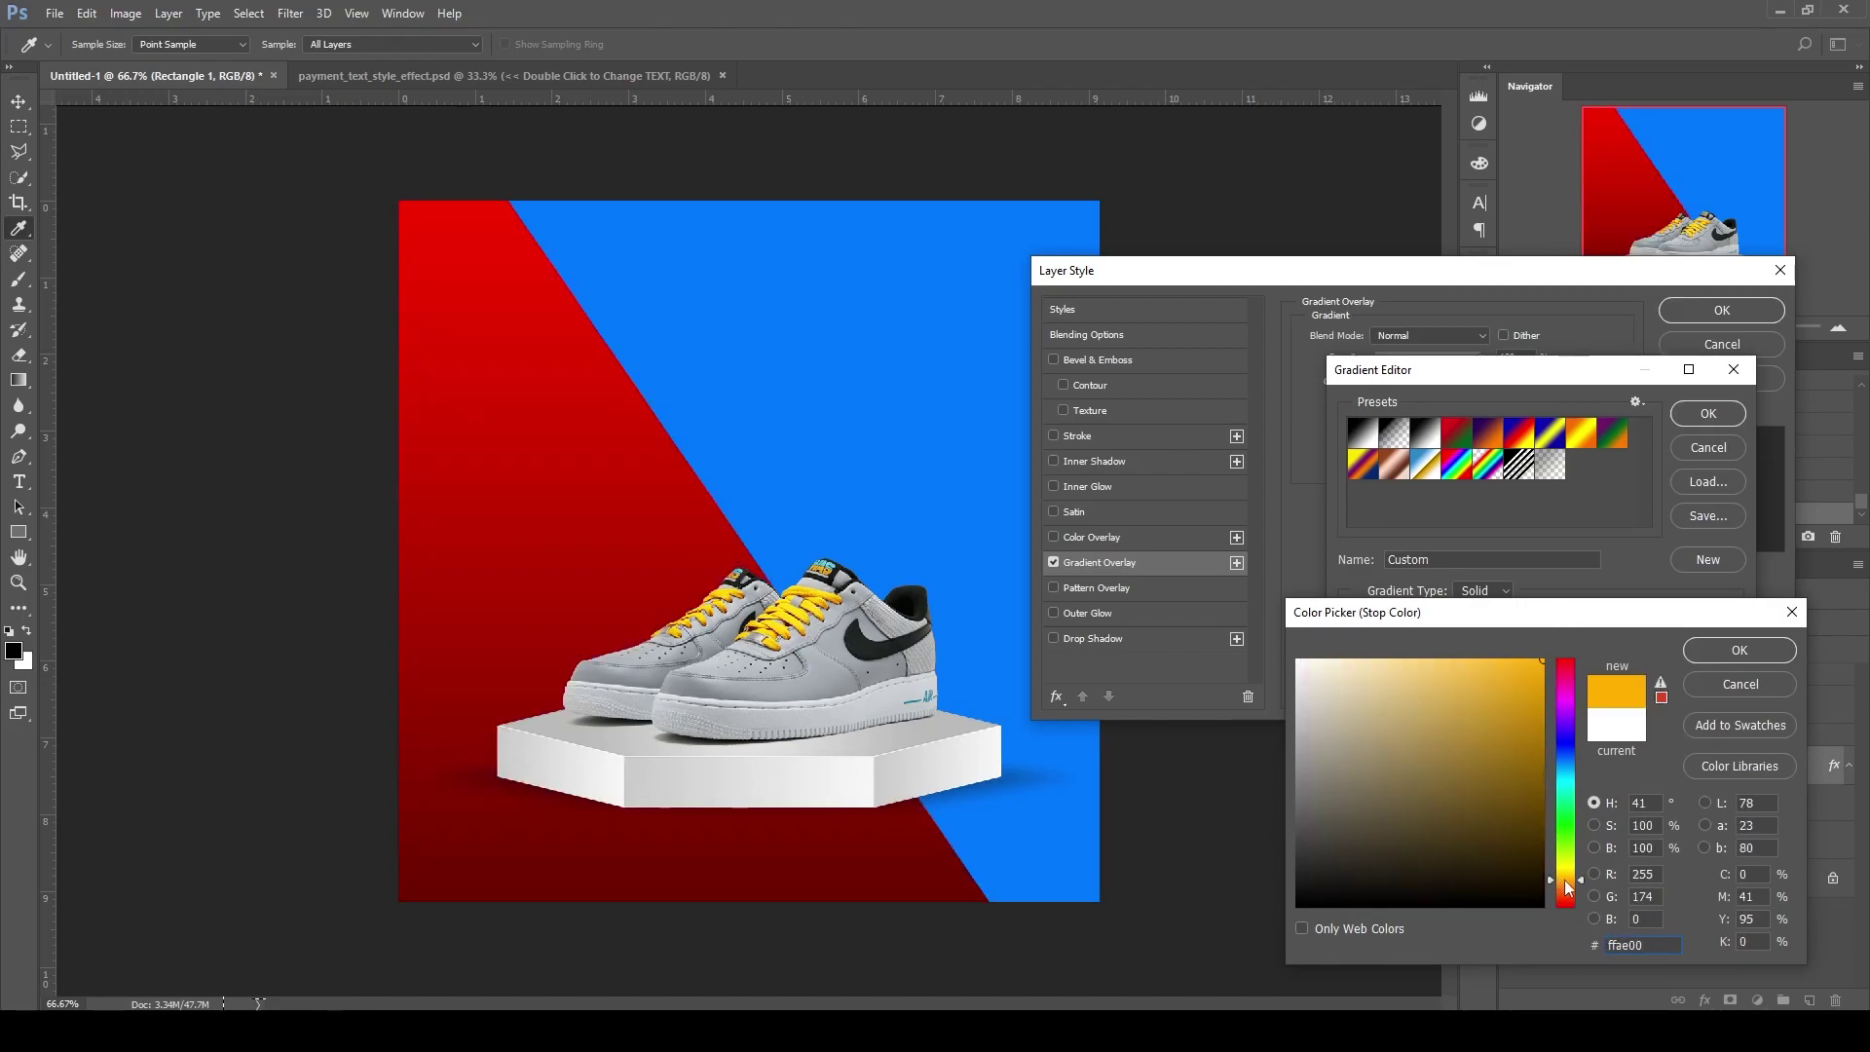
key("Return")
left_click(1350, 699)
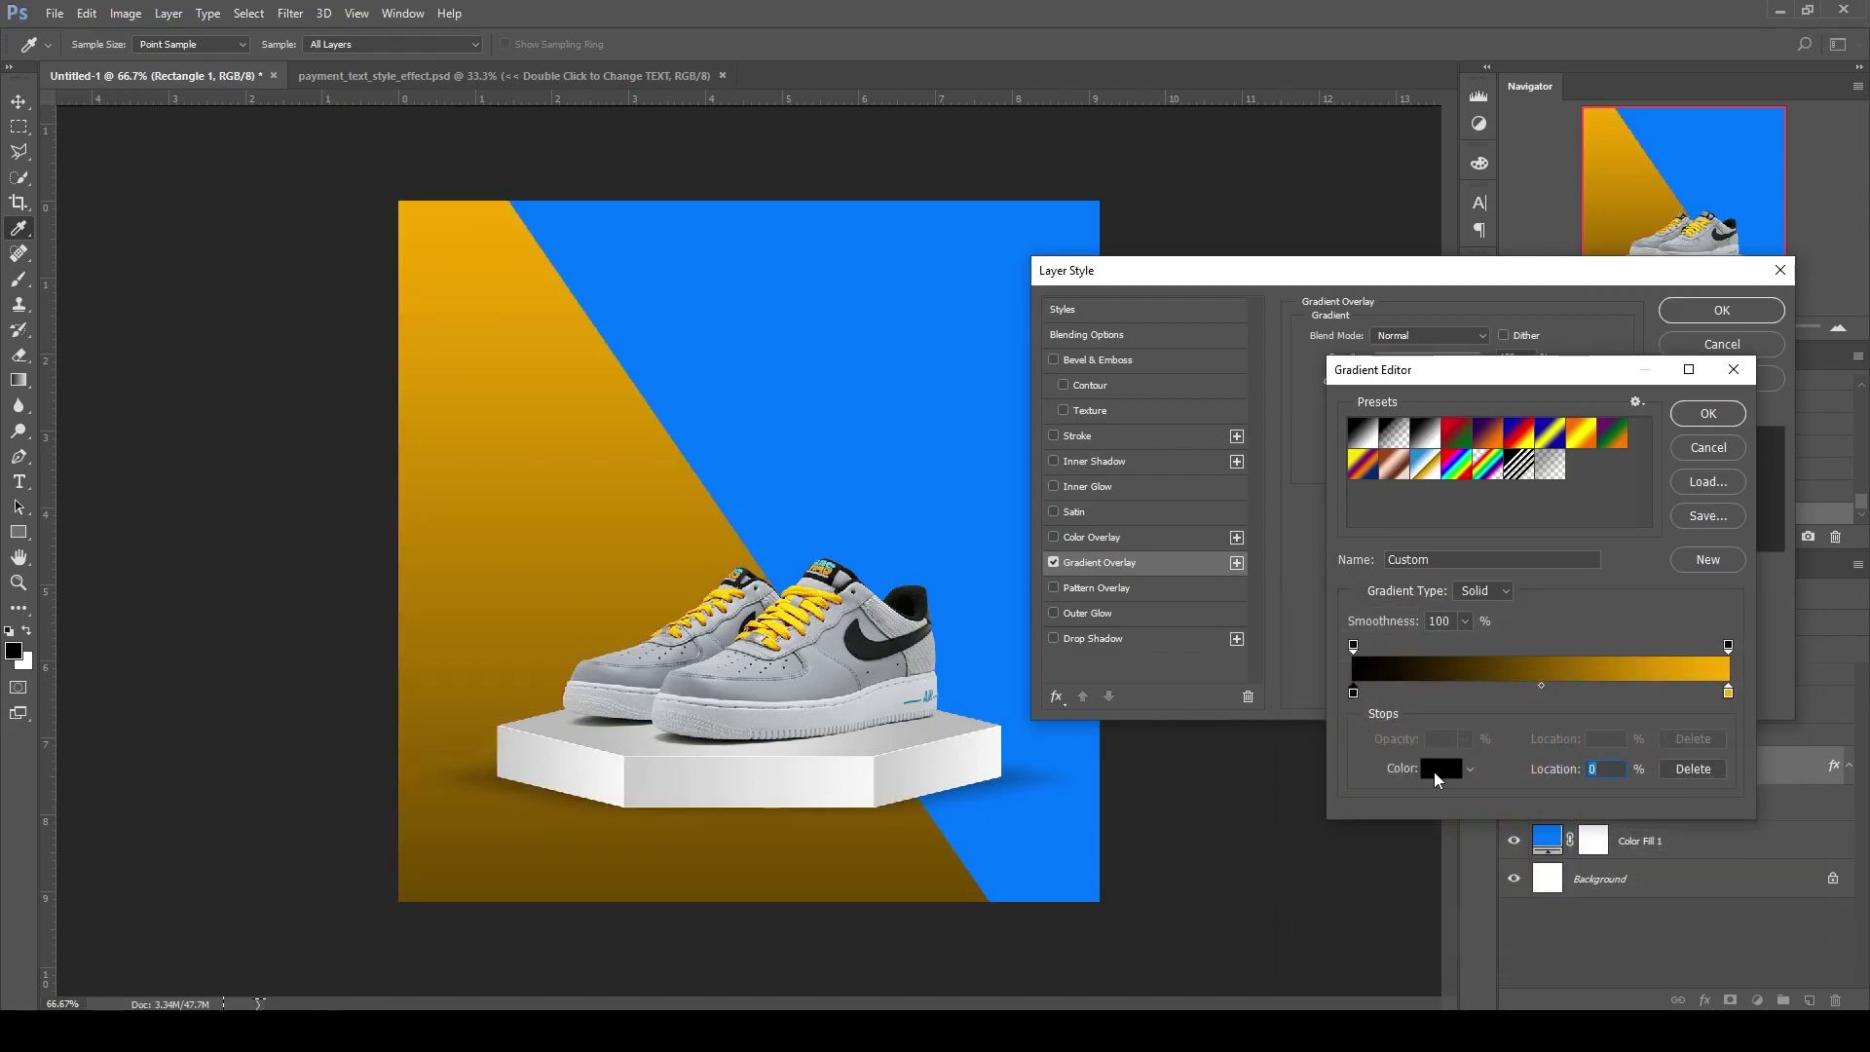
left_click(1434, 771)
left_click(1562, 882)
left_click(1564, 868)
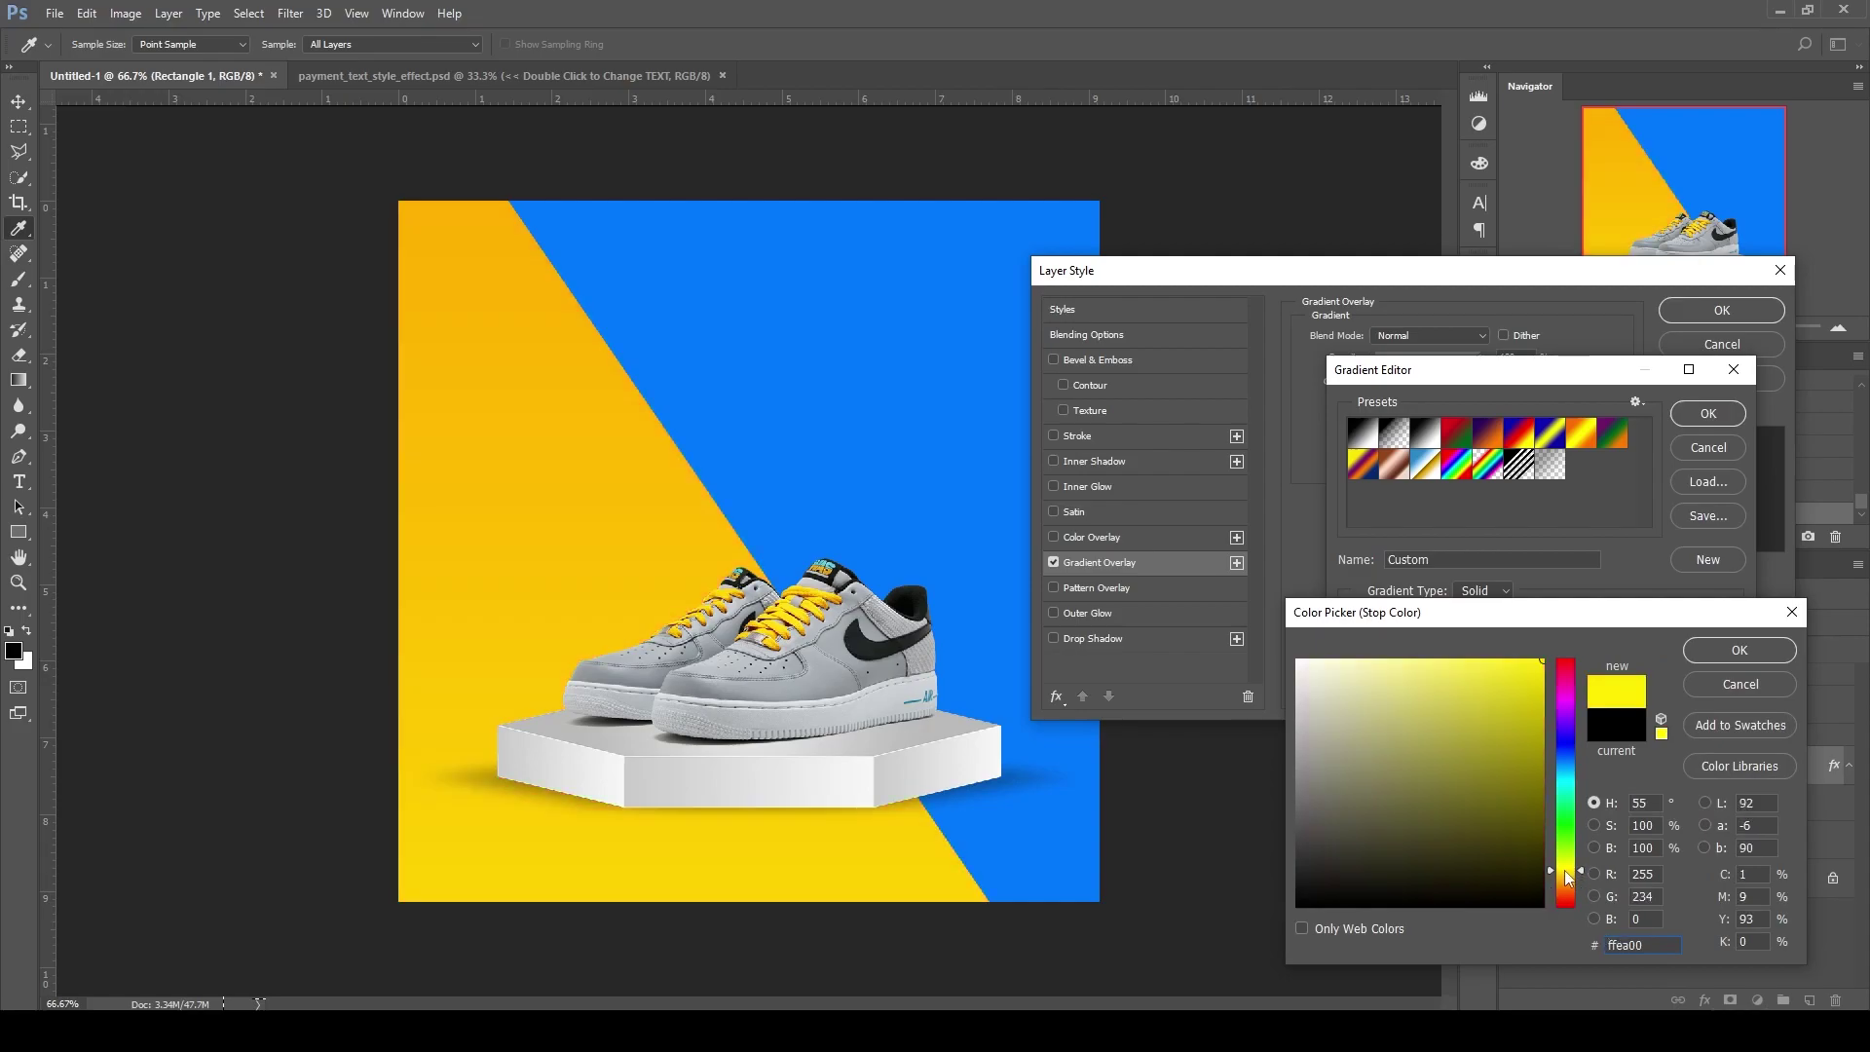
key("Return")
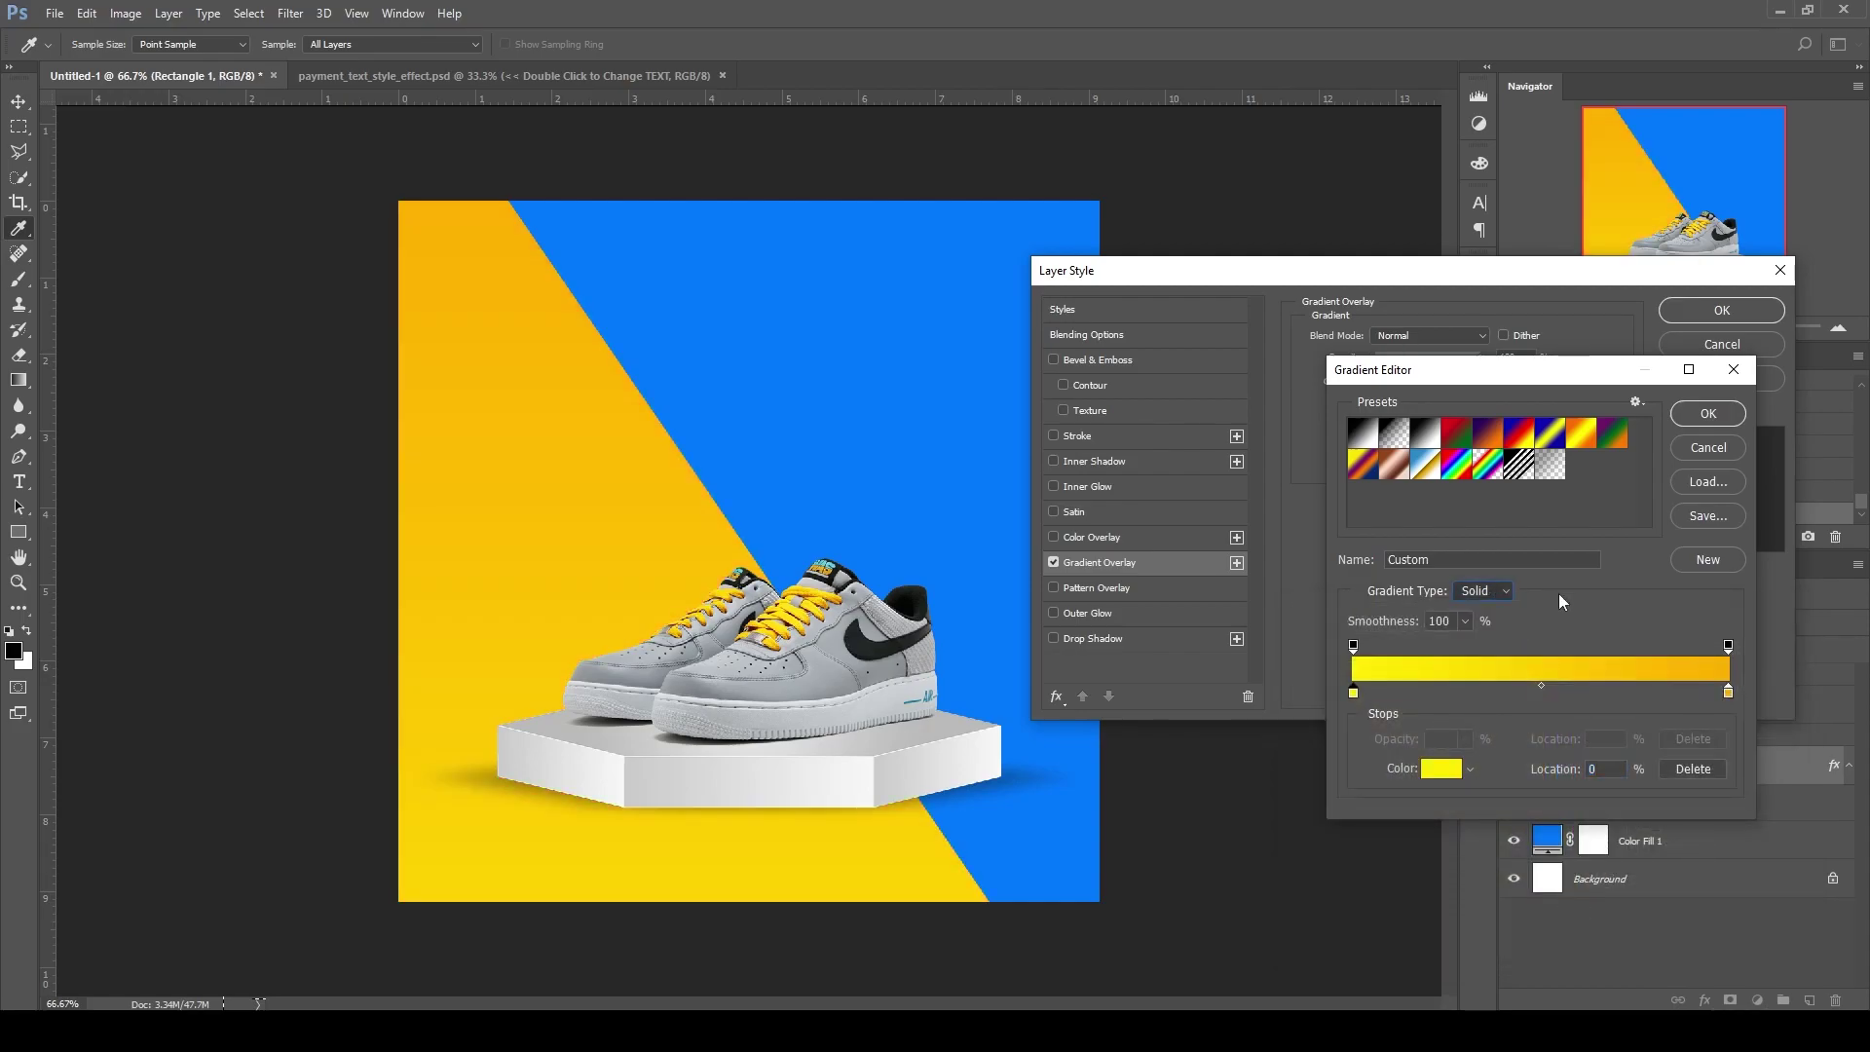
left_click(1709, 413)
Deepen the right stop to red-orange and set the gradient angle to about -160°
left_click(1399, 431)
left_click_drag(1381, 439, 1390, 446)
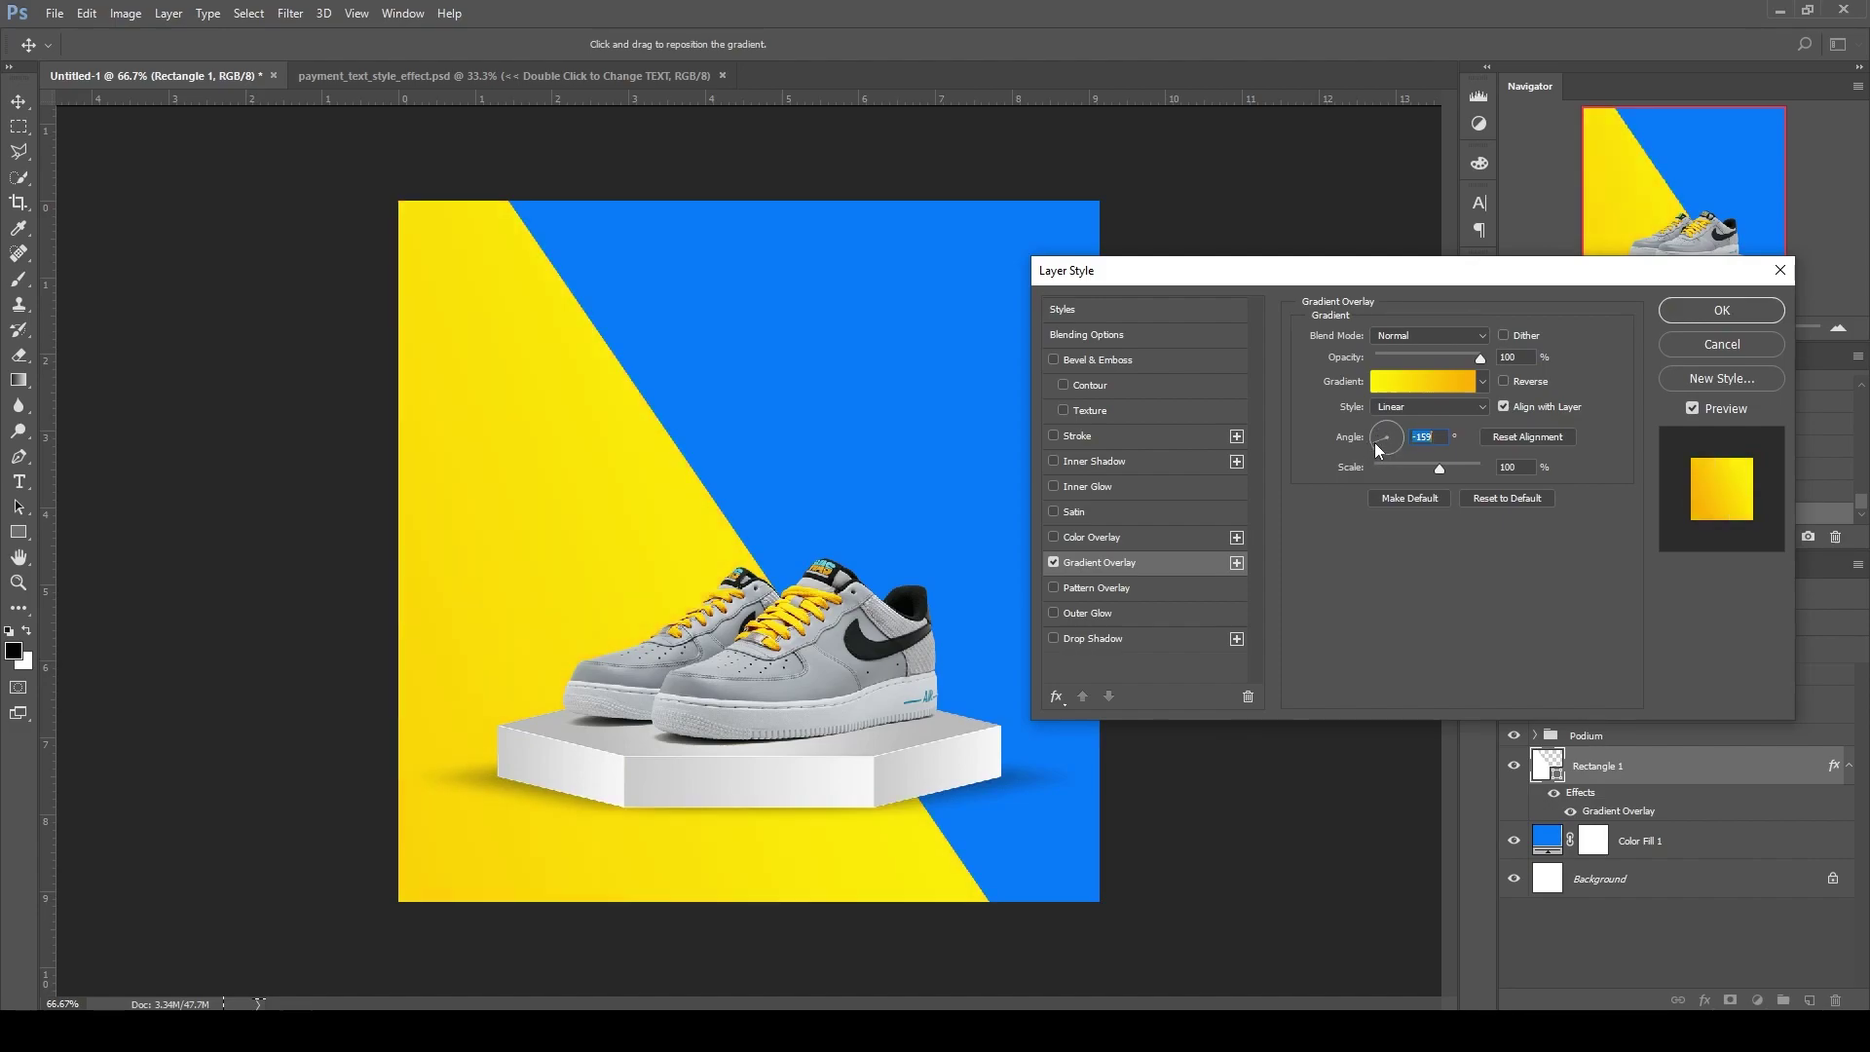
left_click(1451, 379)
double_click(1729, 693)
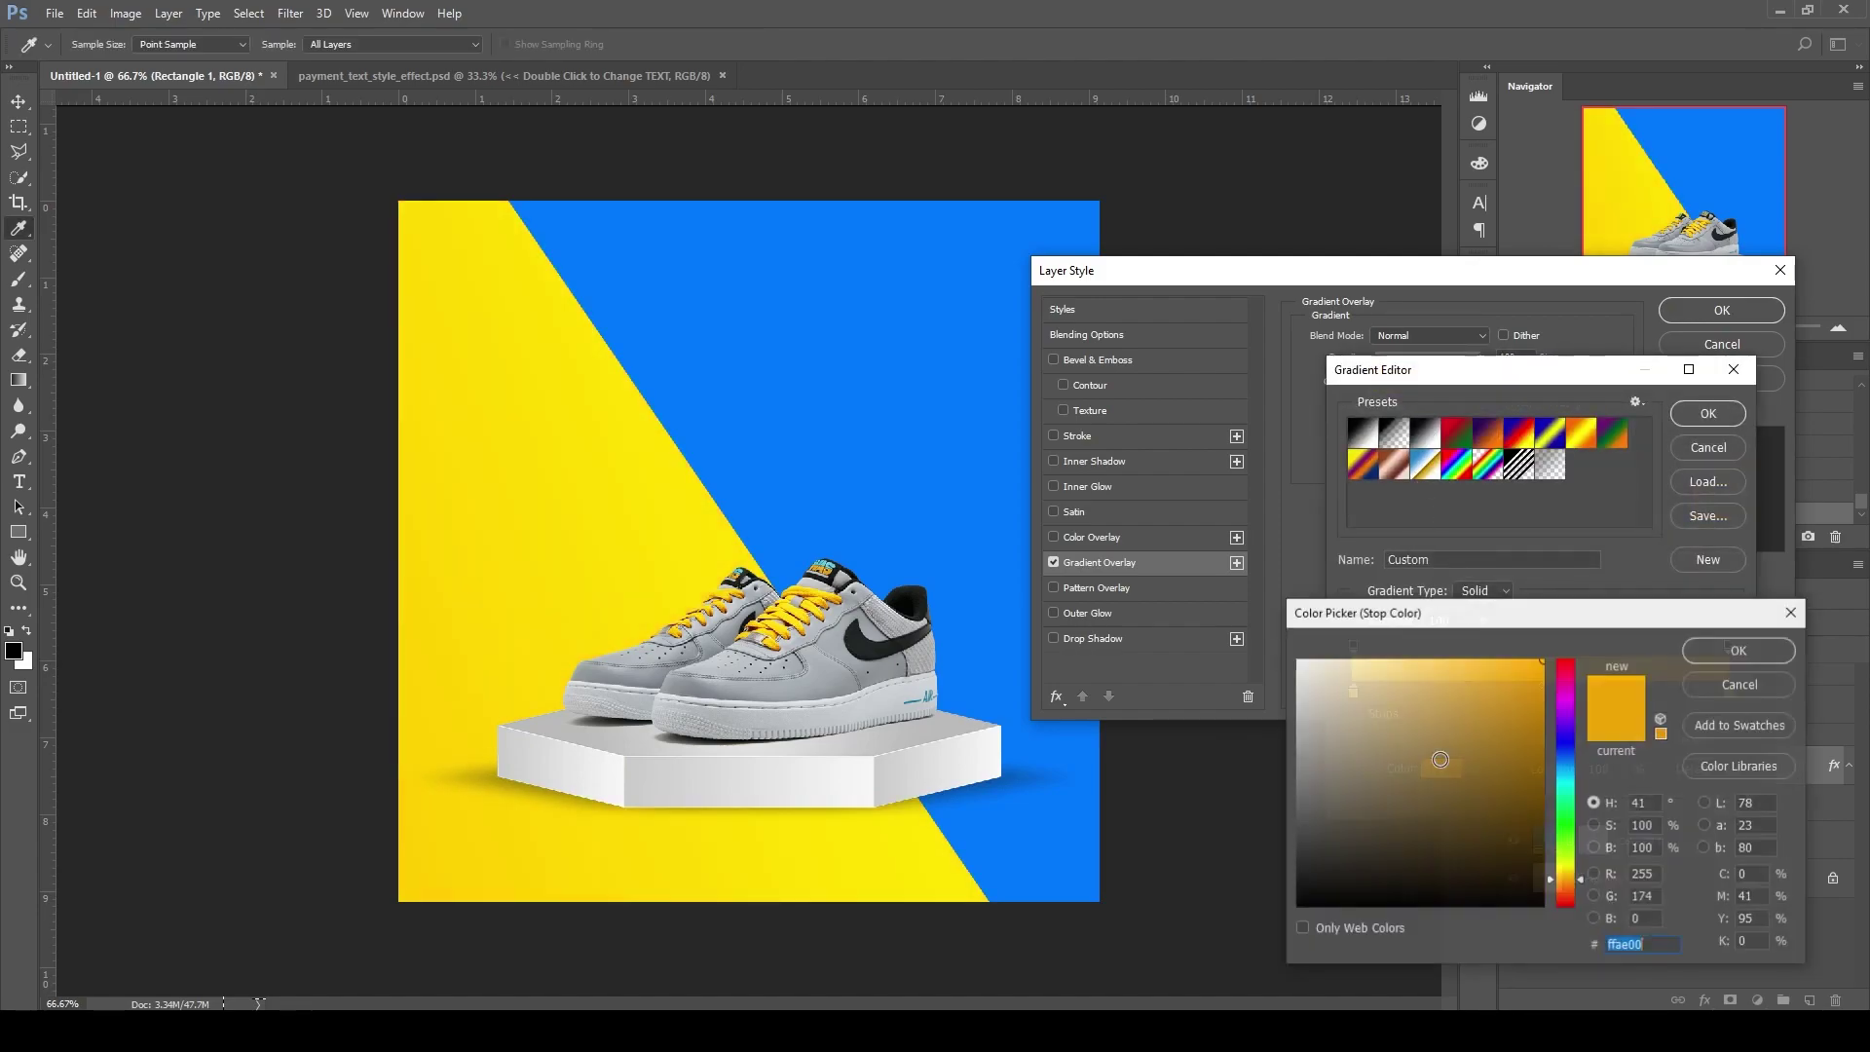
left_click(1568, 888)
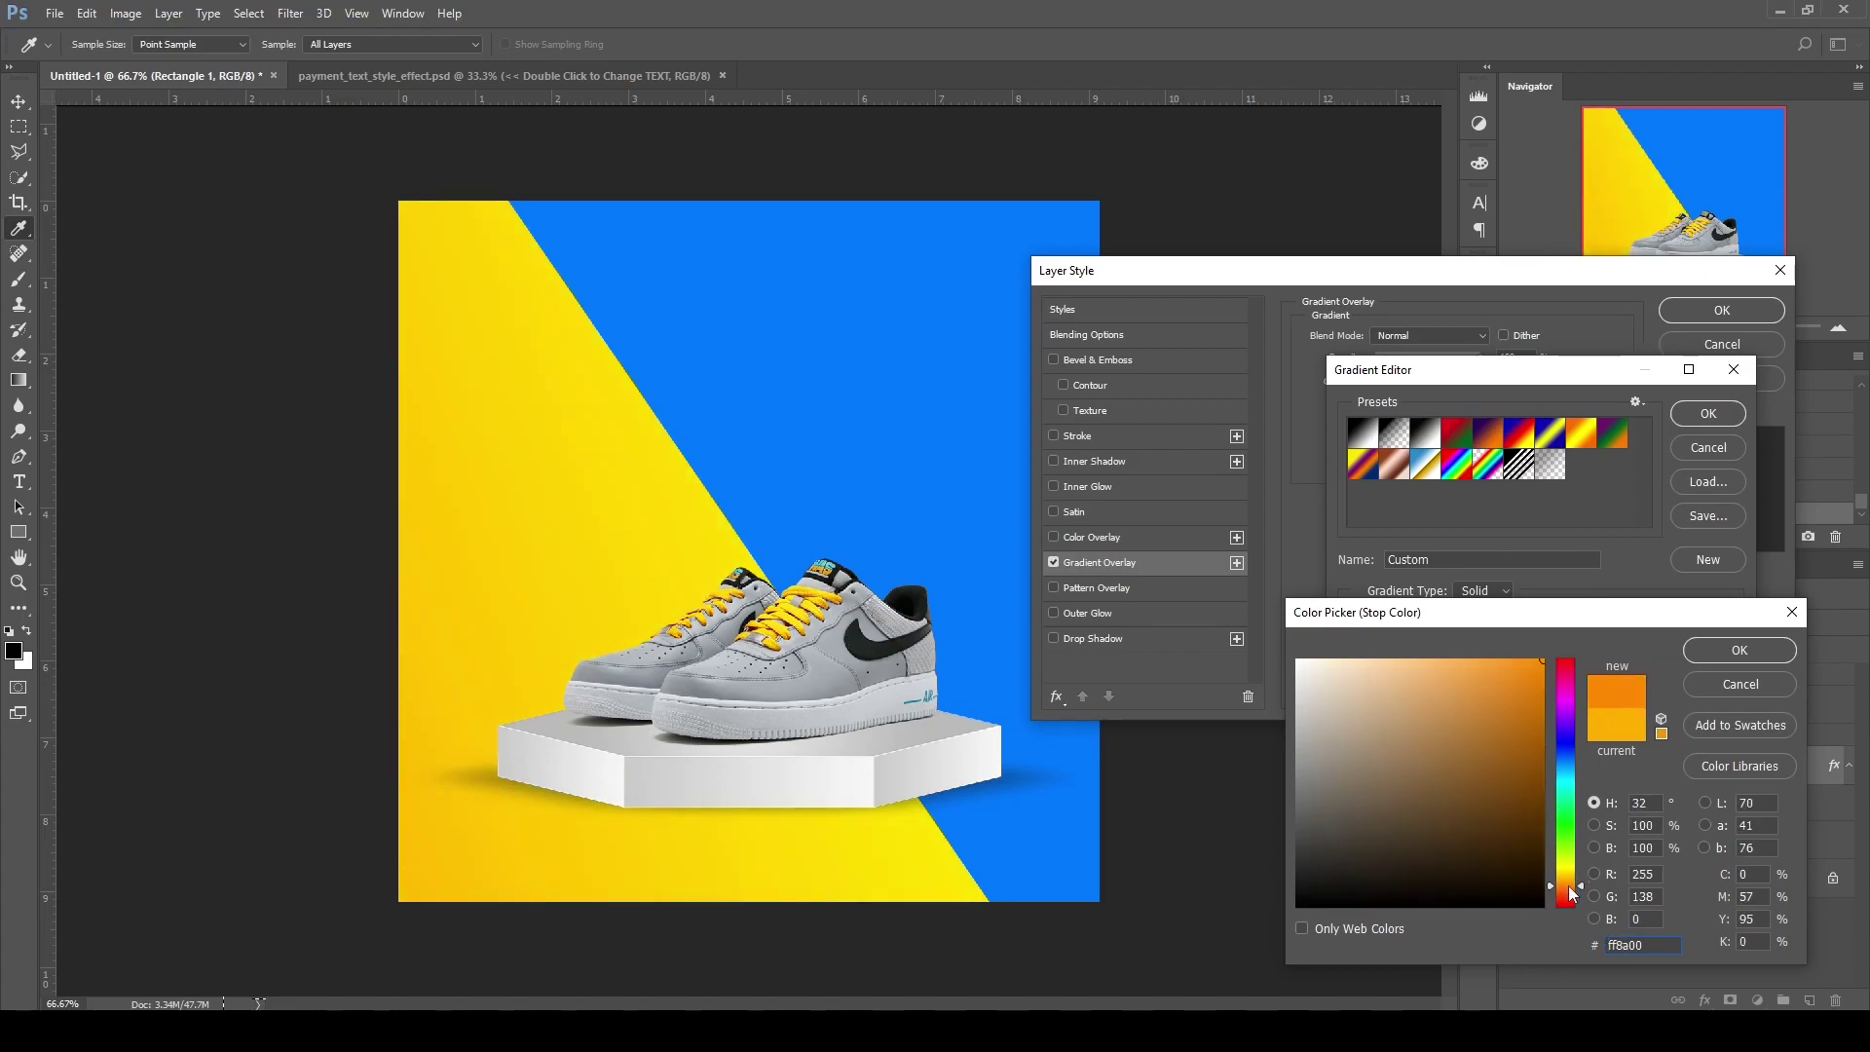
left_click(1570, 892)
left_click(1739, 650)
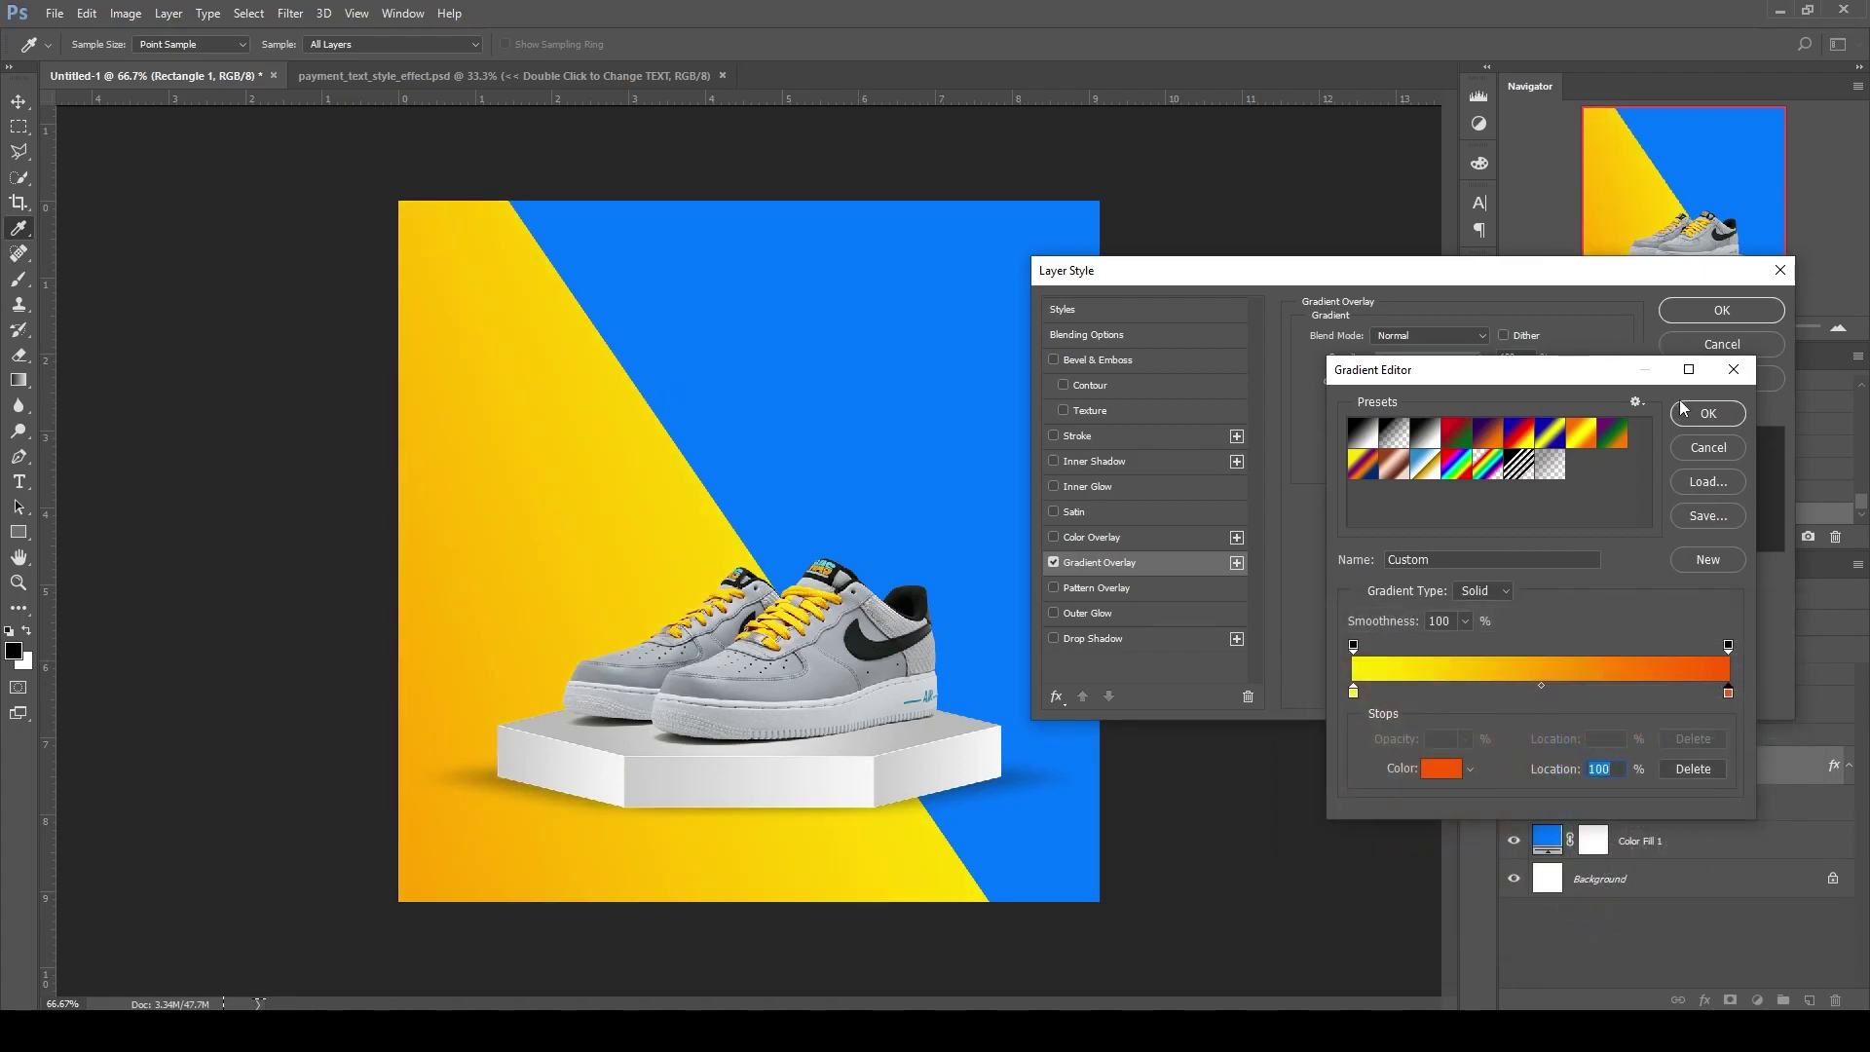
left_click(1688, 412)
left_click(1375, 446)
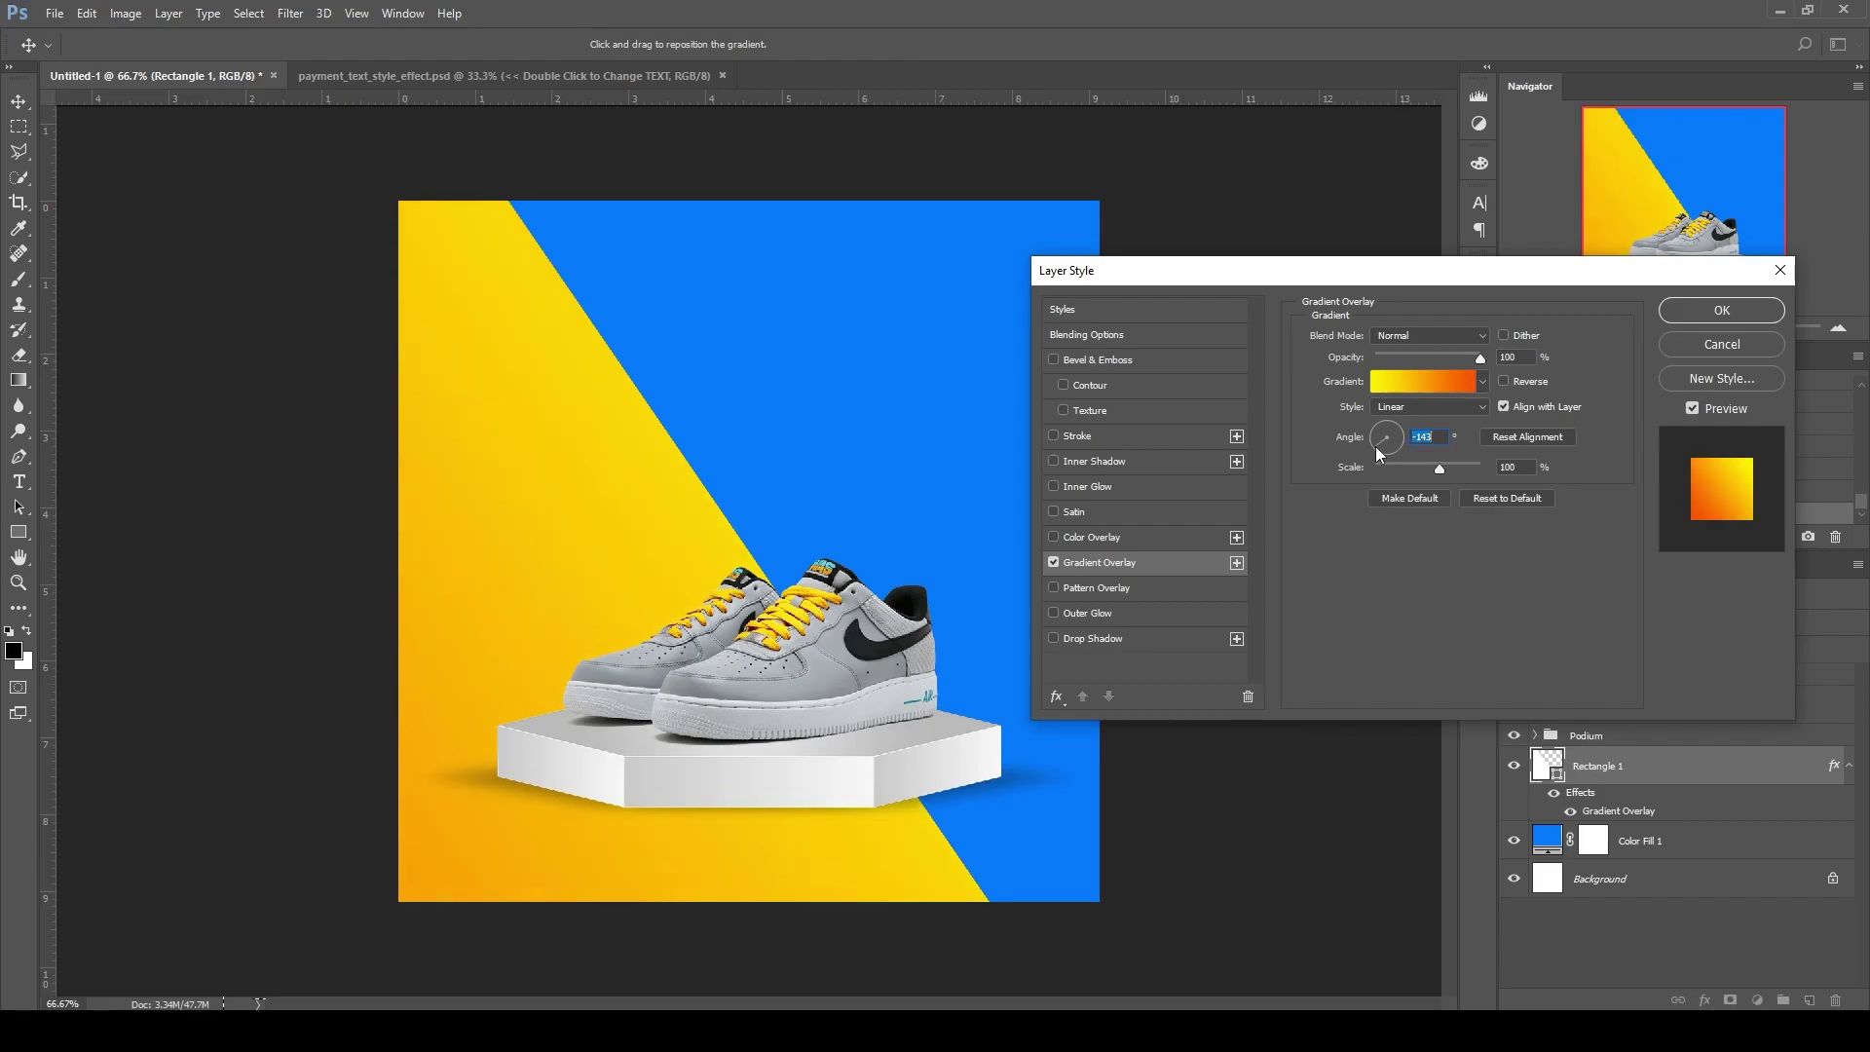
left_click_drag(1375, 446, 1375, 442)
Apply the gradient overlay and toggle it off and on at 100% view to compare
left_click(1722, 310)
left_click(1839, 327)
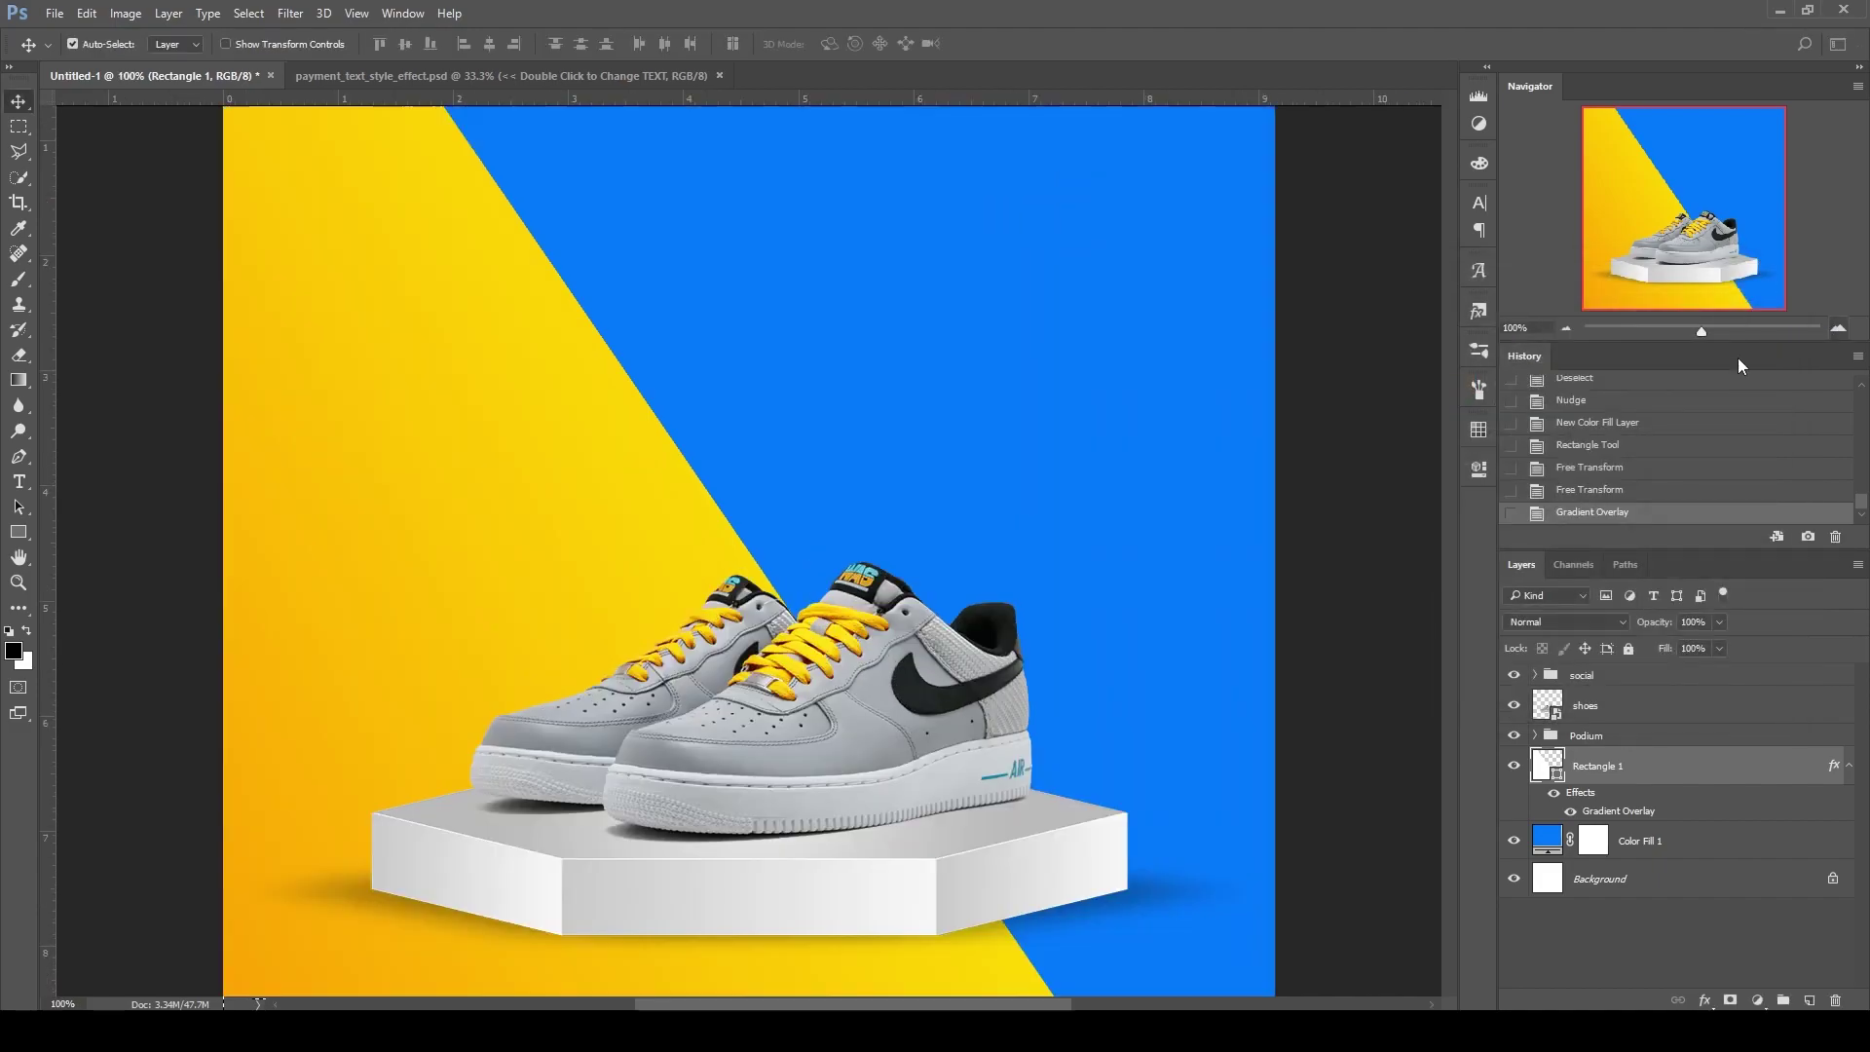
left_click(1570, 812)
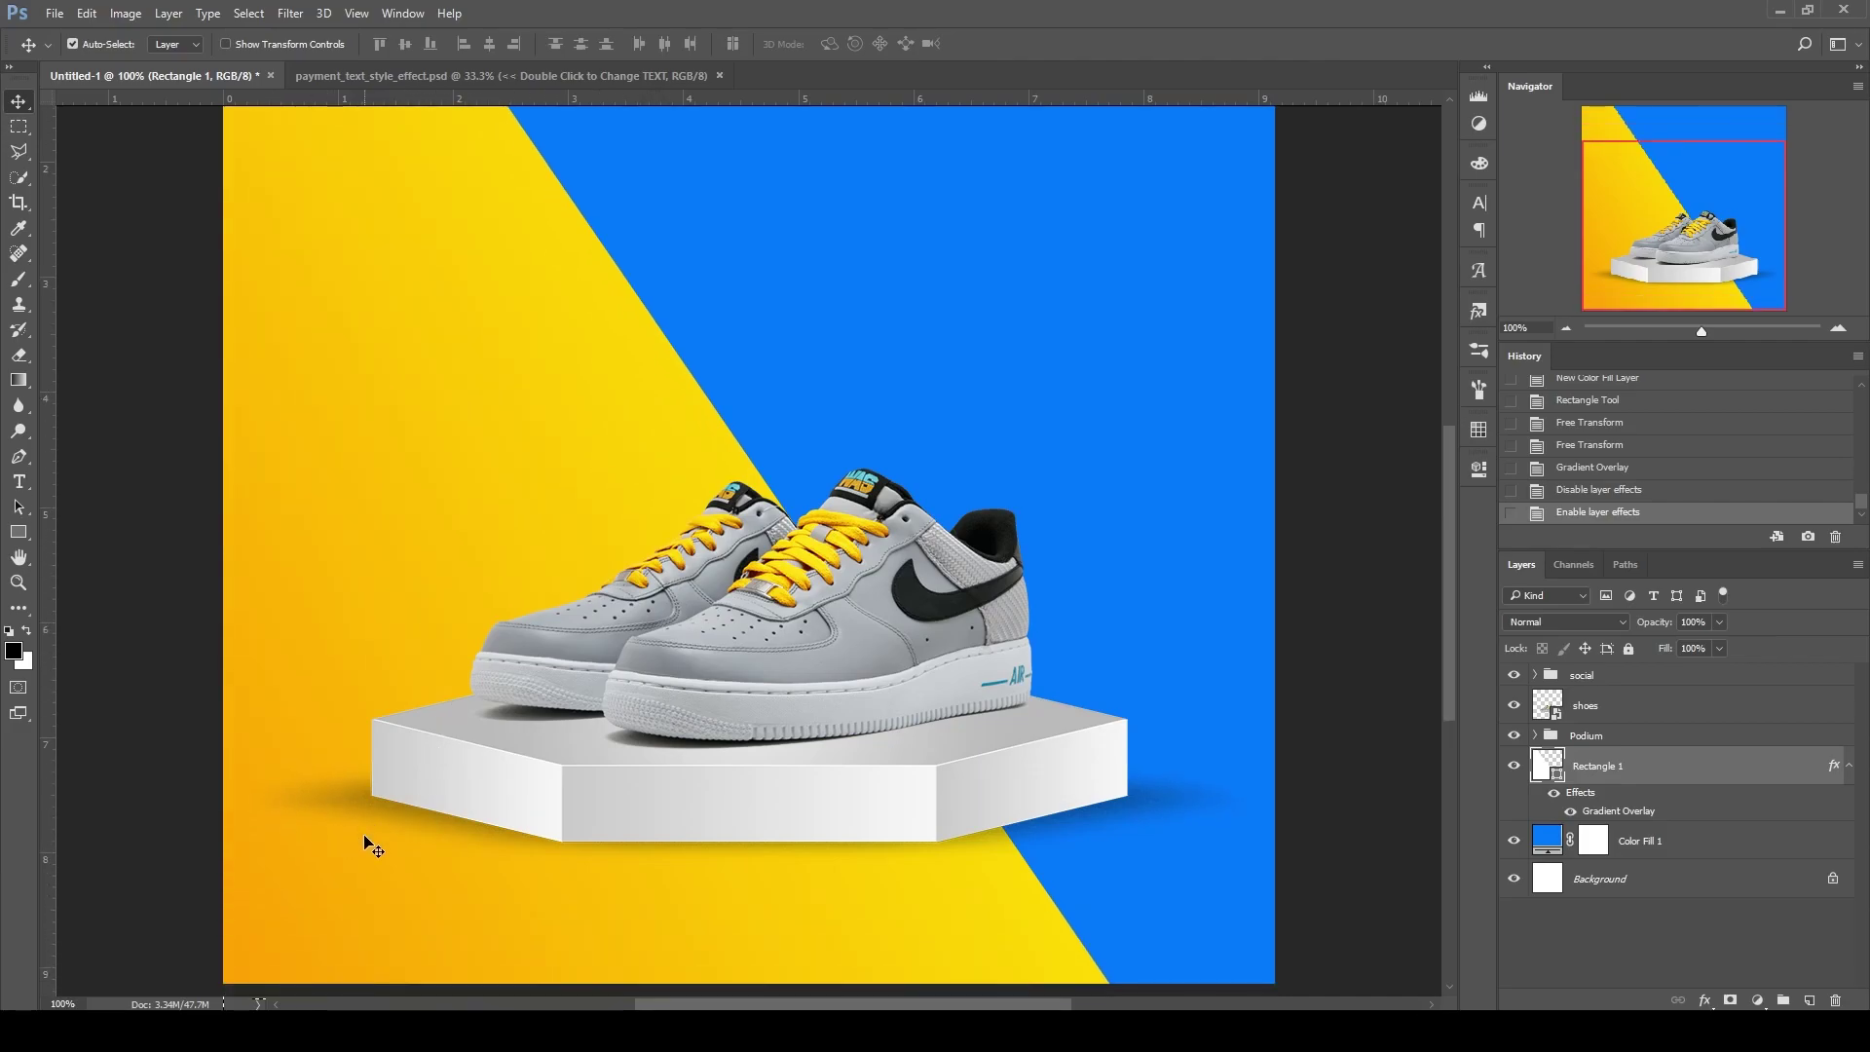
scroll(370, 857, "down", 3)
scroll(354, 774, "up", 4)
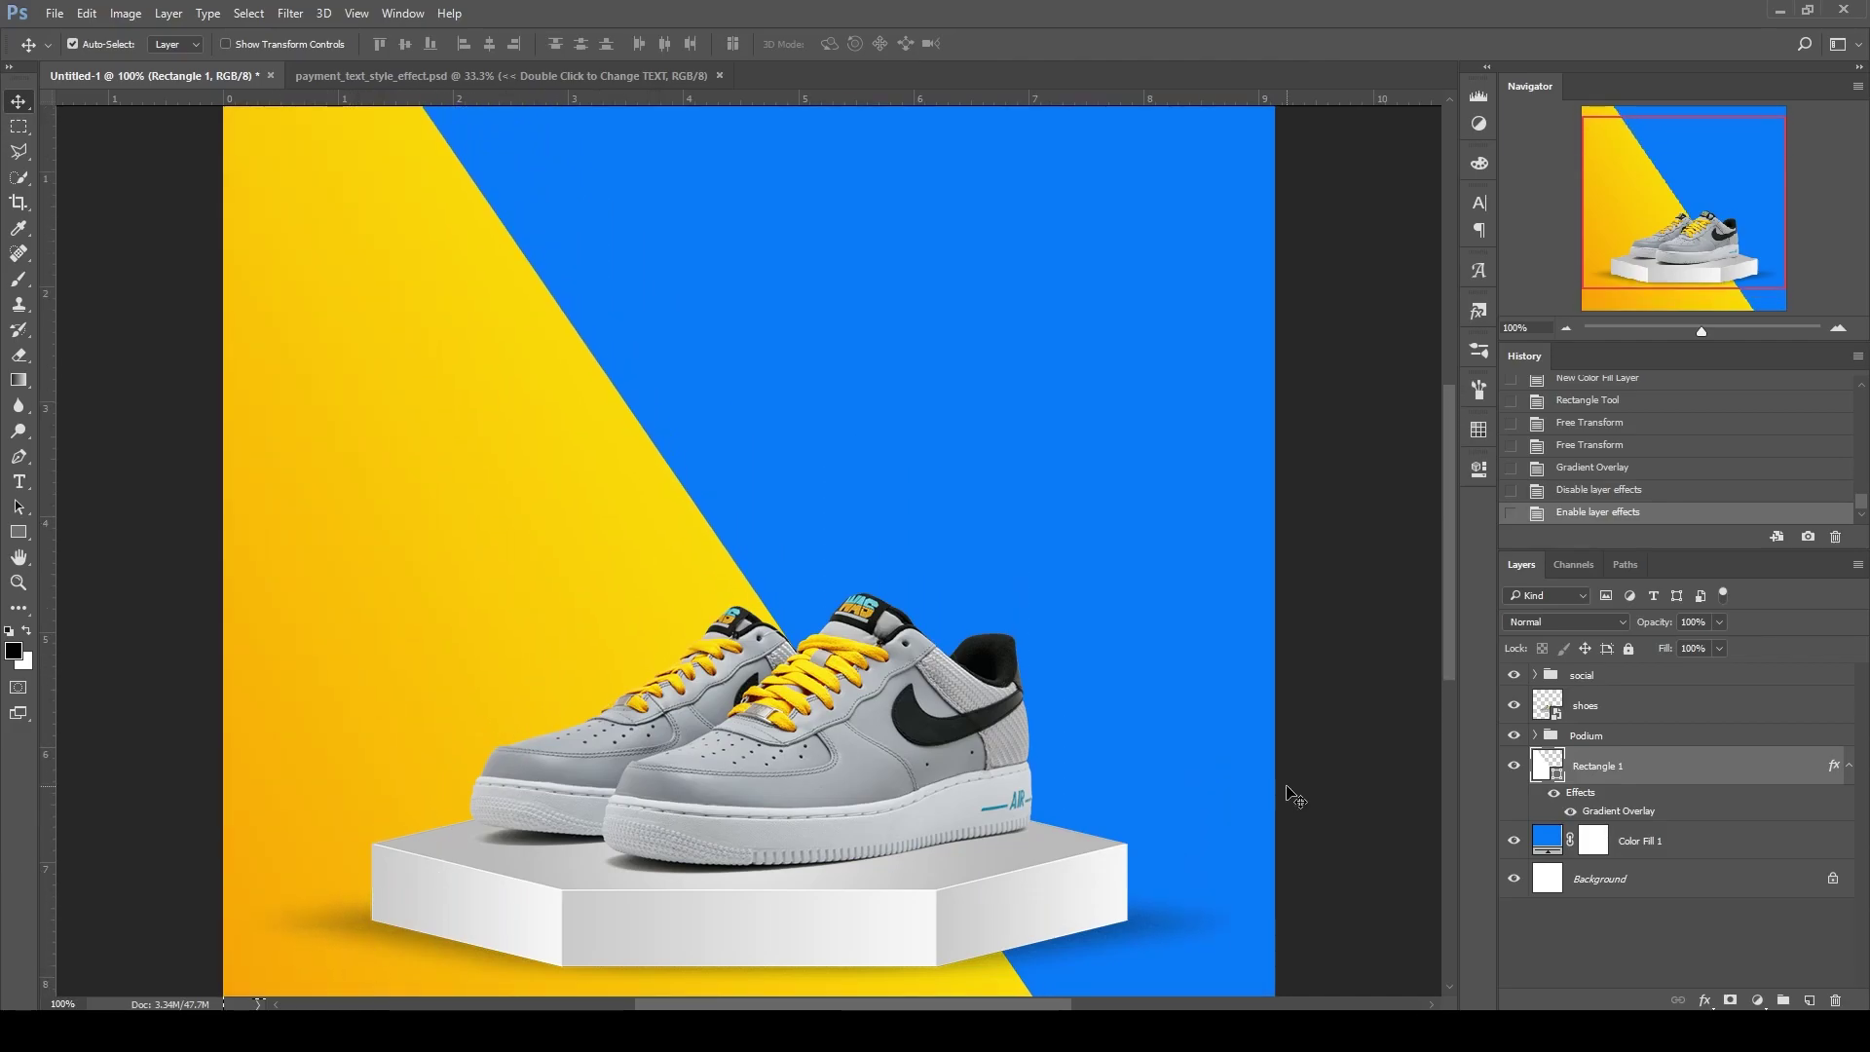
Add a radial black-to-white Gradient Overlay to Color Fill 1
left_click(1780, 844)
key("h")
double_click(1714, 840)
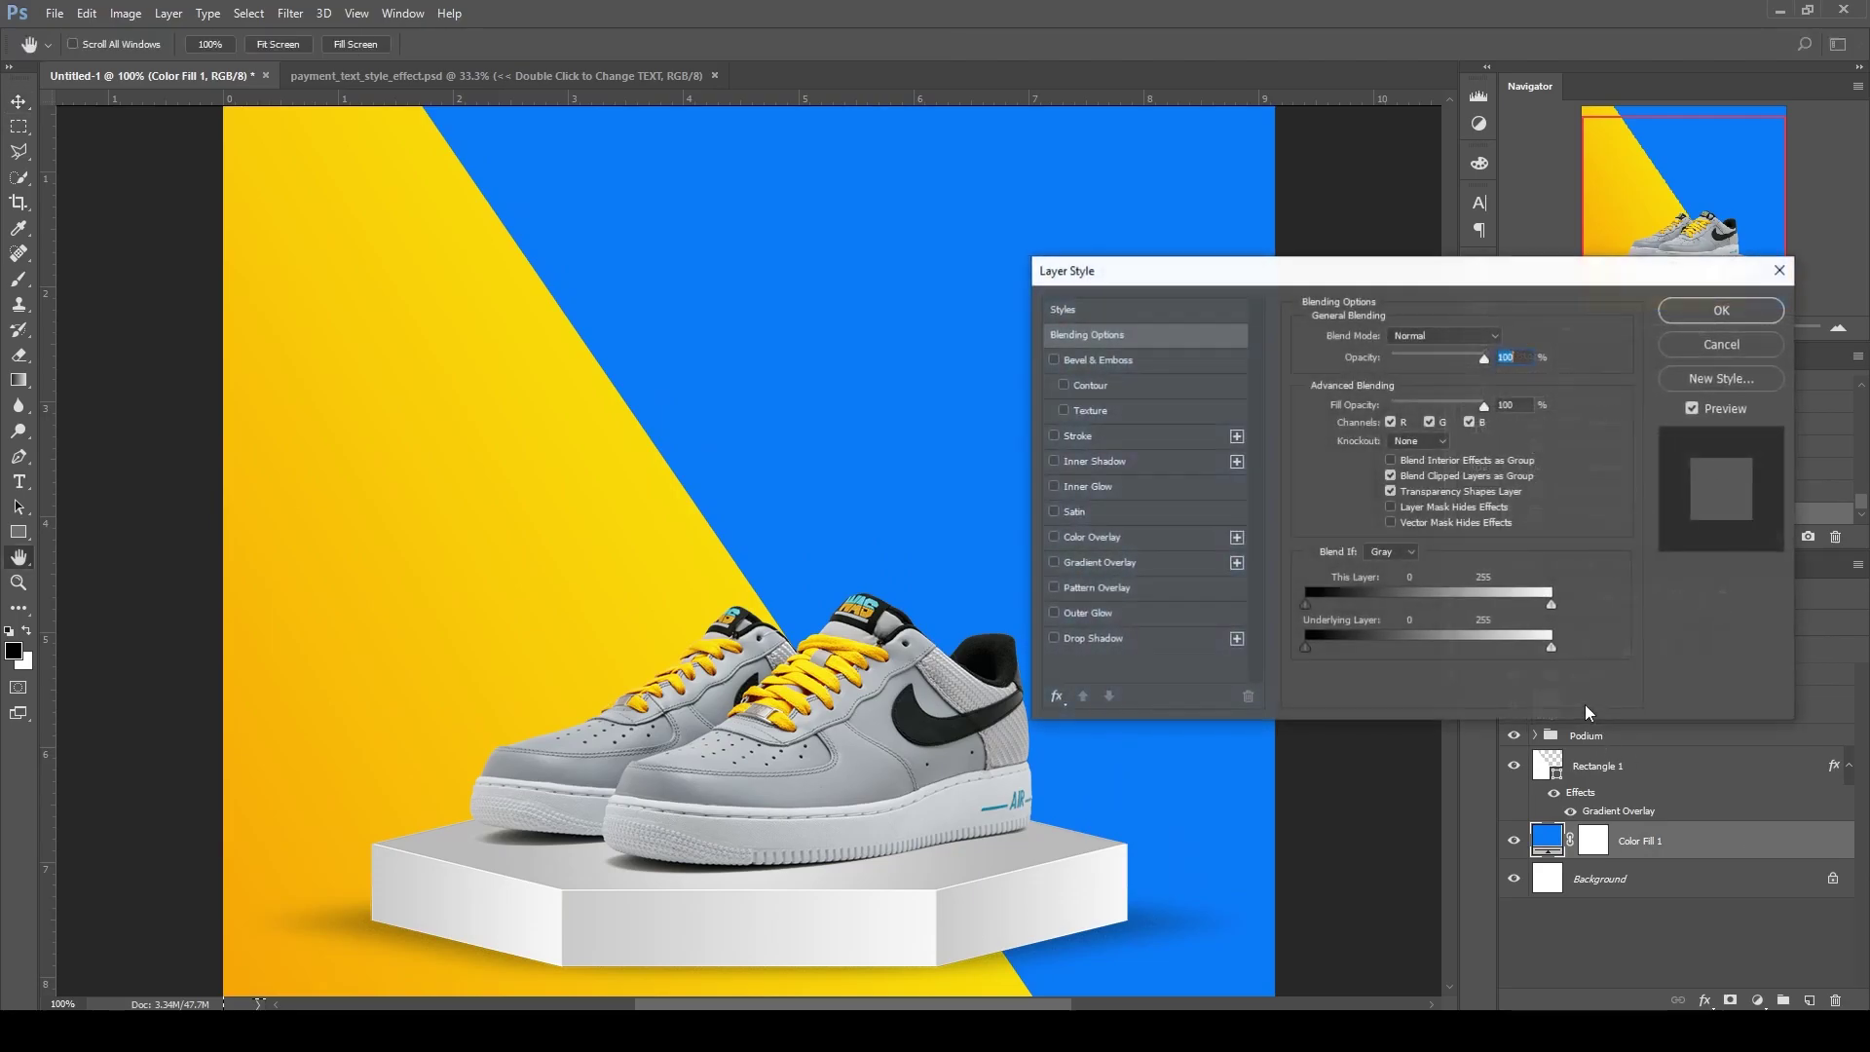
left_click(1108, 562)
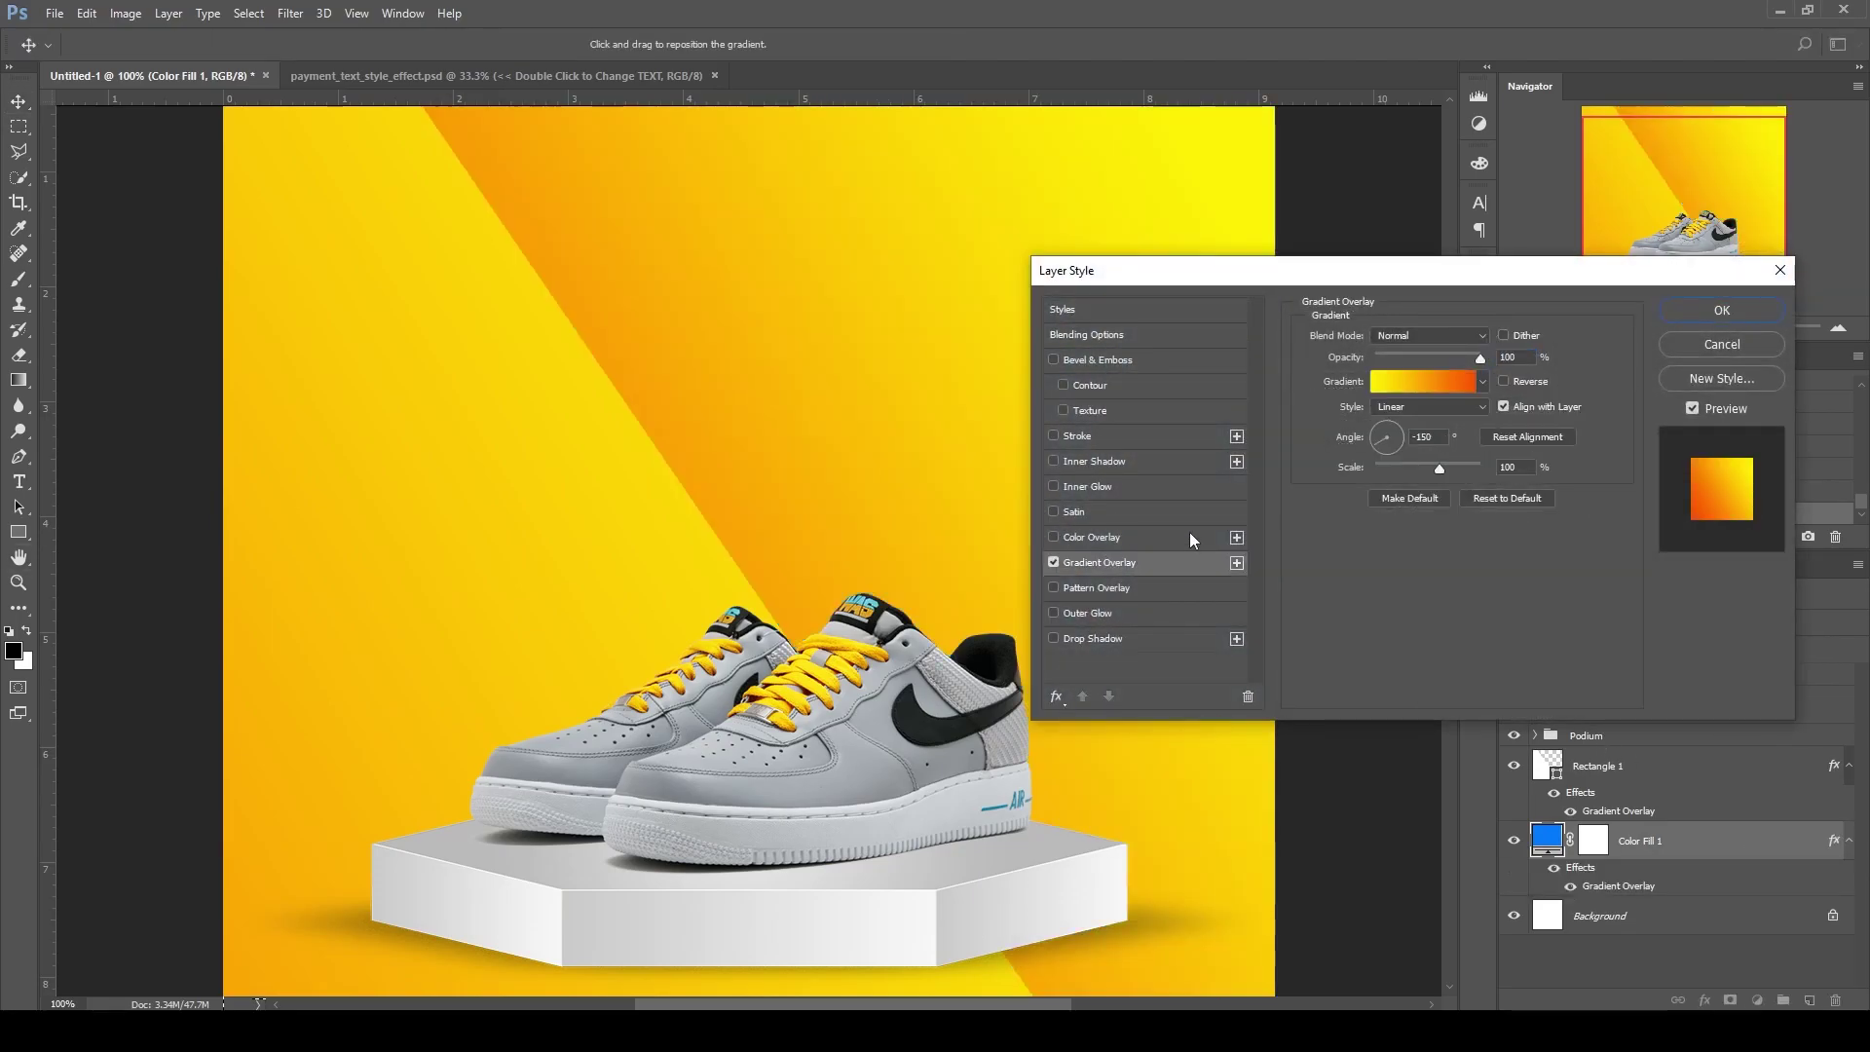
left_click(1416, 386)
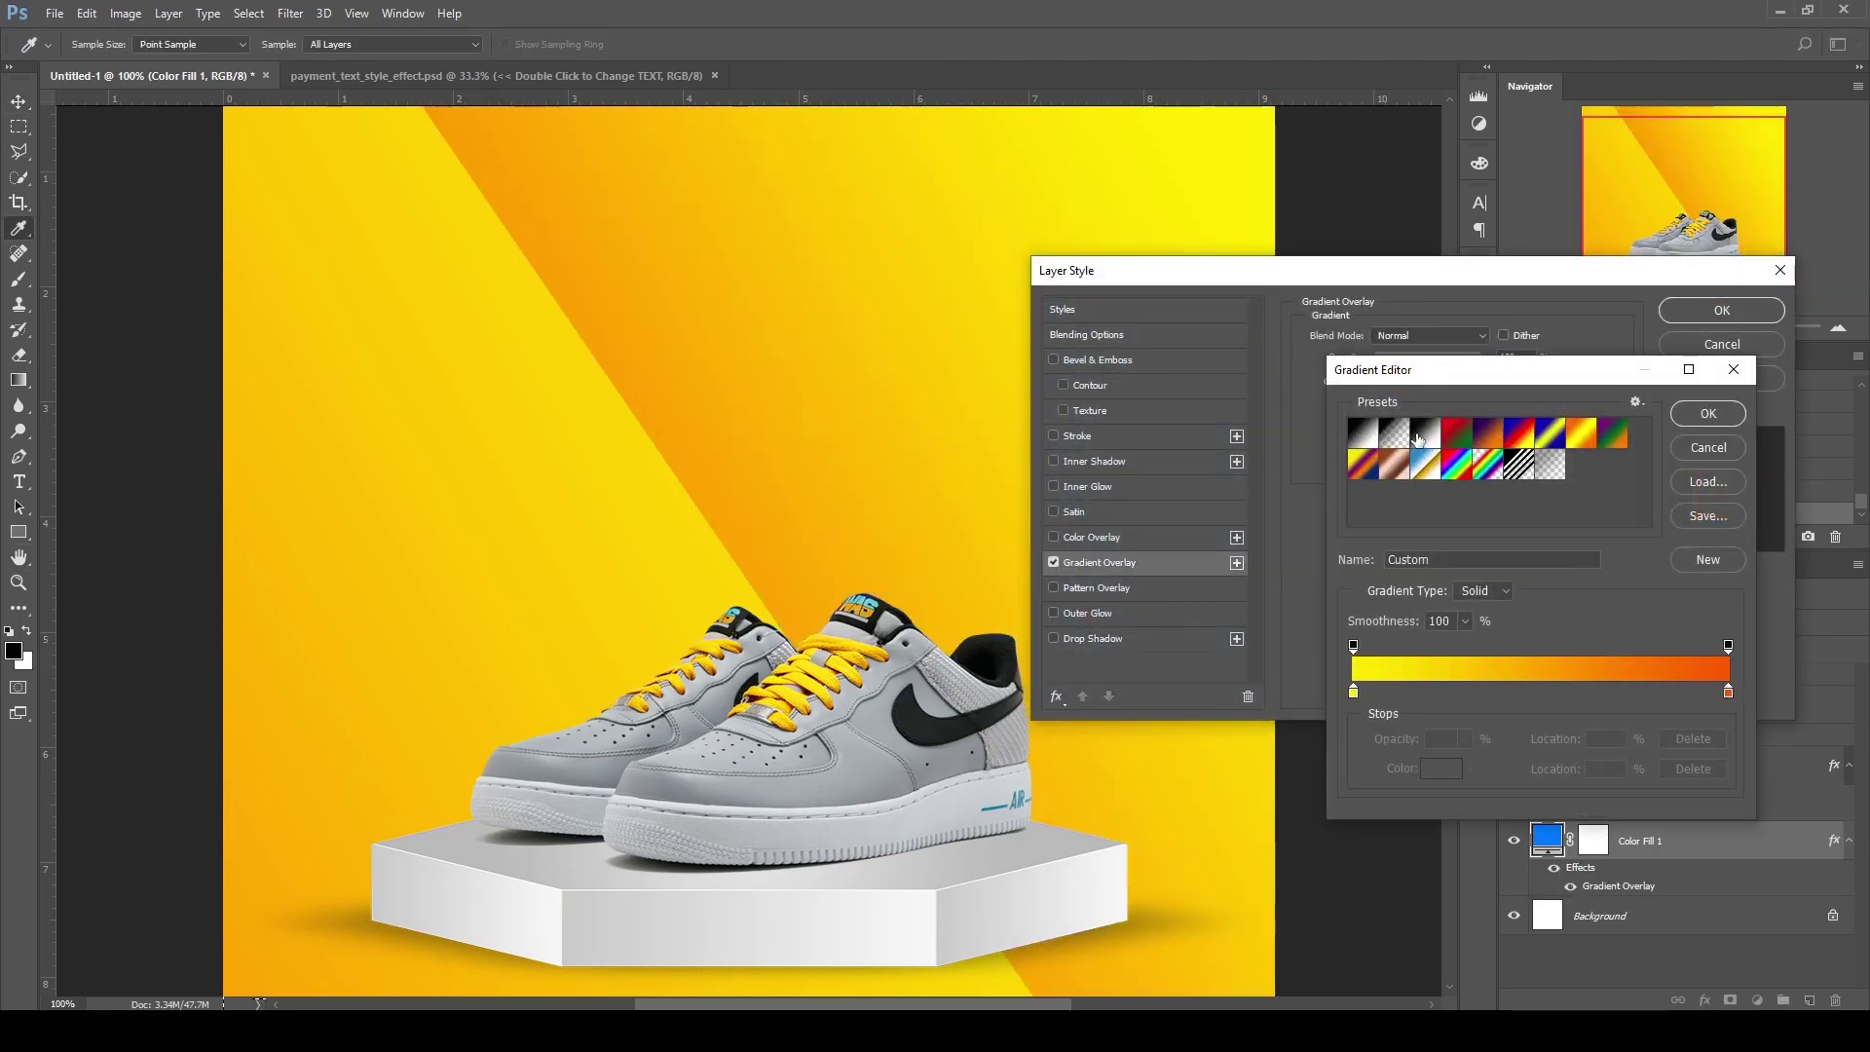
left_click(1371, 434)
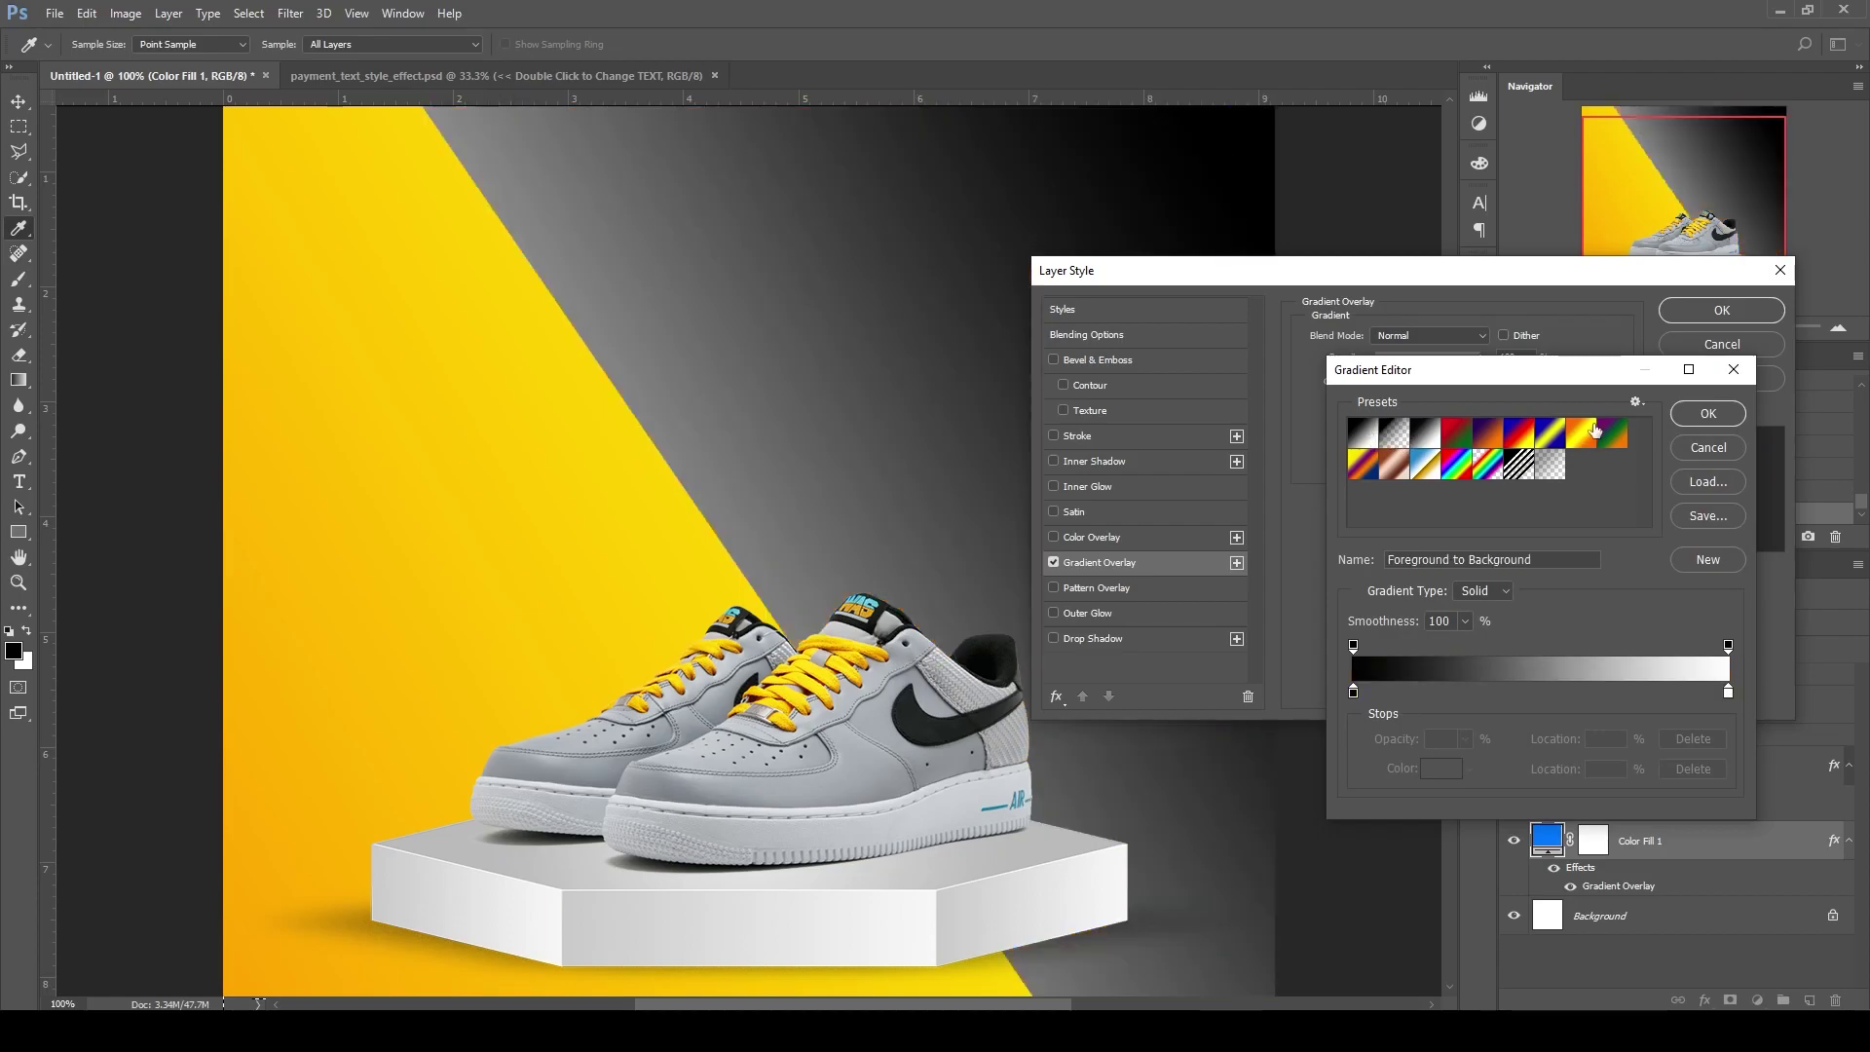
left_click(1706, 417)
left_click(1442, 408)
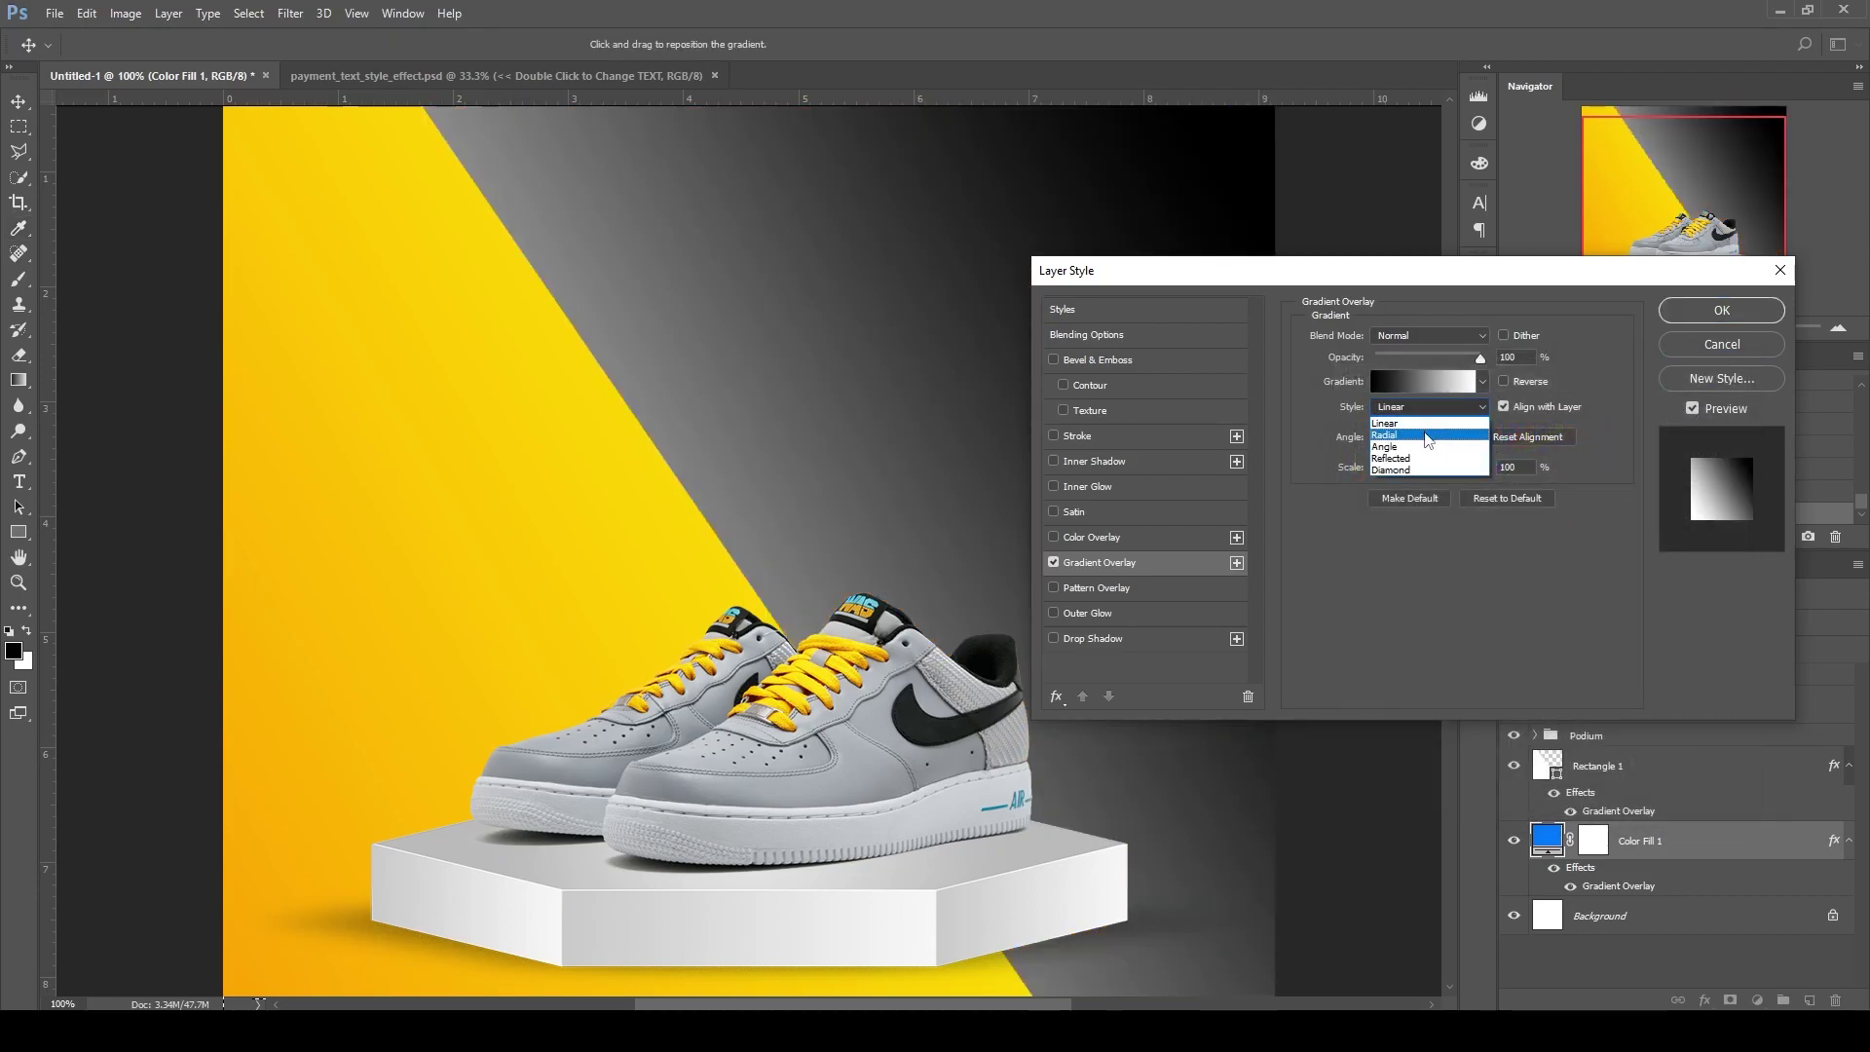
left_click(1402, 423)
Recolour the gradient stops to blue on the left and light blue on the right
left_click(1415, 382)
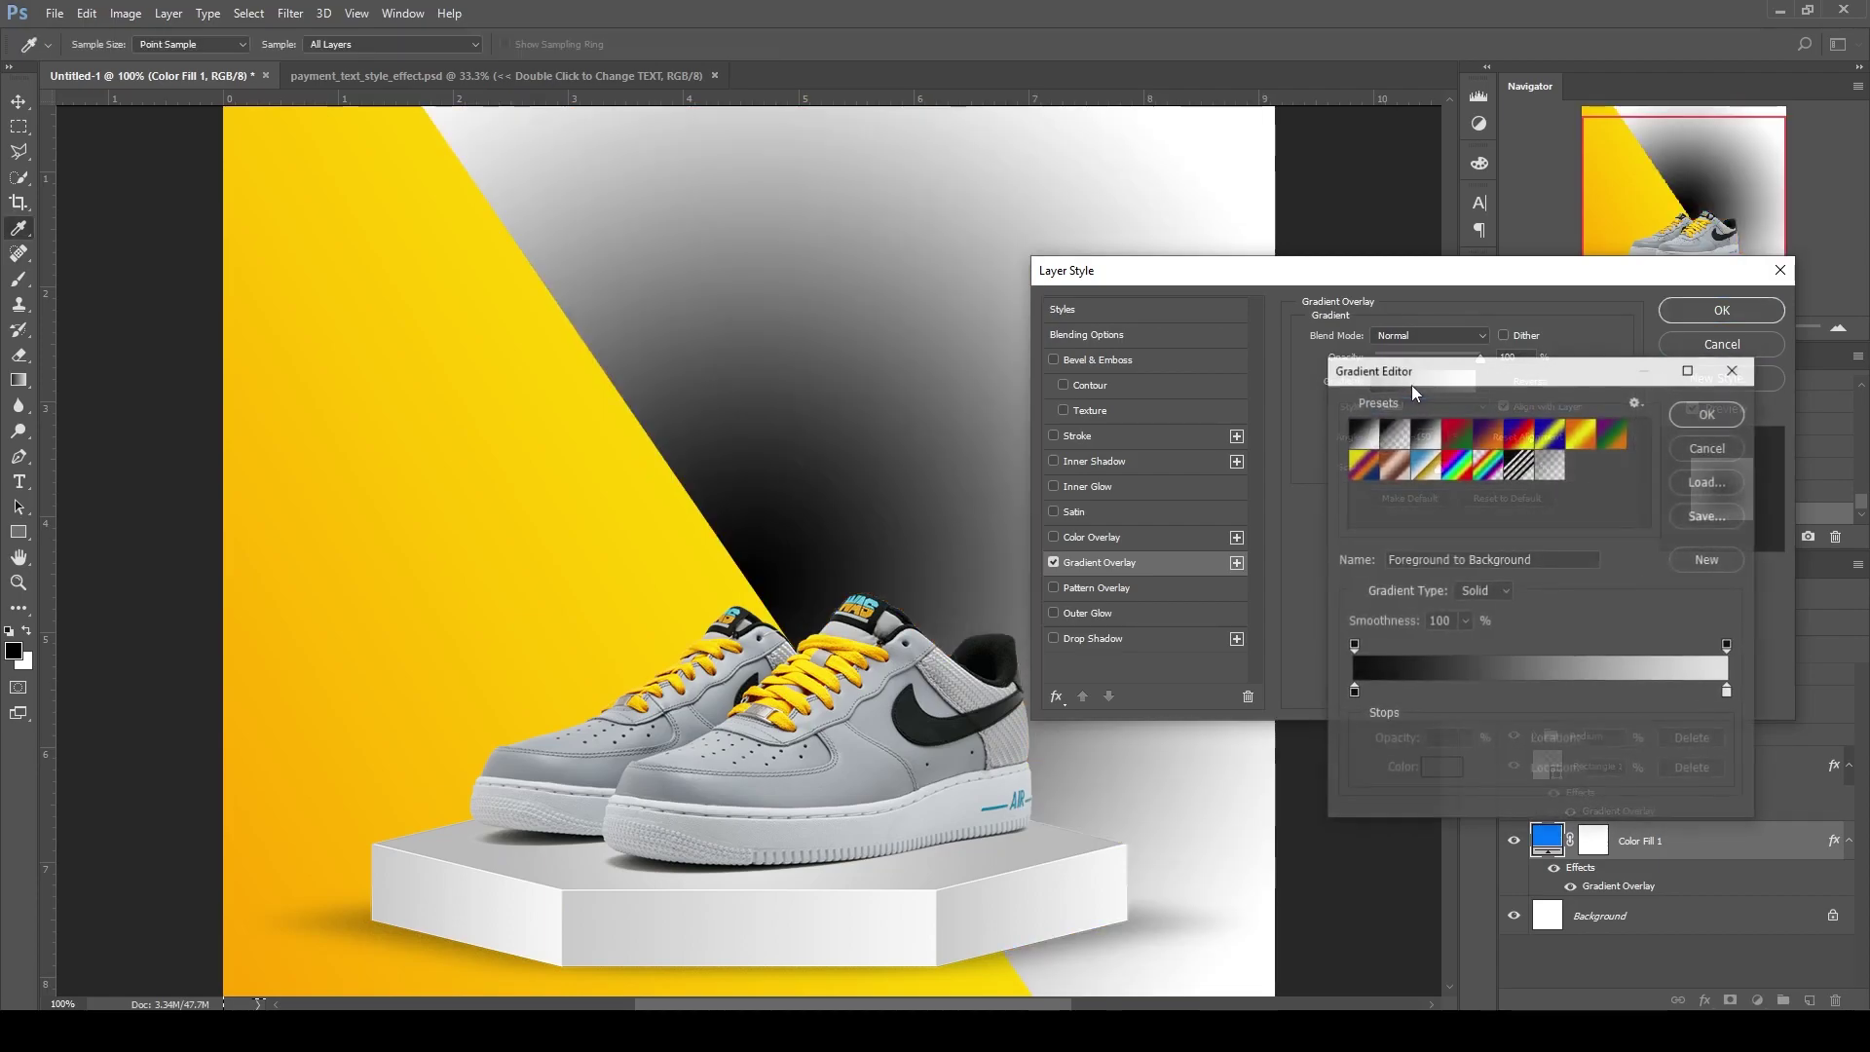
left_click(1353, 690)
left_click(1432, 768)
type("ff0000")
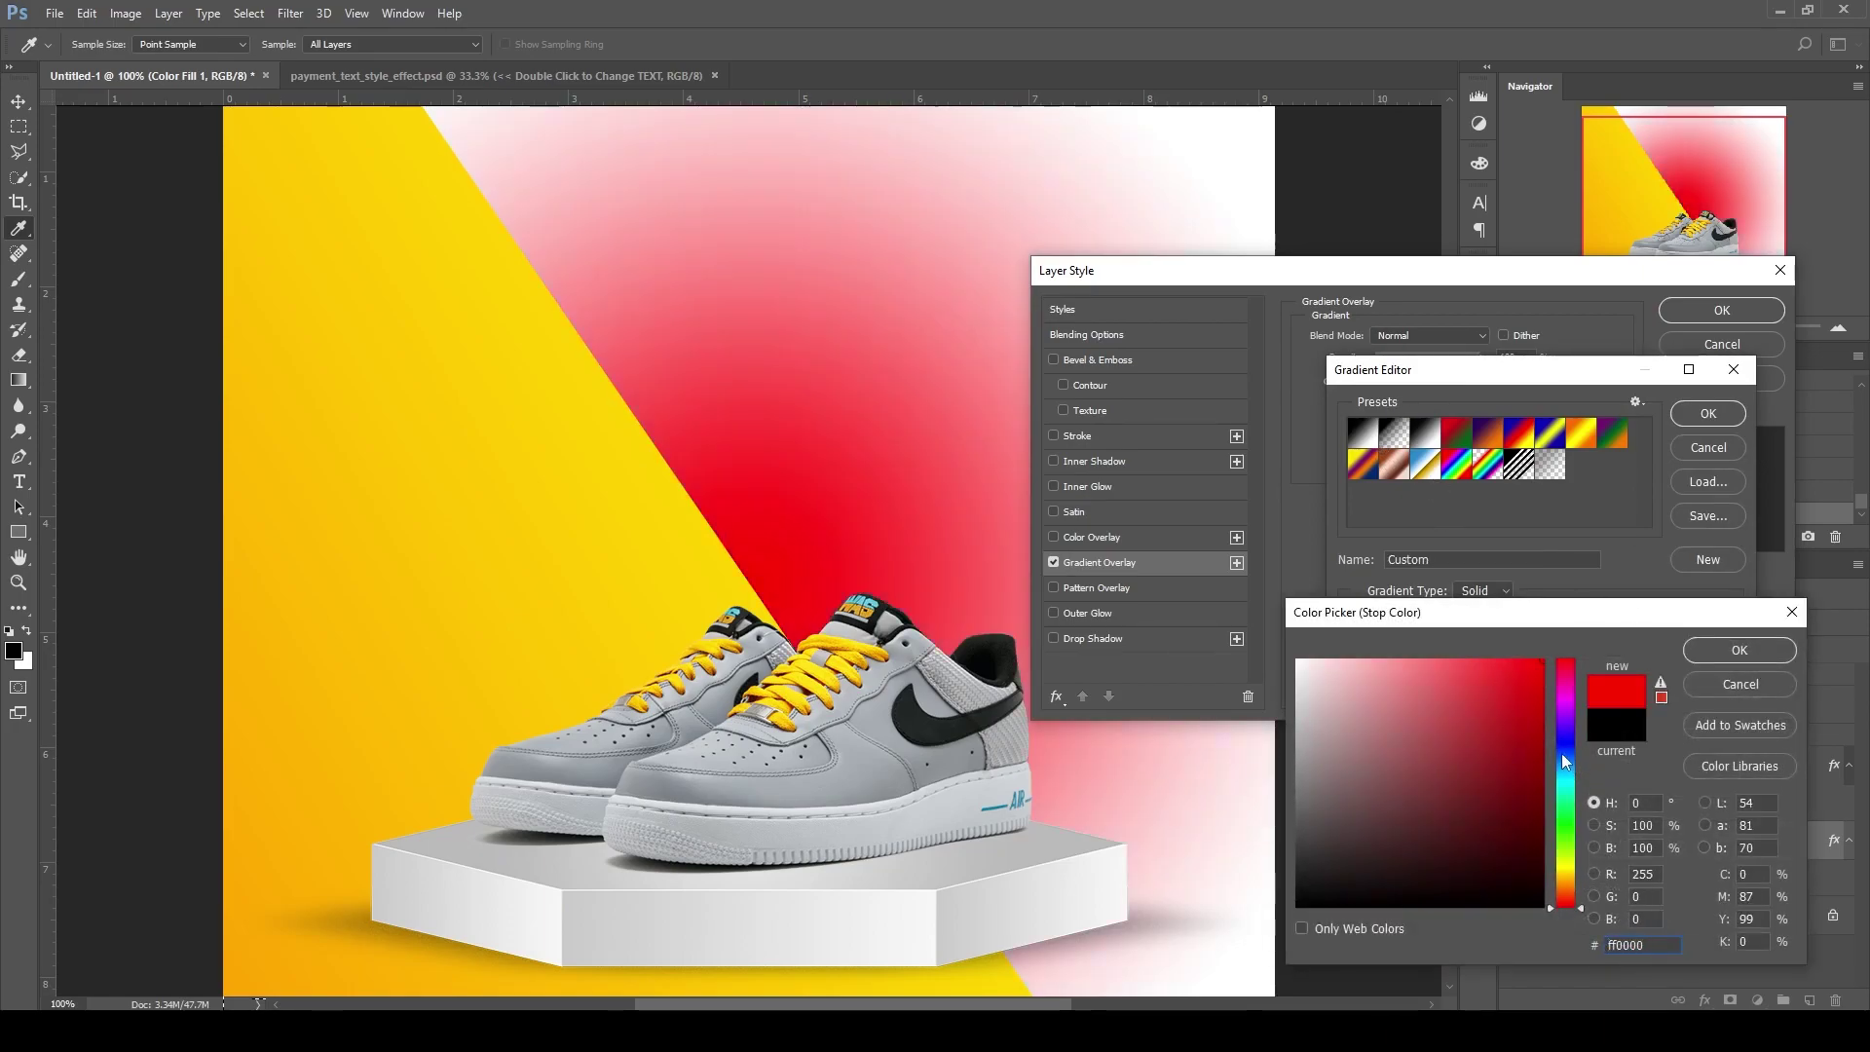
left_click(1562, 750)
key("Return")
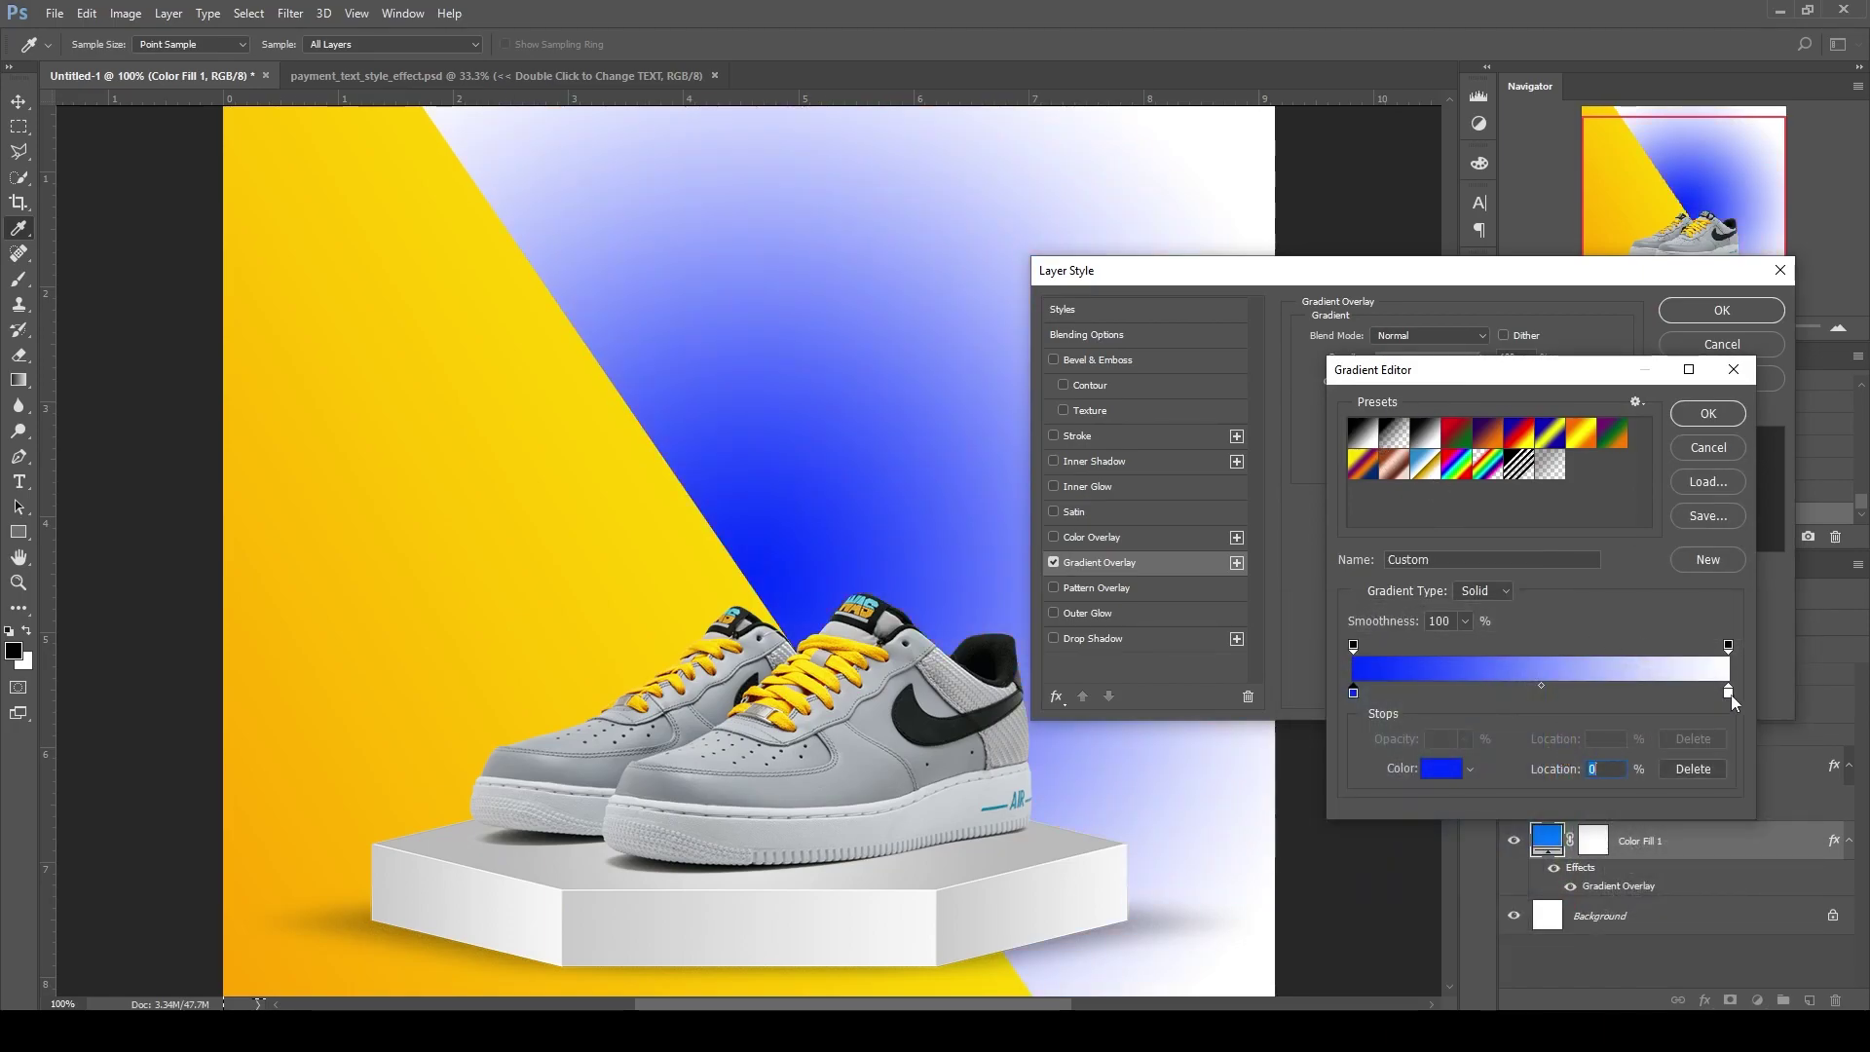
left_click(1729, 691)
left_click(1444, 769)
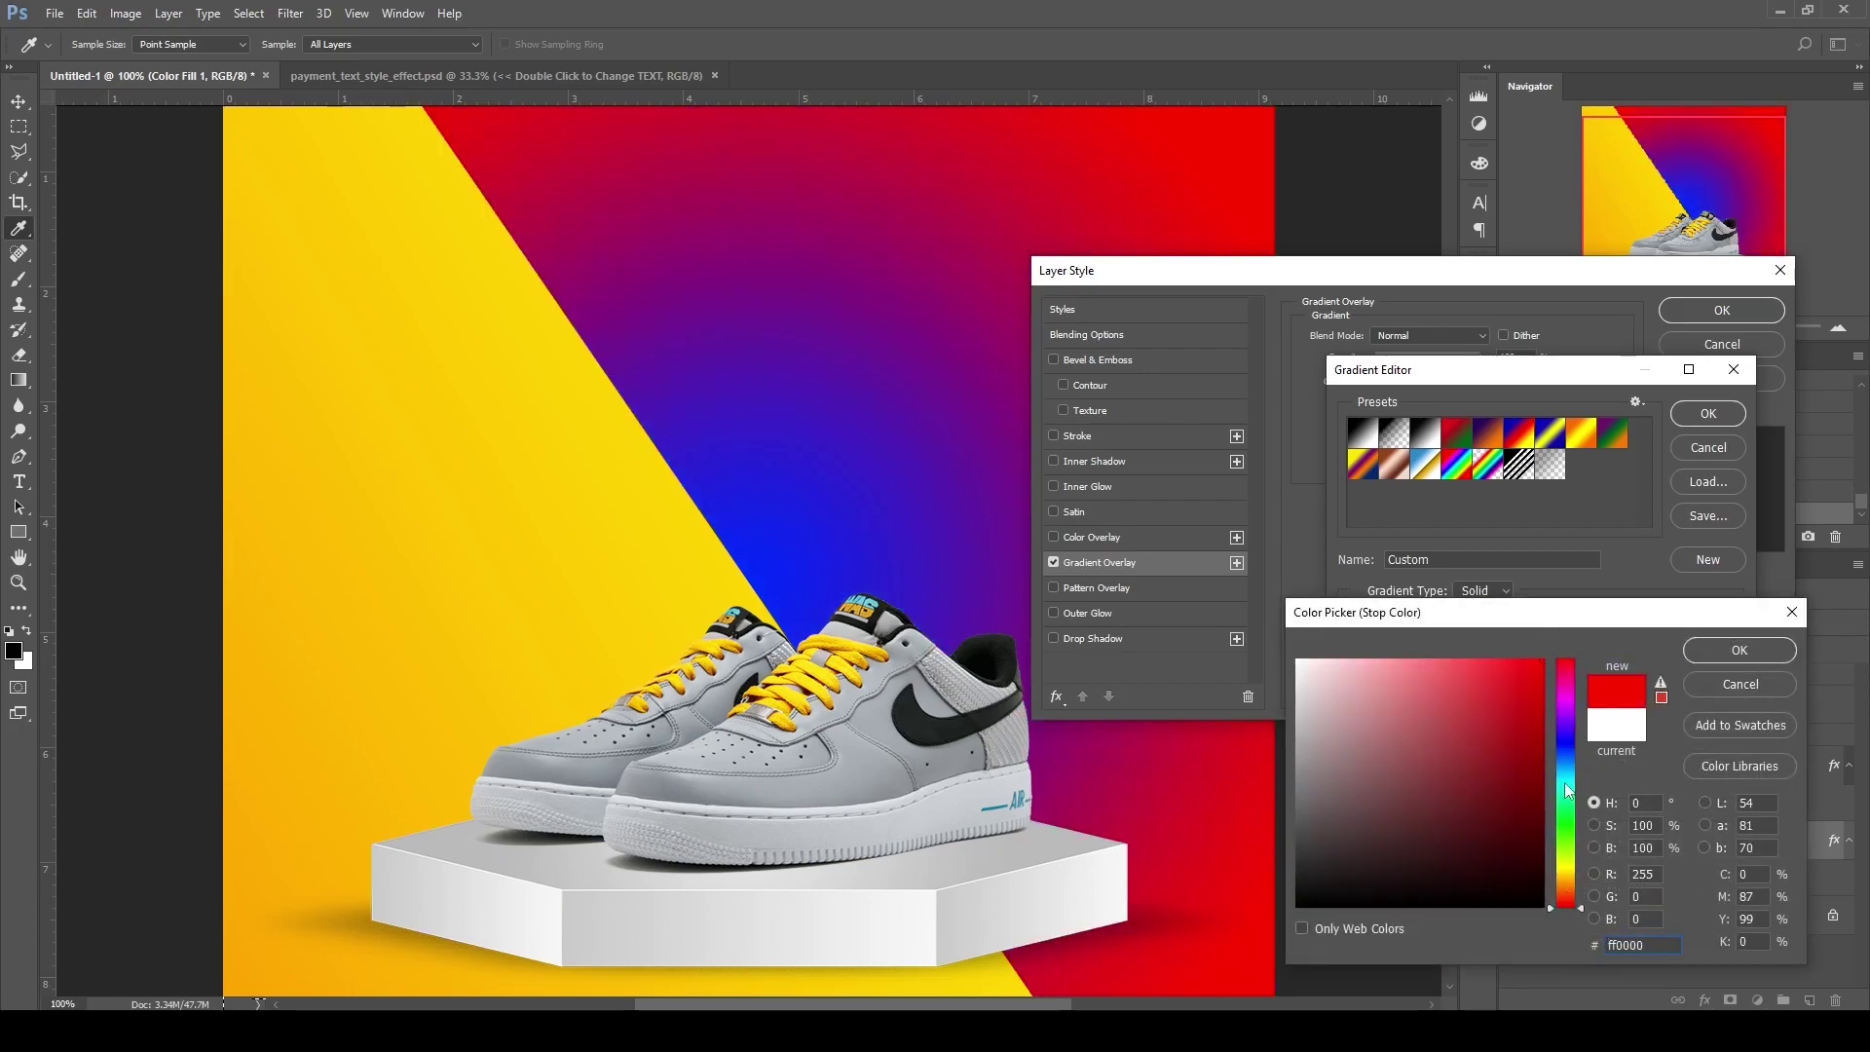
left_click(1566, 769)
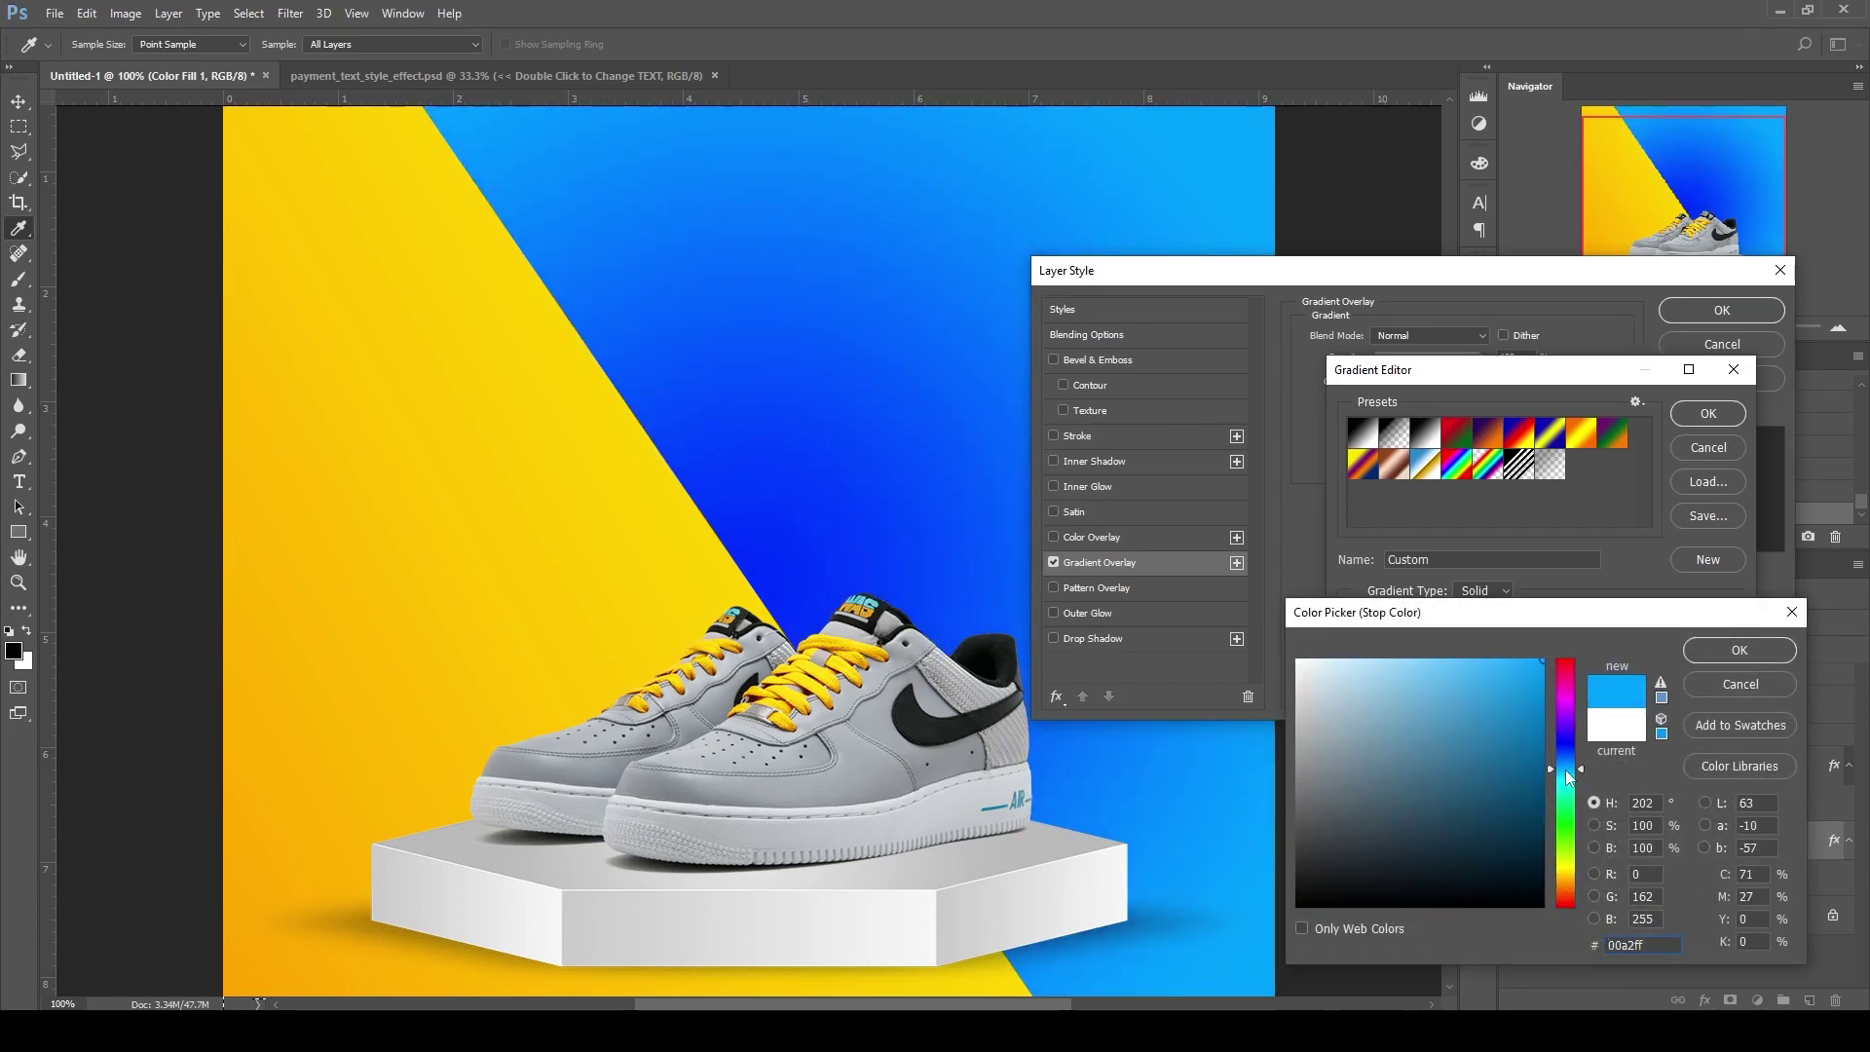
key("Return")
Refine the stops to a sky-blue cyan left end and a bright blue right end
left_click(1353, 692)
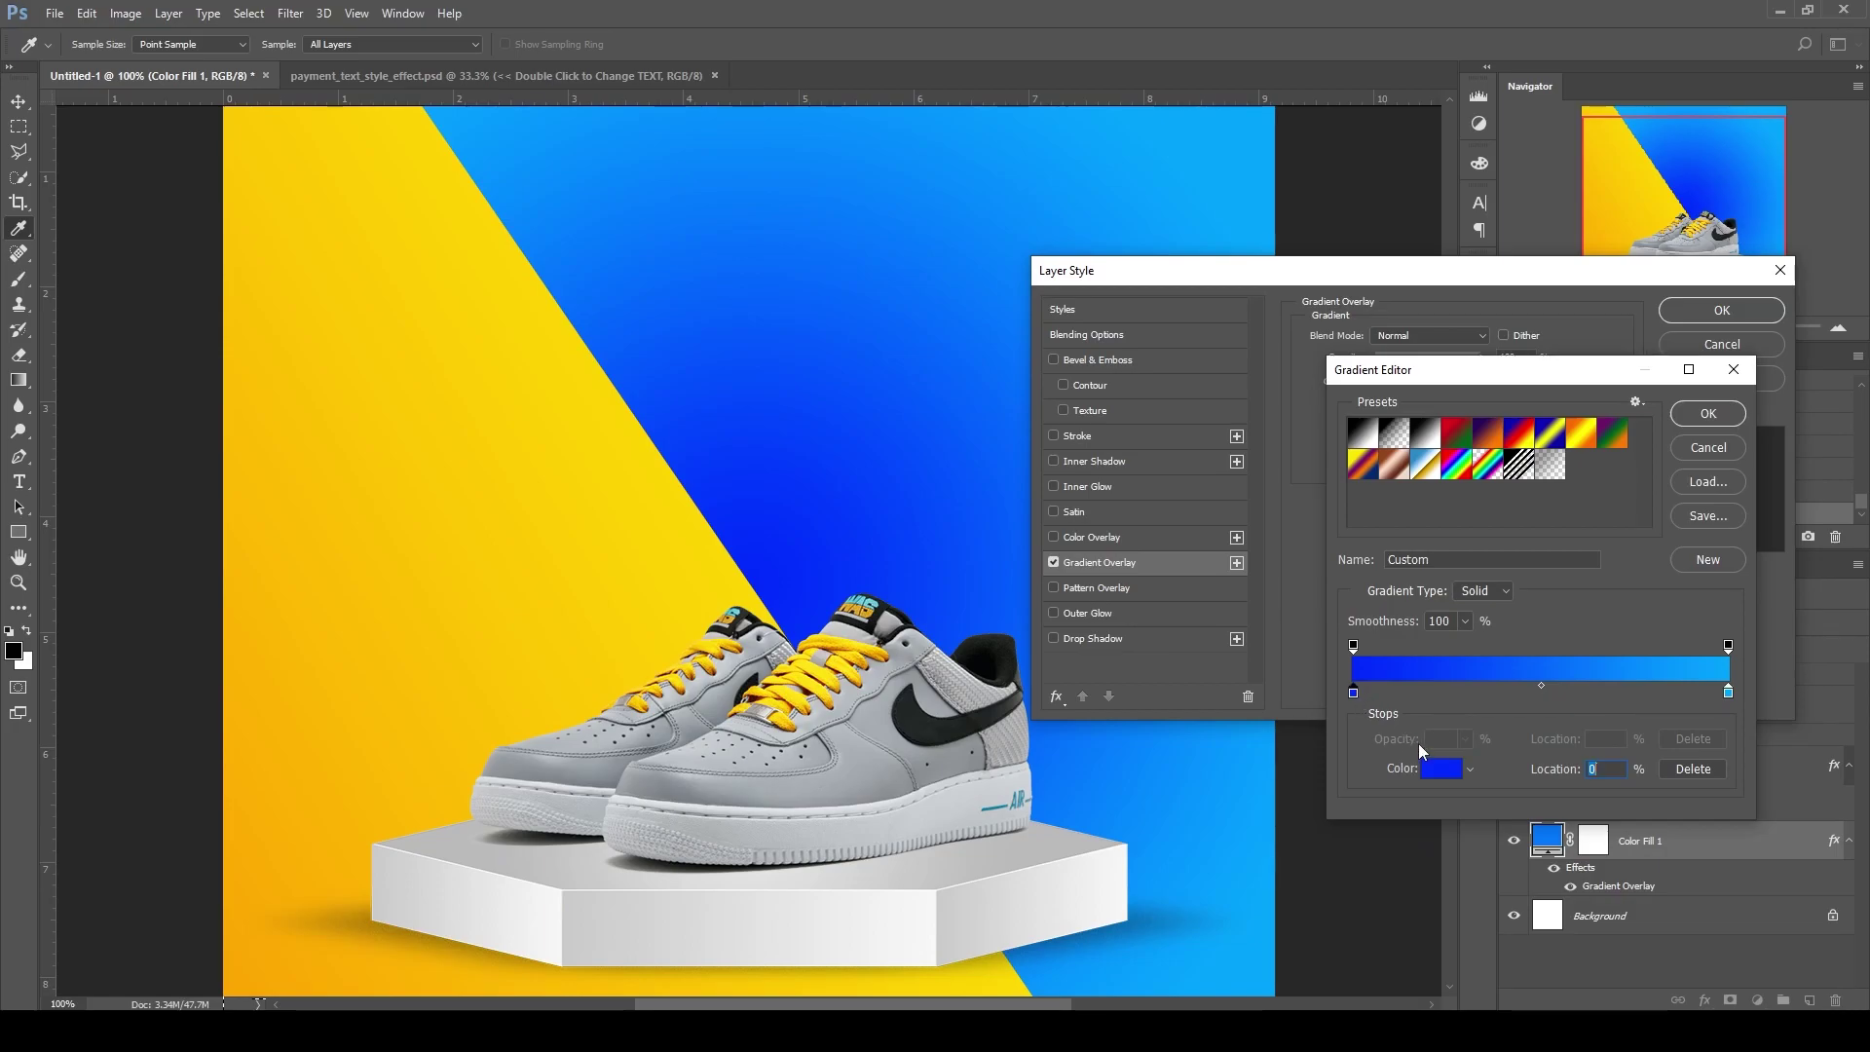
left_click(1441, 769)
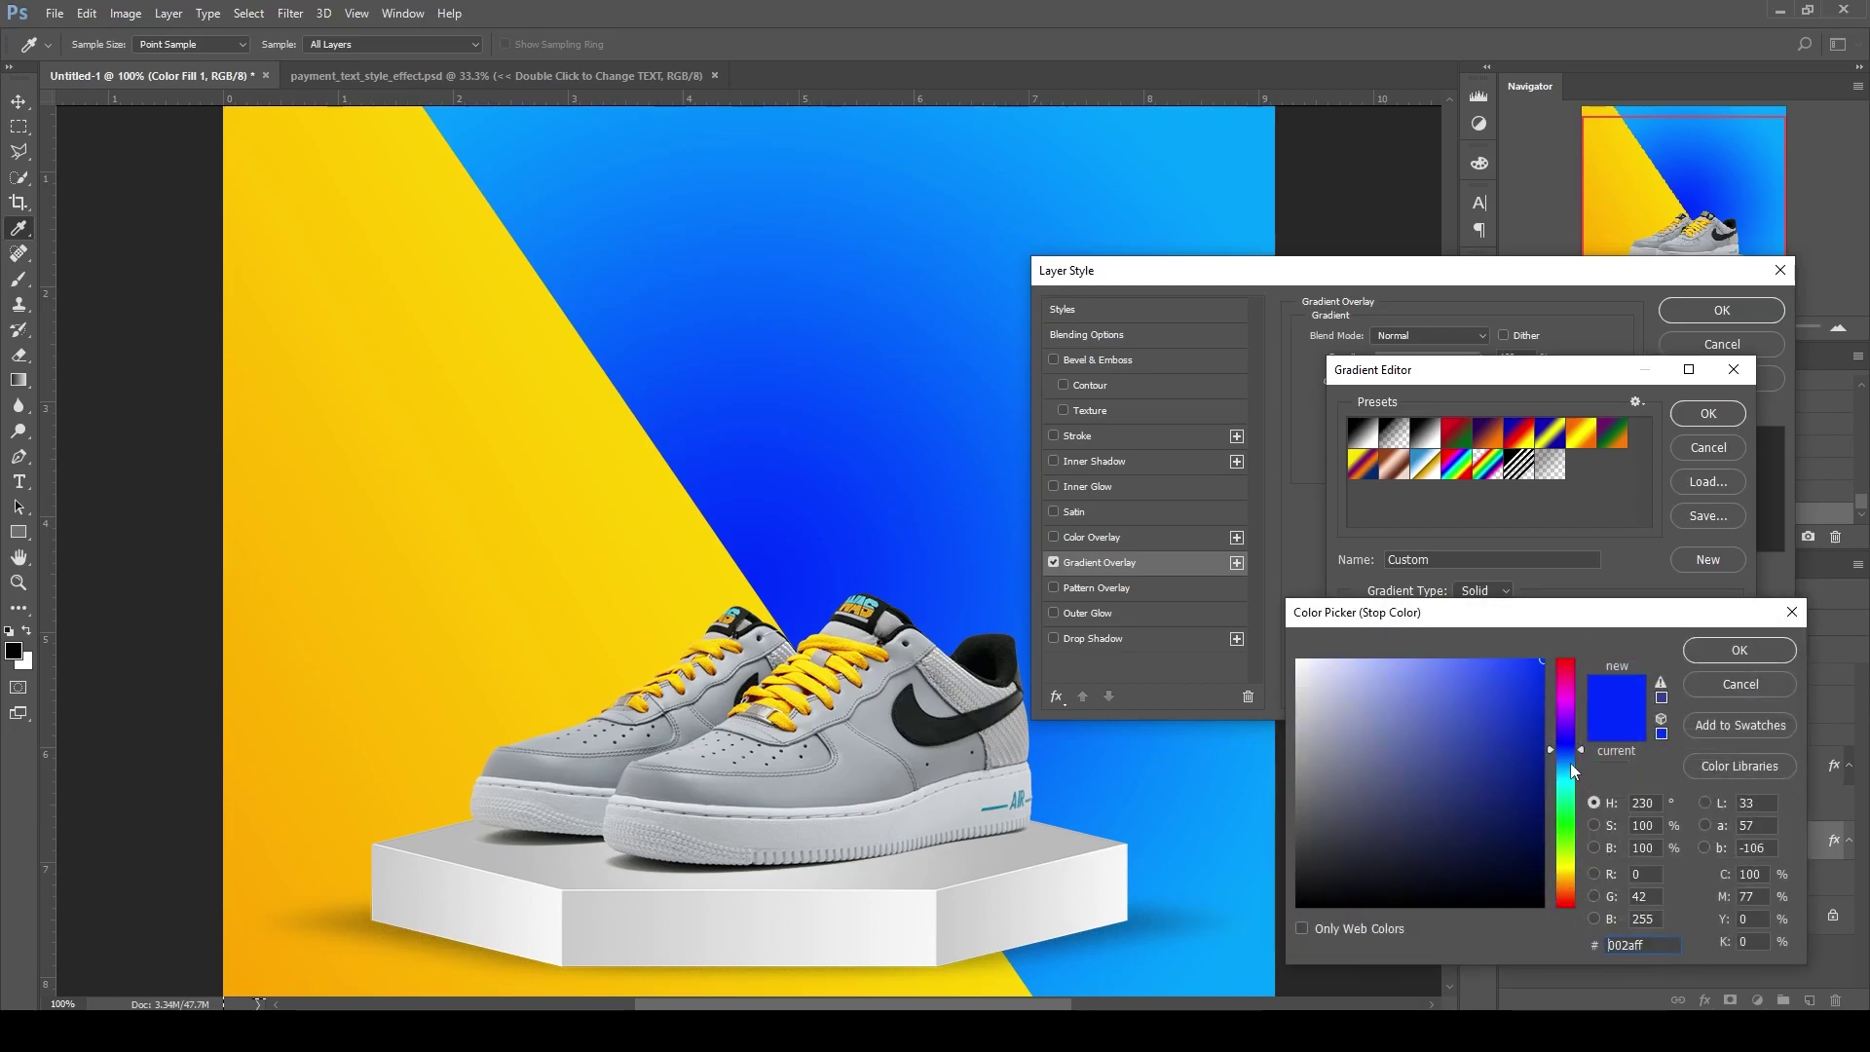
left_click_drag(1570, 762, 1568, 778)
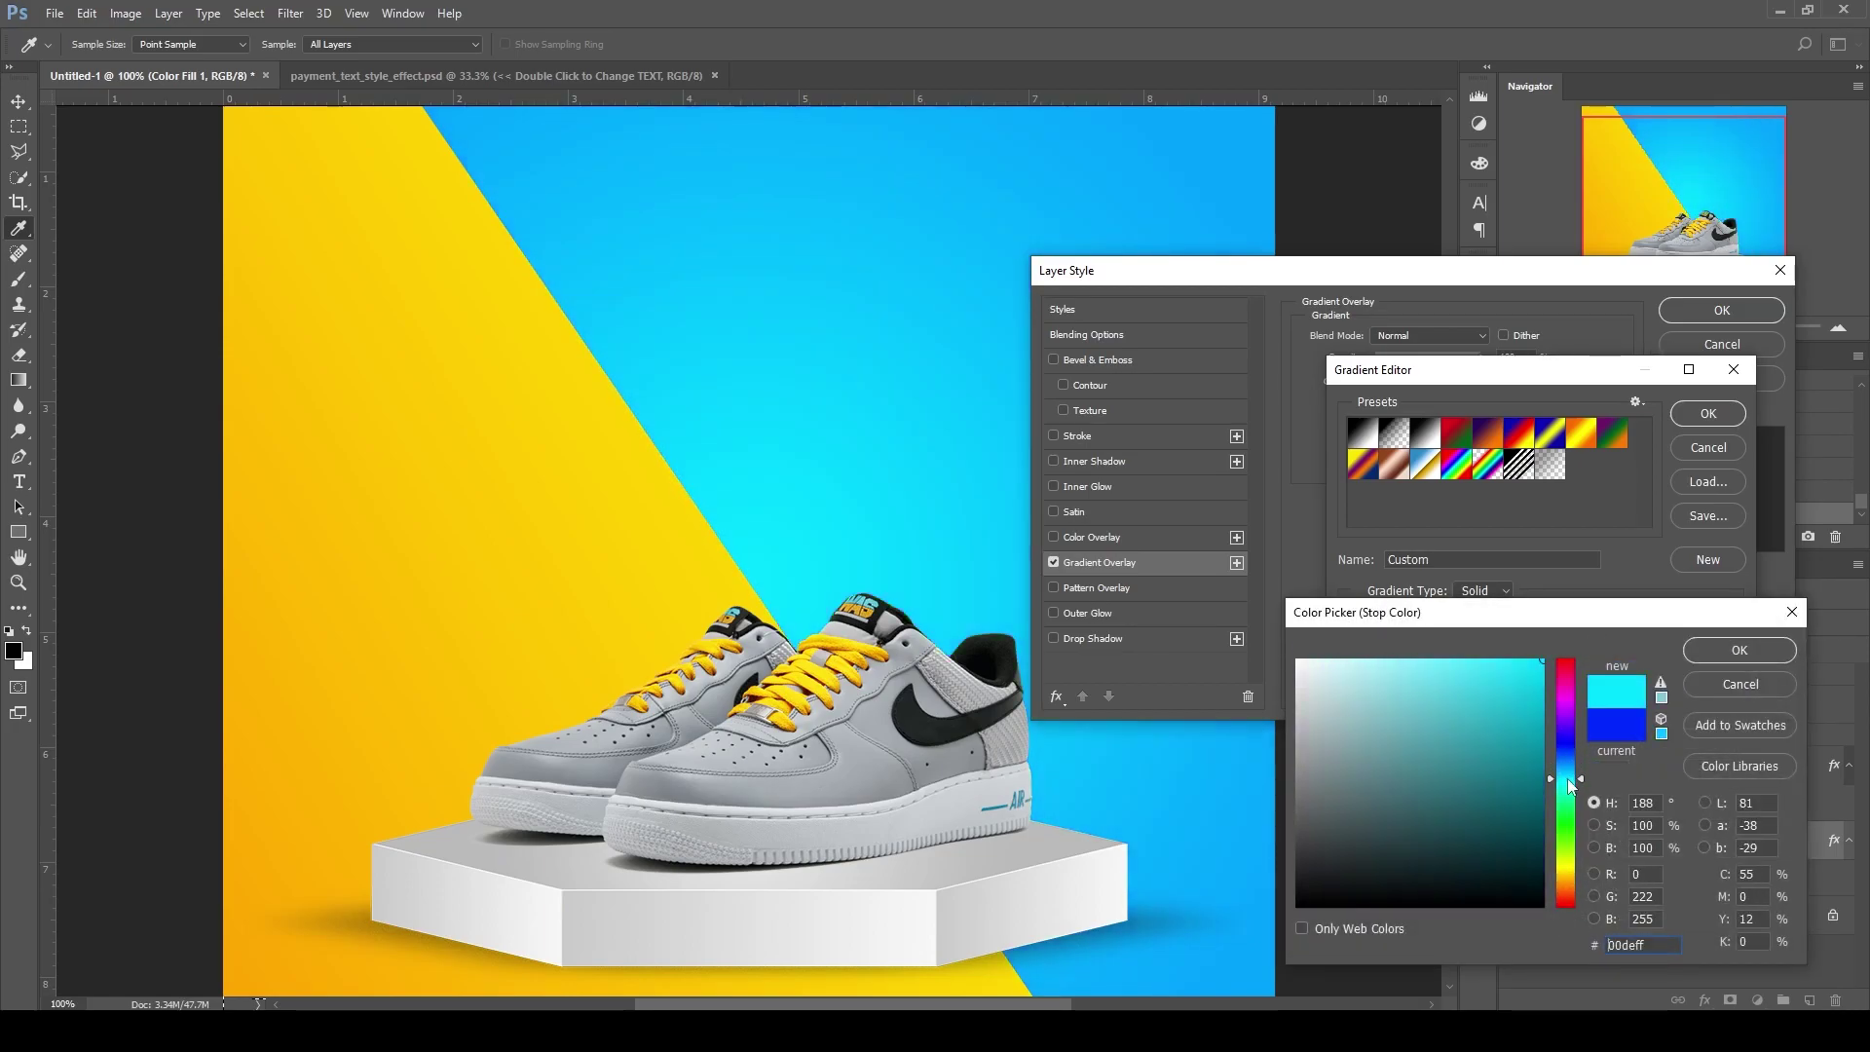
left_click(1566, 770)
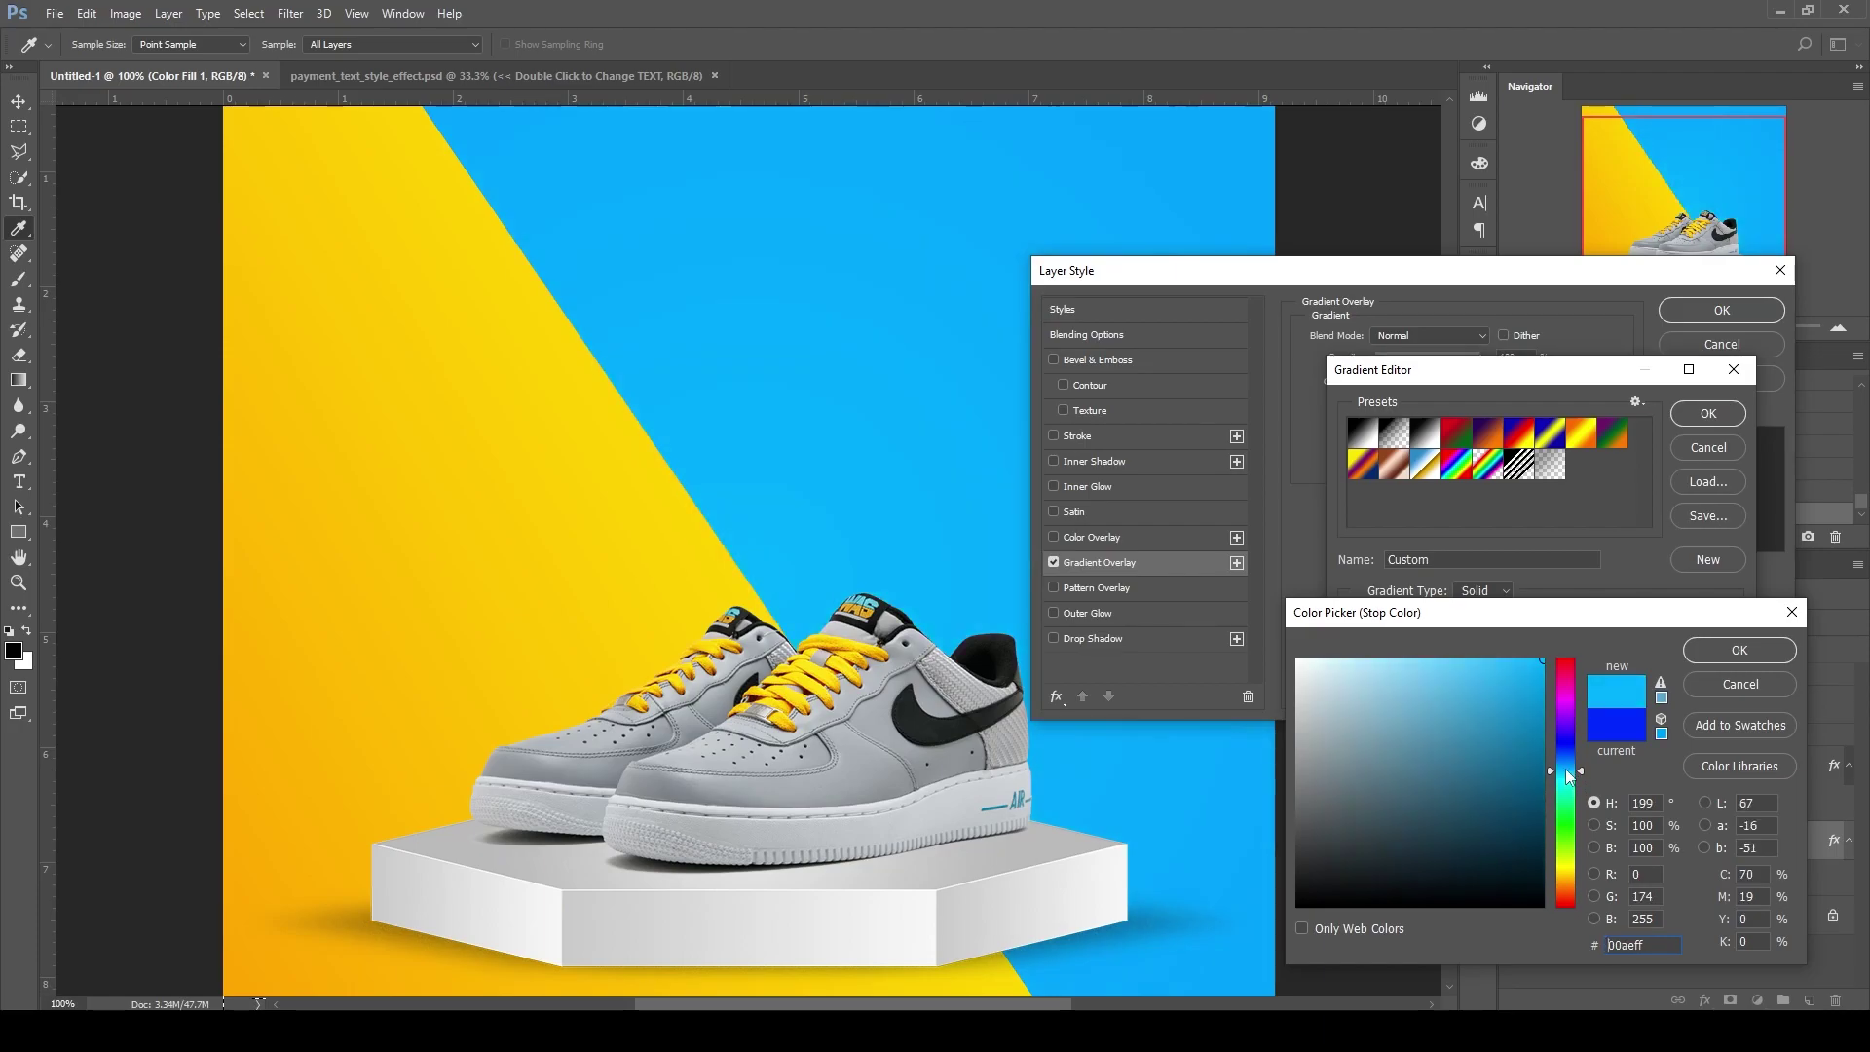
left_click(1568, 775)
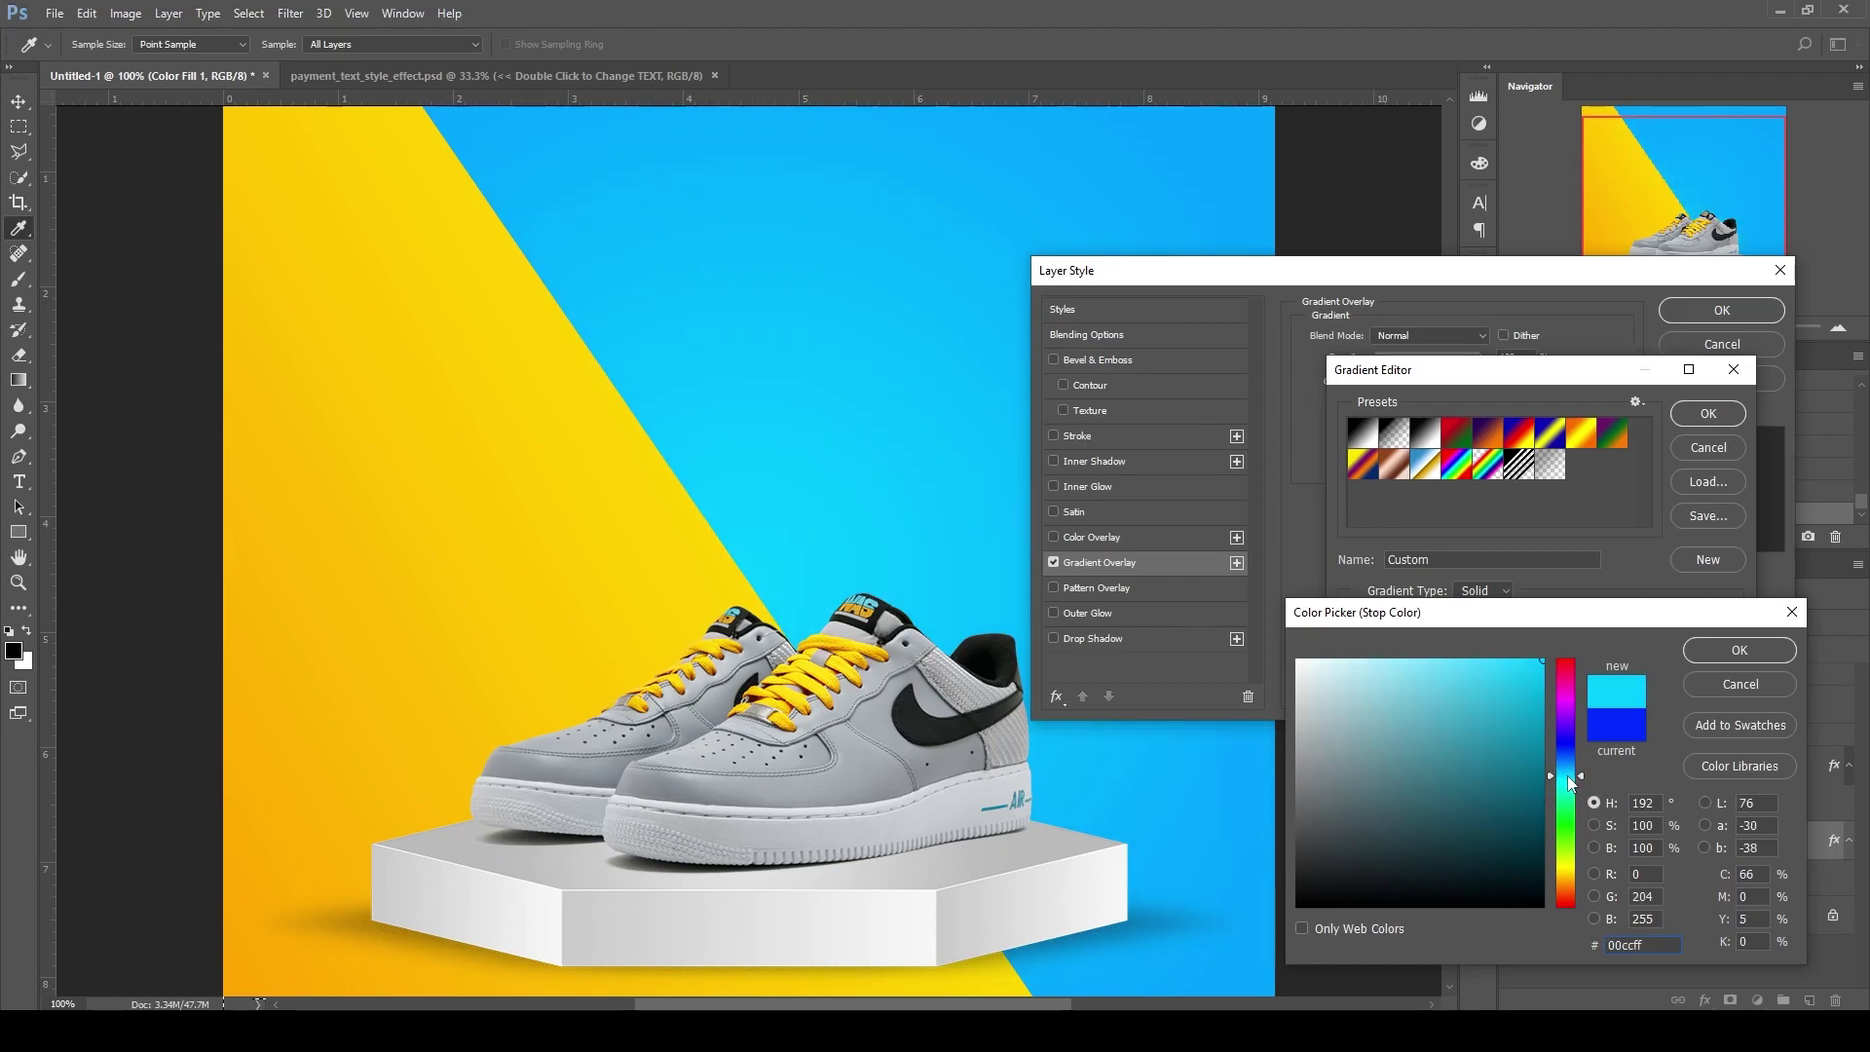
left_click(1739, 649)
left_click(1729, 692)
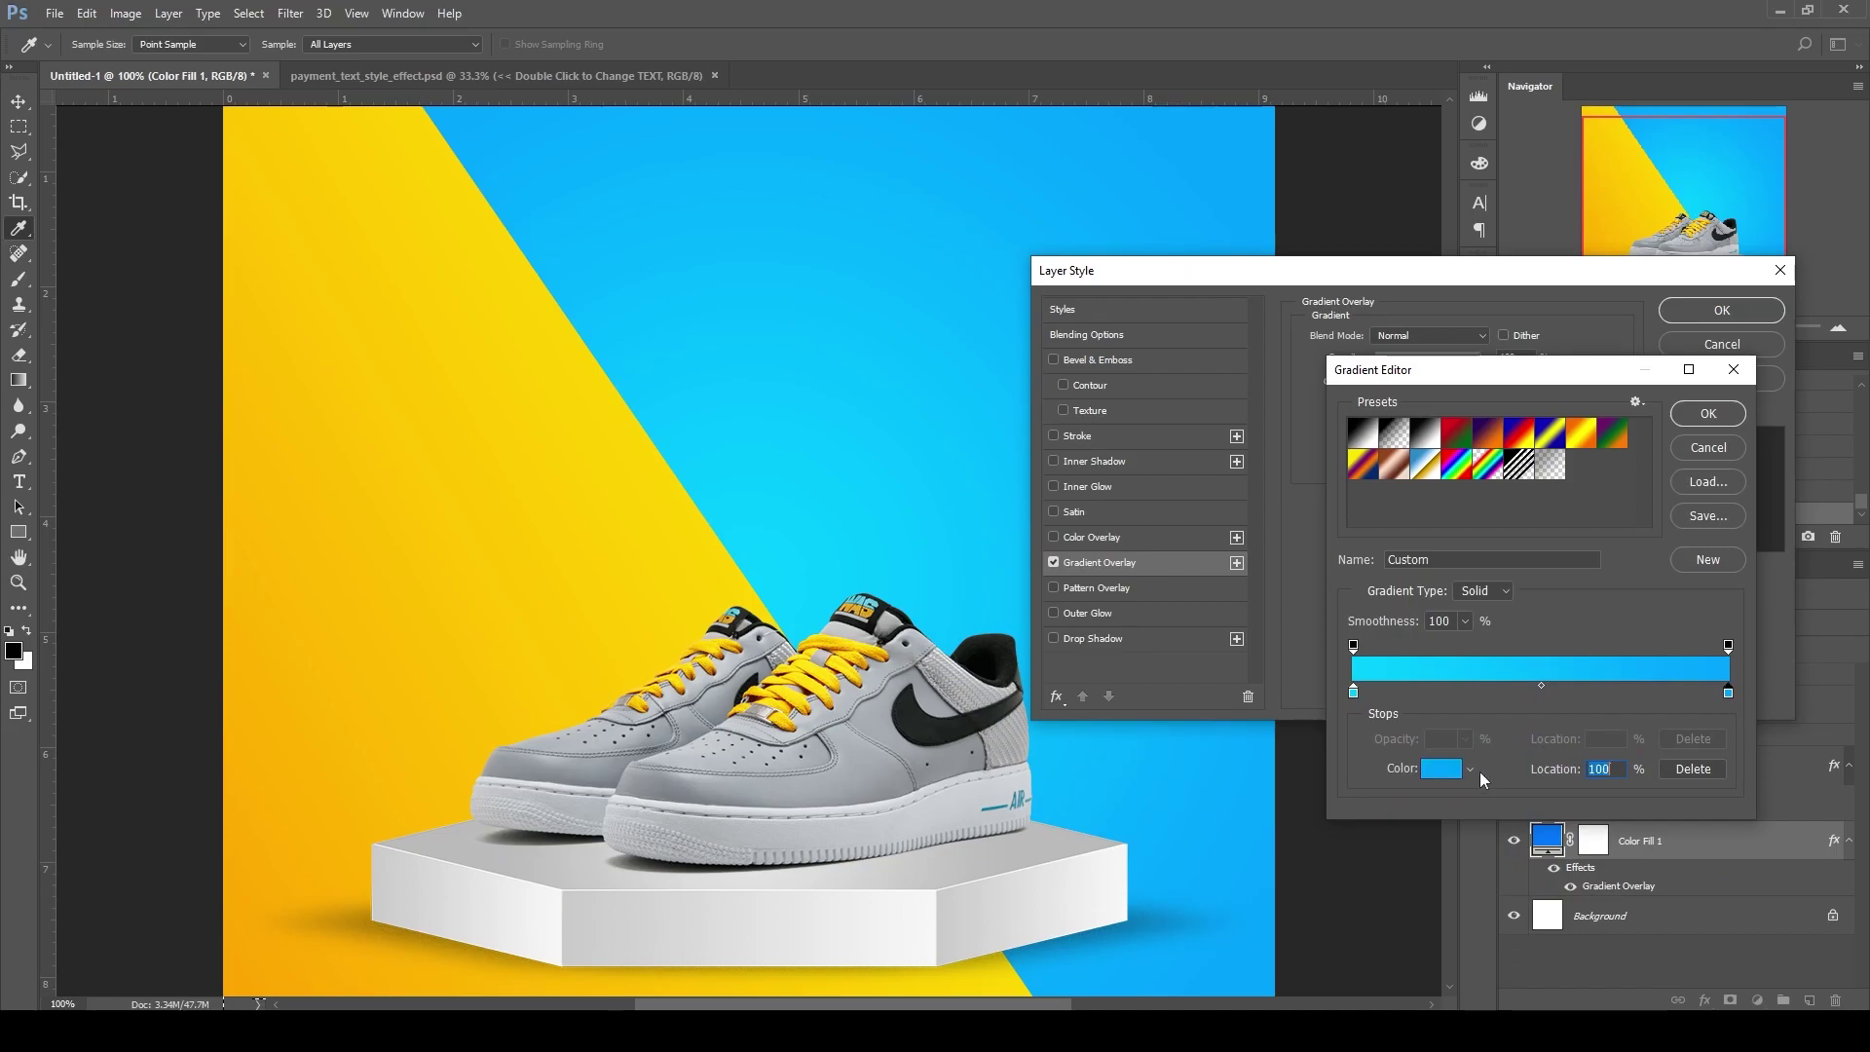
left_click(1441, 769)
left_click_drag(1511, 784, 1542, 660)
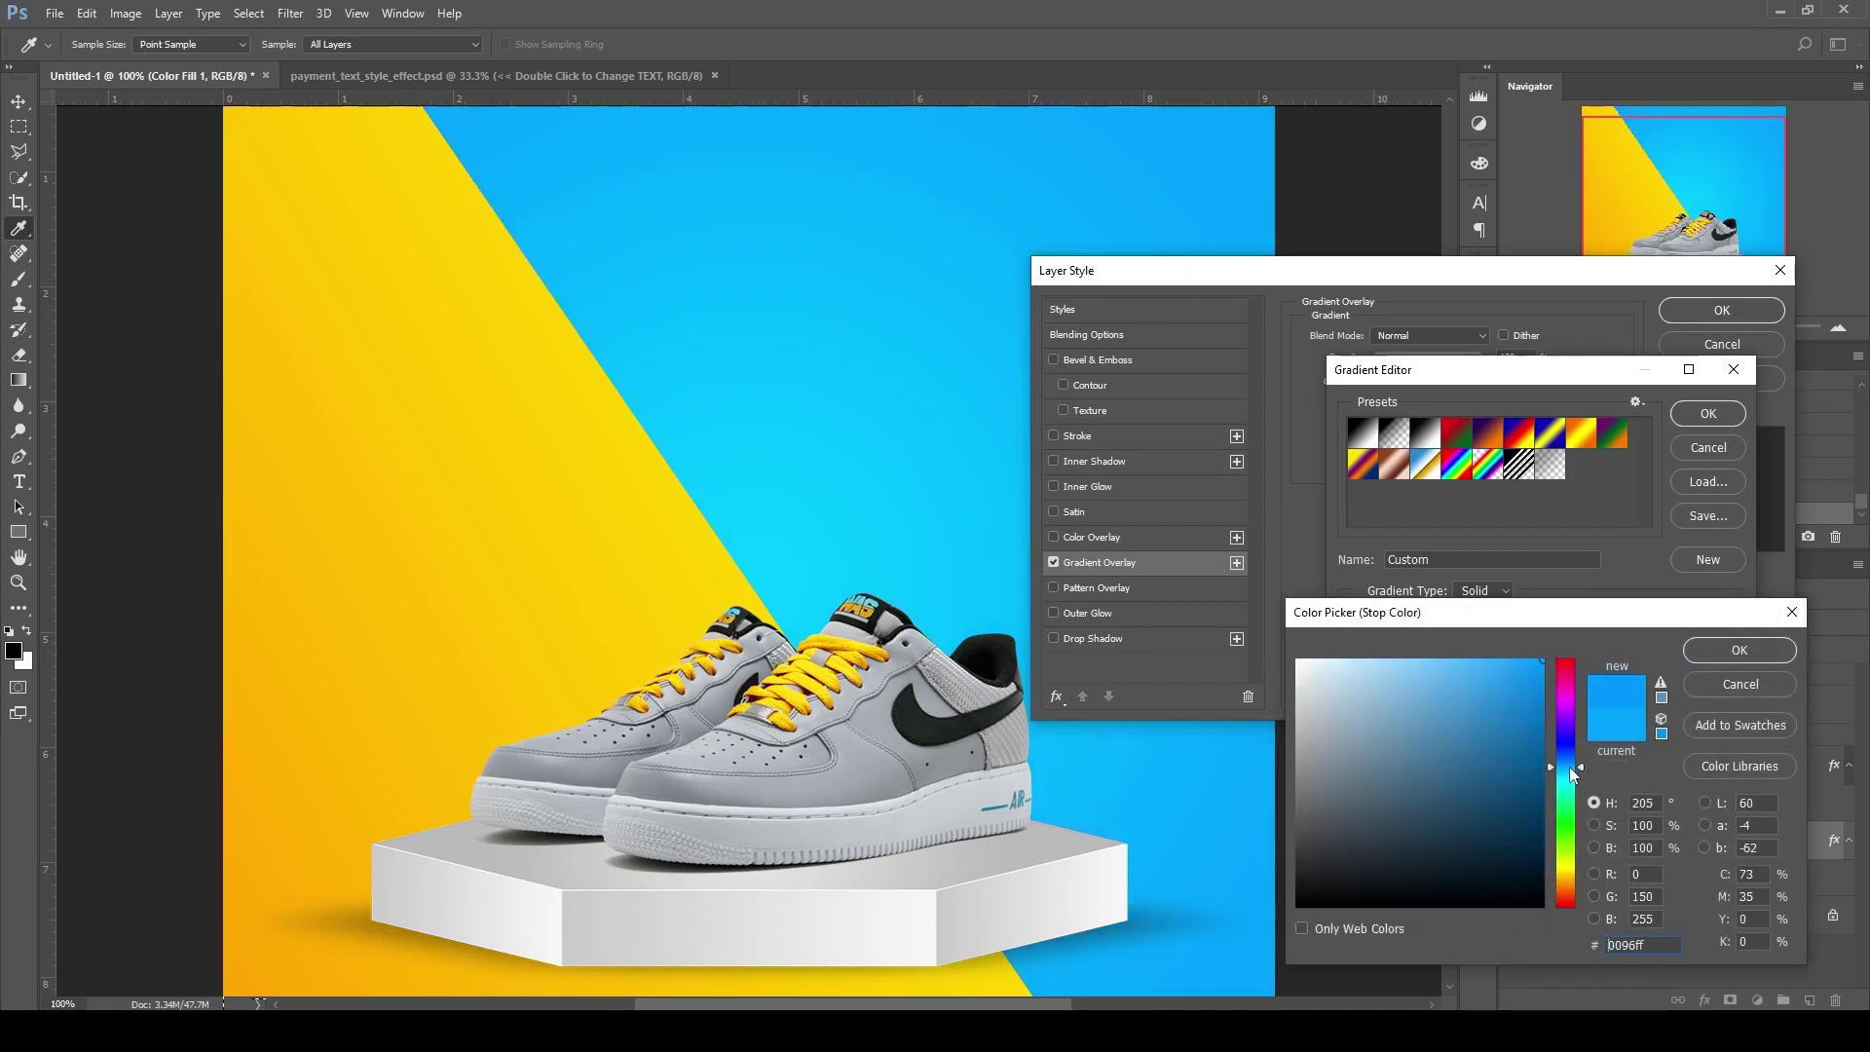
key("Return")
key("Return")
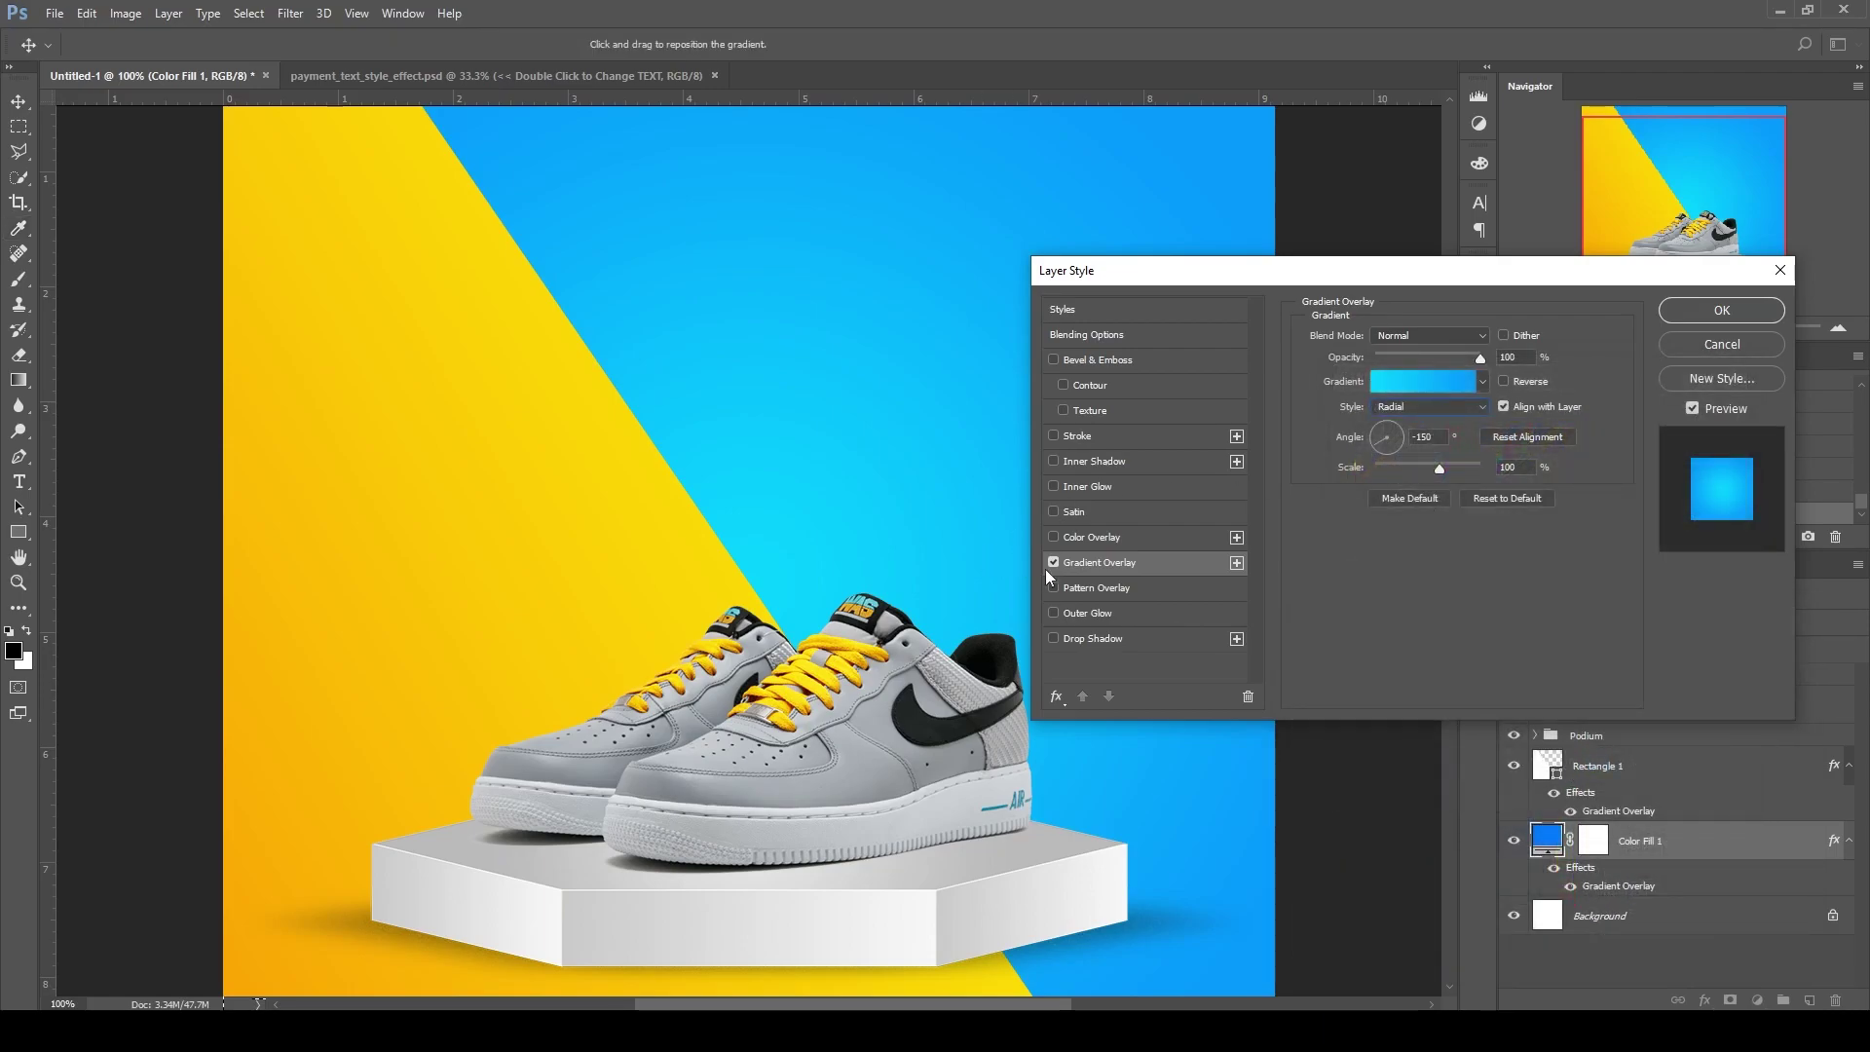
Toggle the gradient overlay to compare, then apply the layer style
left_click(1053, 562)
left_click(1053, 562)
left_click(1053, 562)
left_click(1054, 563)
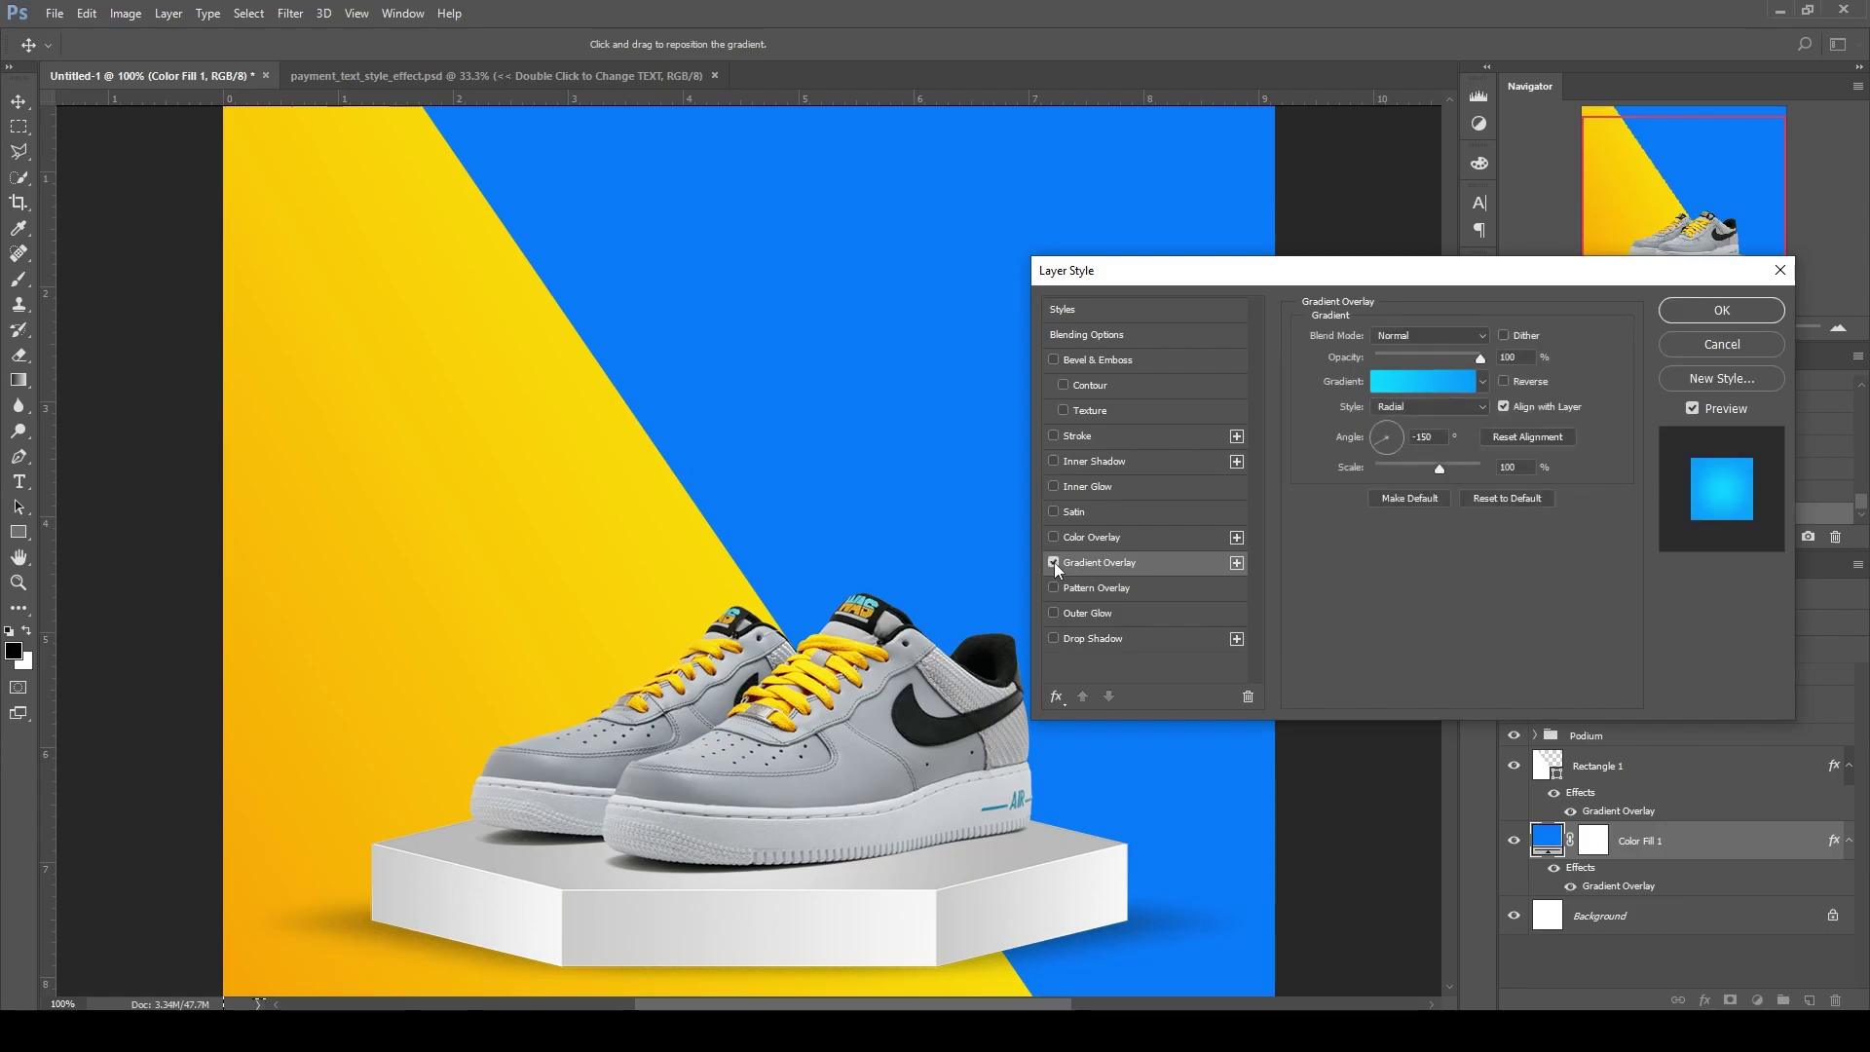
left_click(1722, 310)
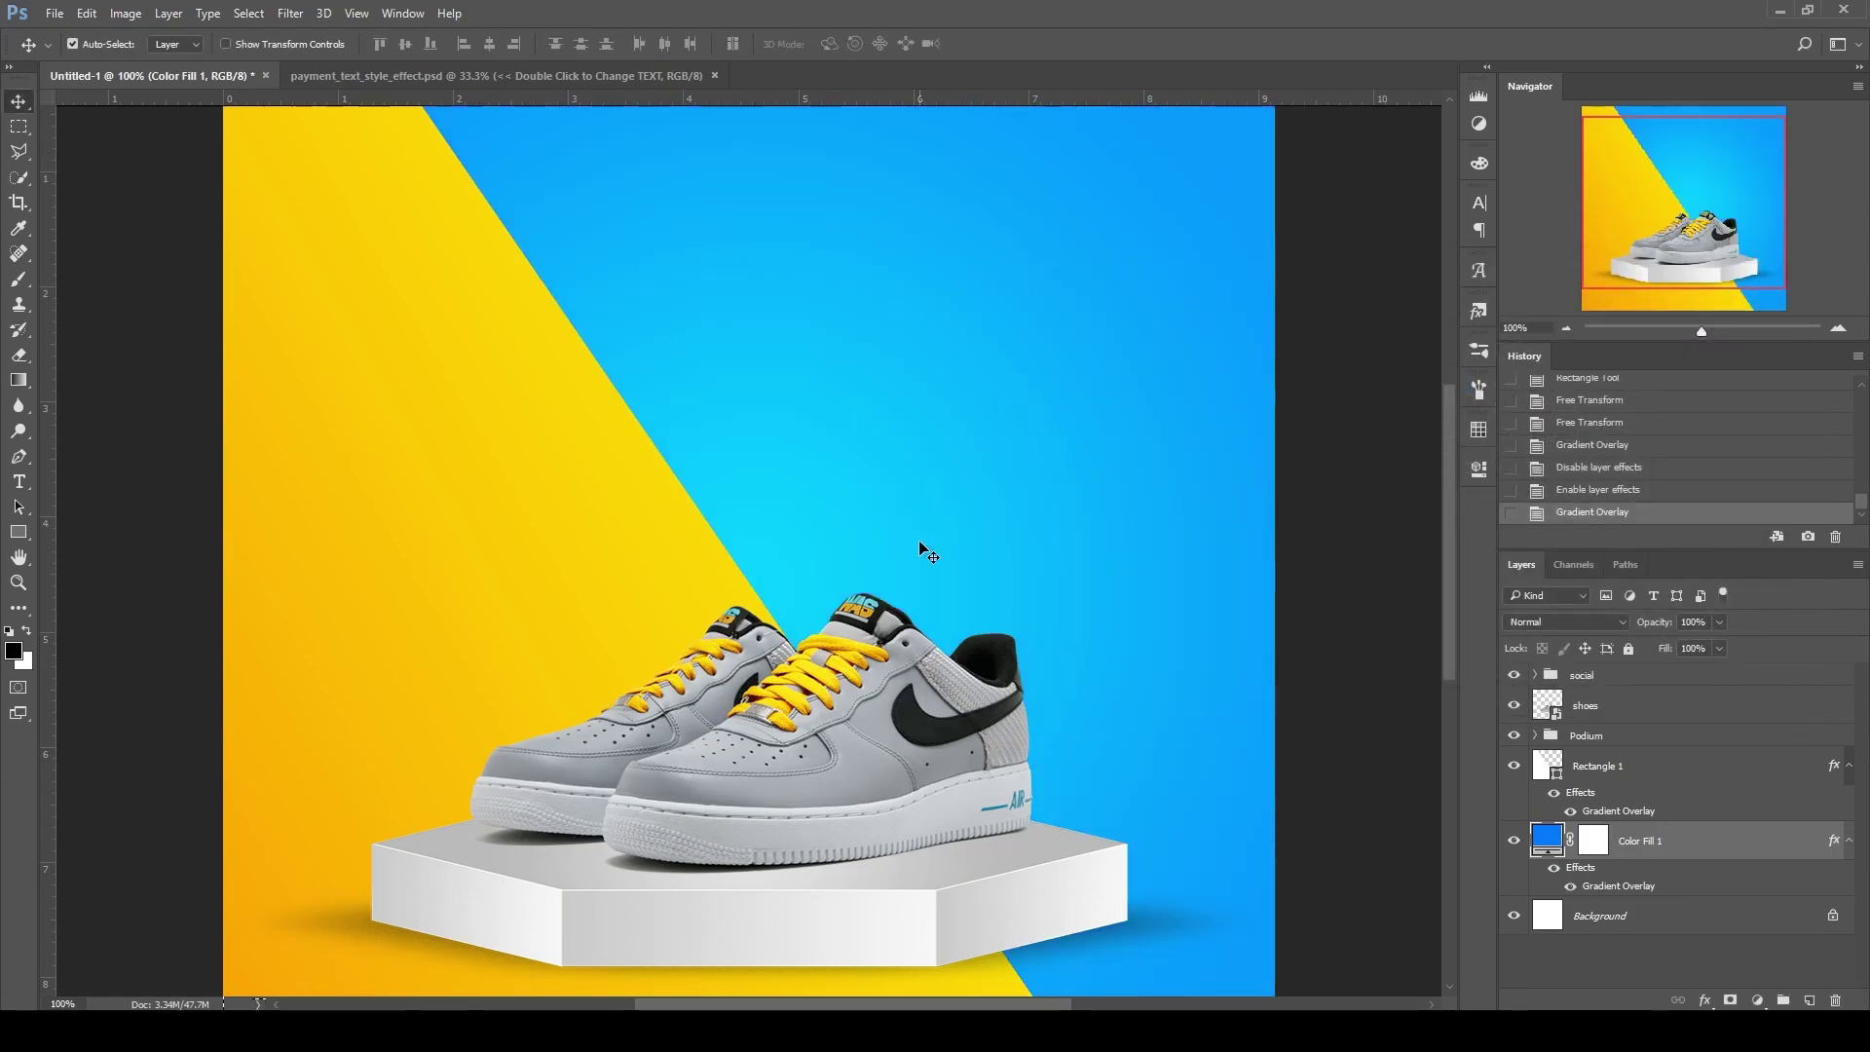
Type the heading 'AIR FORCE' above the shoe and centre it horizontally
left_click(811, 695)
scroll(811, 695, "down", 2)
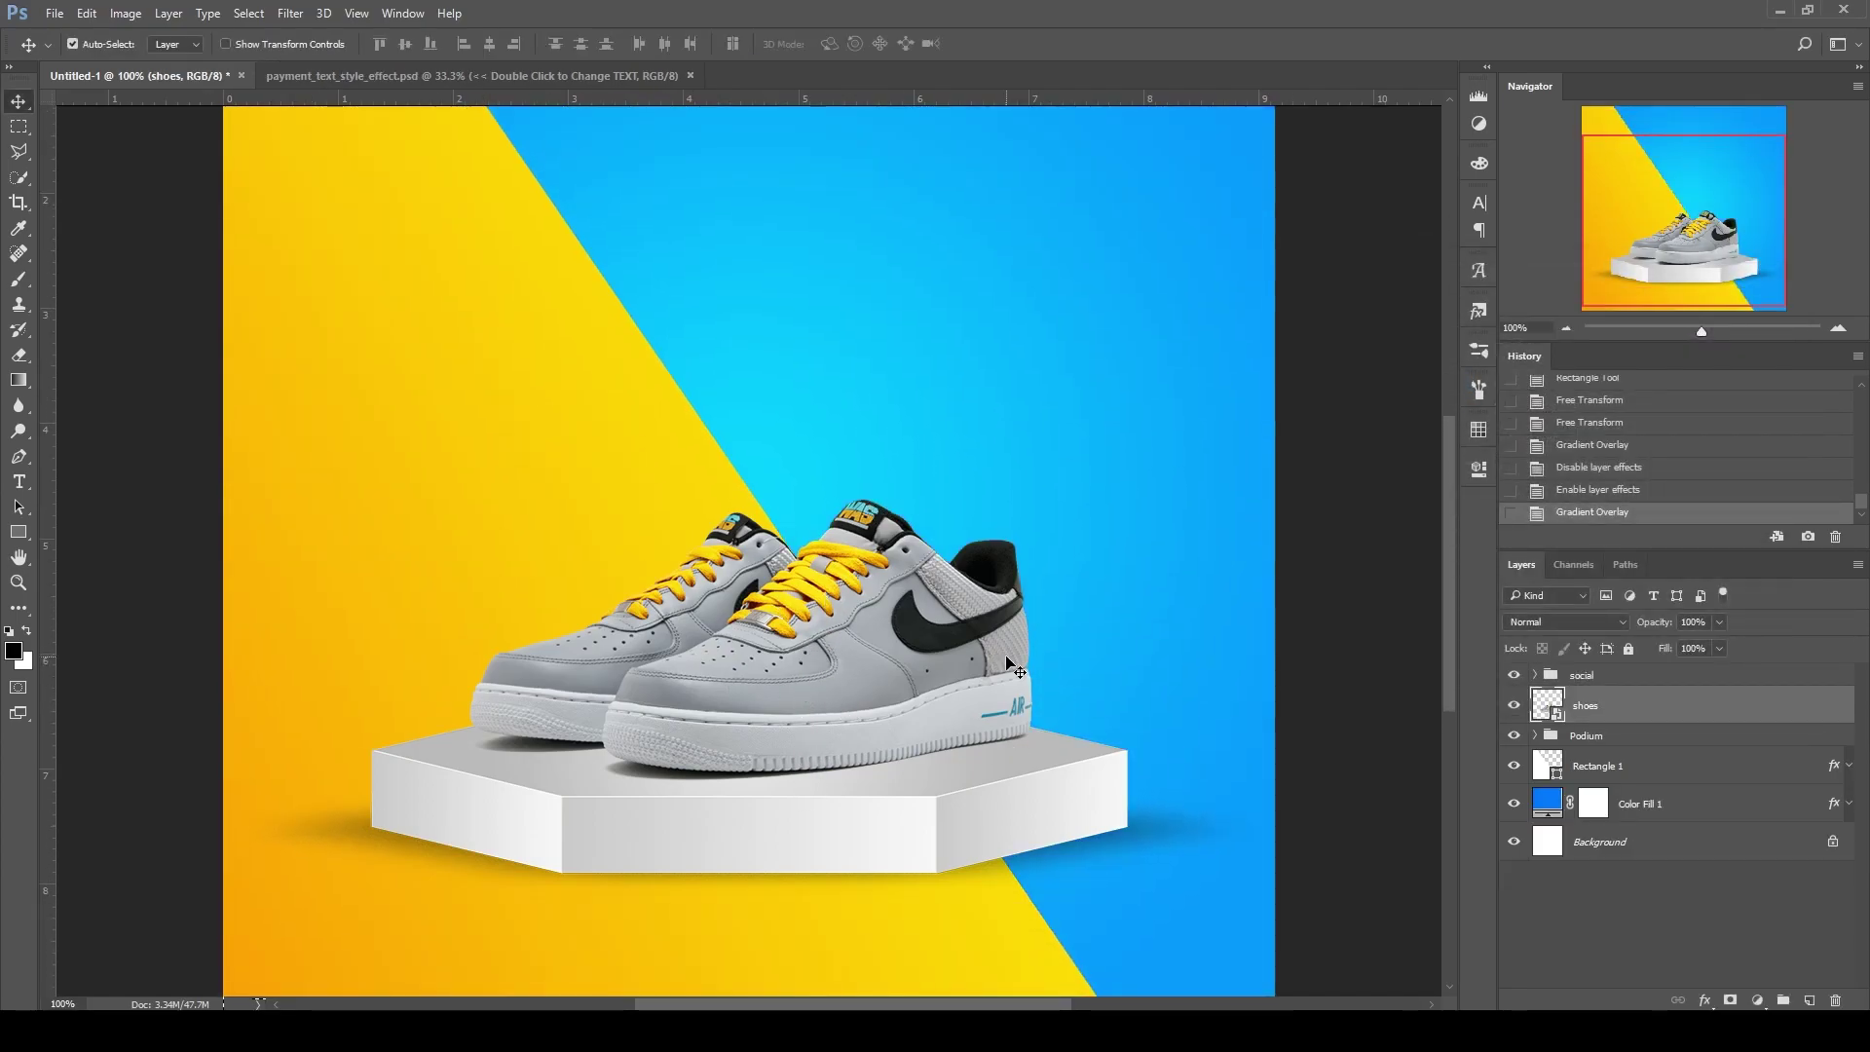
scroll(695, 270, "up", 1)
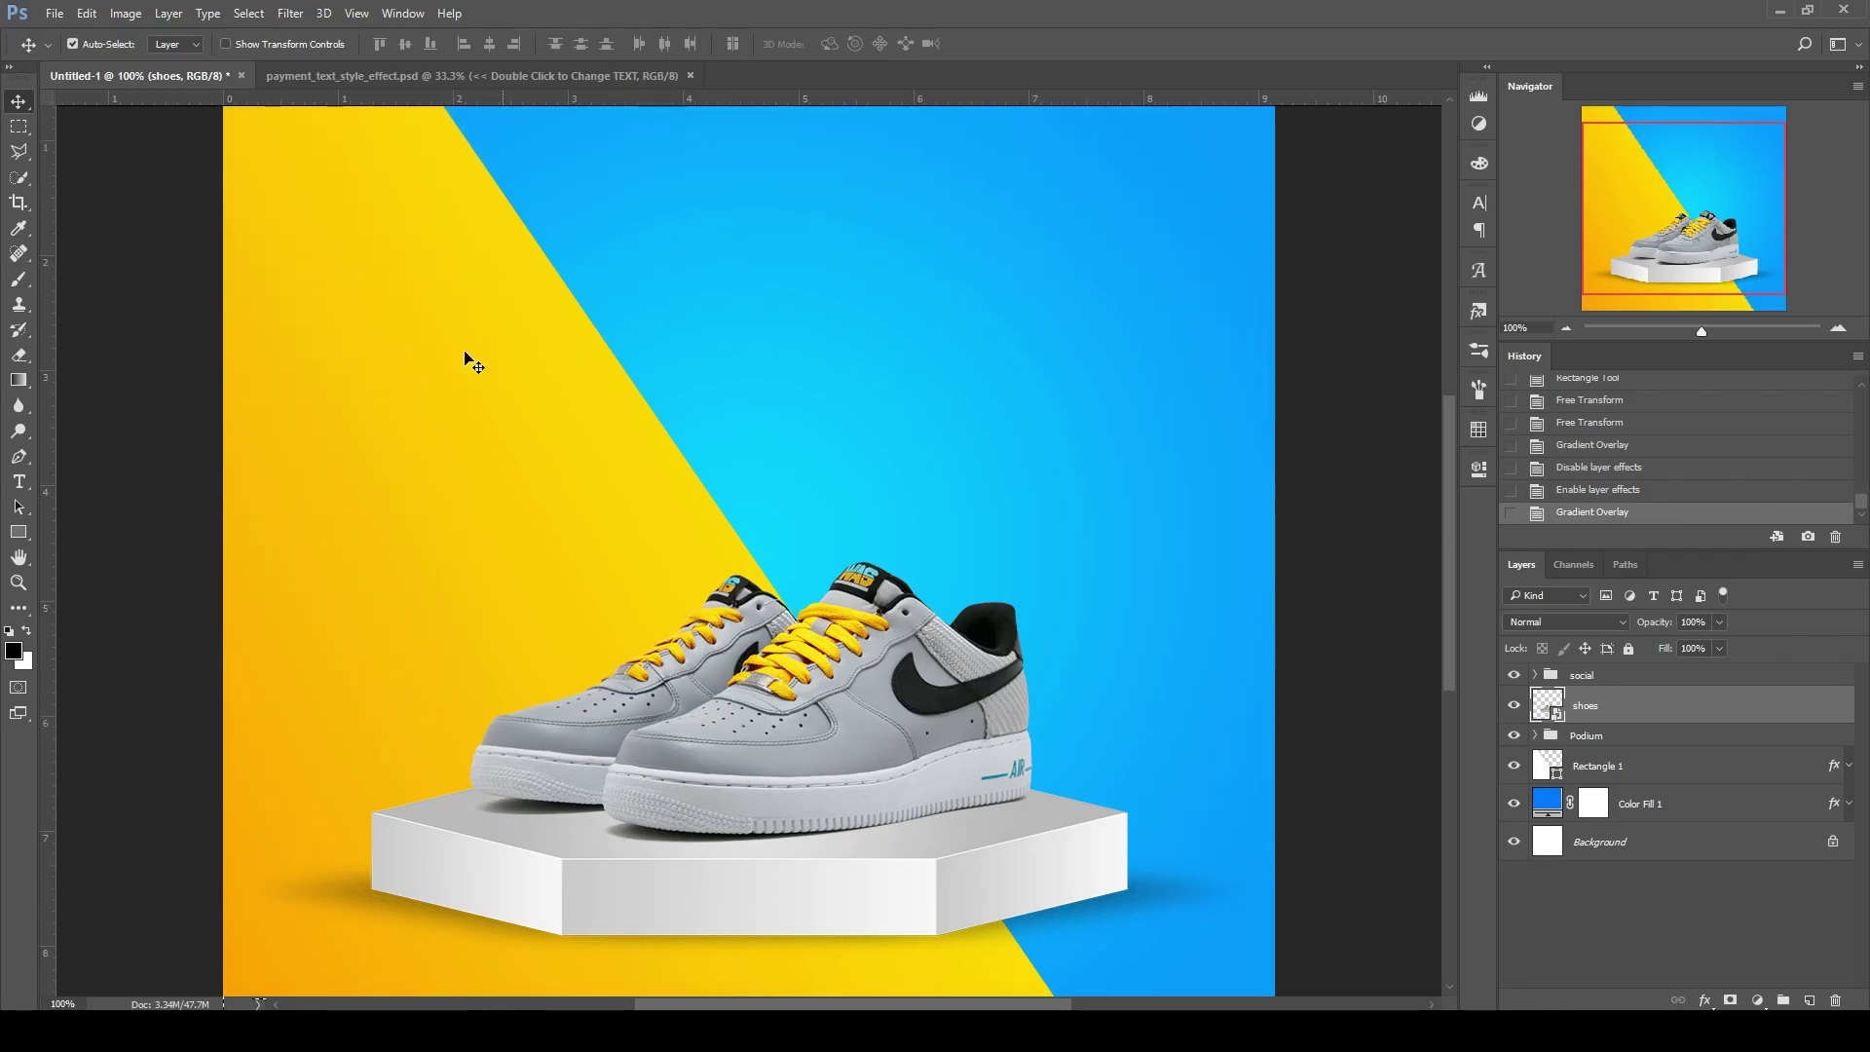
key("t")
left_click(706, 319)
type("AIR FOR")
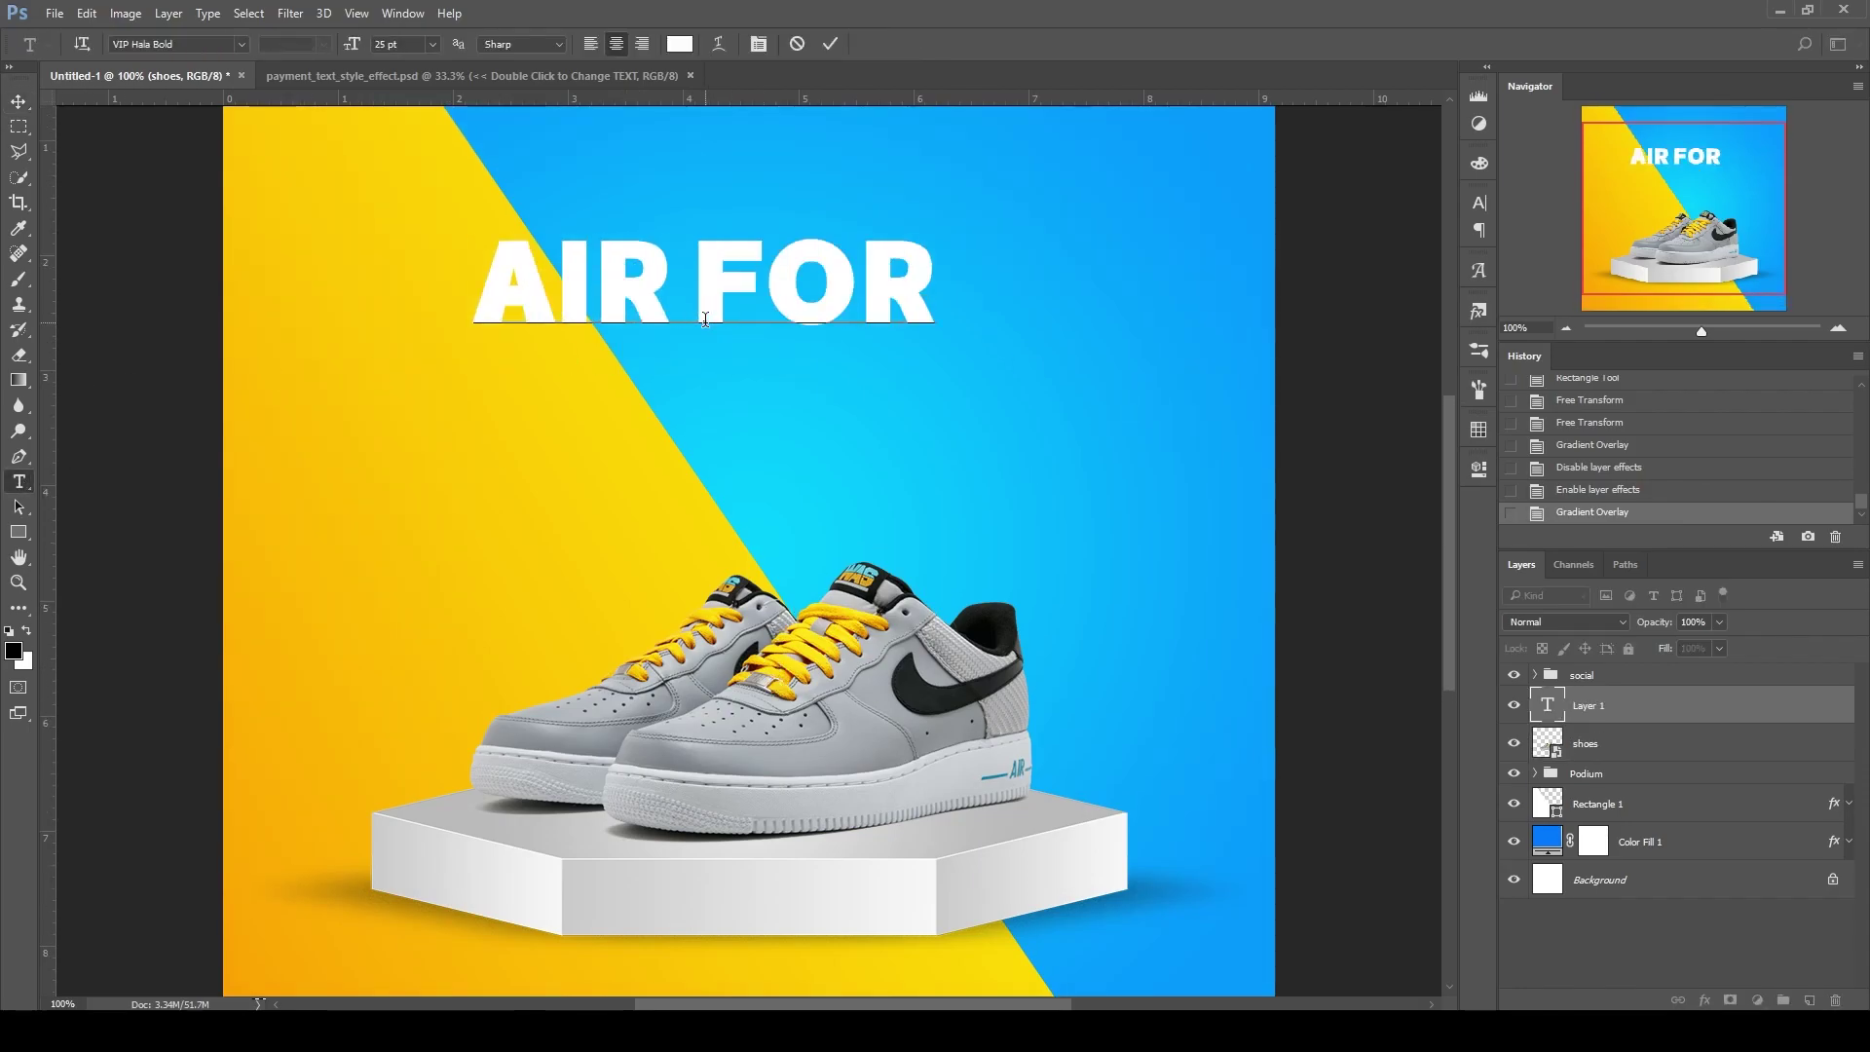
type("CE")
key("ctrl+Return")
key("ctrl+a")
left_click(395, 50)
key("ctrl+d")
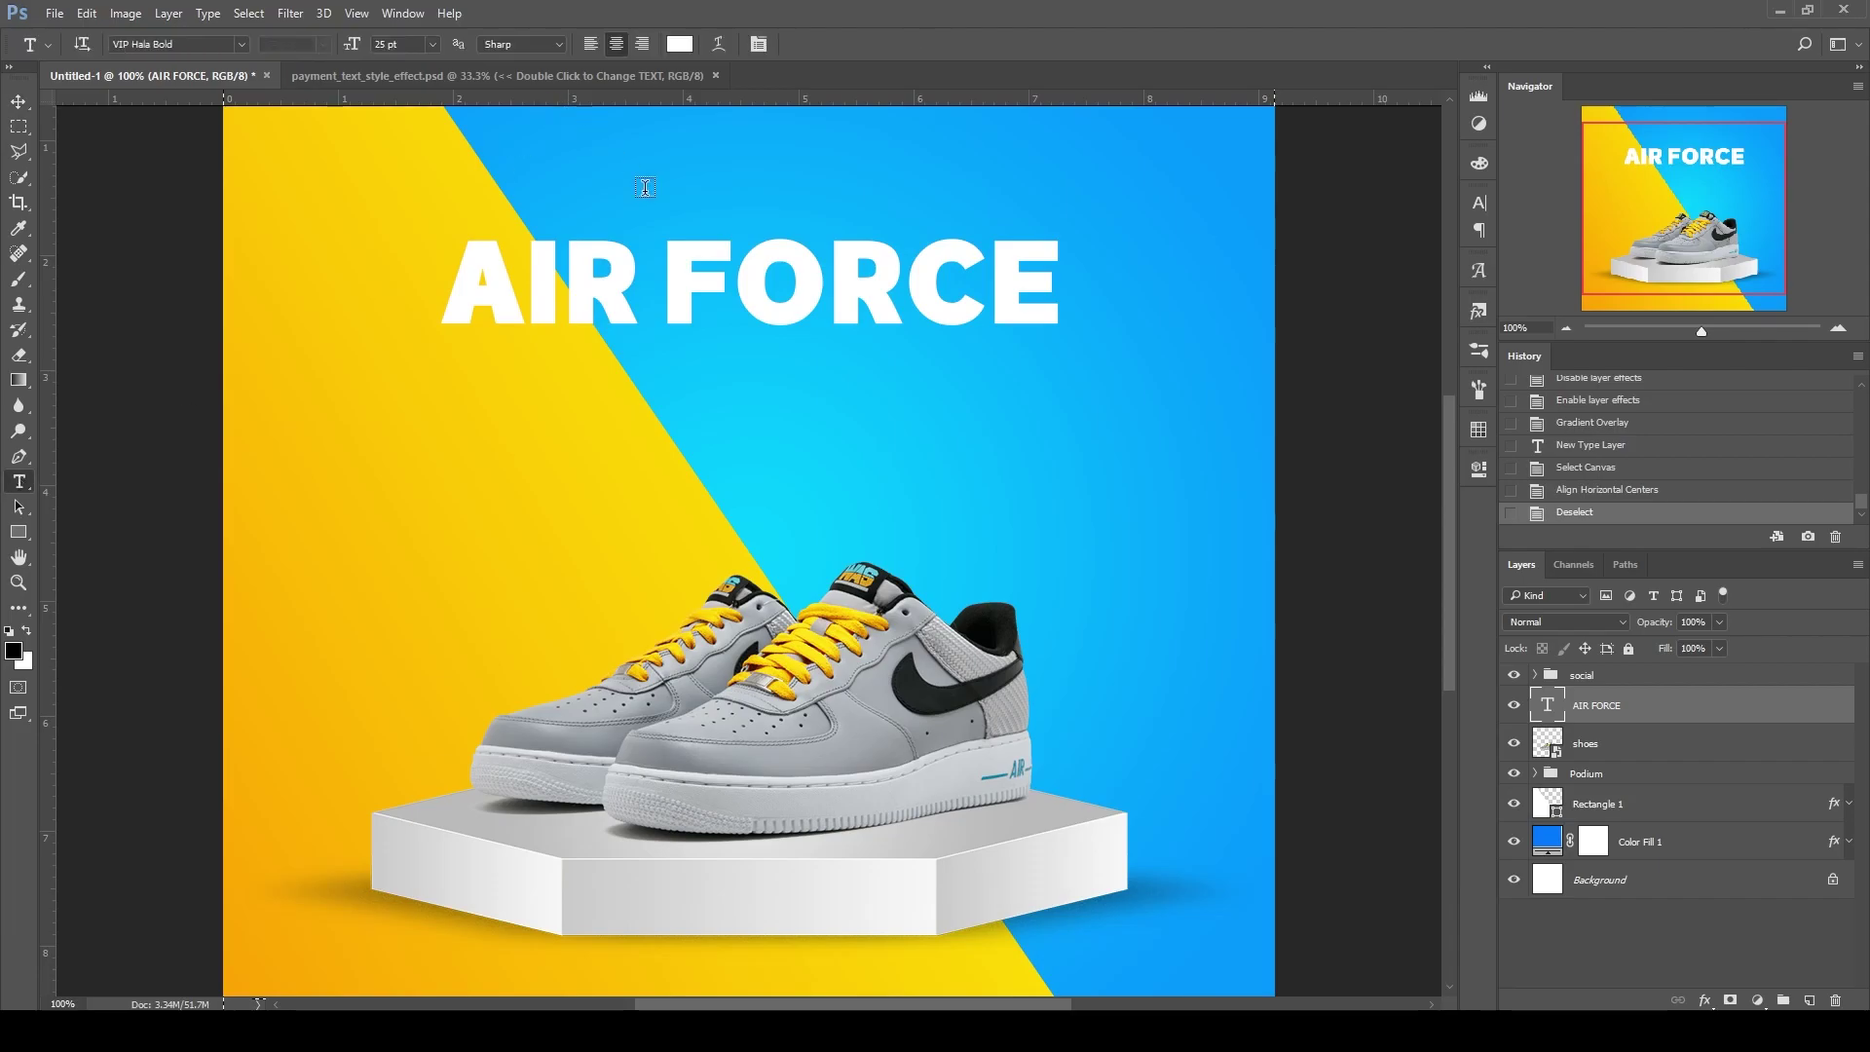
Make the AIR FORCE text black and re-centre it horizontally on the canvas
left_click(743, 334)
key("ctrl+a")
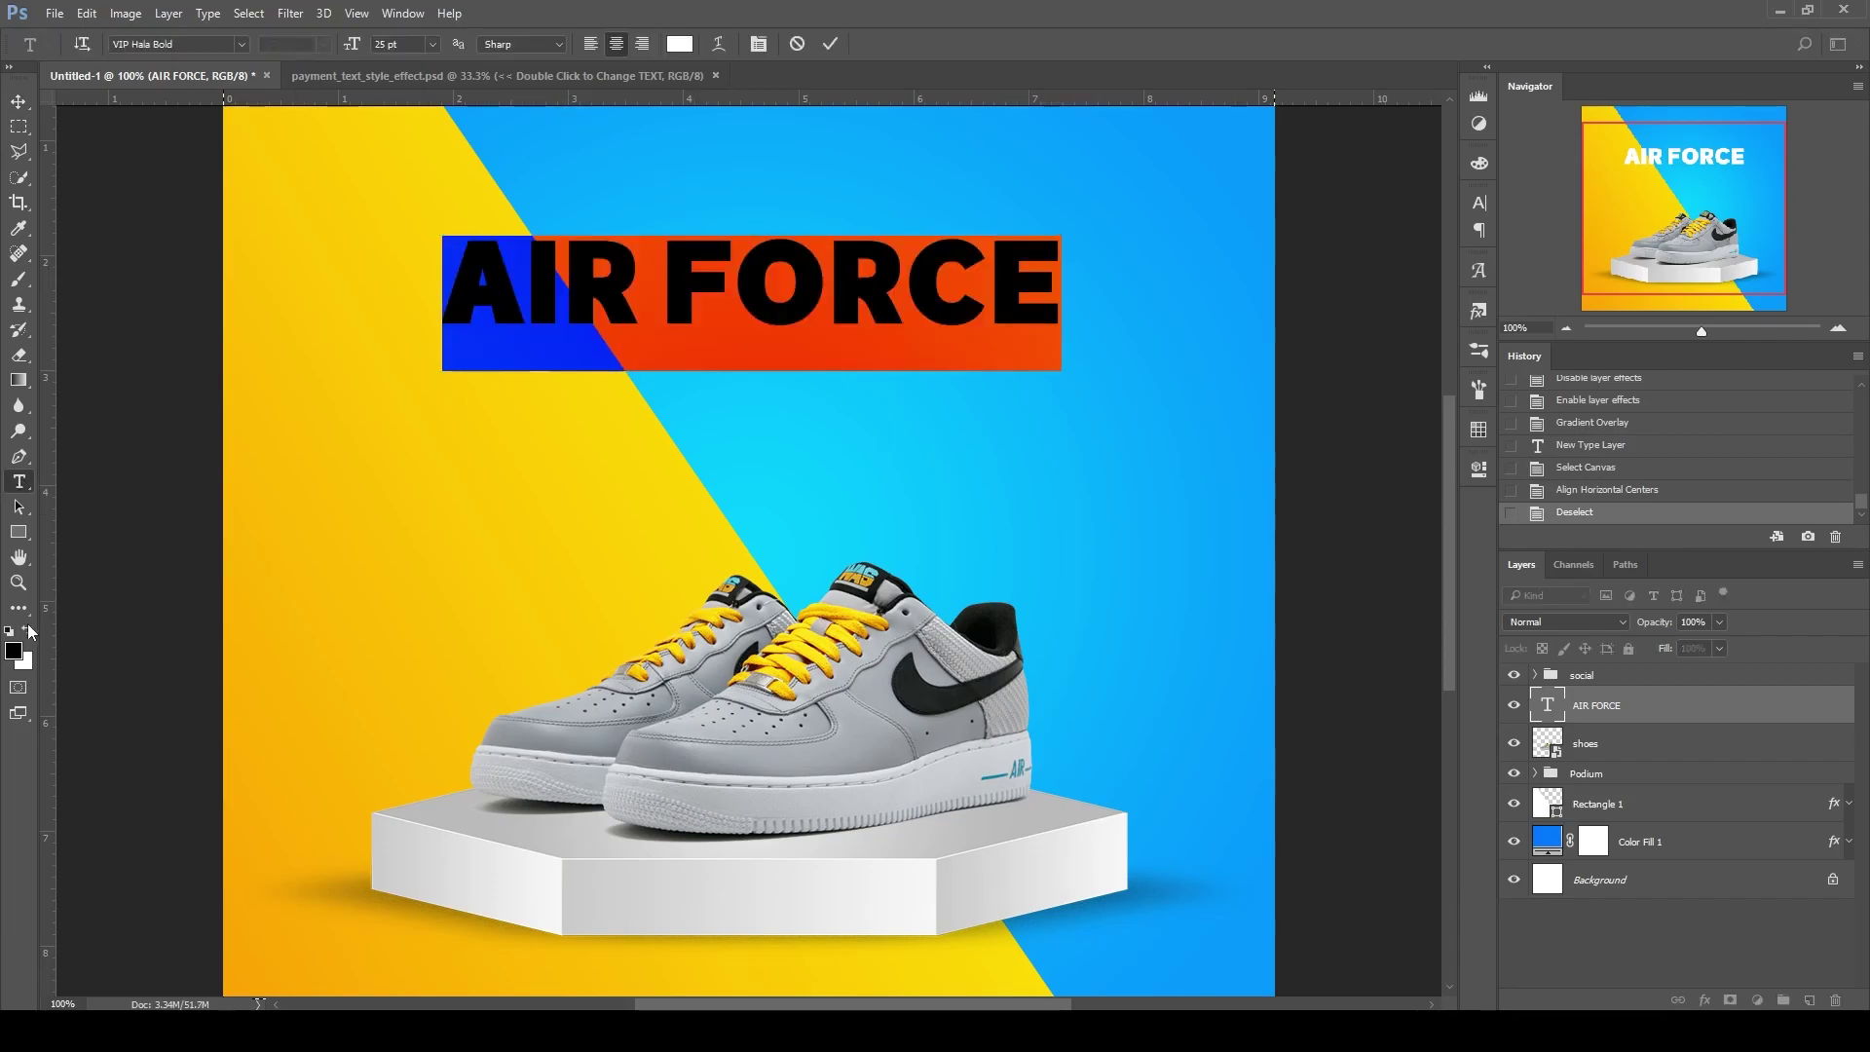
key("ctrl+Return")
key("v")
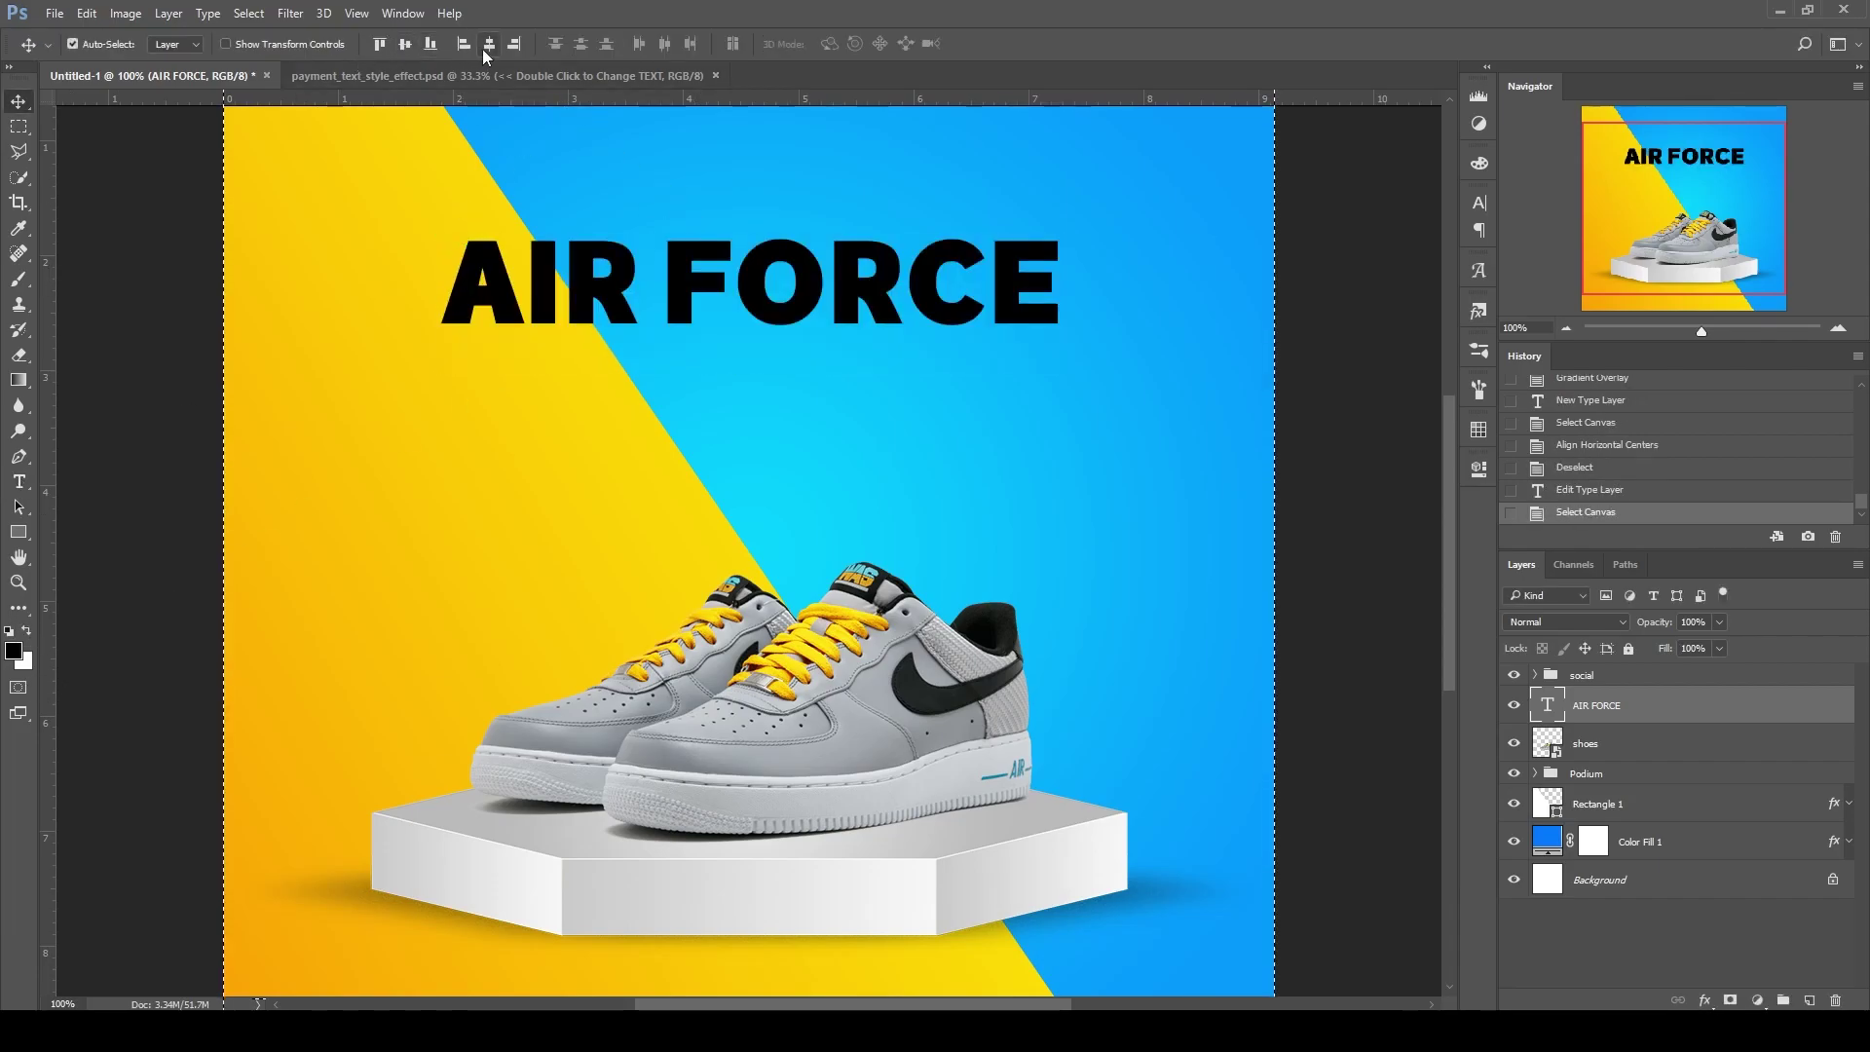
key("ctrl+a")
left_click(489, 44)
key("ctrl+d")
scroll(670, 428, "up", 2)
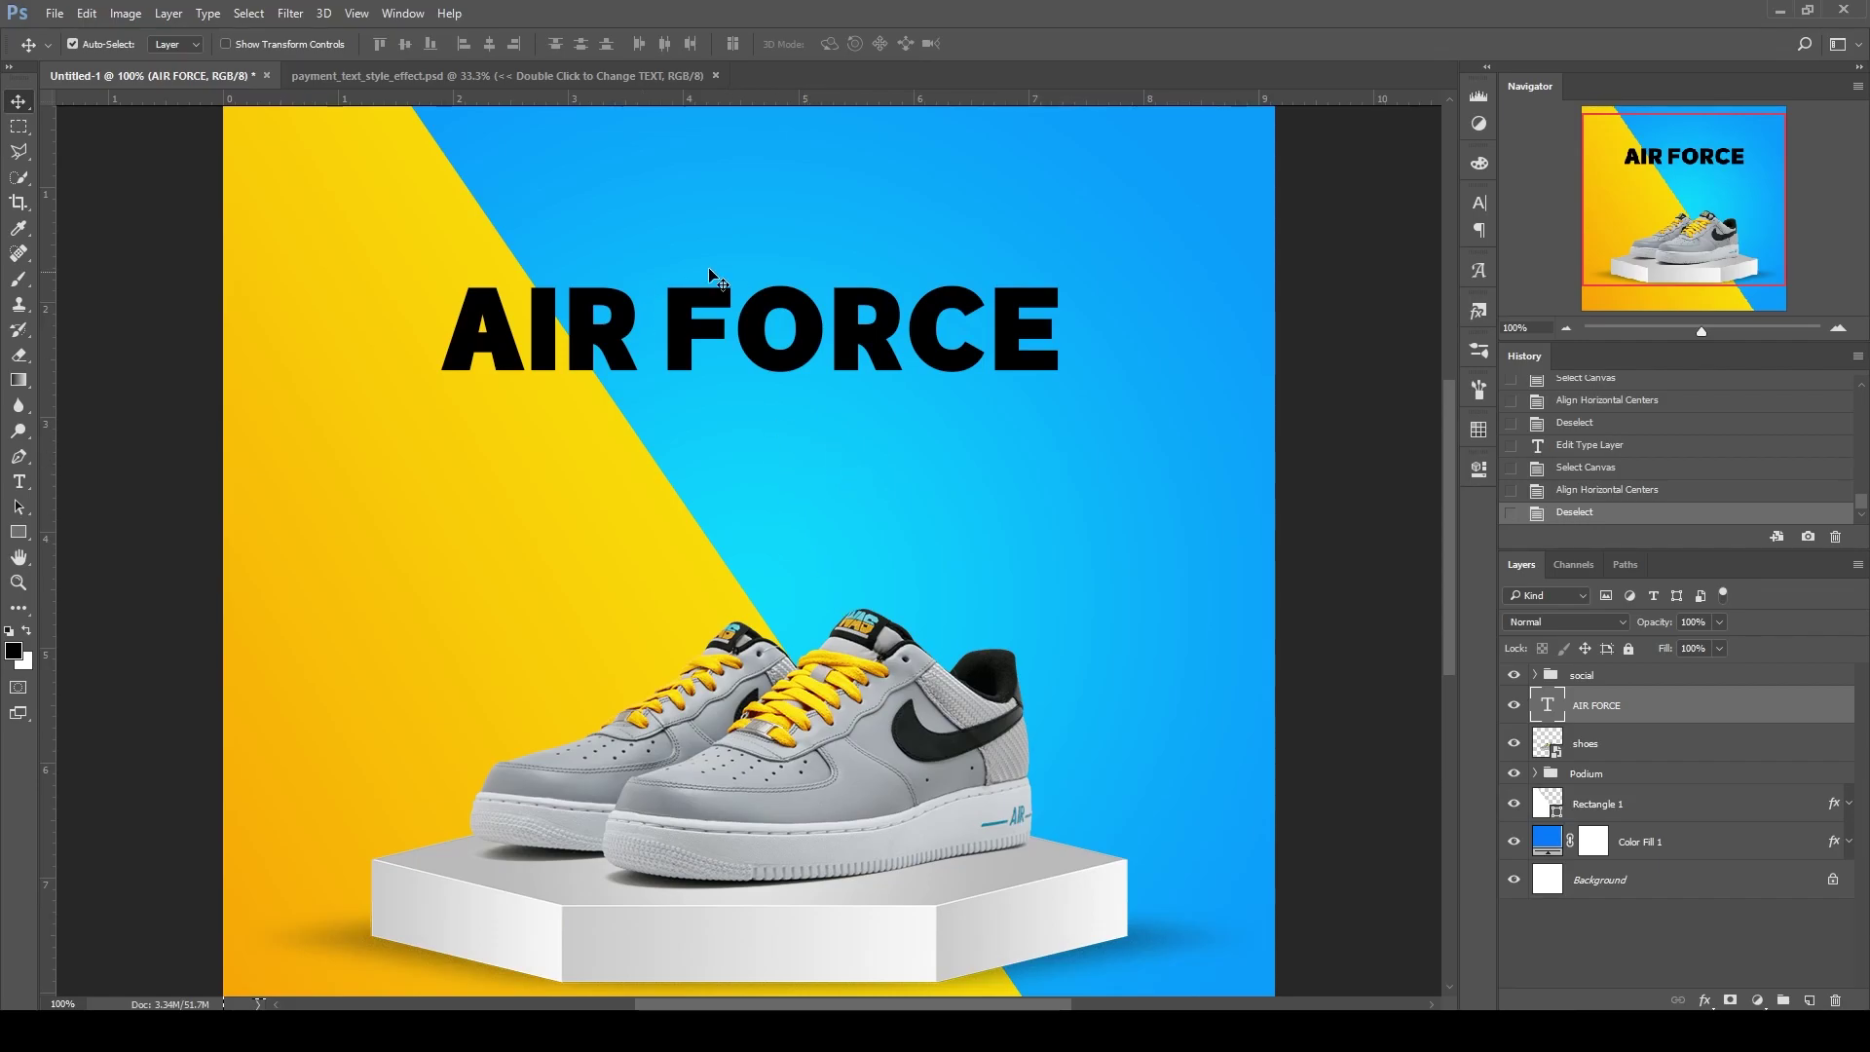
Open the template's Payment smart object and copy the AIR FORCE text layer into it
left_click(604, 83)
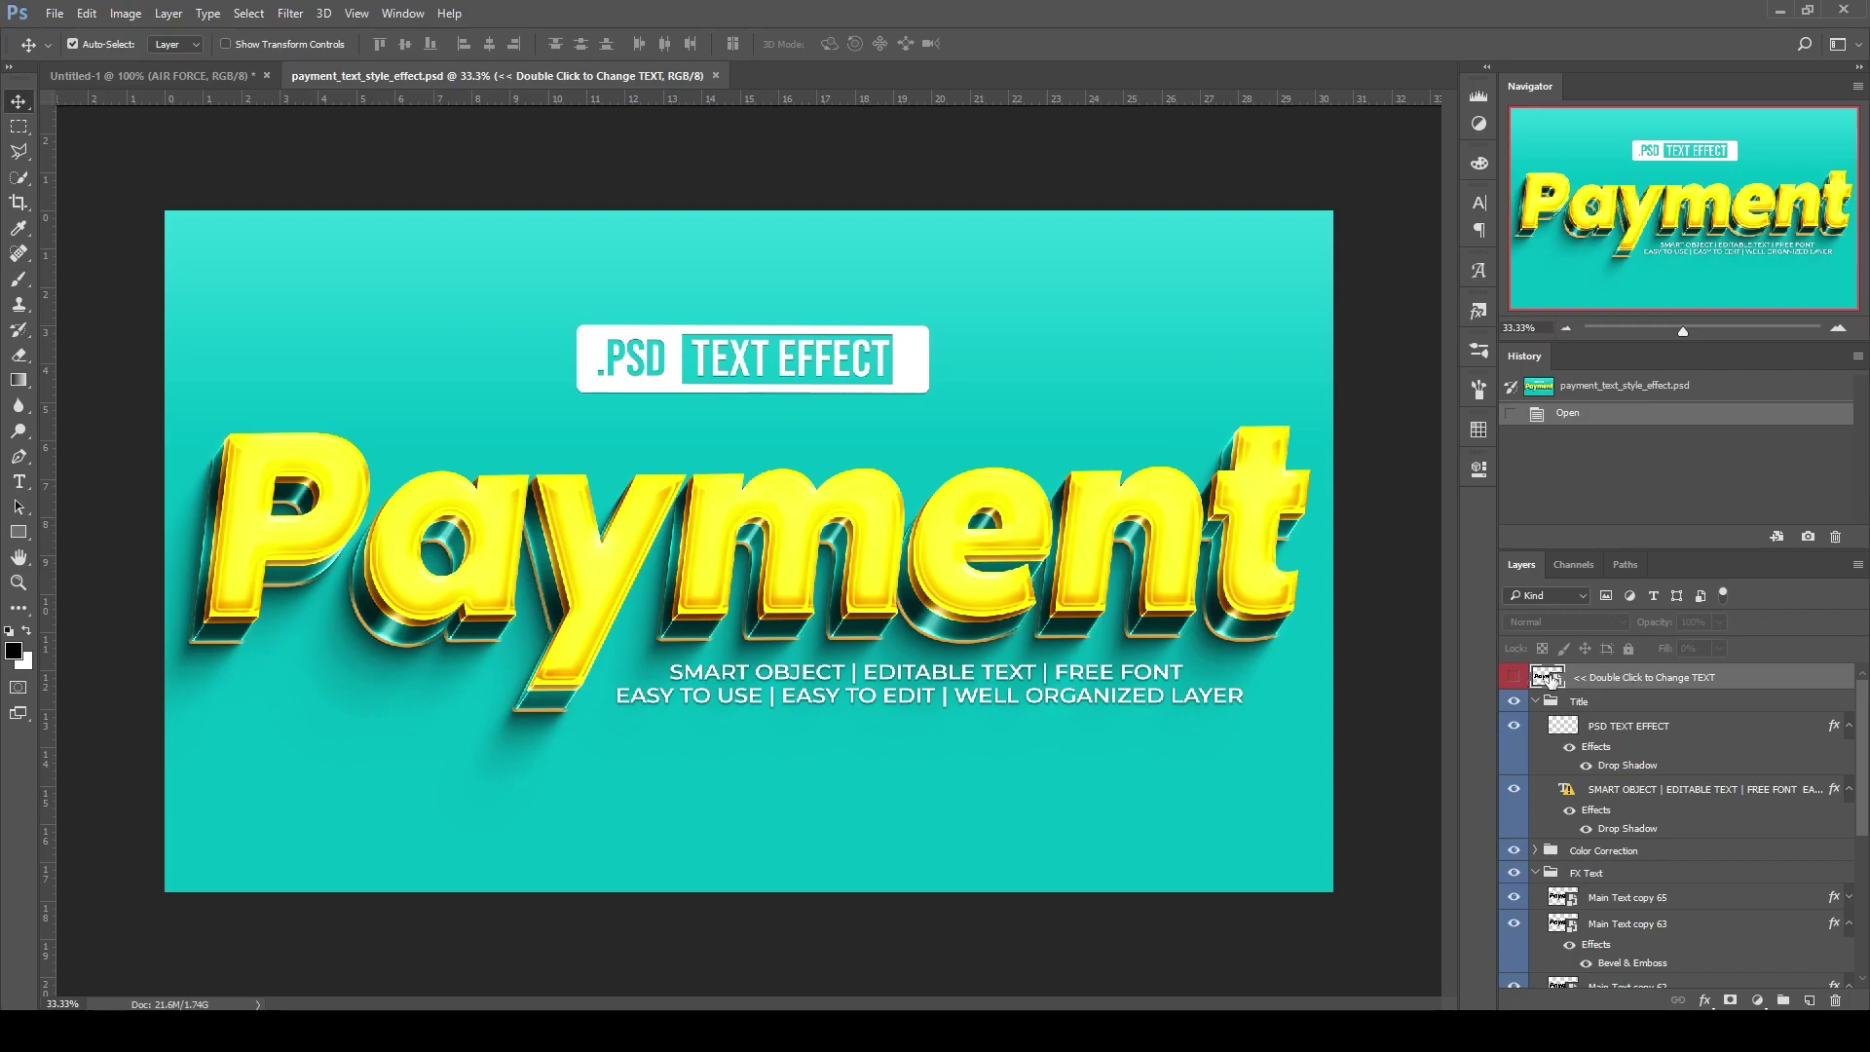
double_click(1551, 679)
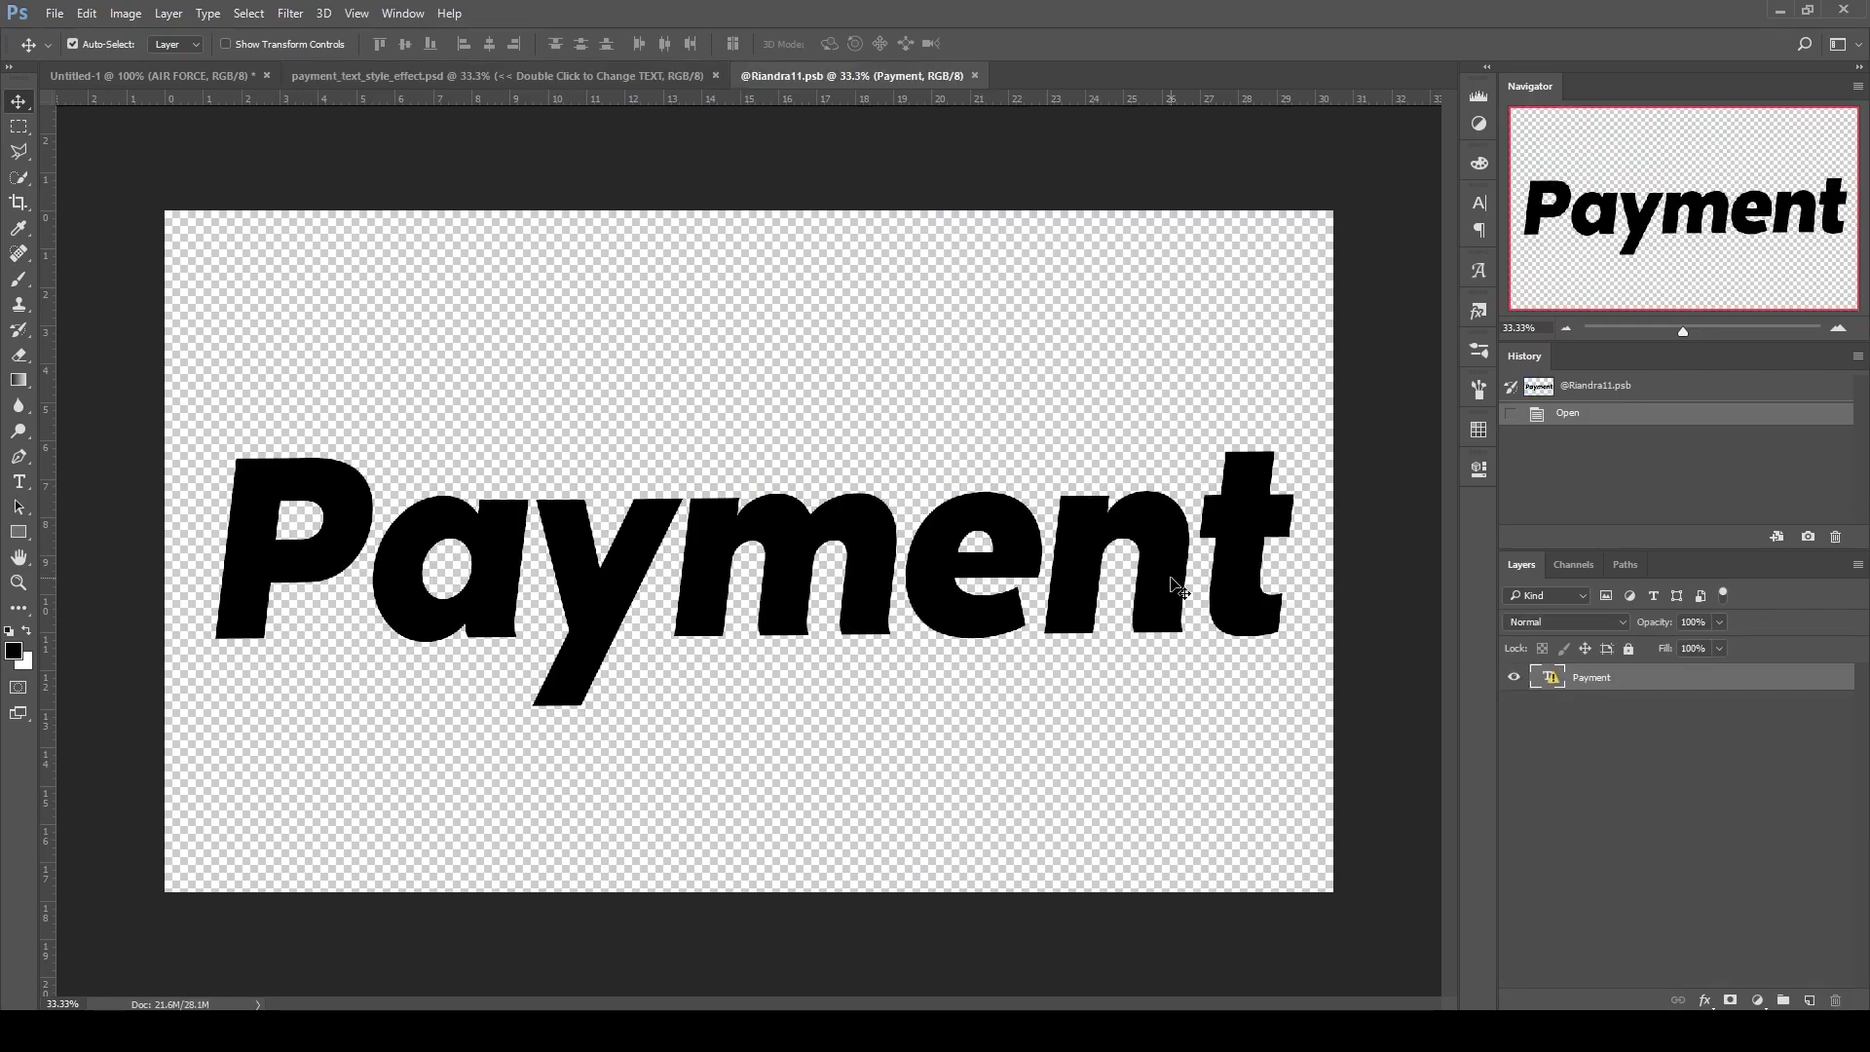
left_click(207, 75)
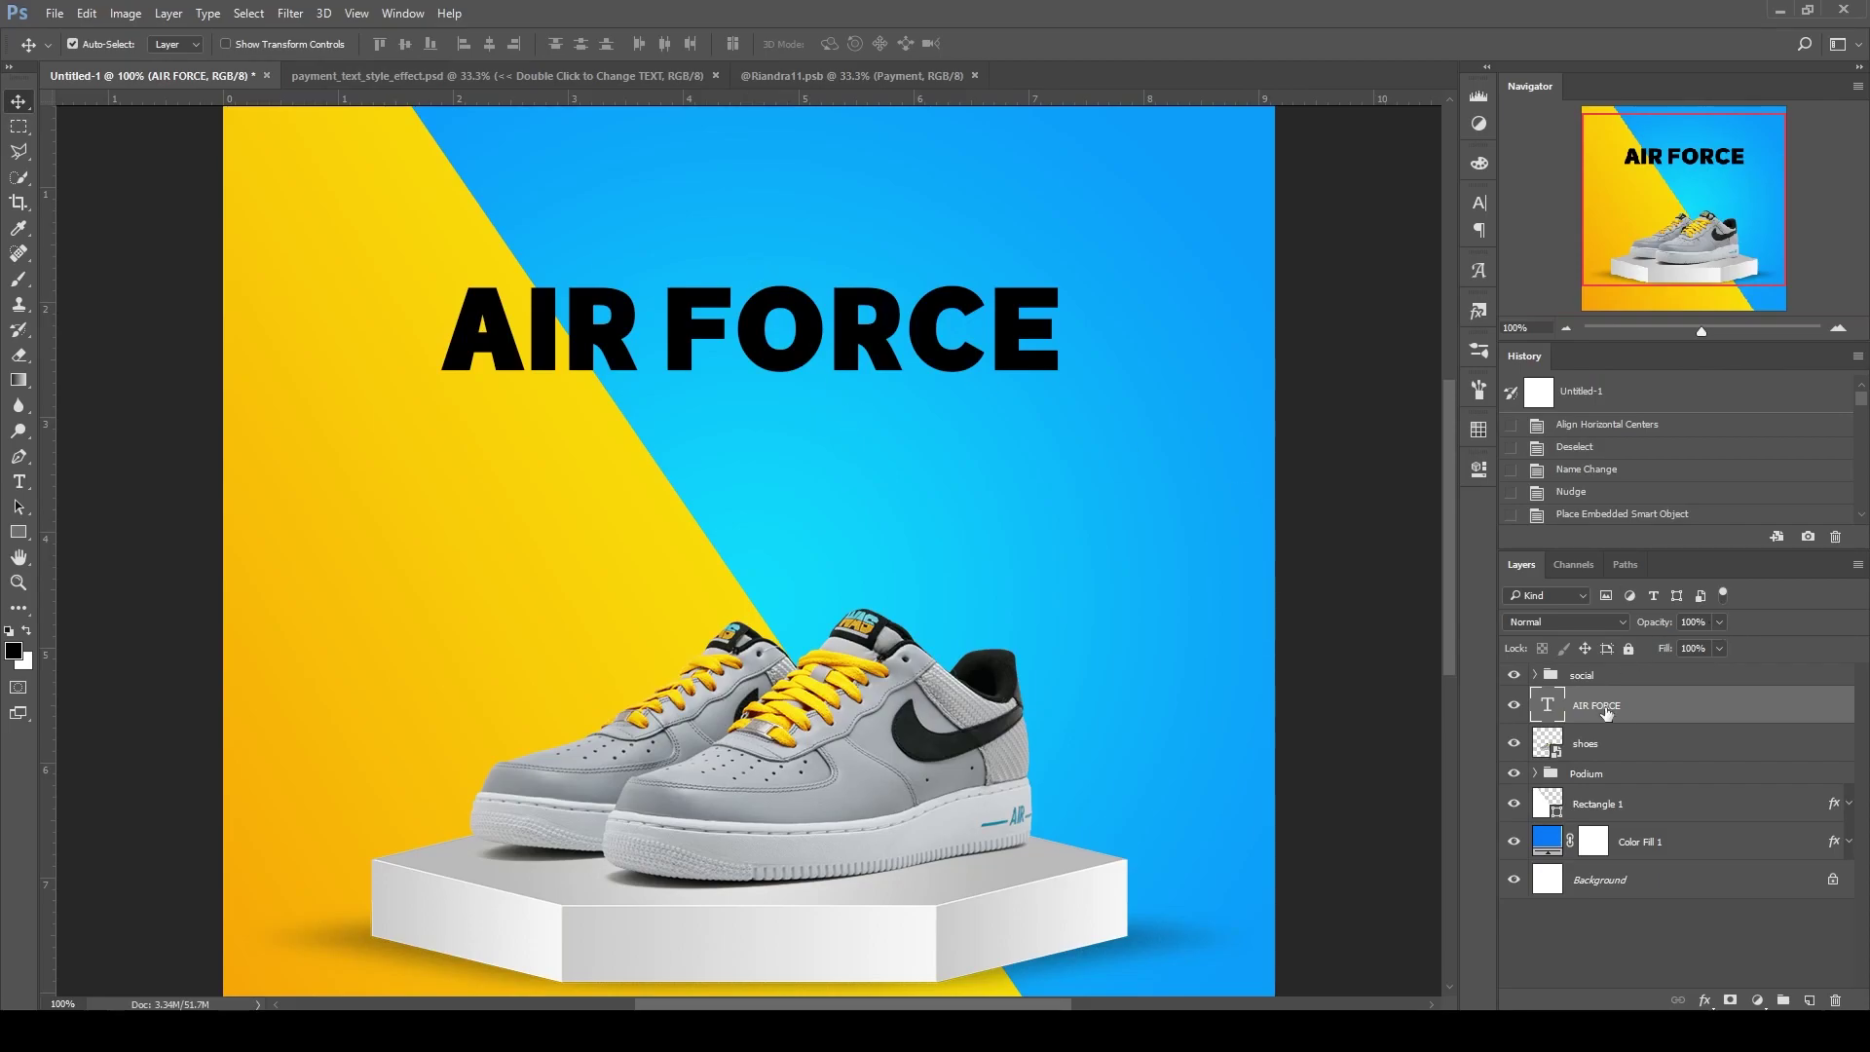
mouse_move(1672, 712)
left_mouse_down()
mouse_move(866, 75)
mouse_move(855, 501)
left_mouse_up()
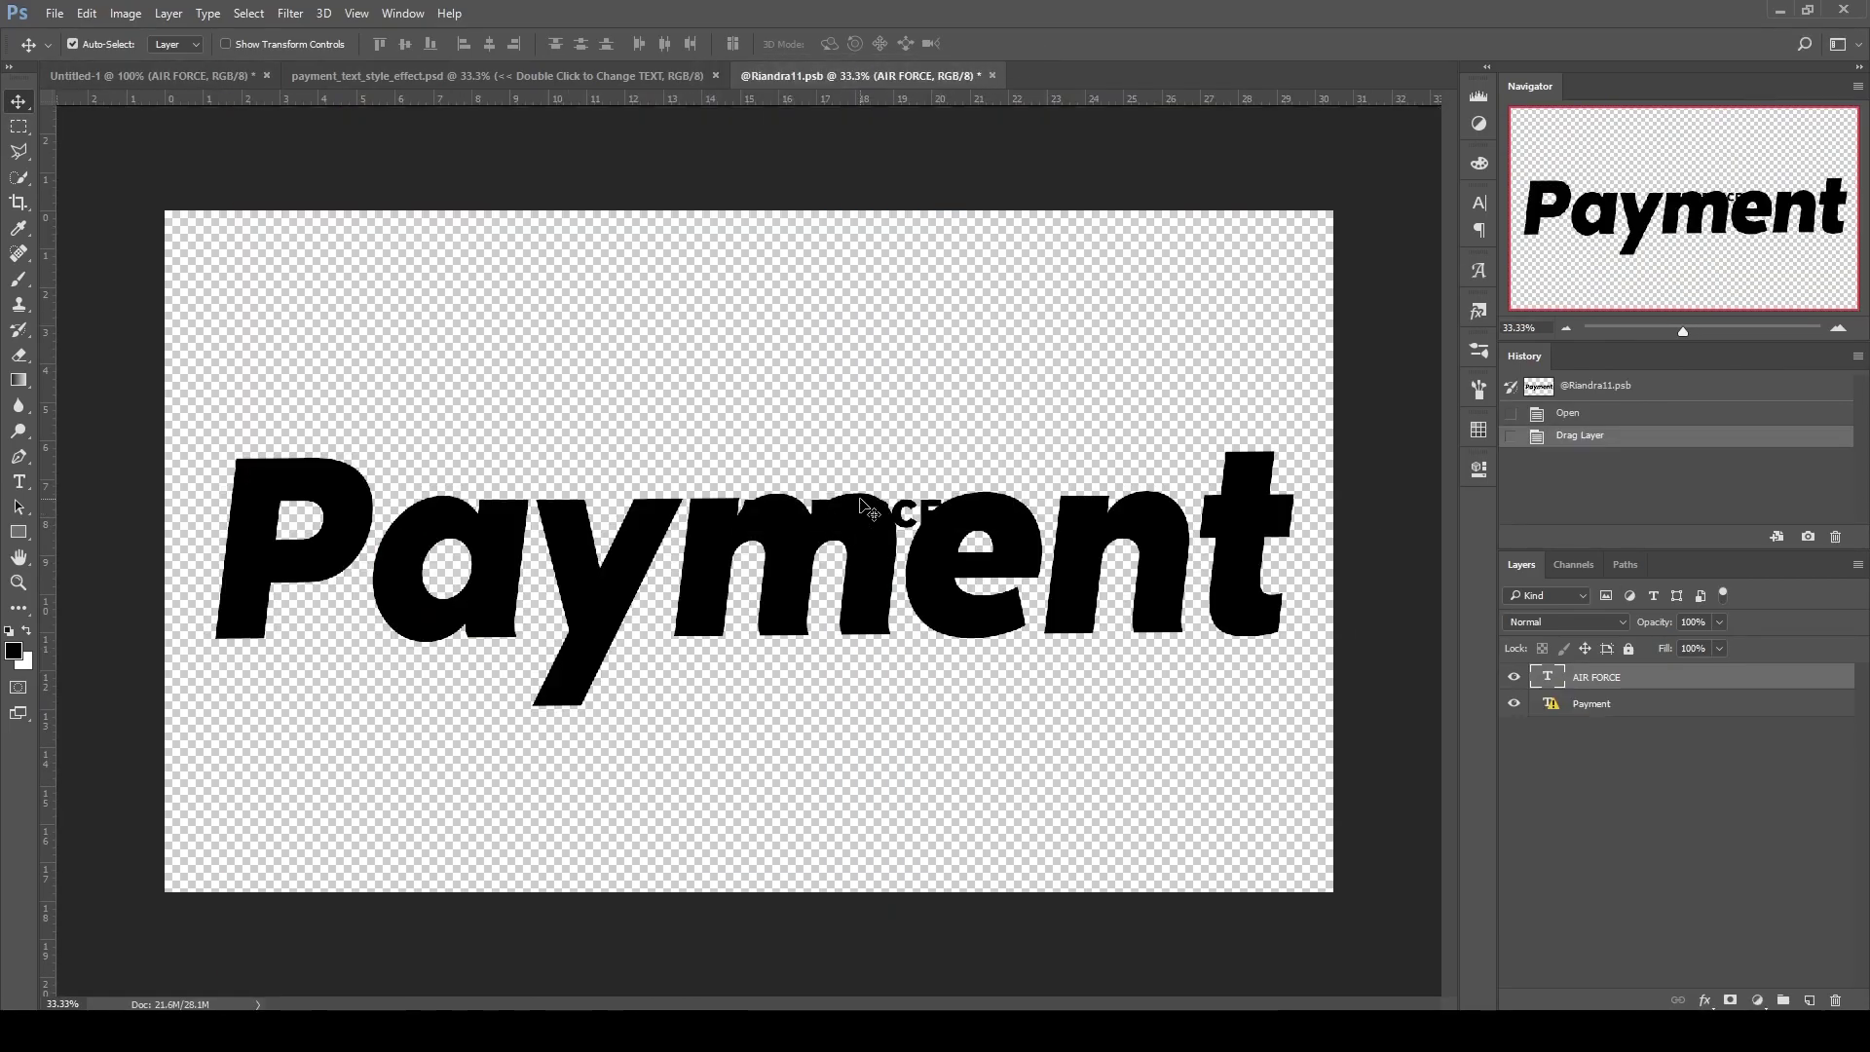
Hide the Payment text and enlarge AIR FORCE to about 131 pt to span the canvas
left_click(1514, 704)
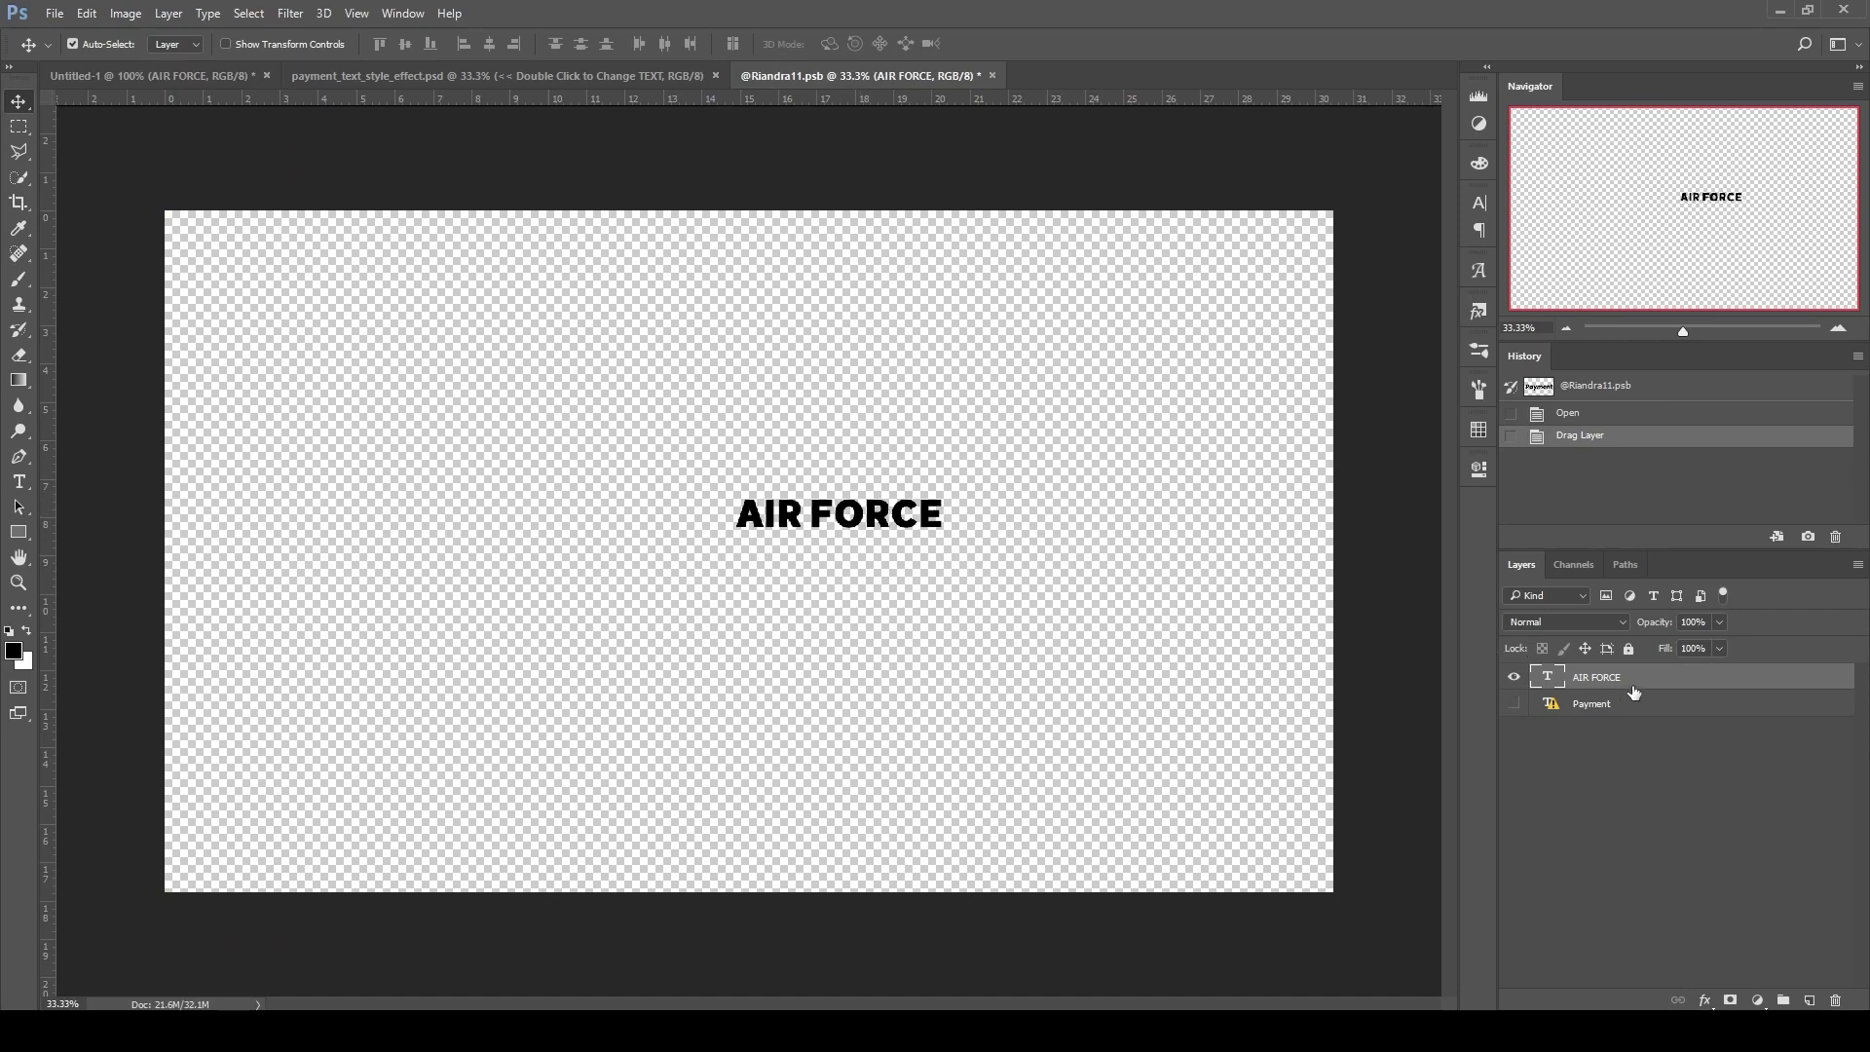
key("t")
triple_click(806, 509)
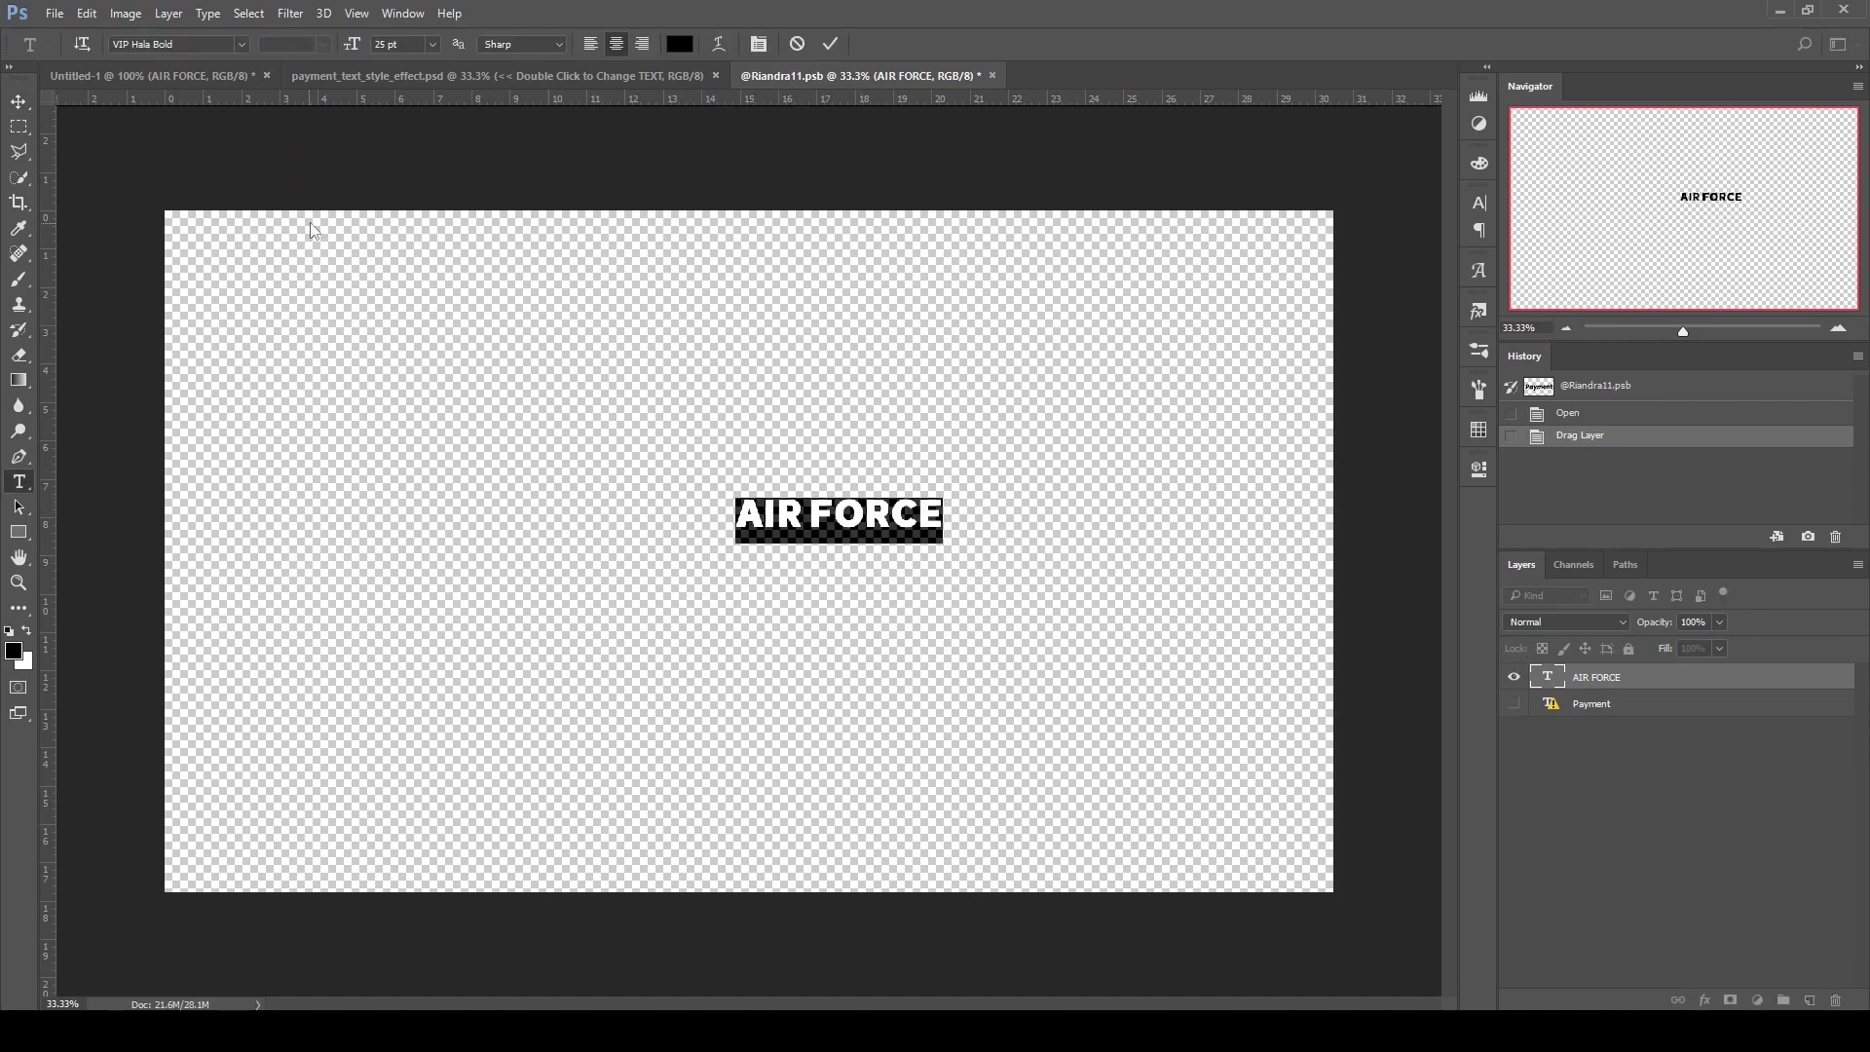
left_click_drag(349, 51, 453, 77)
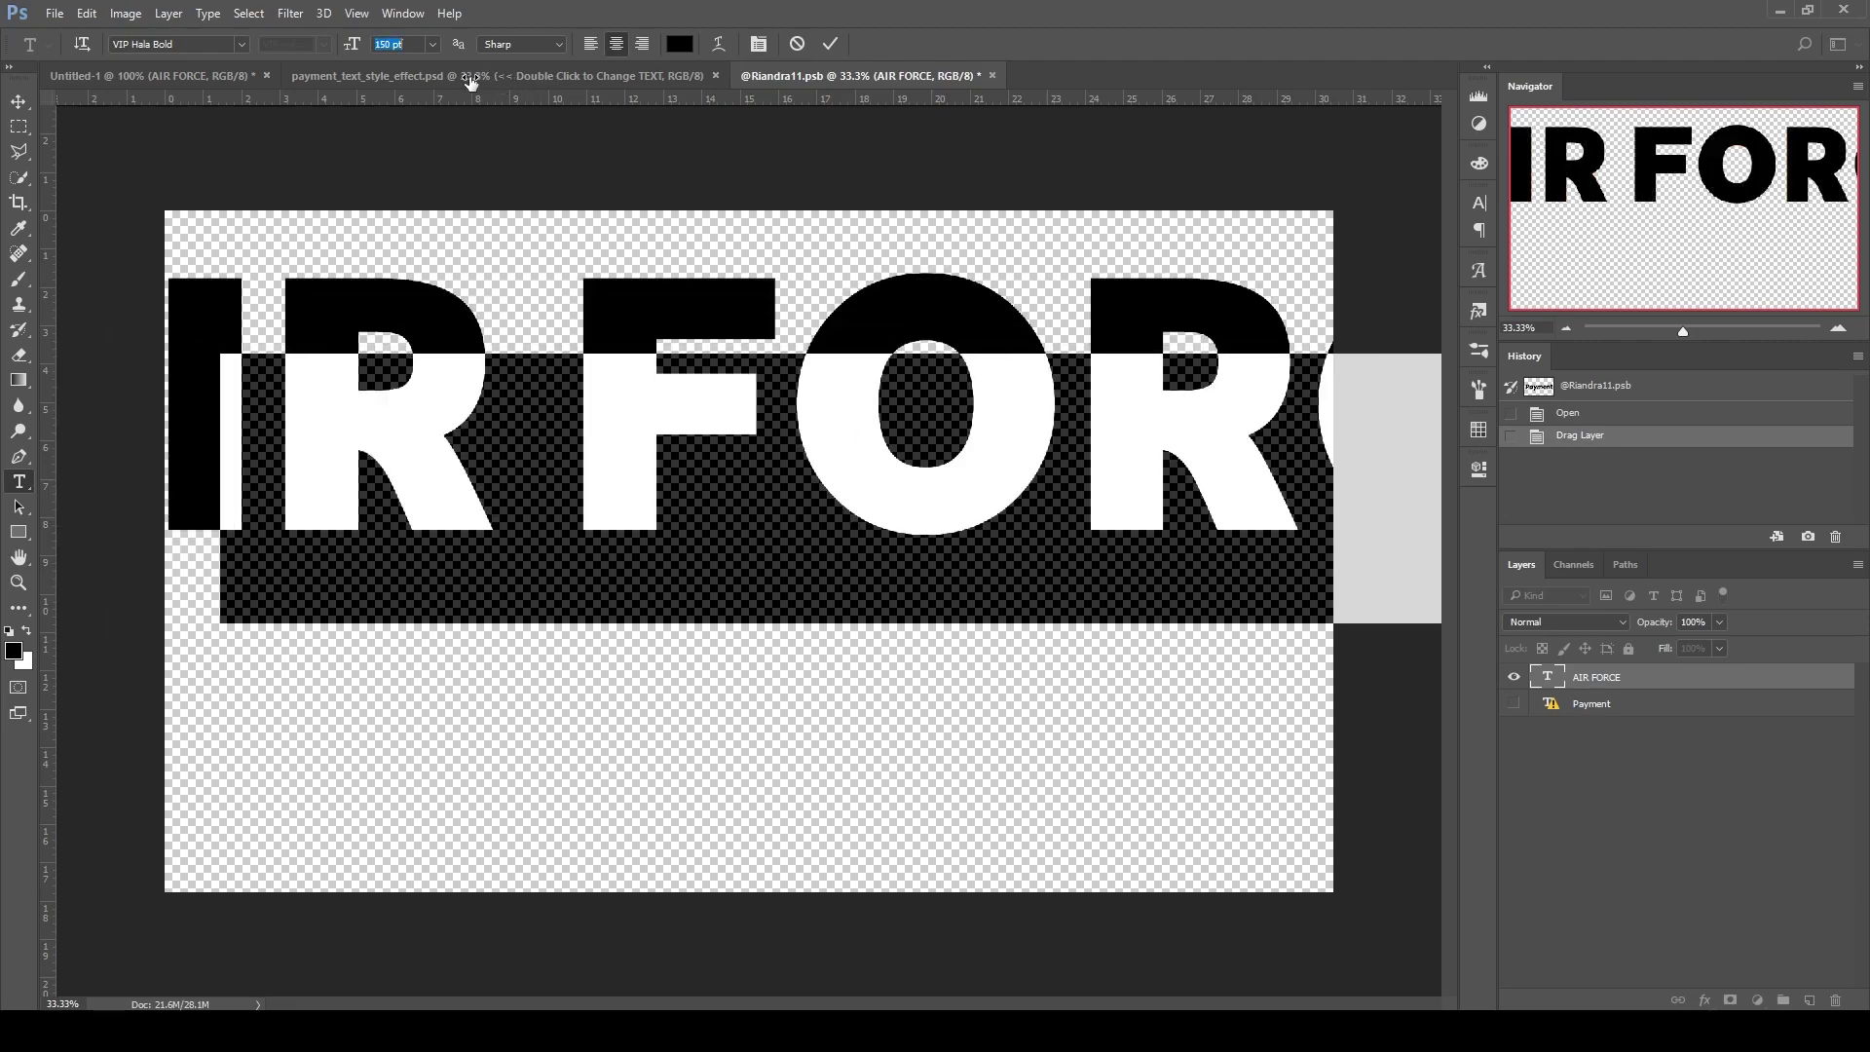
left_click(18, 101)
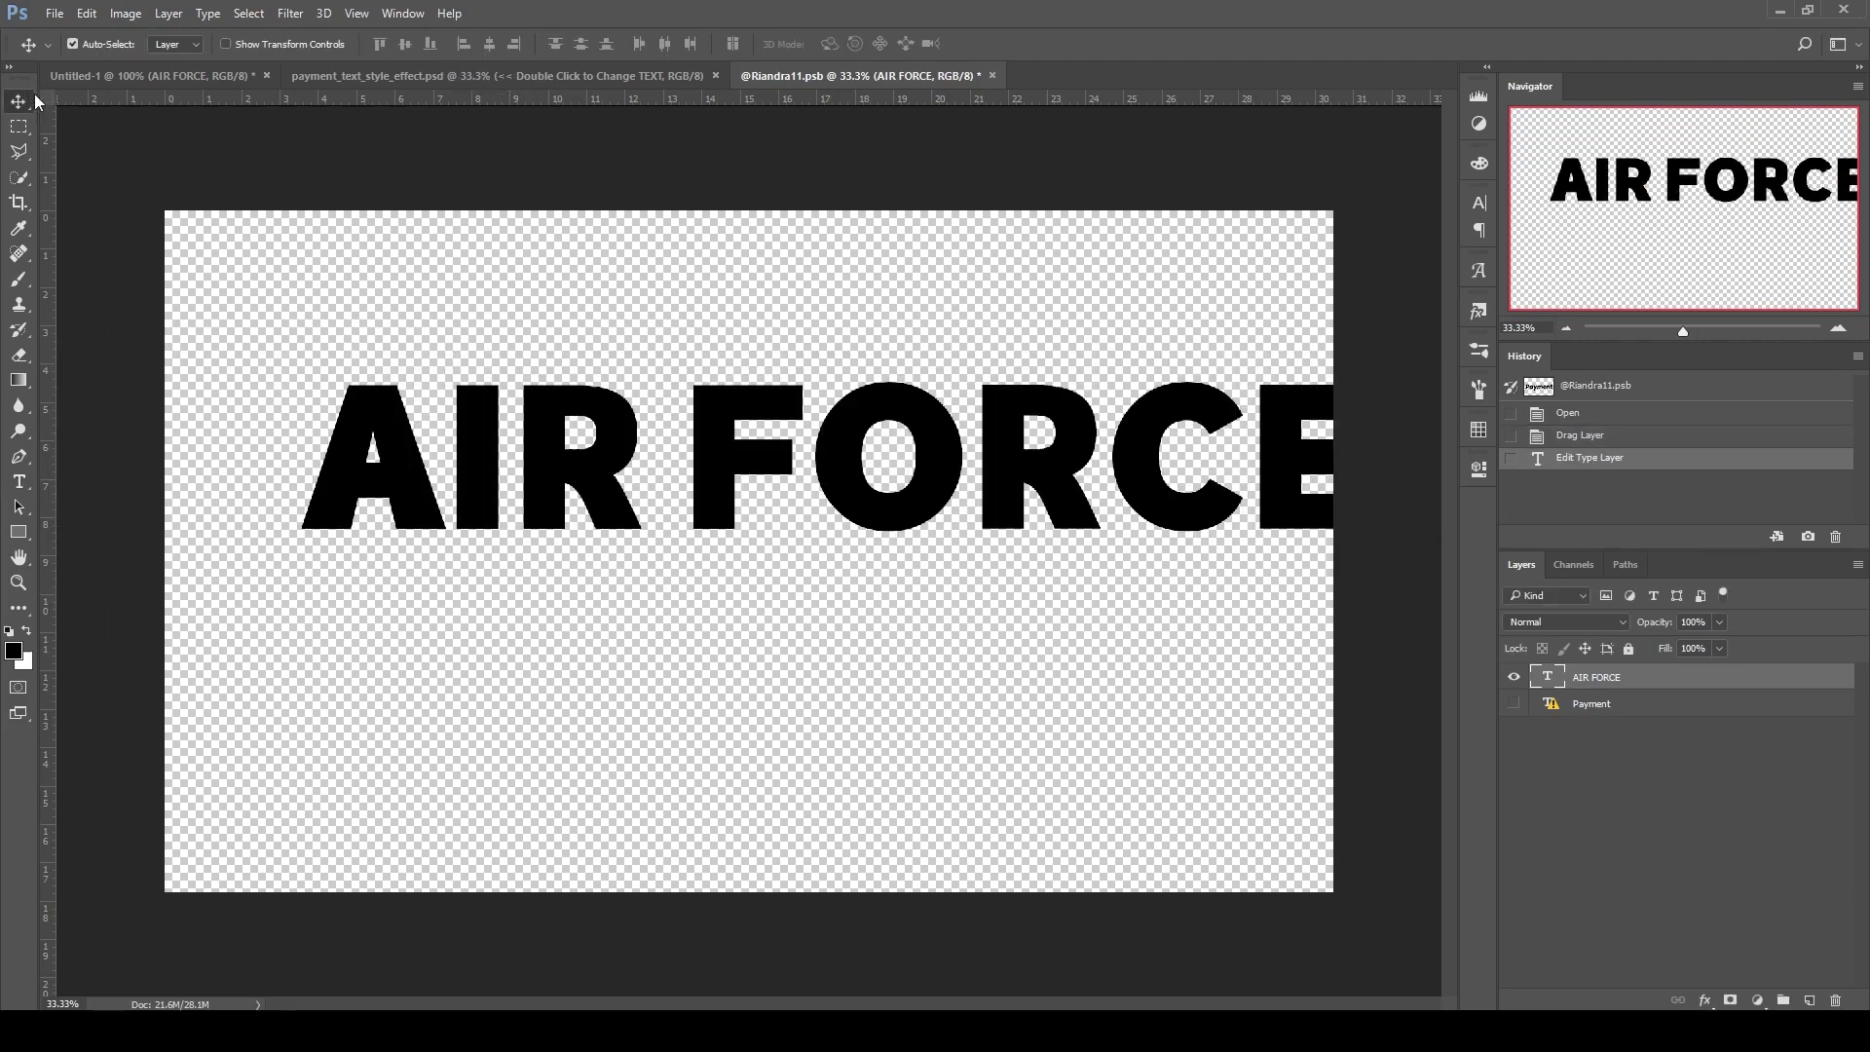
Centre AIR FORCE vertically and horizontally on the canvas, then save and close the .psb
key("ctrl+a")
left_click(405, 43)
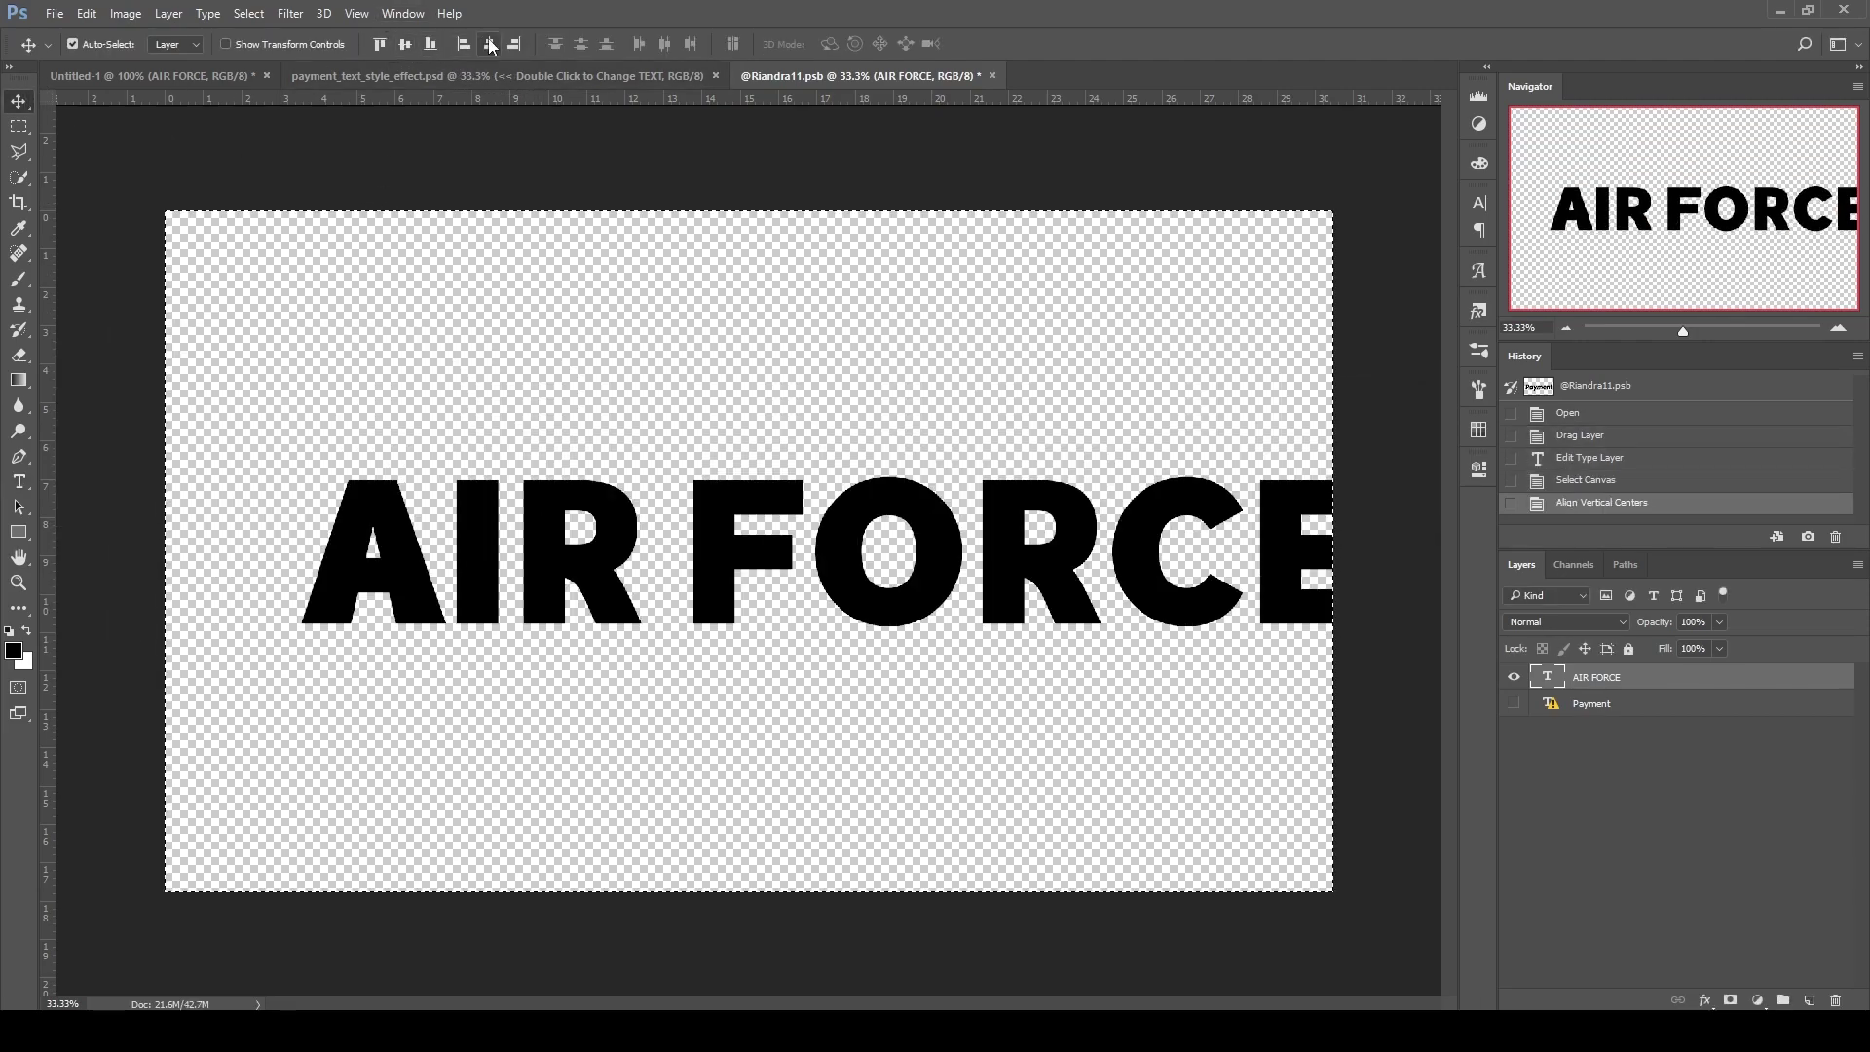
left_click(489, 44)
key("ctrl+d")
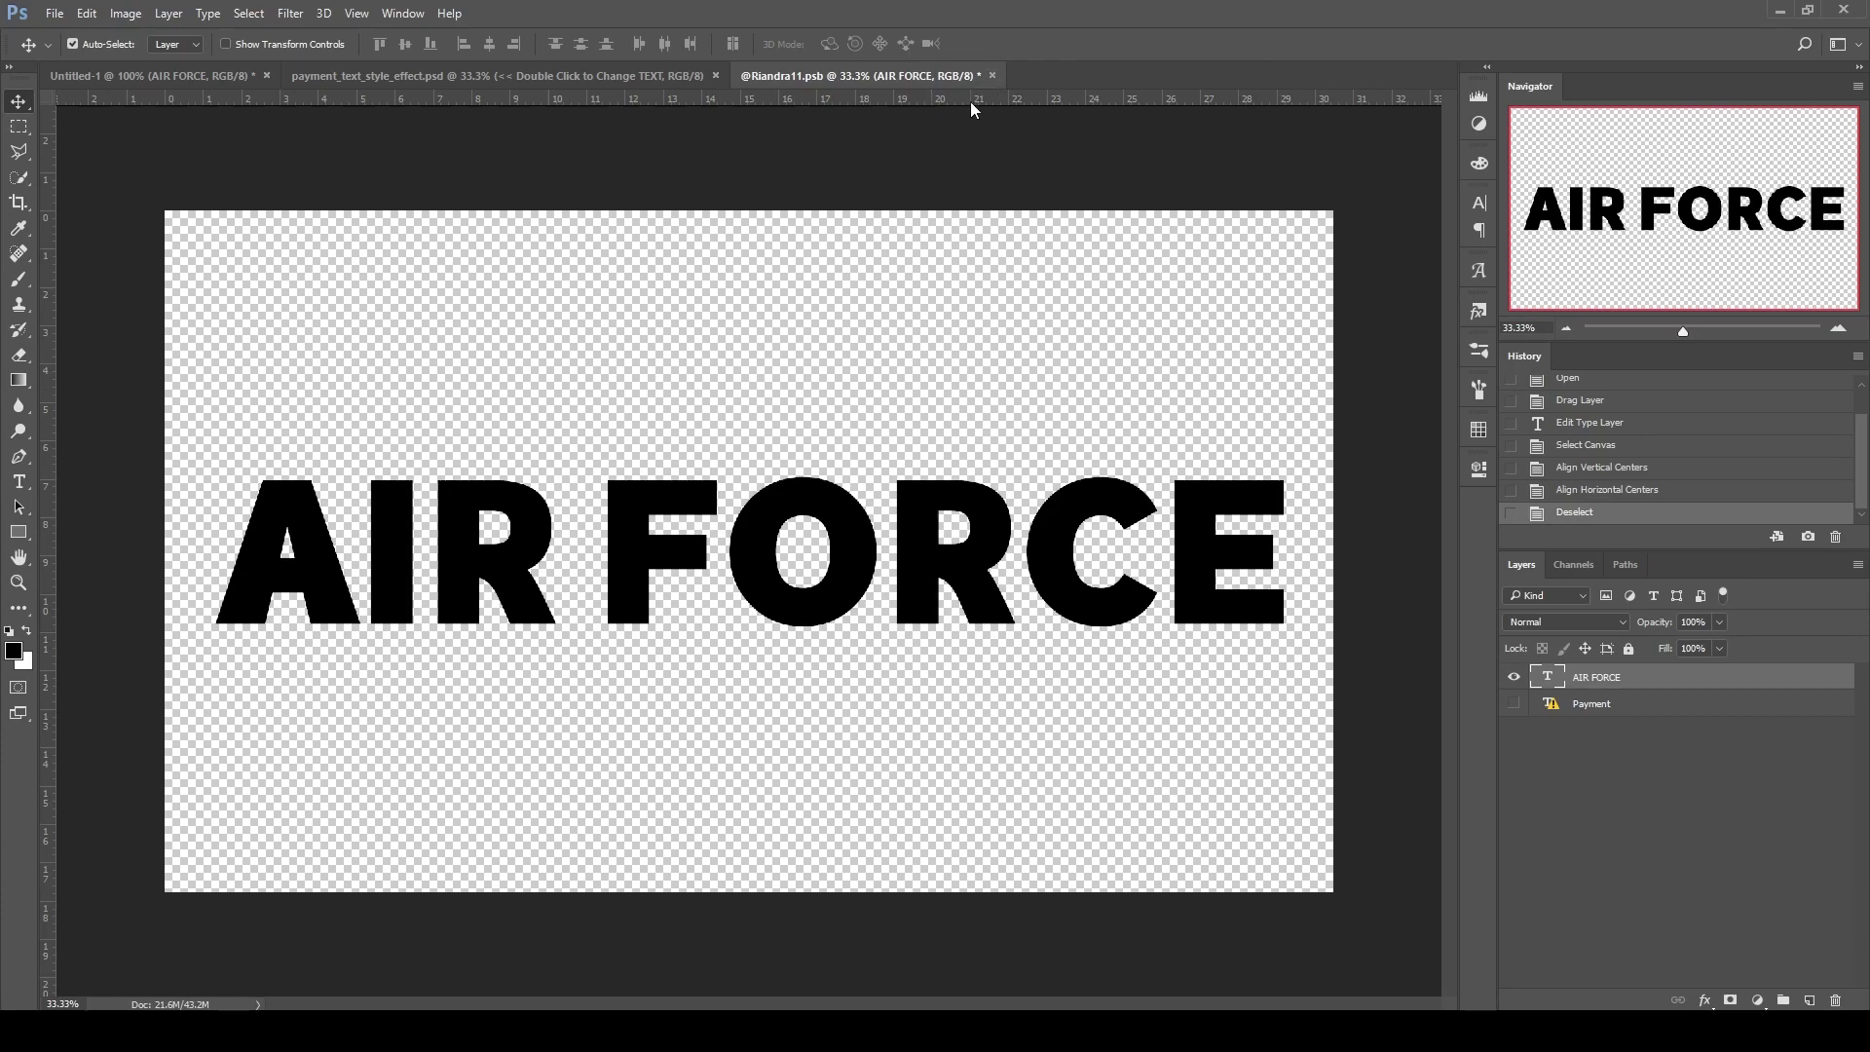
key("ctrl+s")
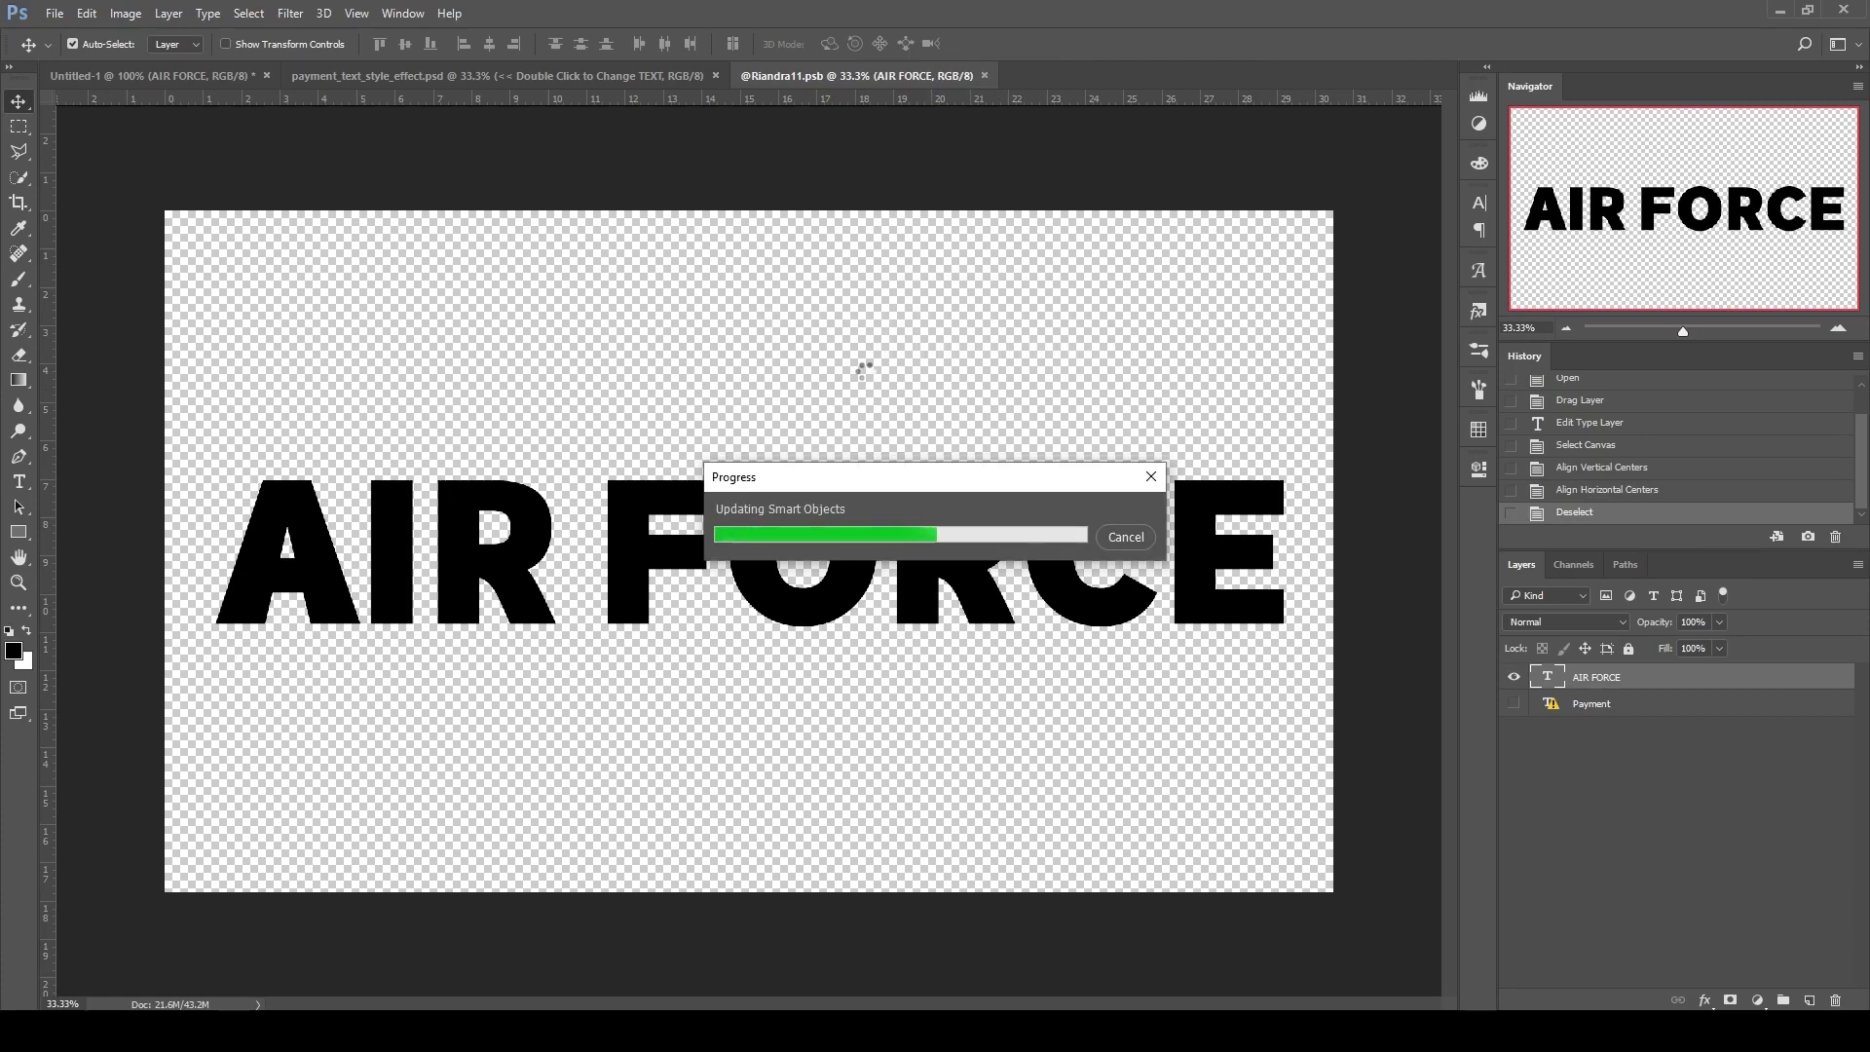
key("ctrl+w")
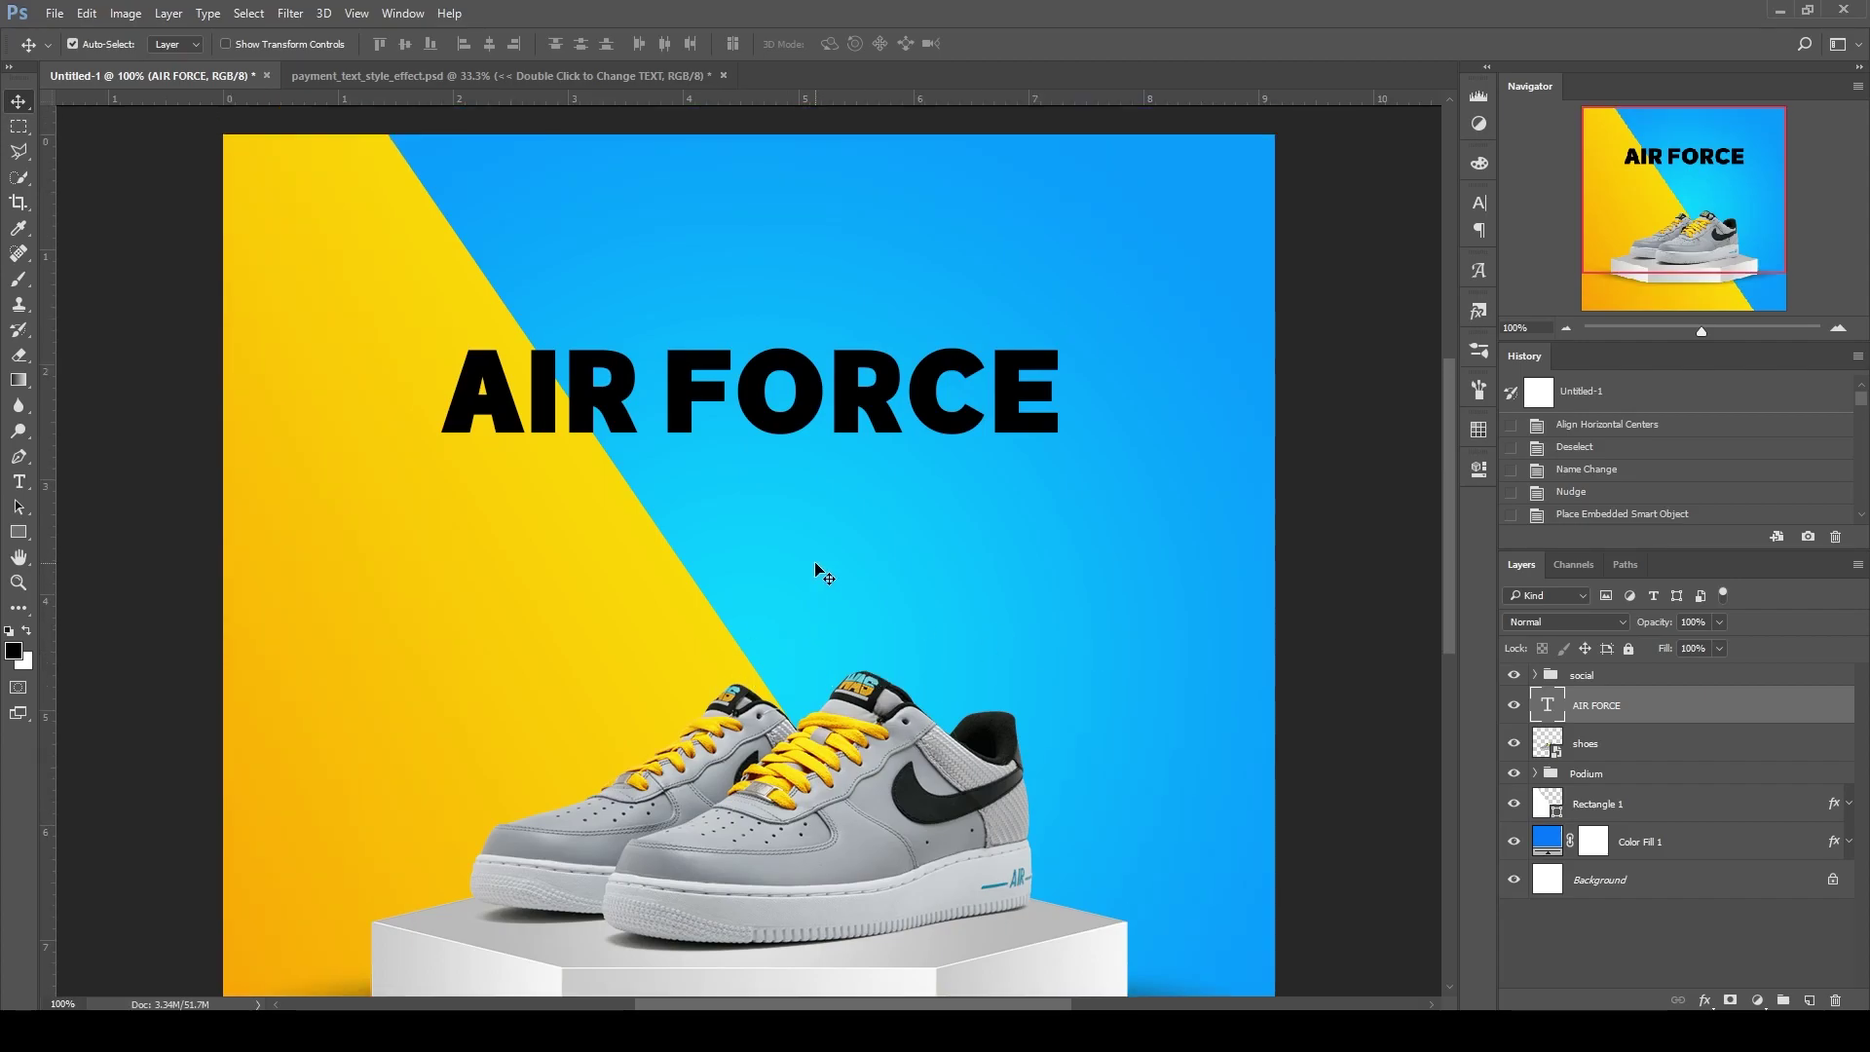
In the text-effect template, collapse the Title, FX Text and Background groups and hide Title
scroll(825, 389, "up", 3)
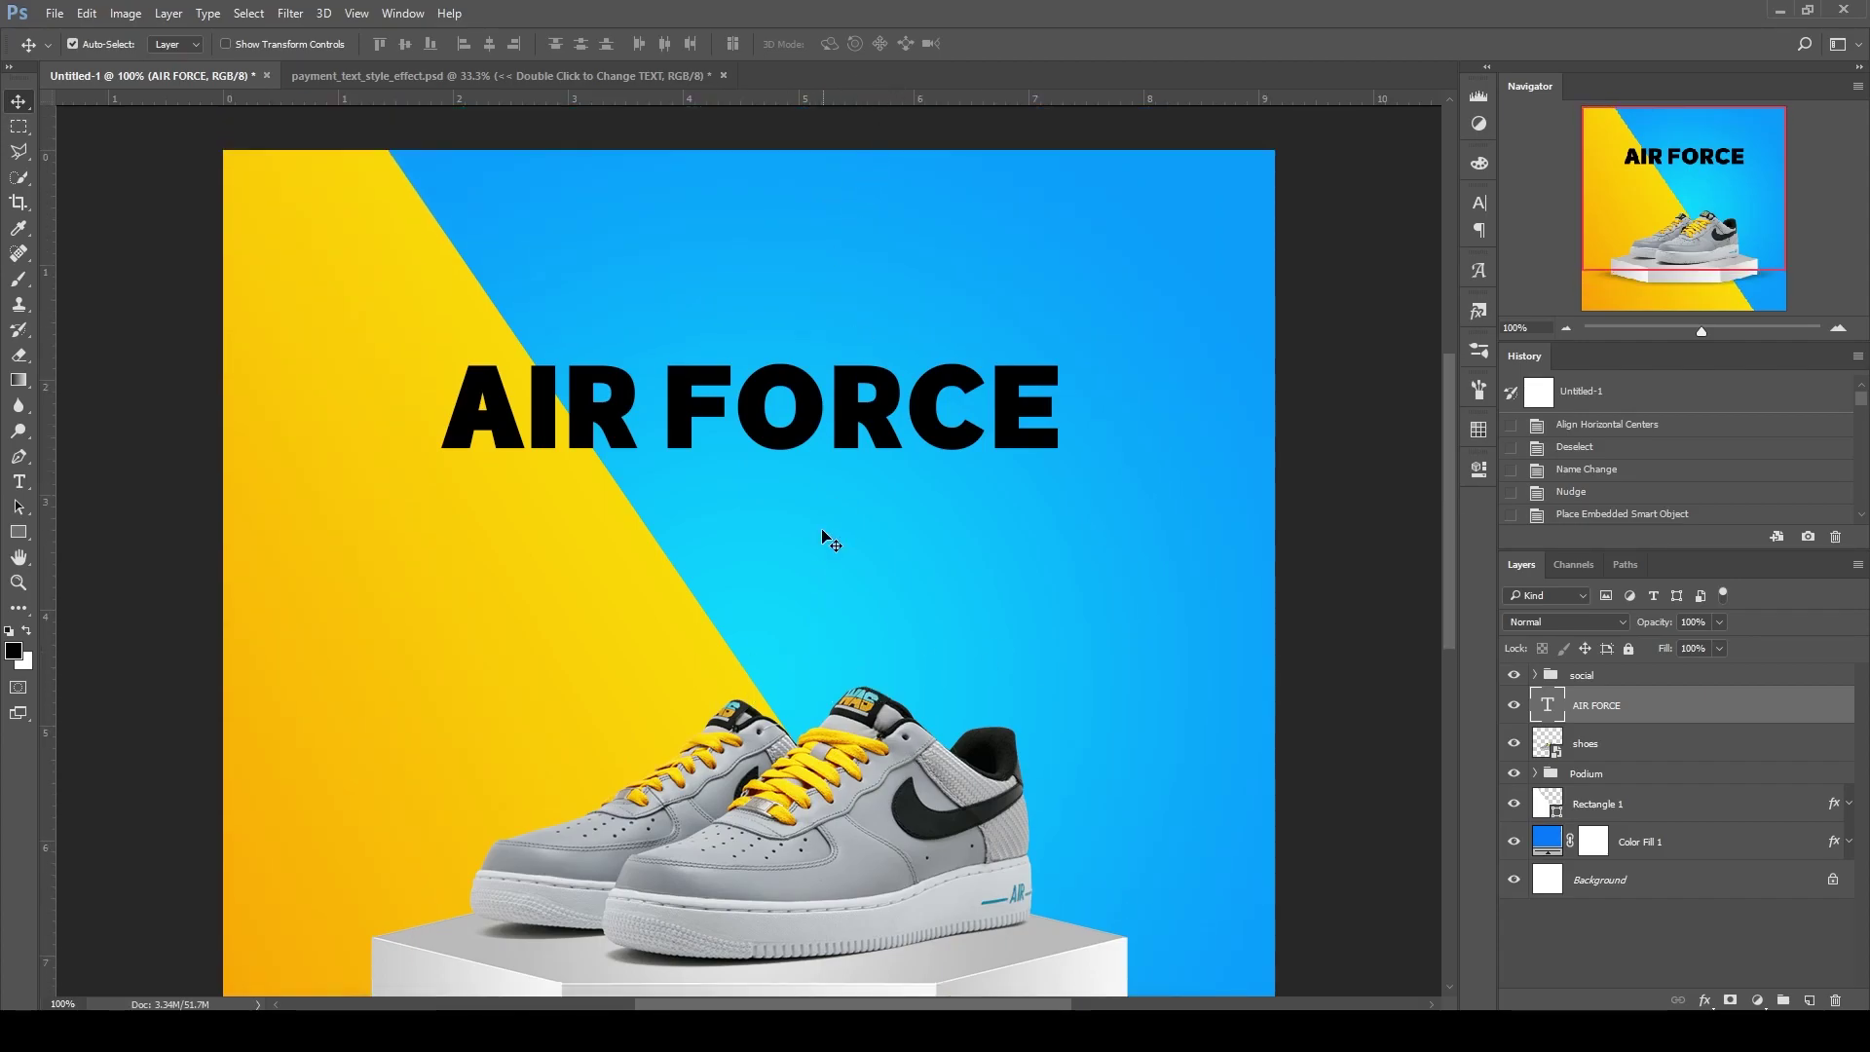
scroll(826, 539, "down", 3)
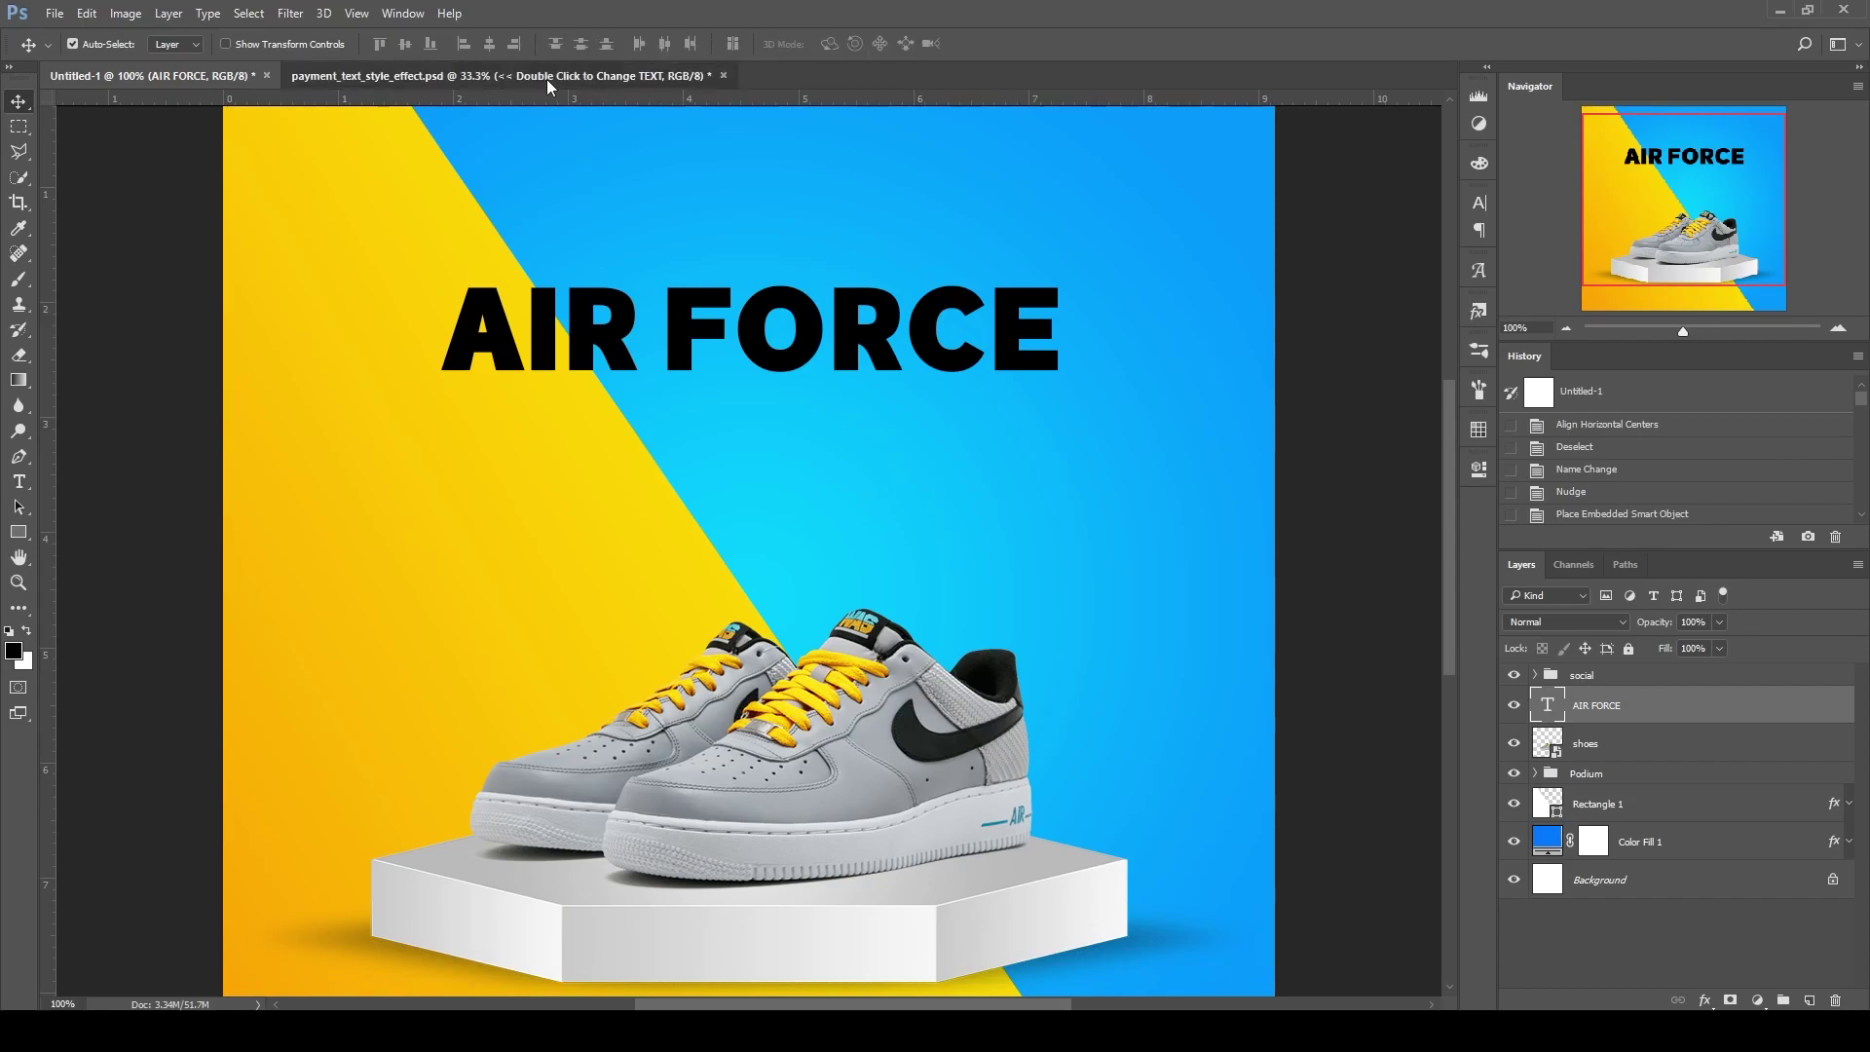
key("ctrl+Tab")
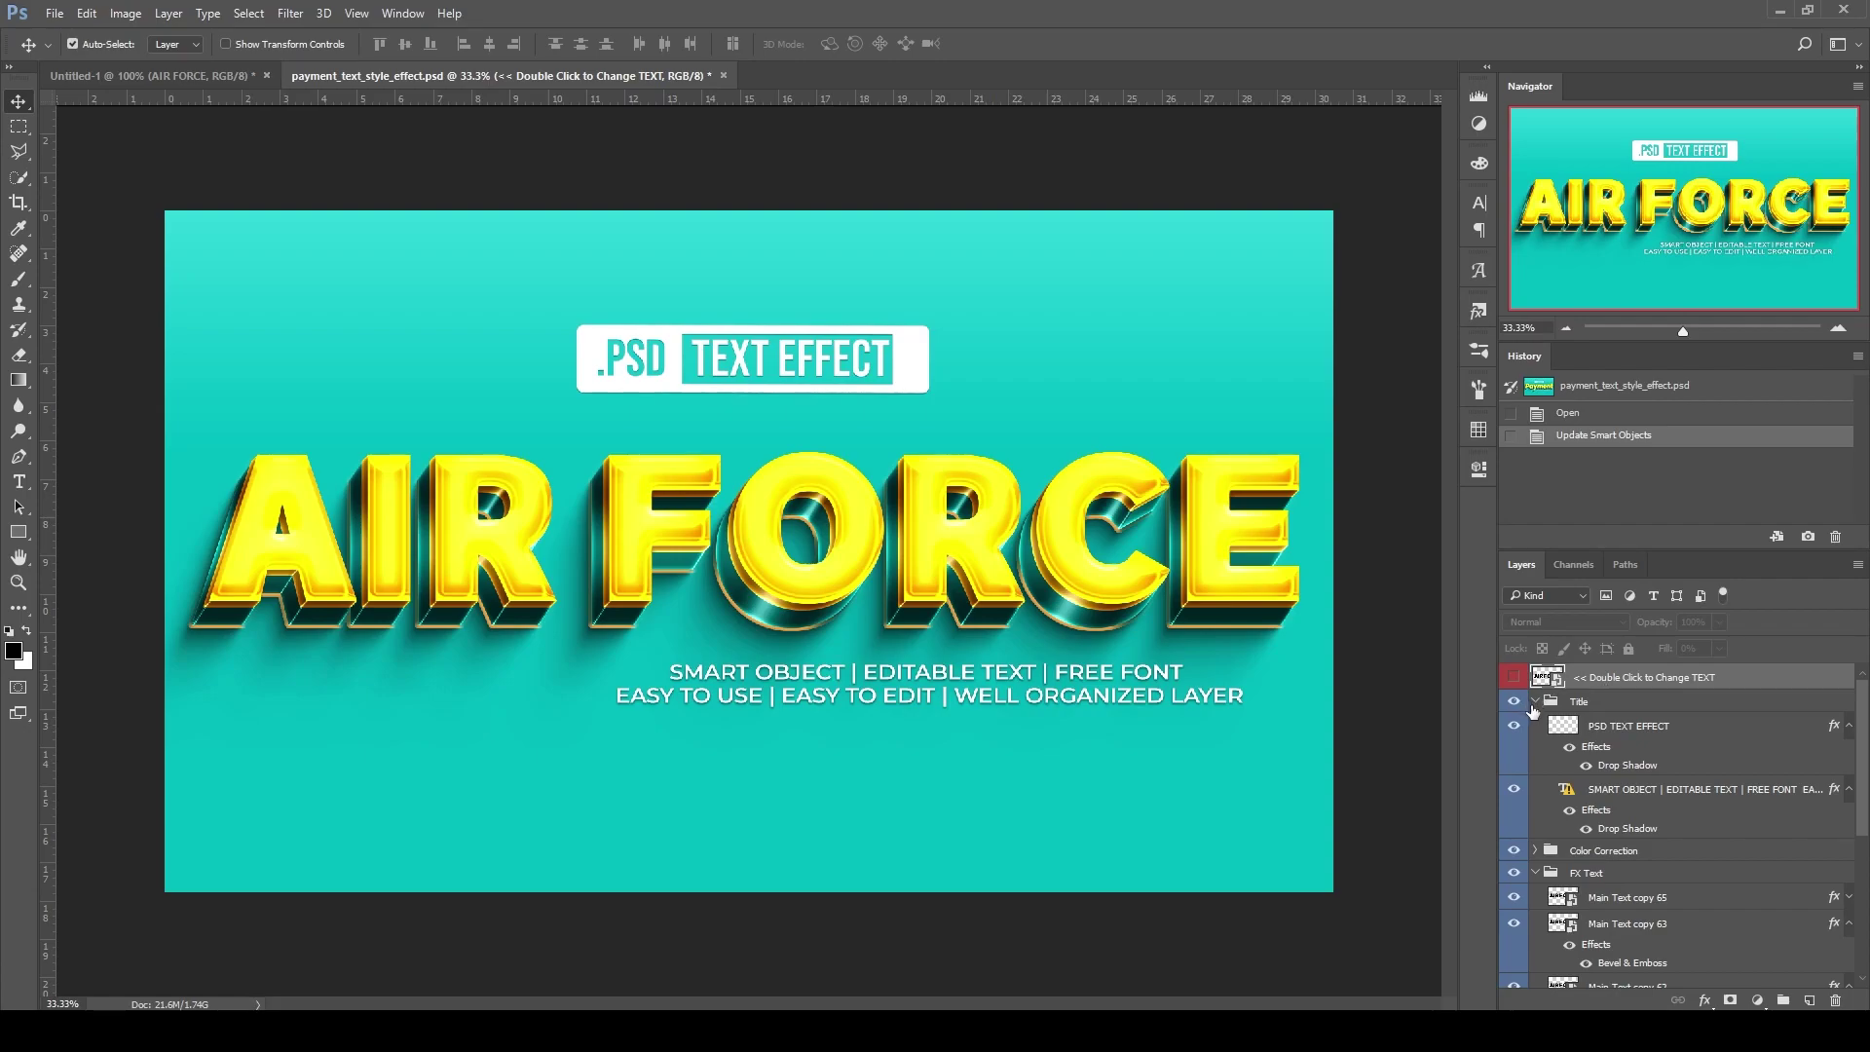
left_click(1536, 703)
left_click(1536, 746)
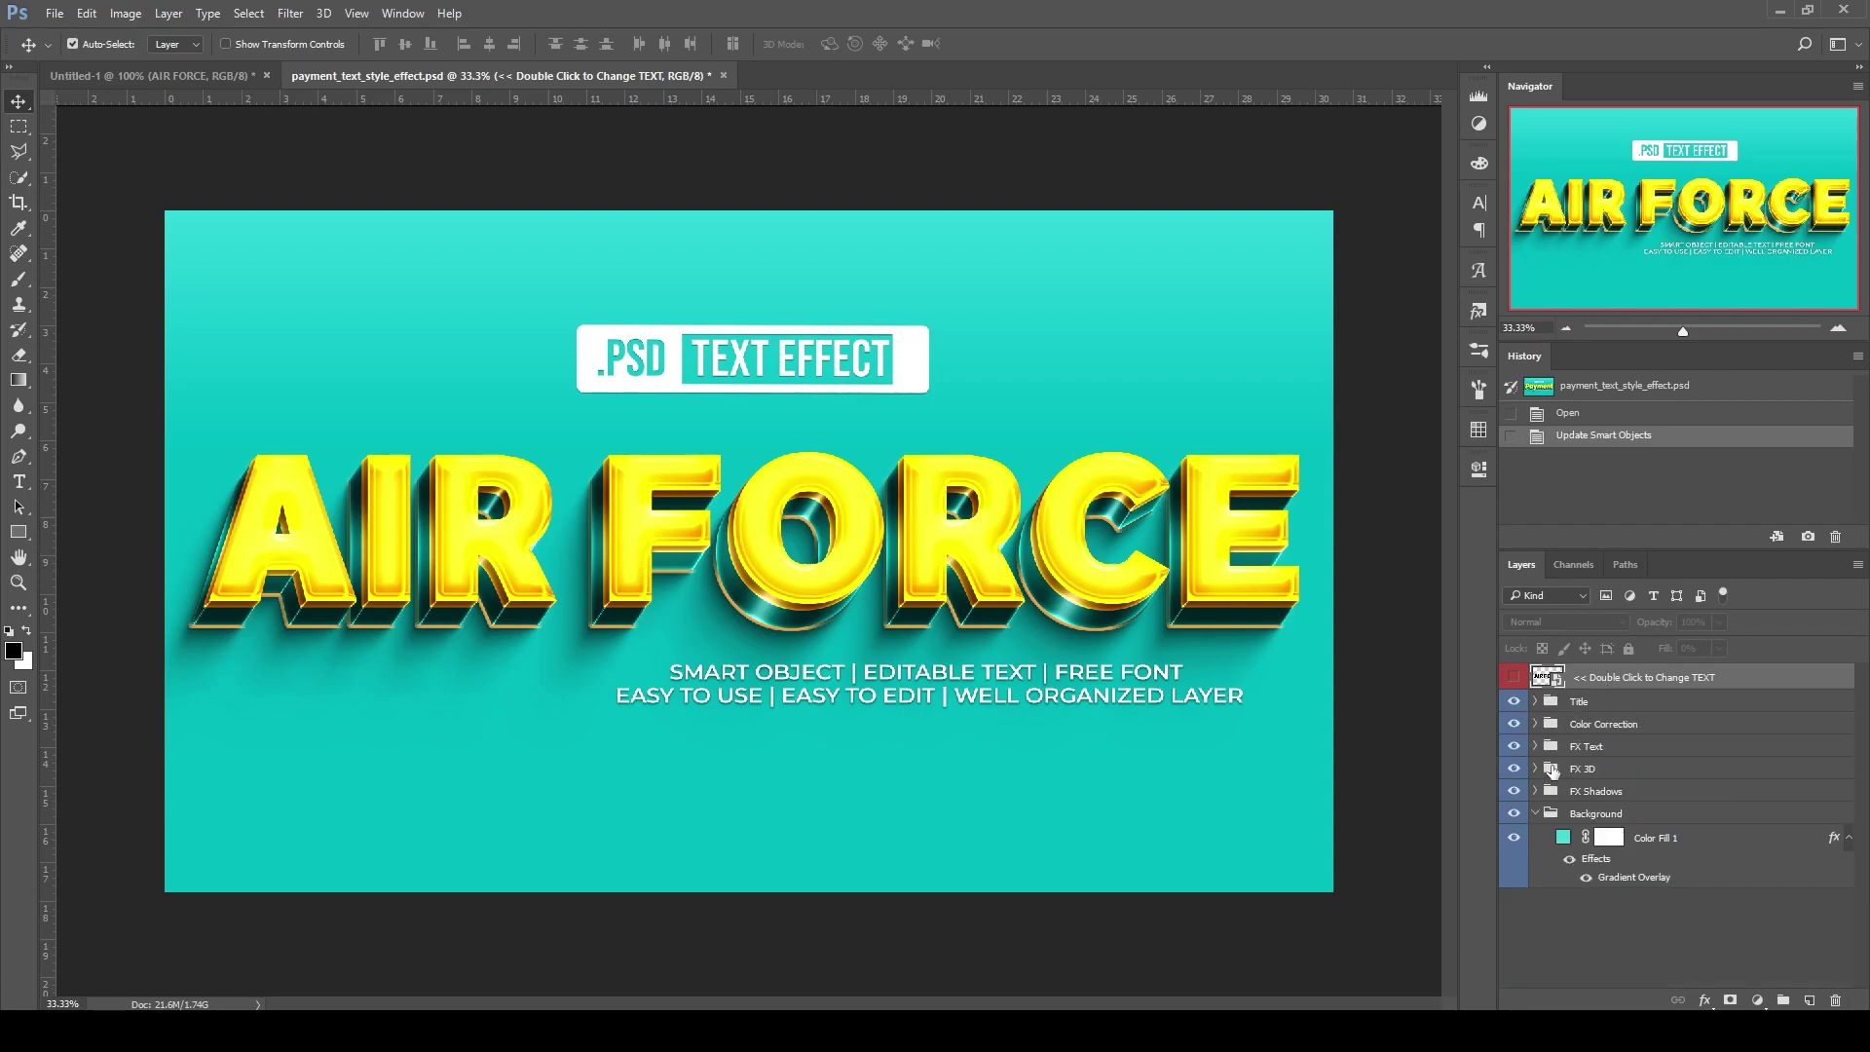
left_click(1535, 813)
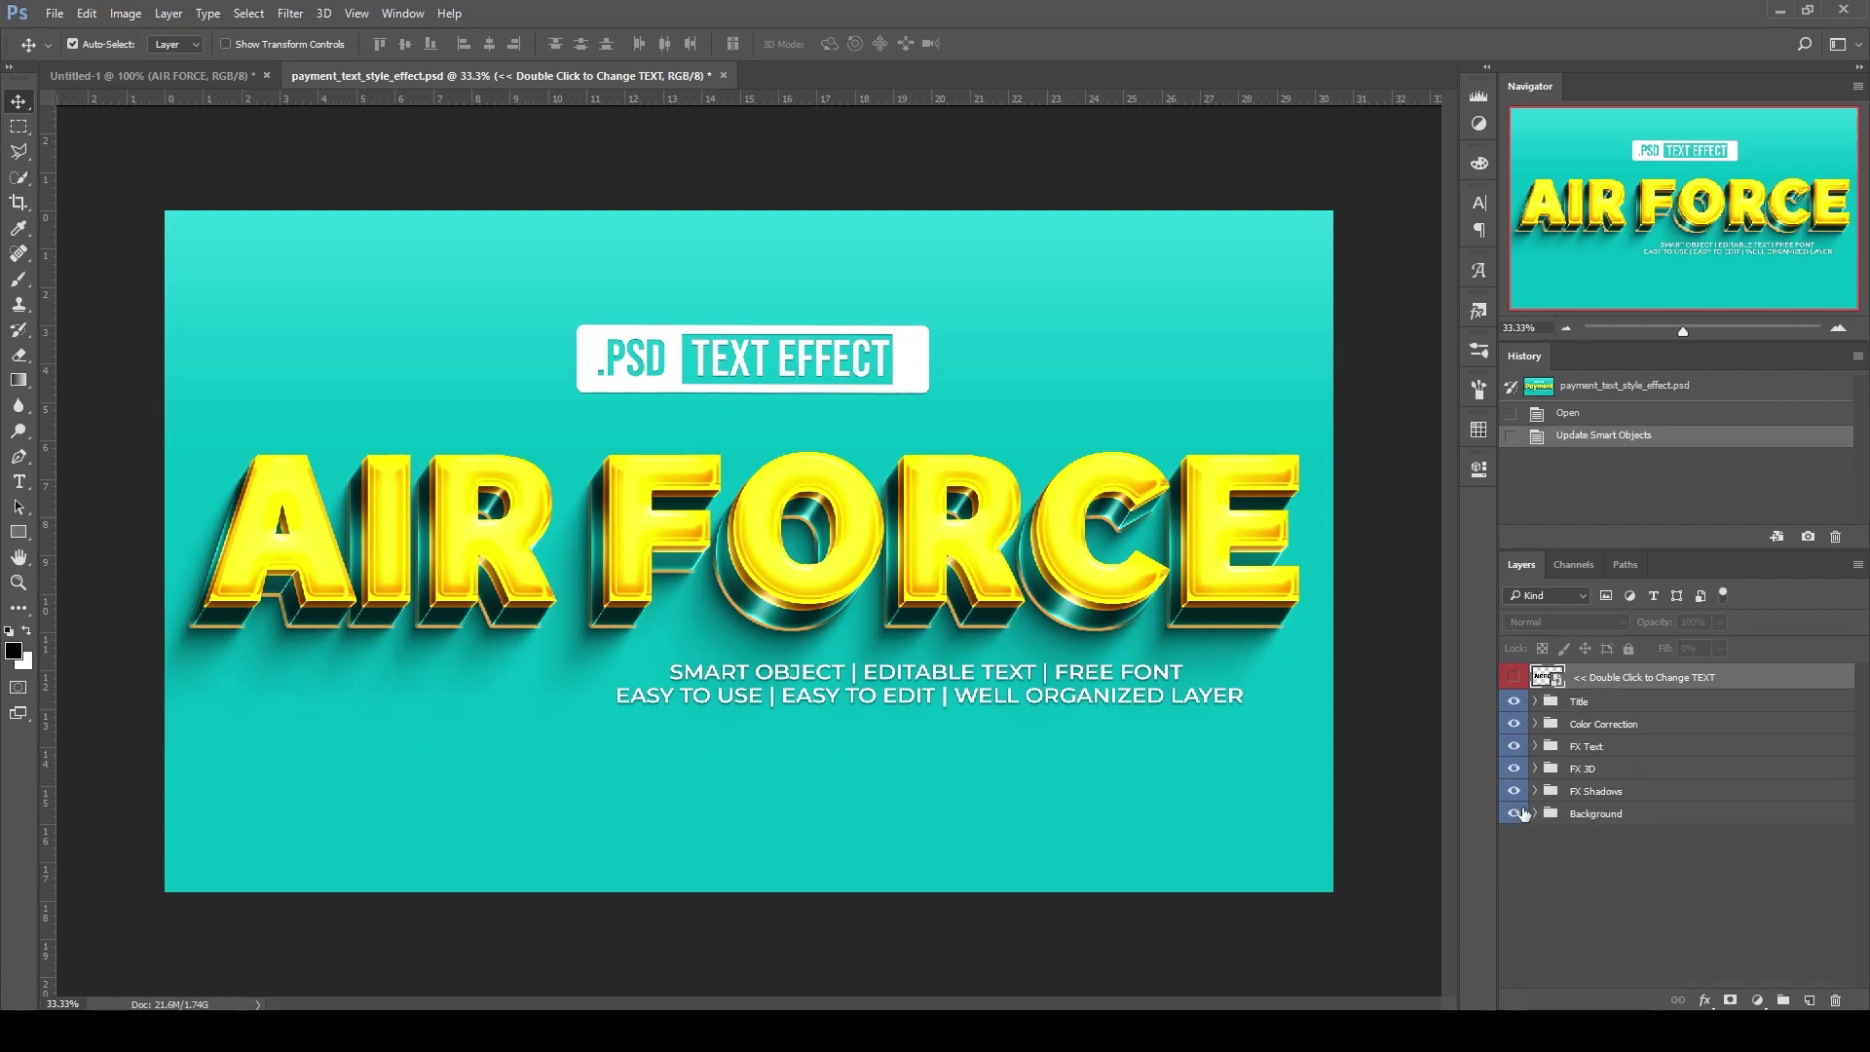
left_click(1514, 703)
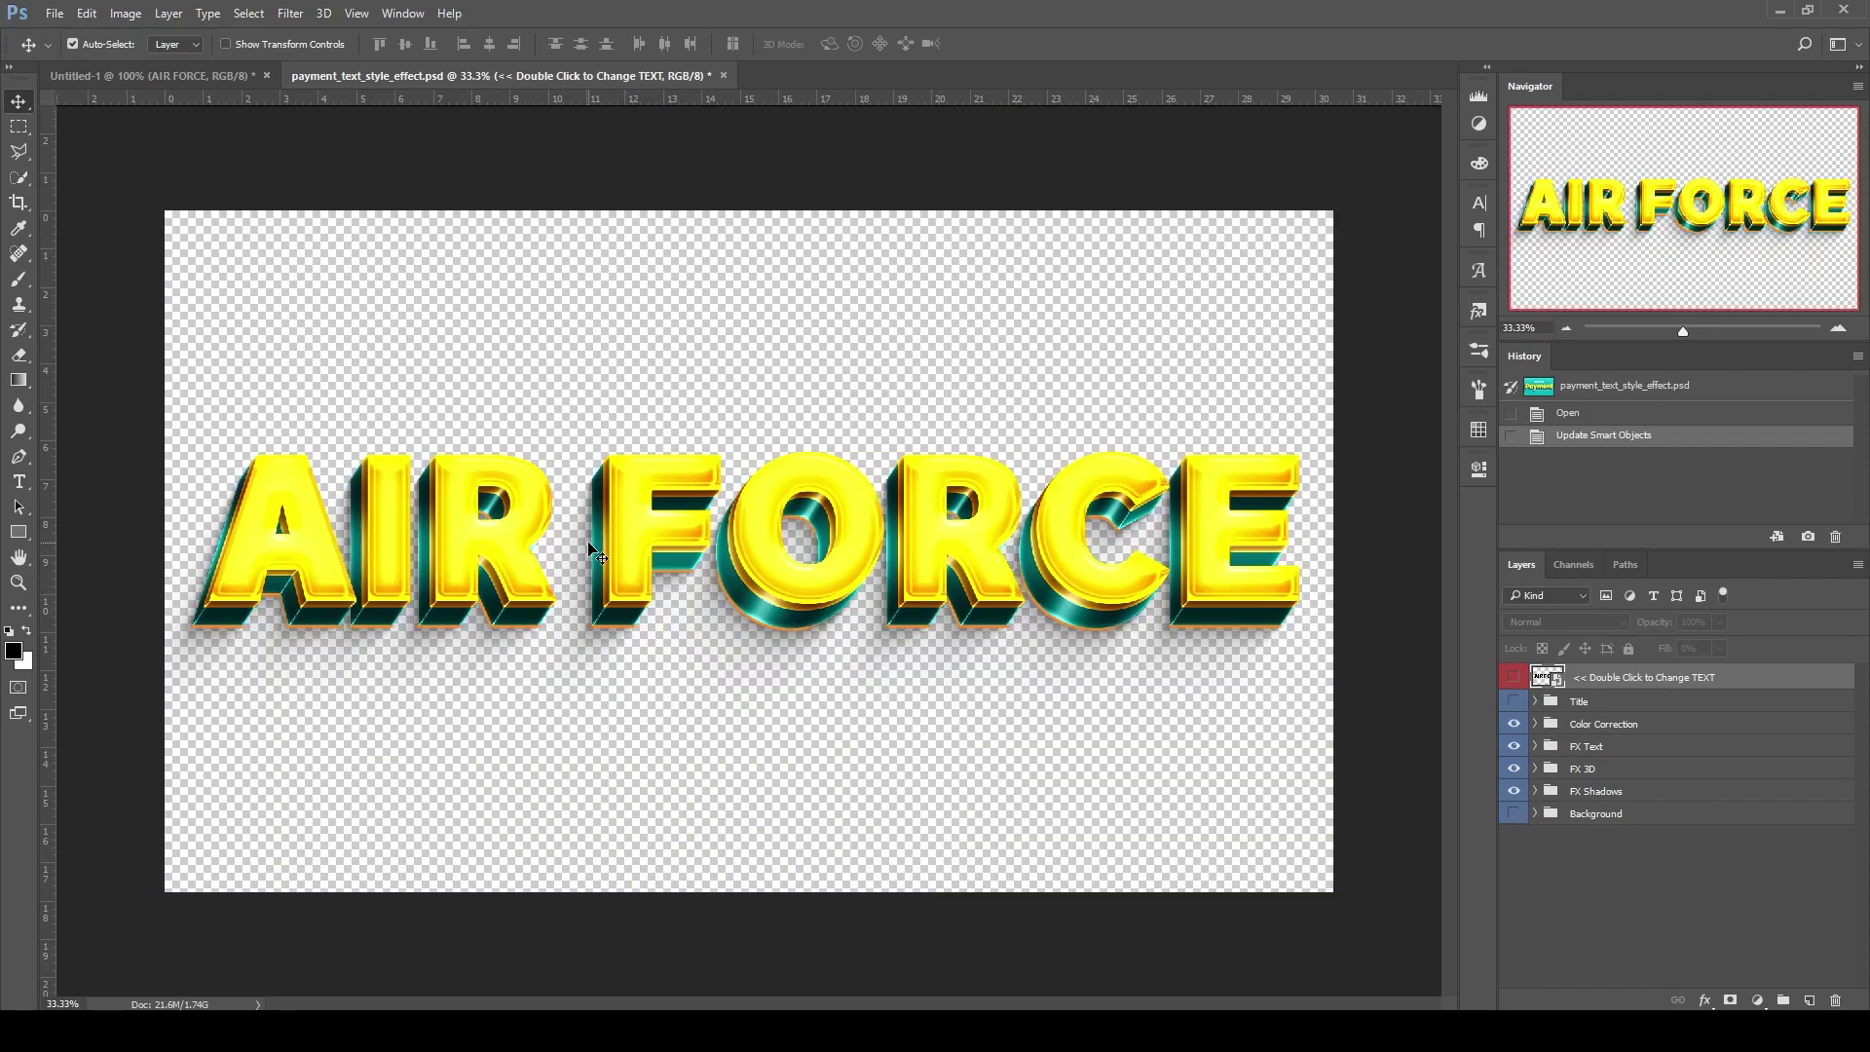
Convert Color Correction plus the FX Text, FX 3D and FX Shadows groups into one smart object
left_click(1618, 727)
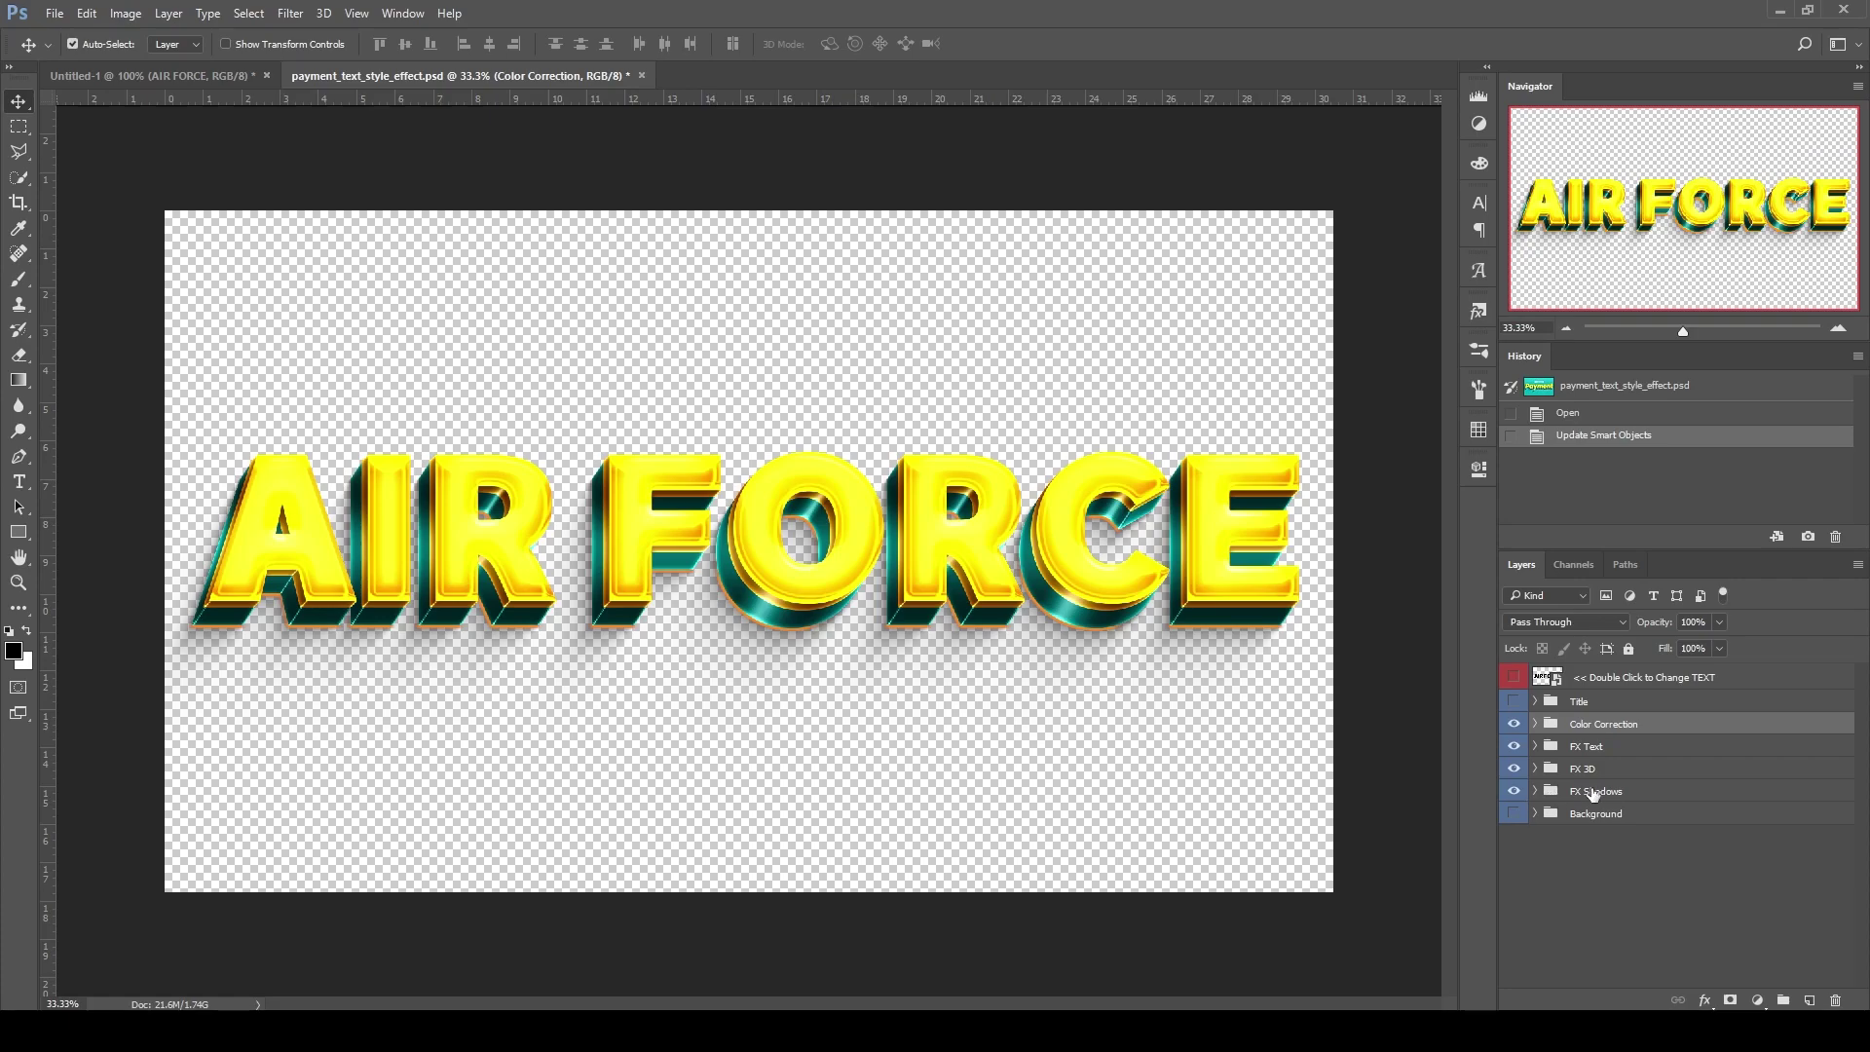
left_click(1597, 790, "shift")
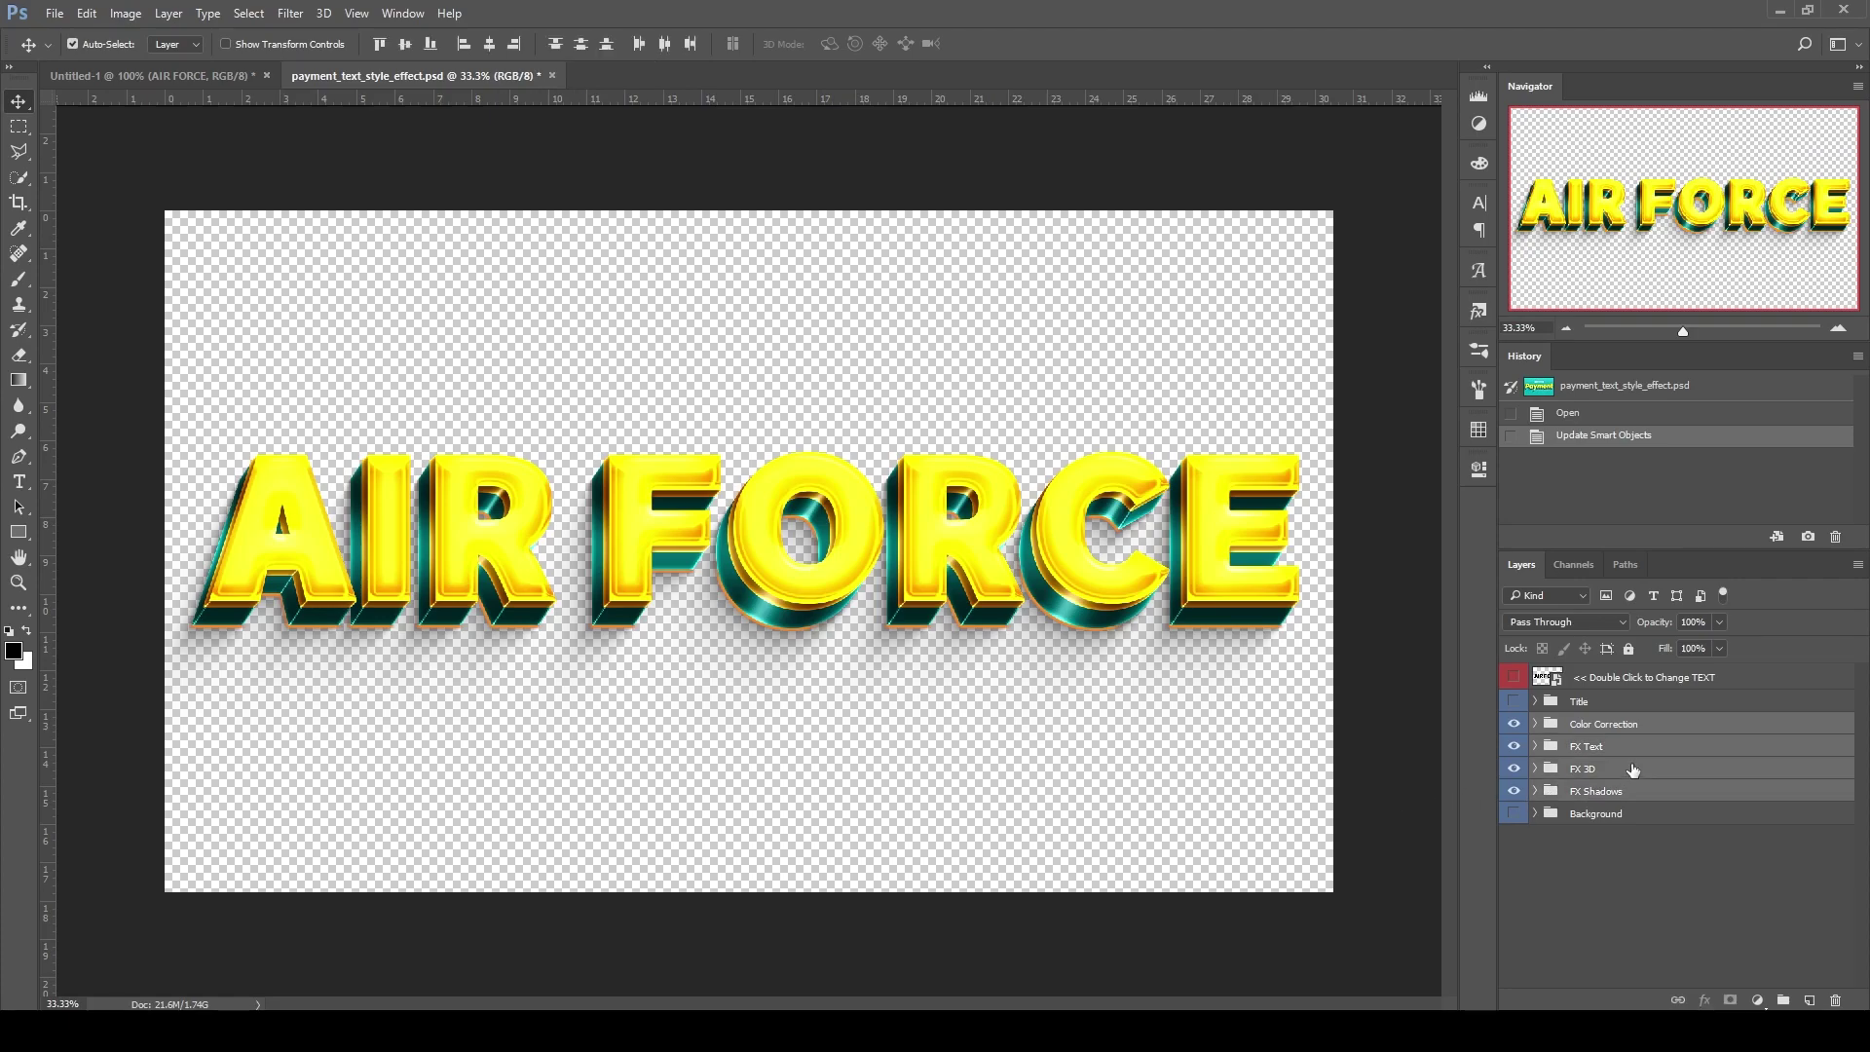
right_click(1632, 762)
left_click(1696, 345)
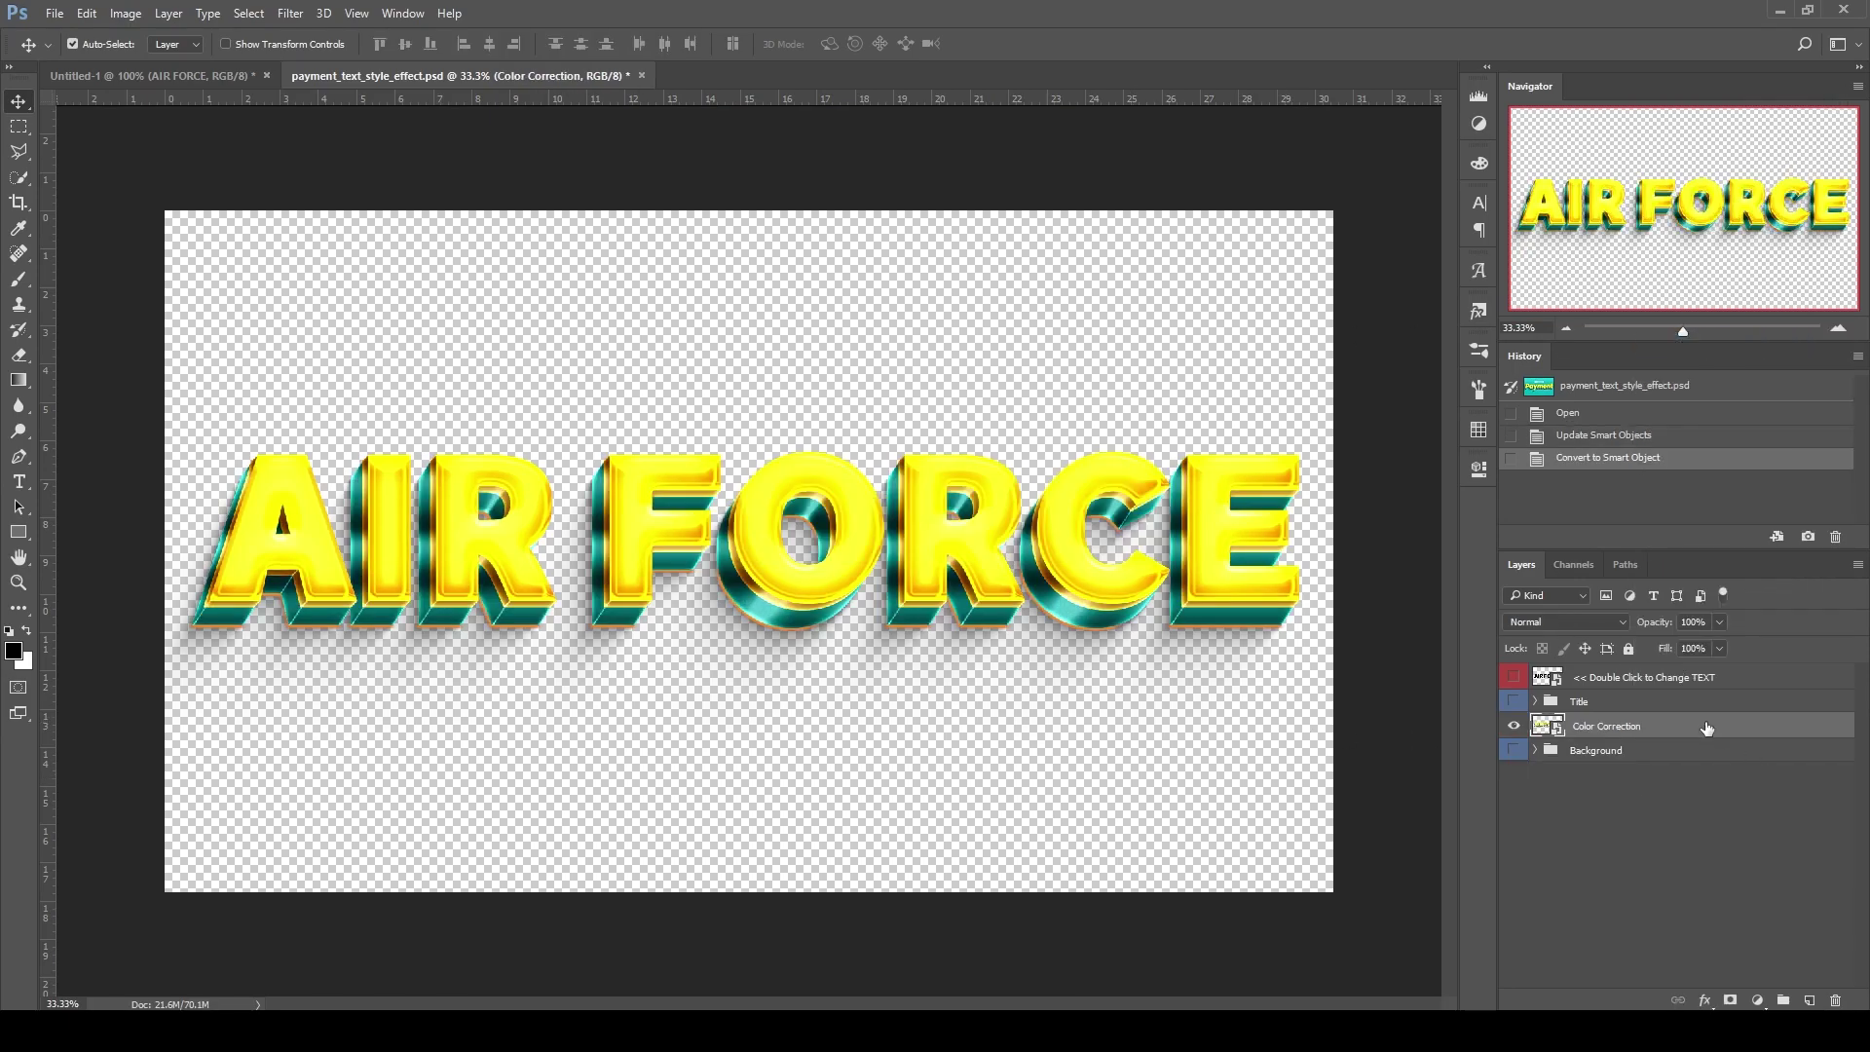
left_click_drag(1706, 728, 234, 75)
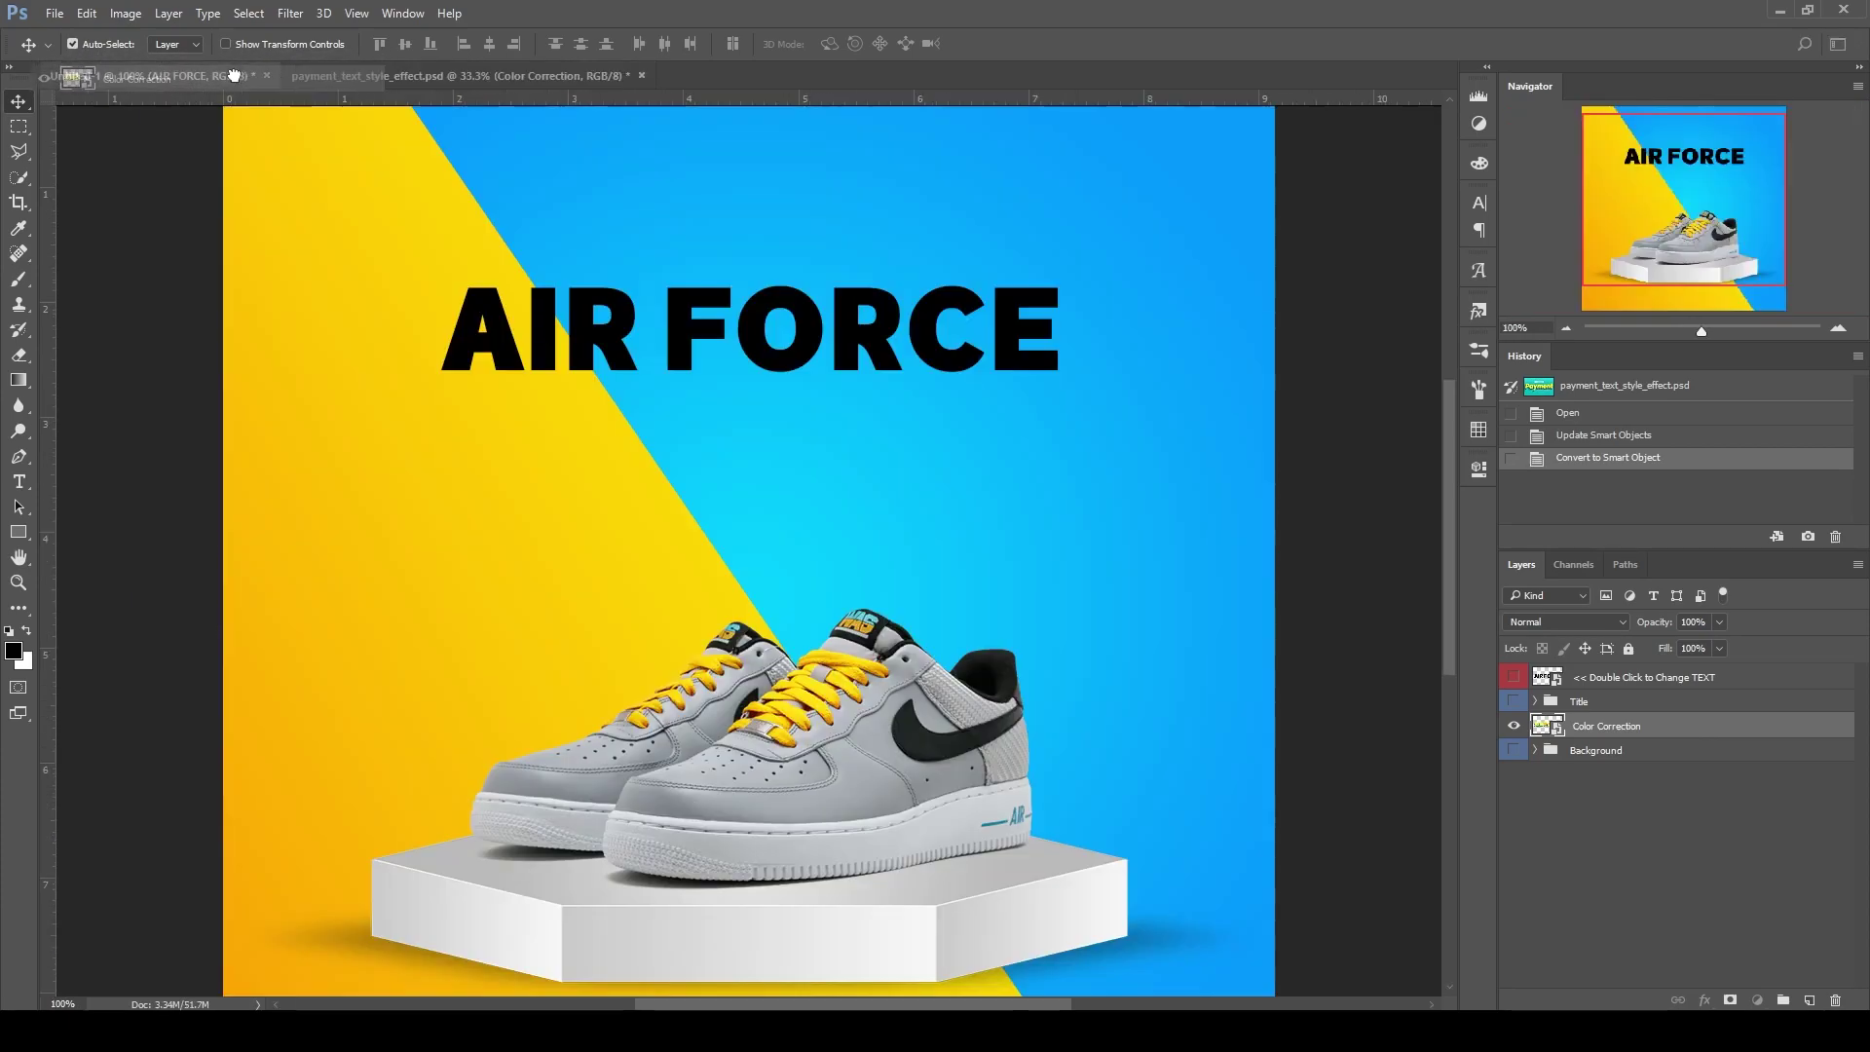
Drop the 3D AIR FORCE smart object into the shoe poster and zoom out to see it
left_click_drag(234, 74, 926, 620)
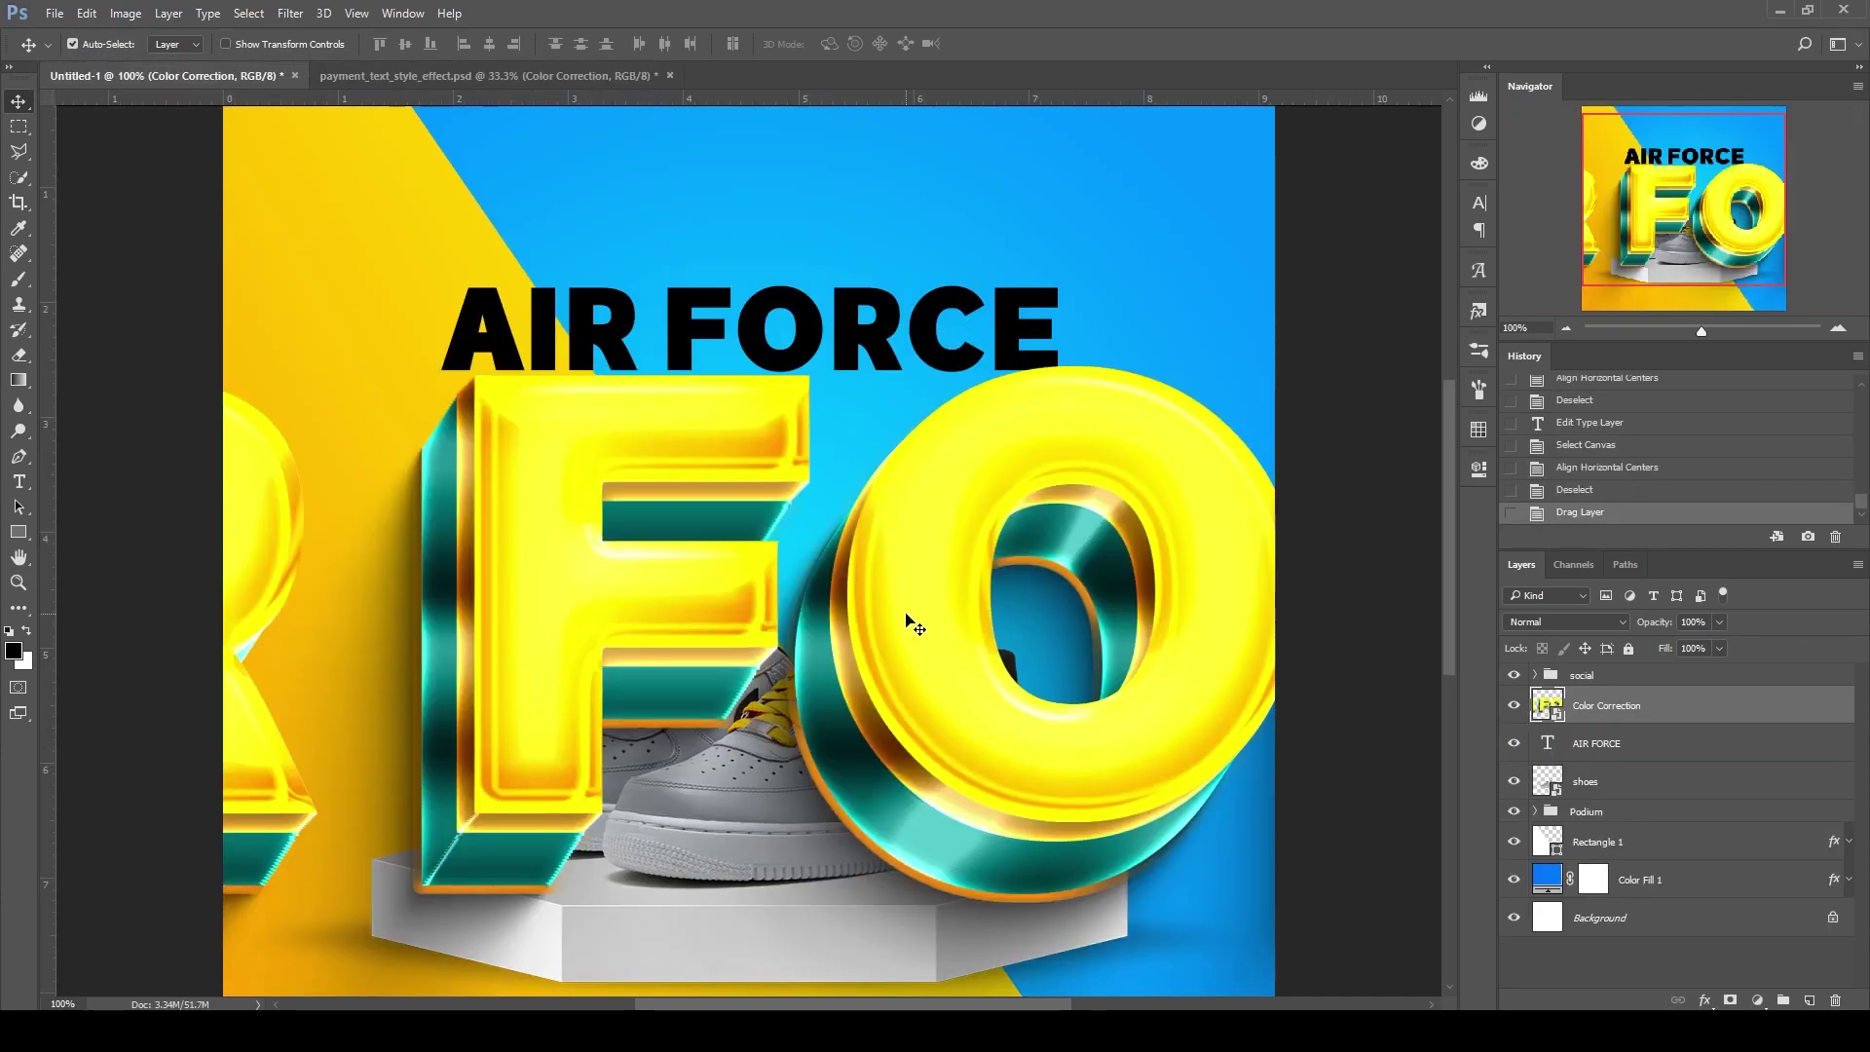
left_click(1565, 330)
left_click(1565, 330)
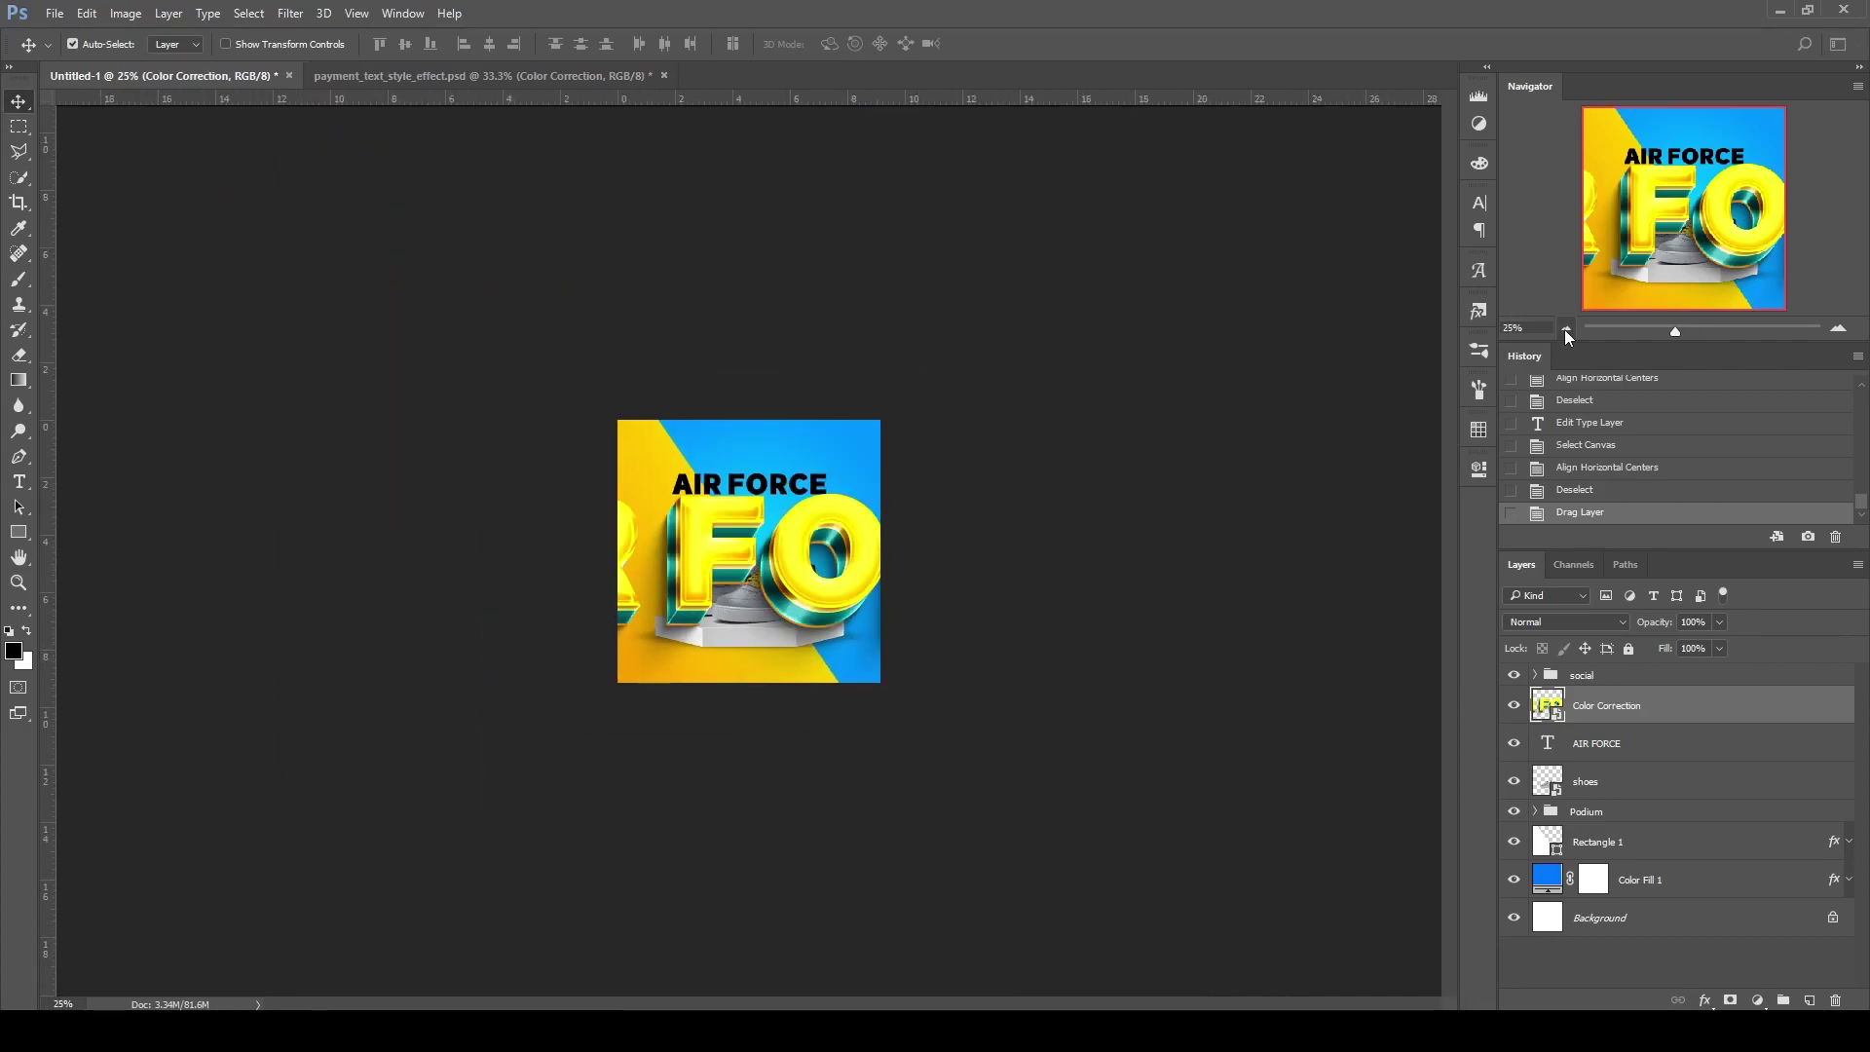
left_click(1565, 330)
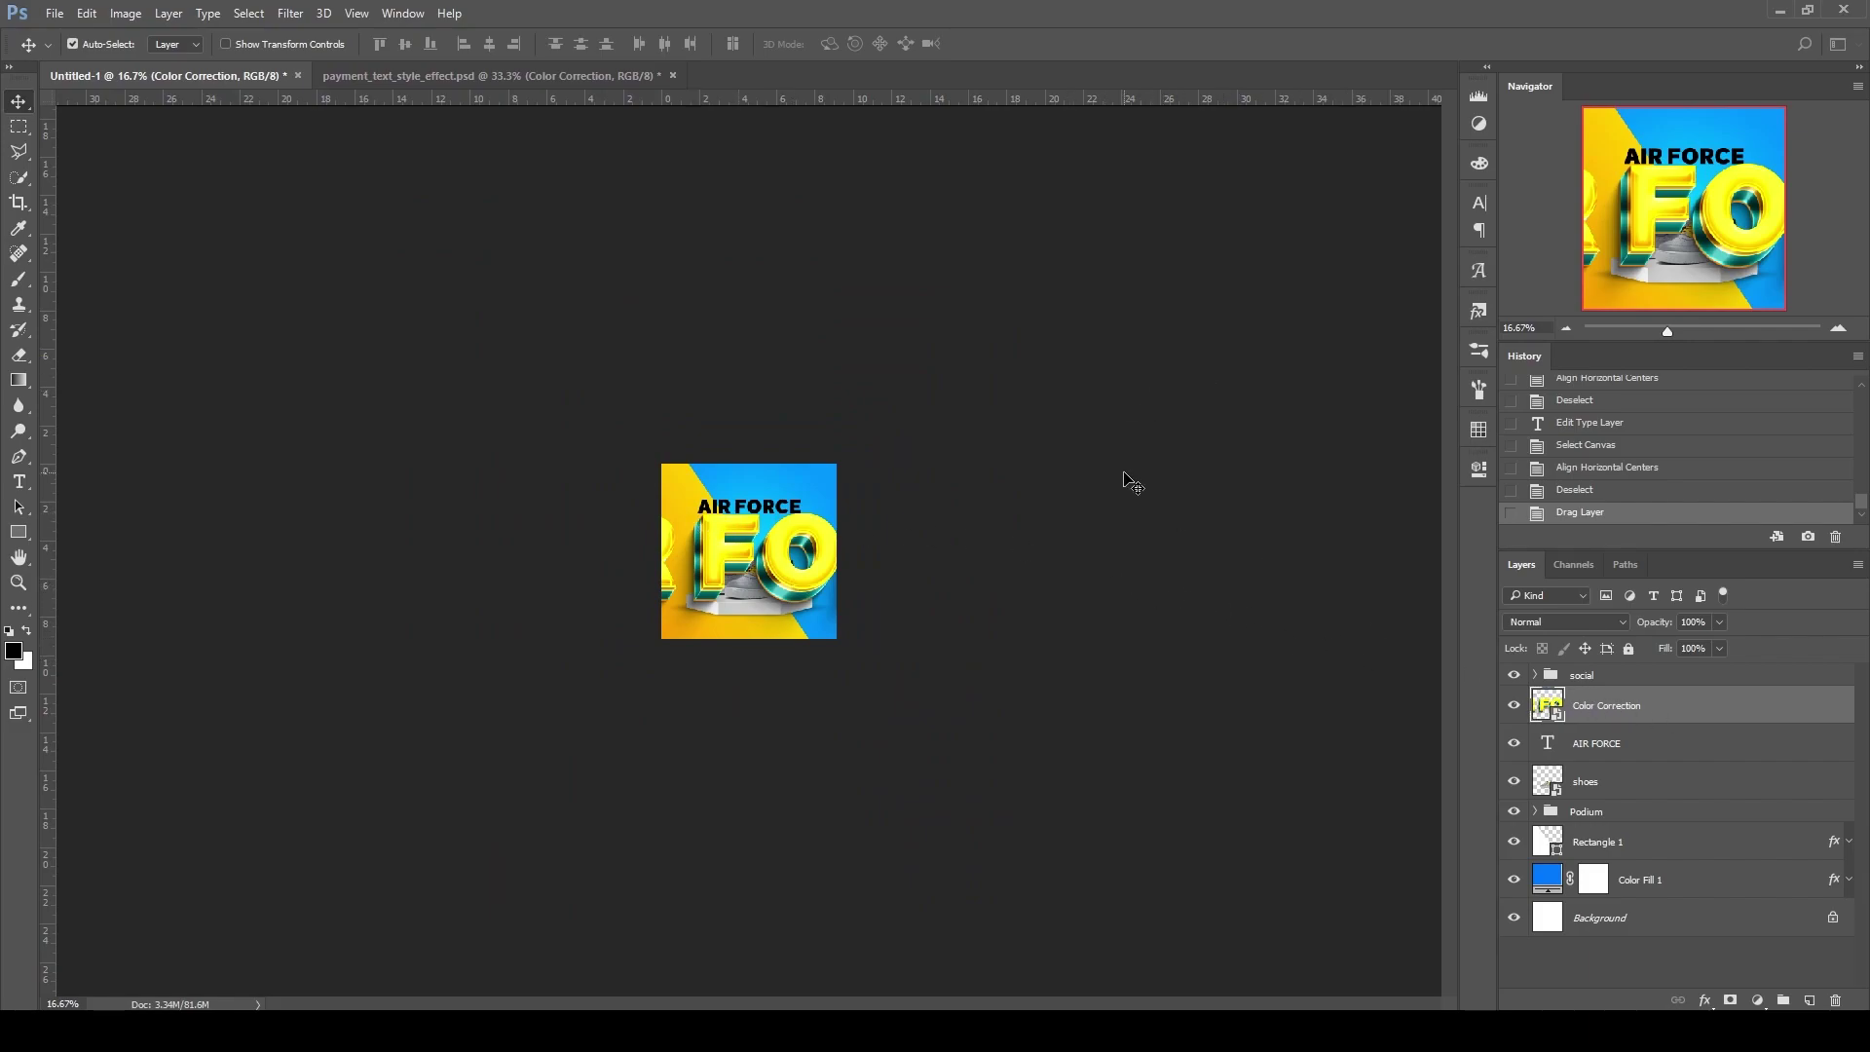
key("ctrl+s")
Scale the 3D text to poster width and place it at the top over the black heading
key("ctrl+t")
left_click_drag(1043, 509, 881, 475)
left_click_drag(793, 577, 802, 582)
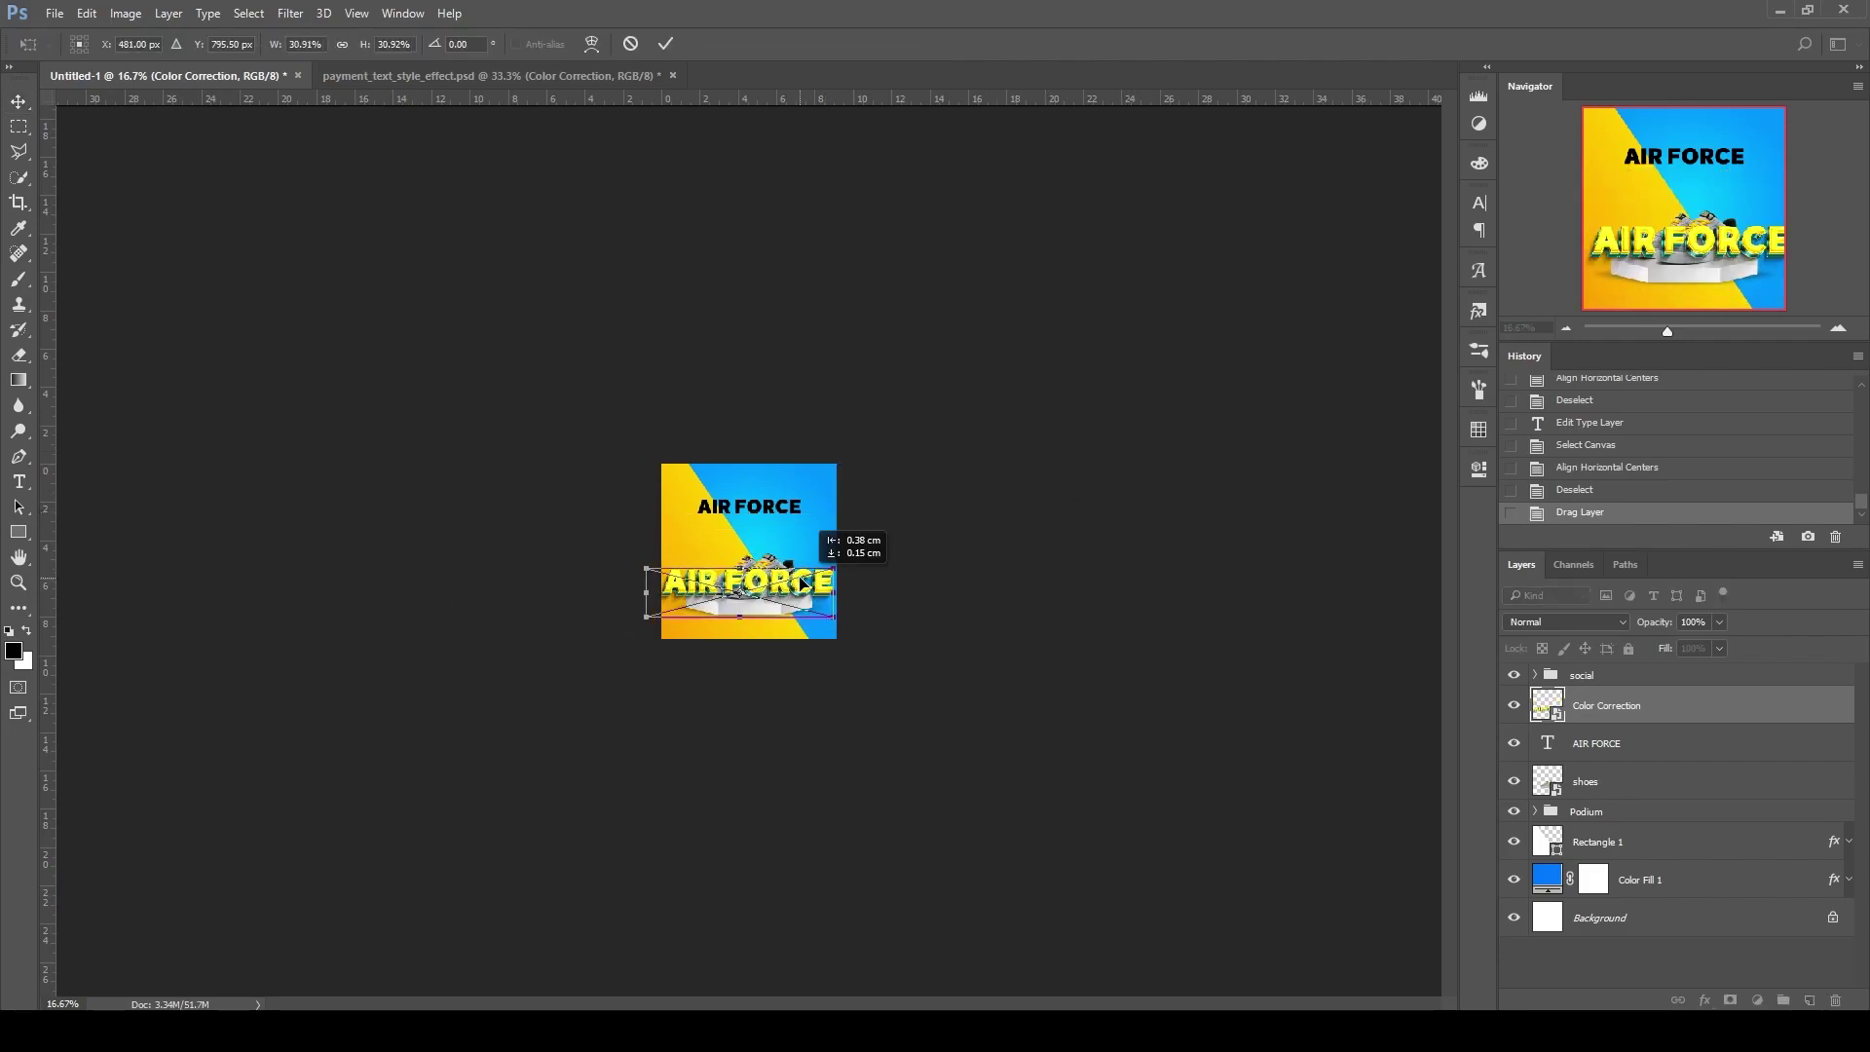
key("ctrl+1")
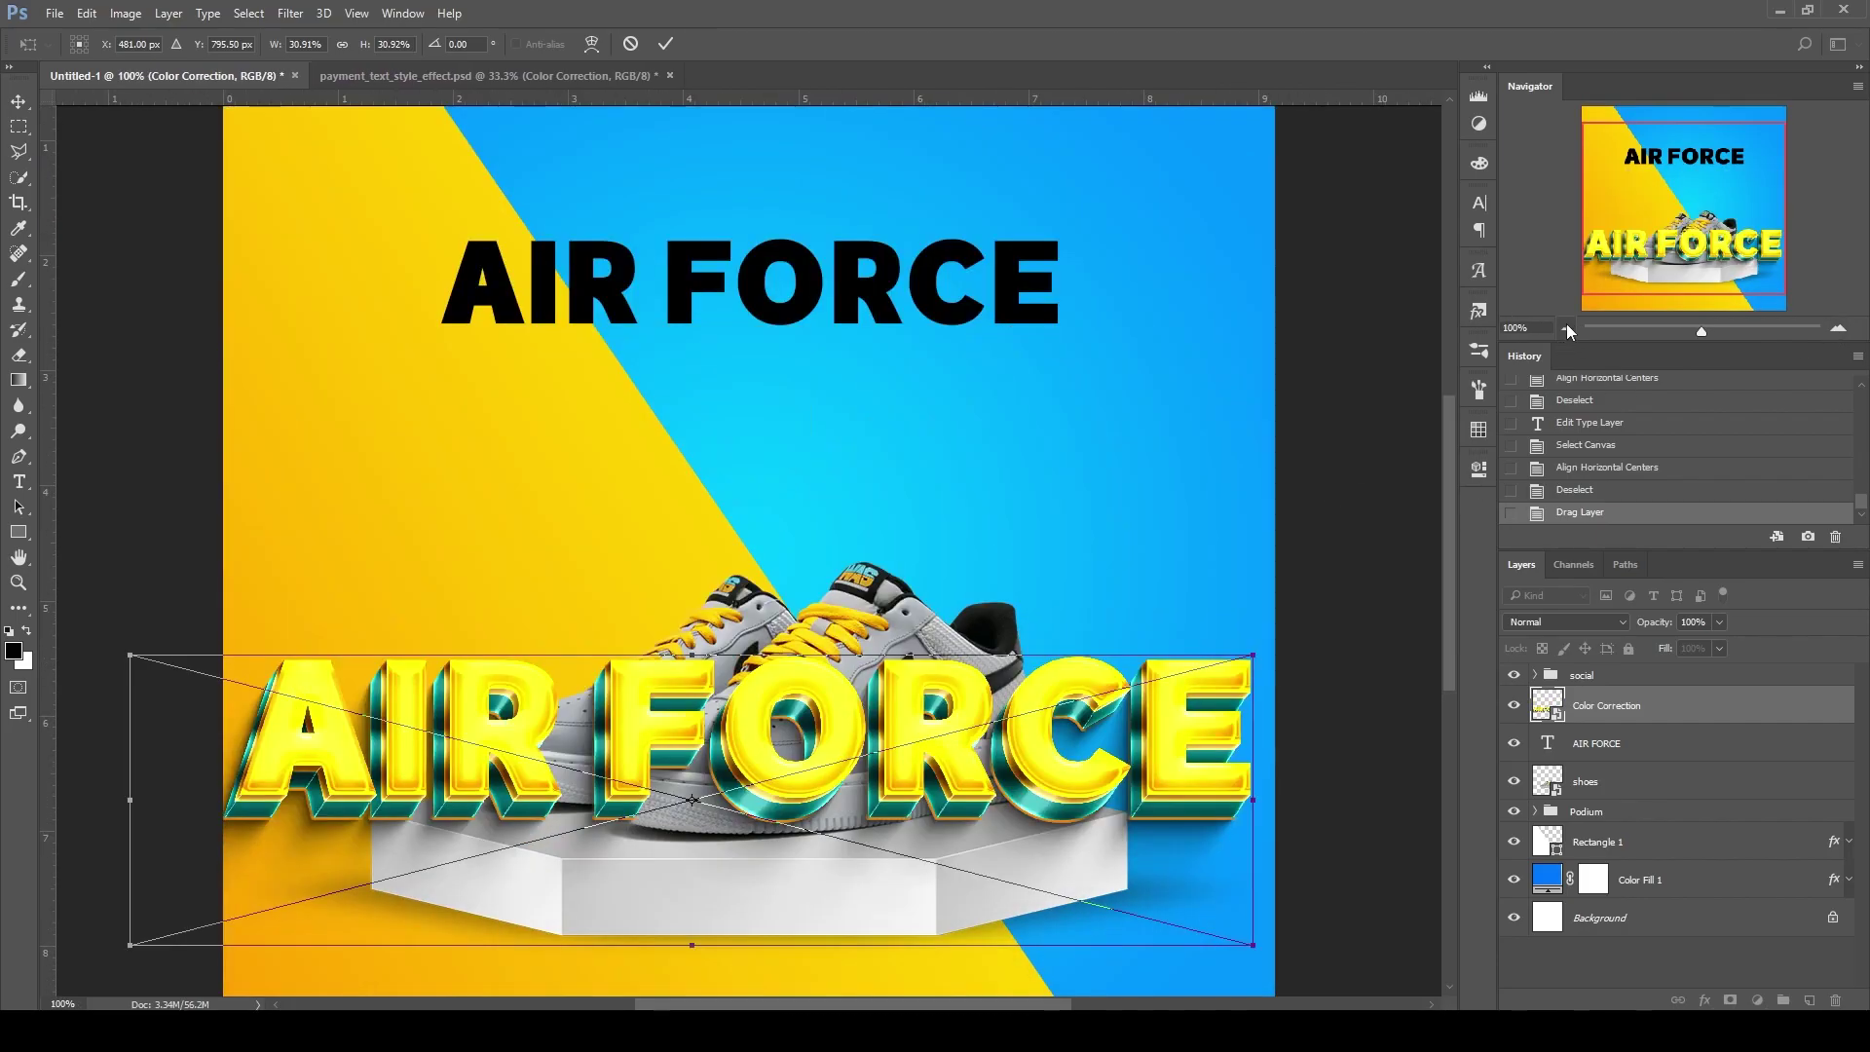
left_click_drag(969, 724, 1004, 266)
left_click_drag(1288, 199, 1247, 206)
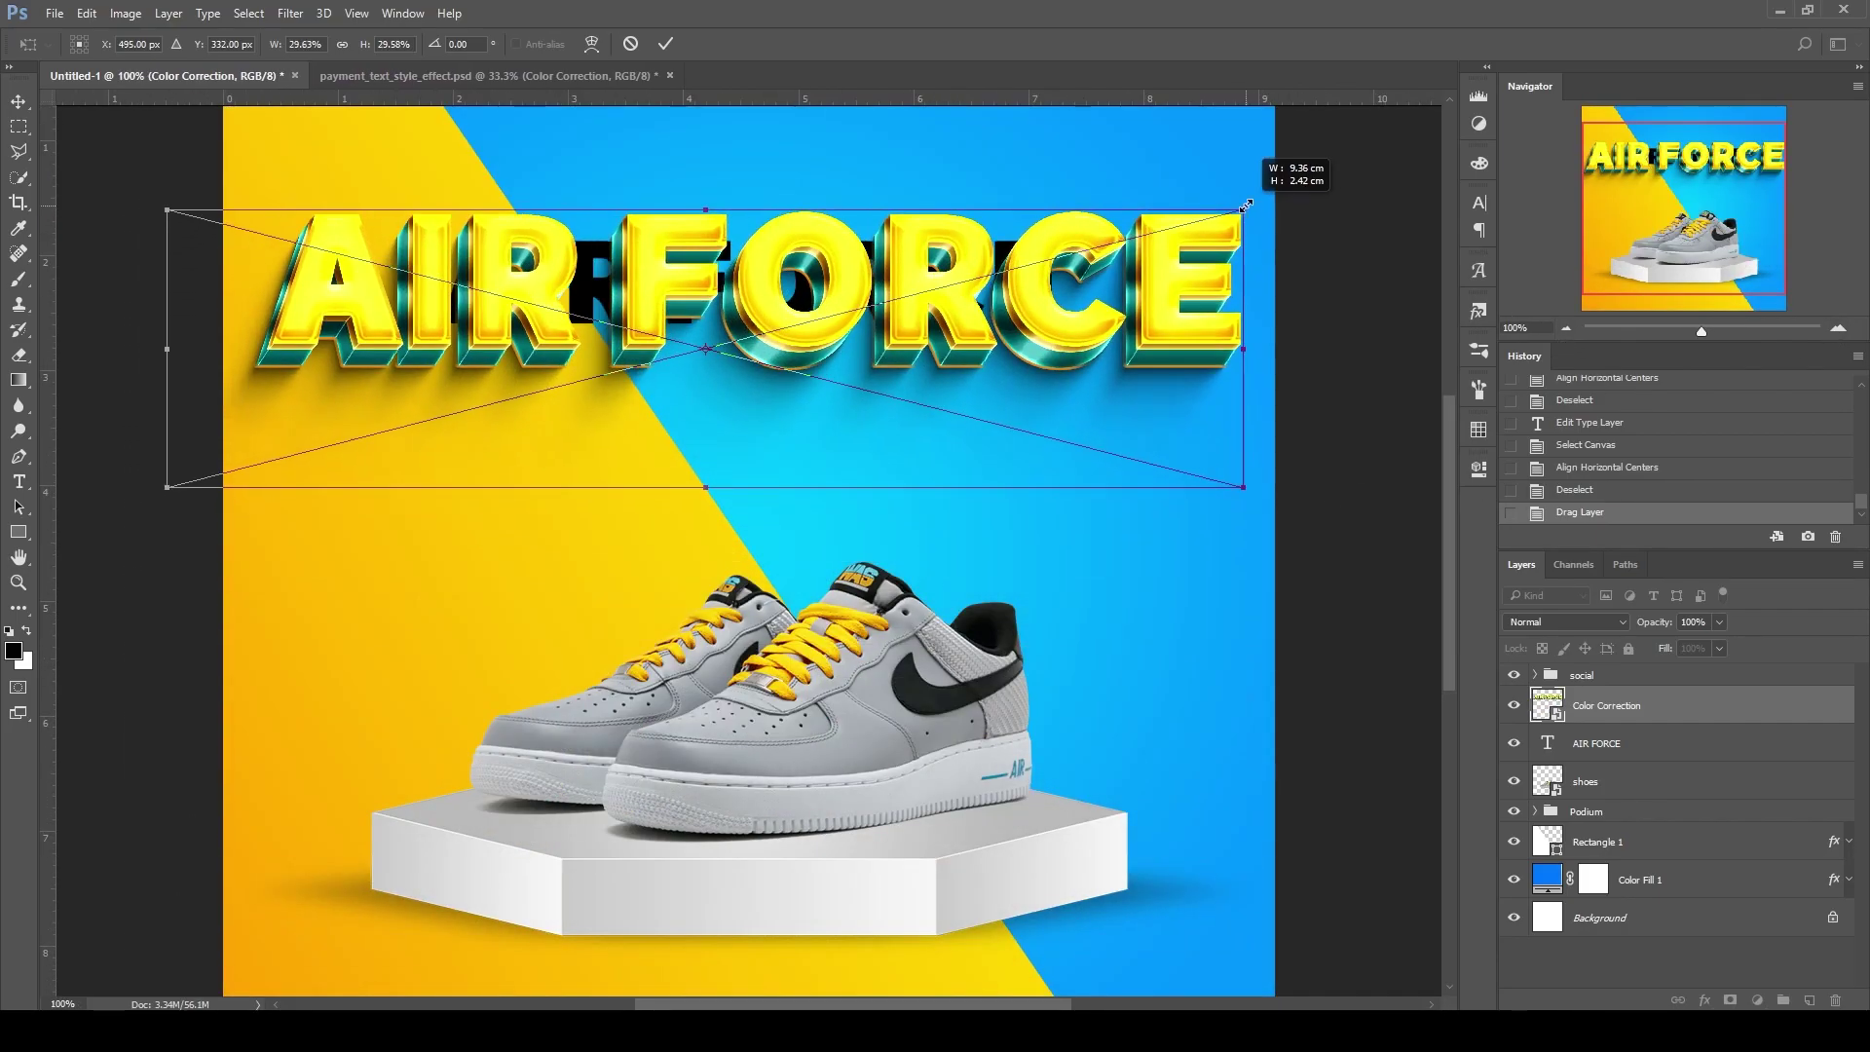
key("shift+Right")
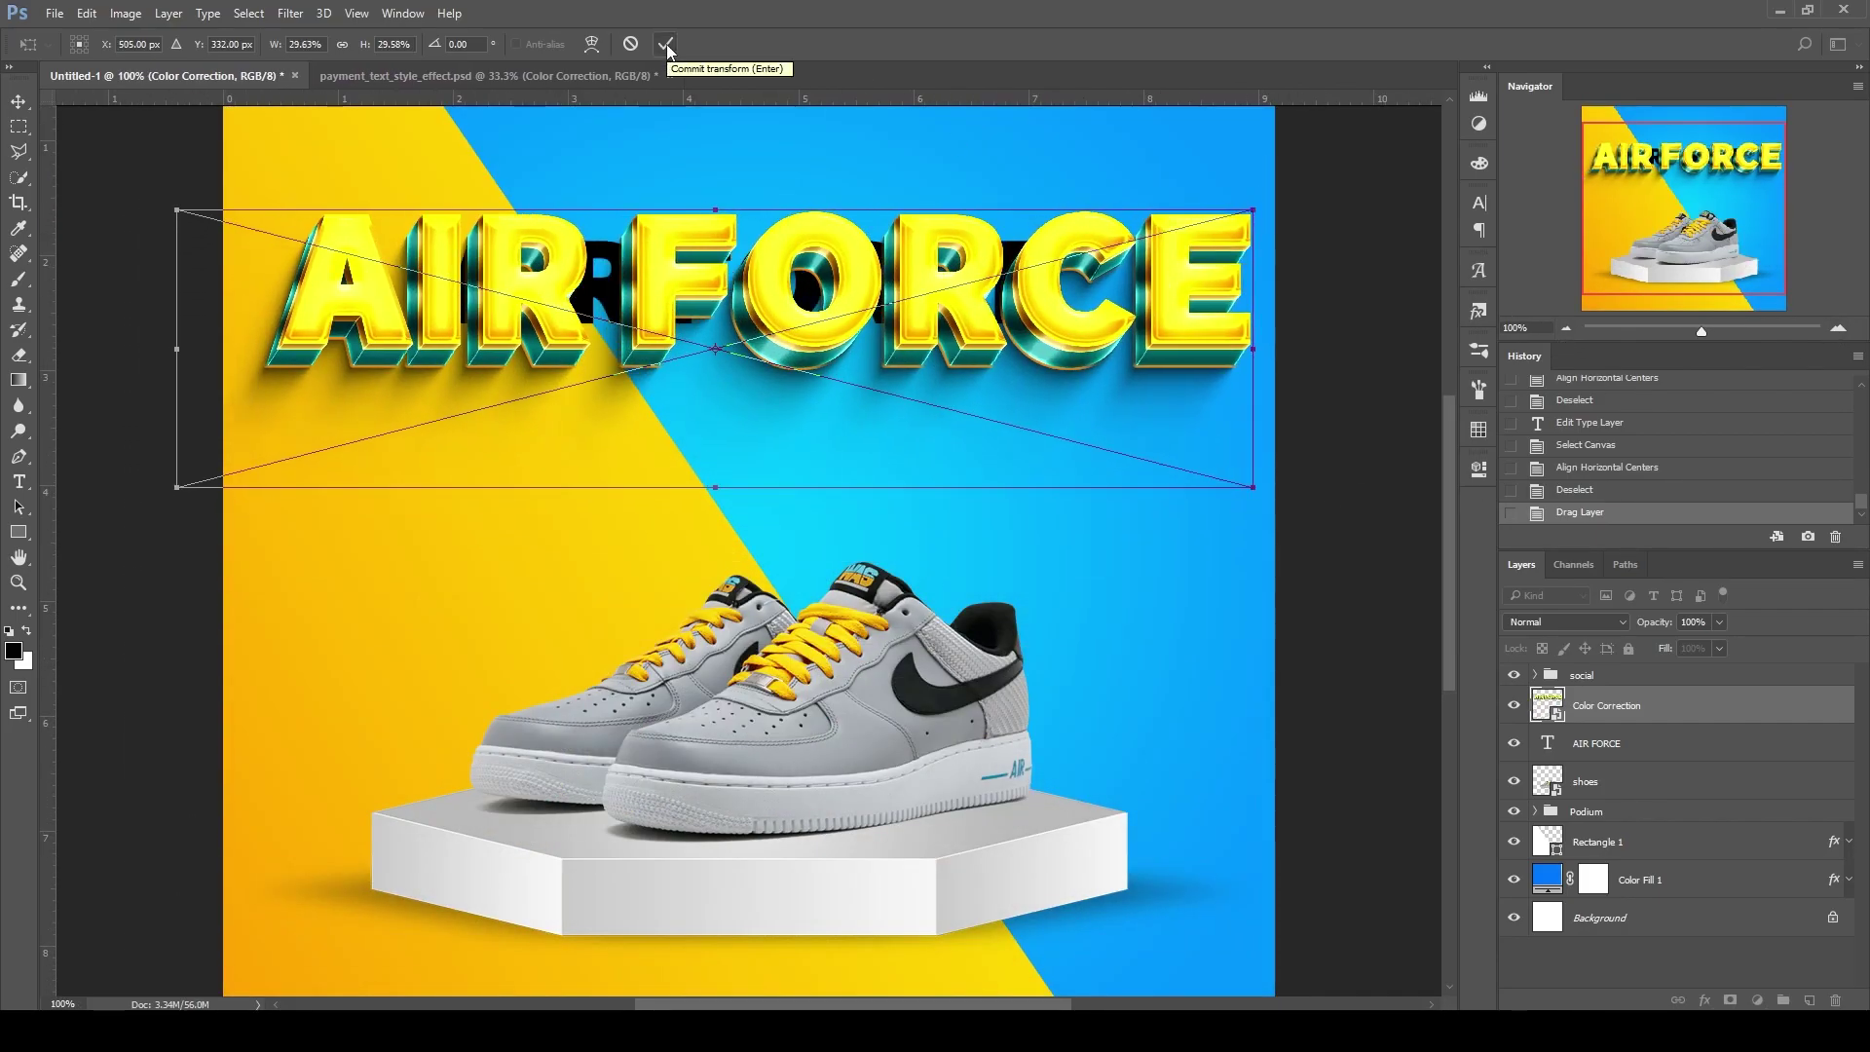
left_click(666, 44)
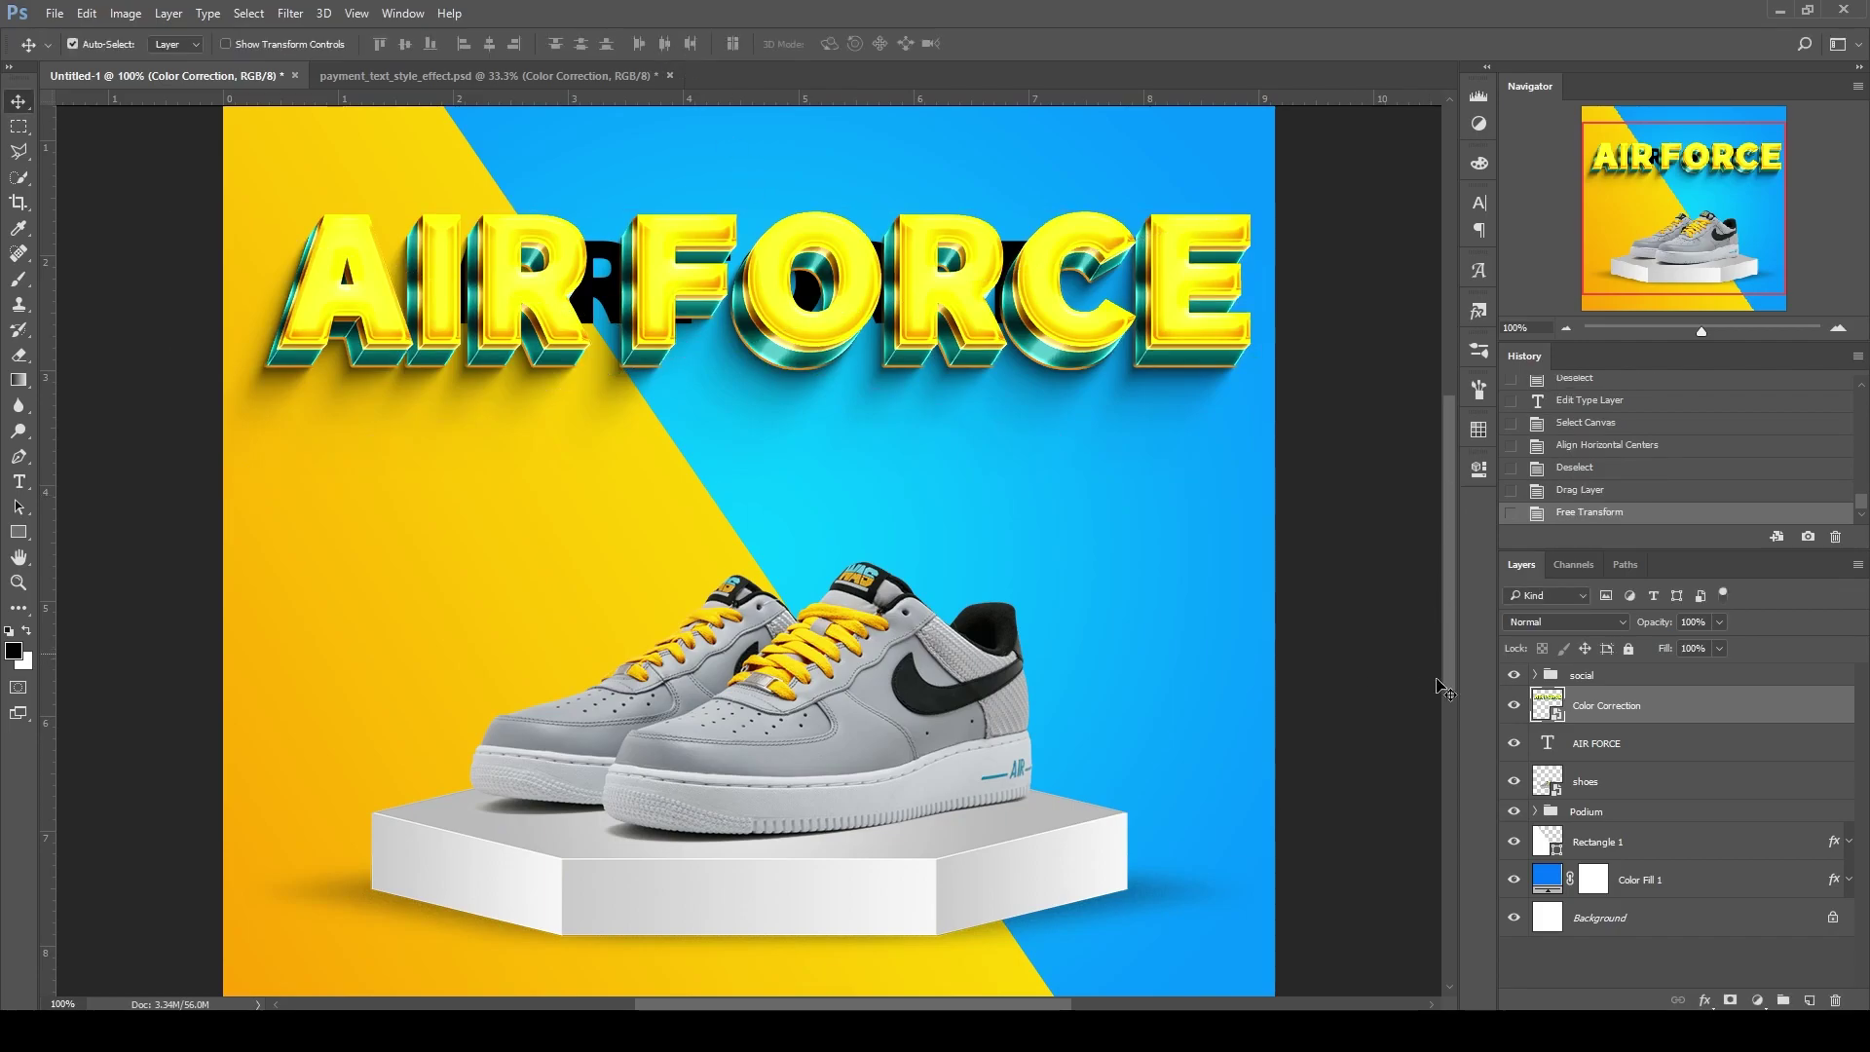
Hide the flat black heading, centre the 3D text horizontally, and nudge it left and up
left_click(1514, 744)
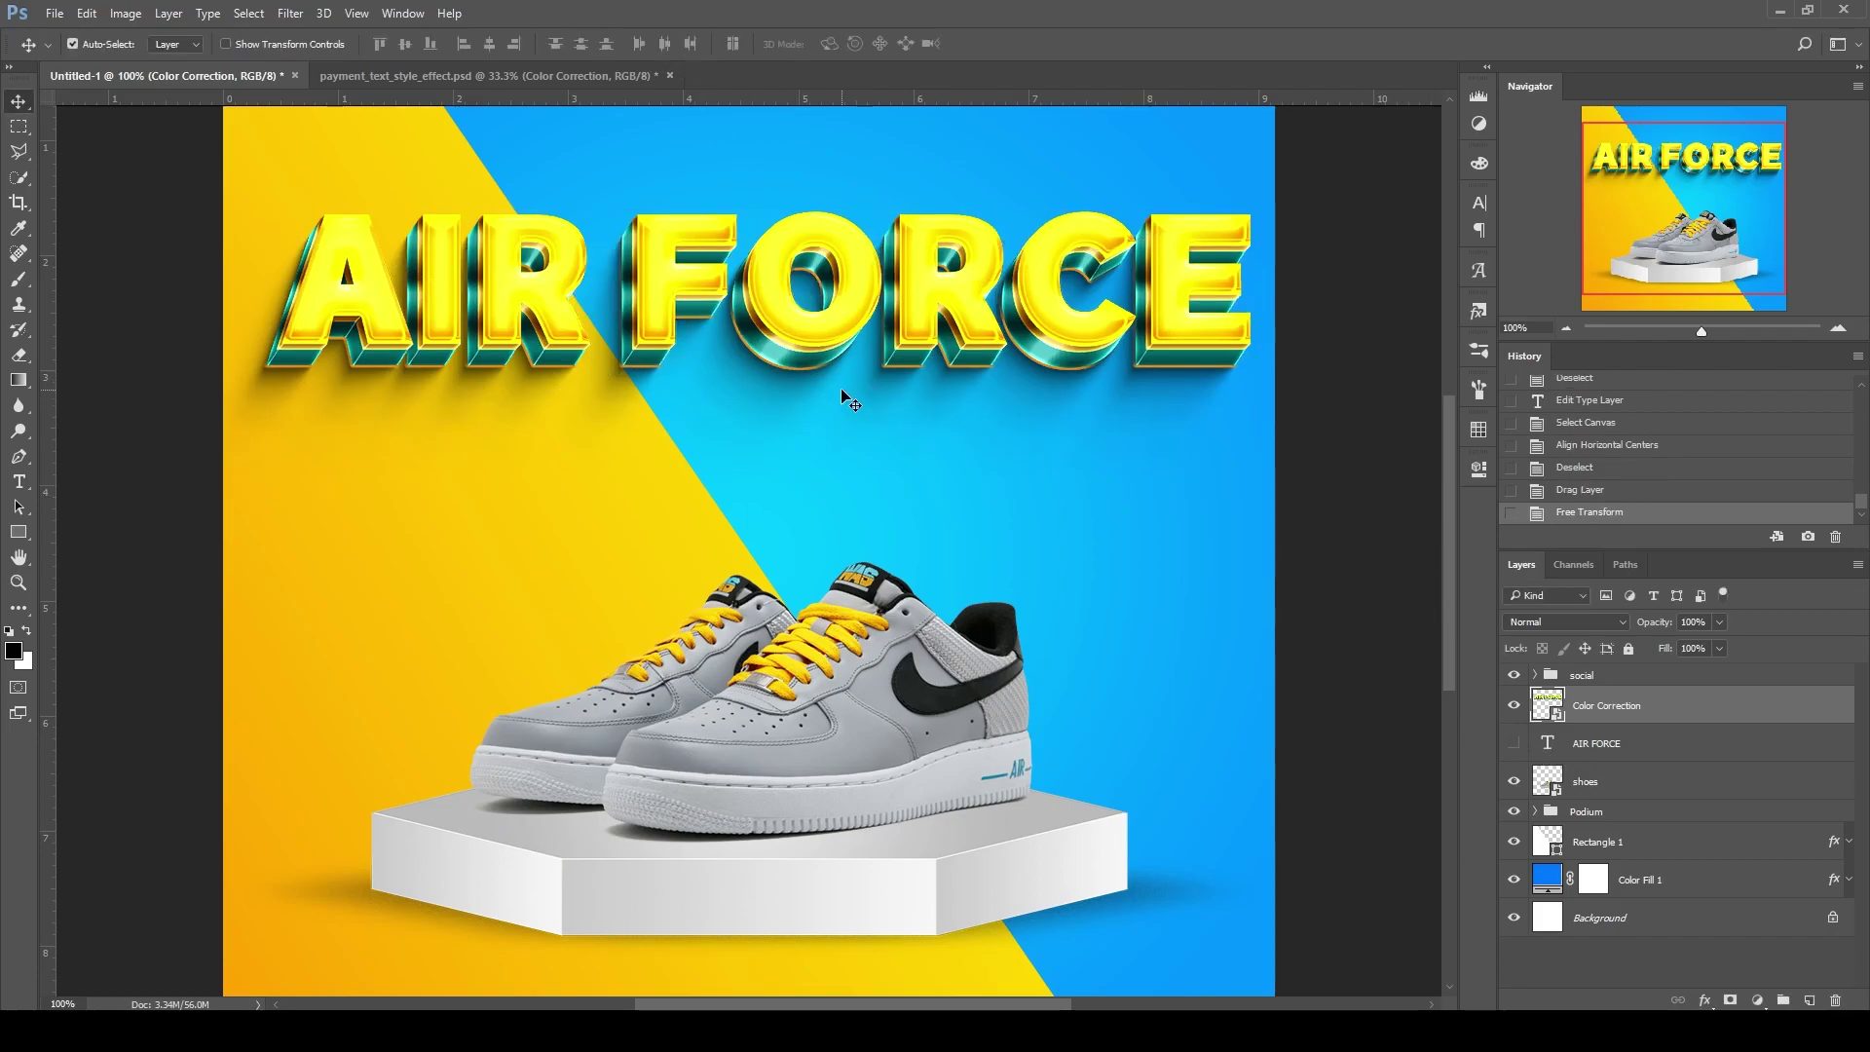
scroll(1453, 688, "up", 3)
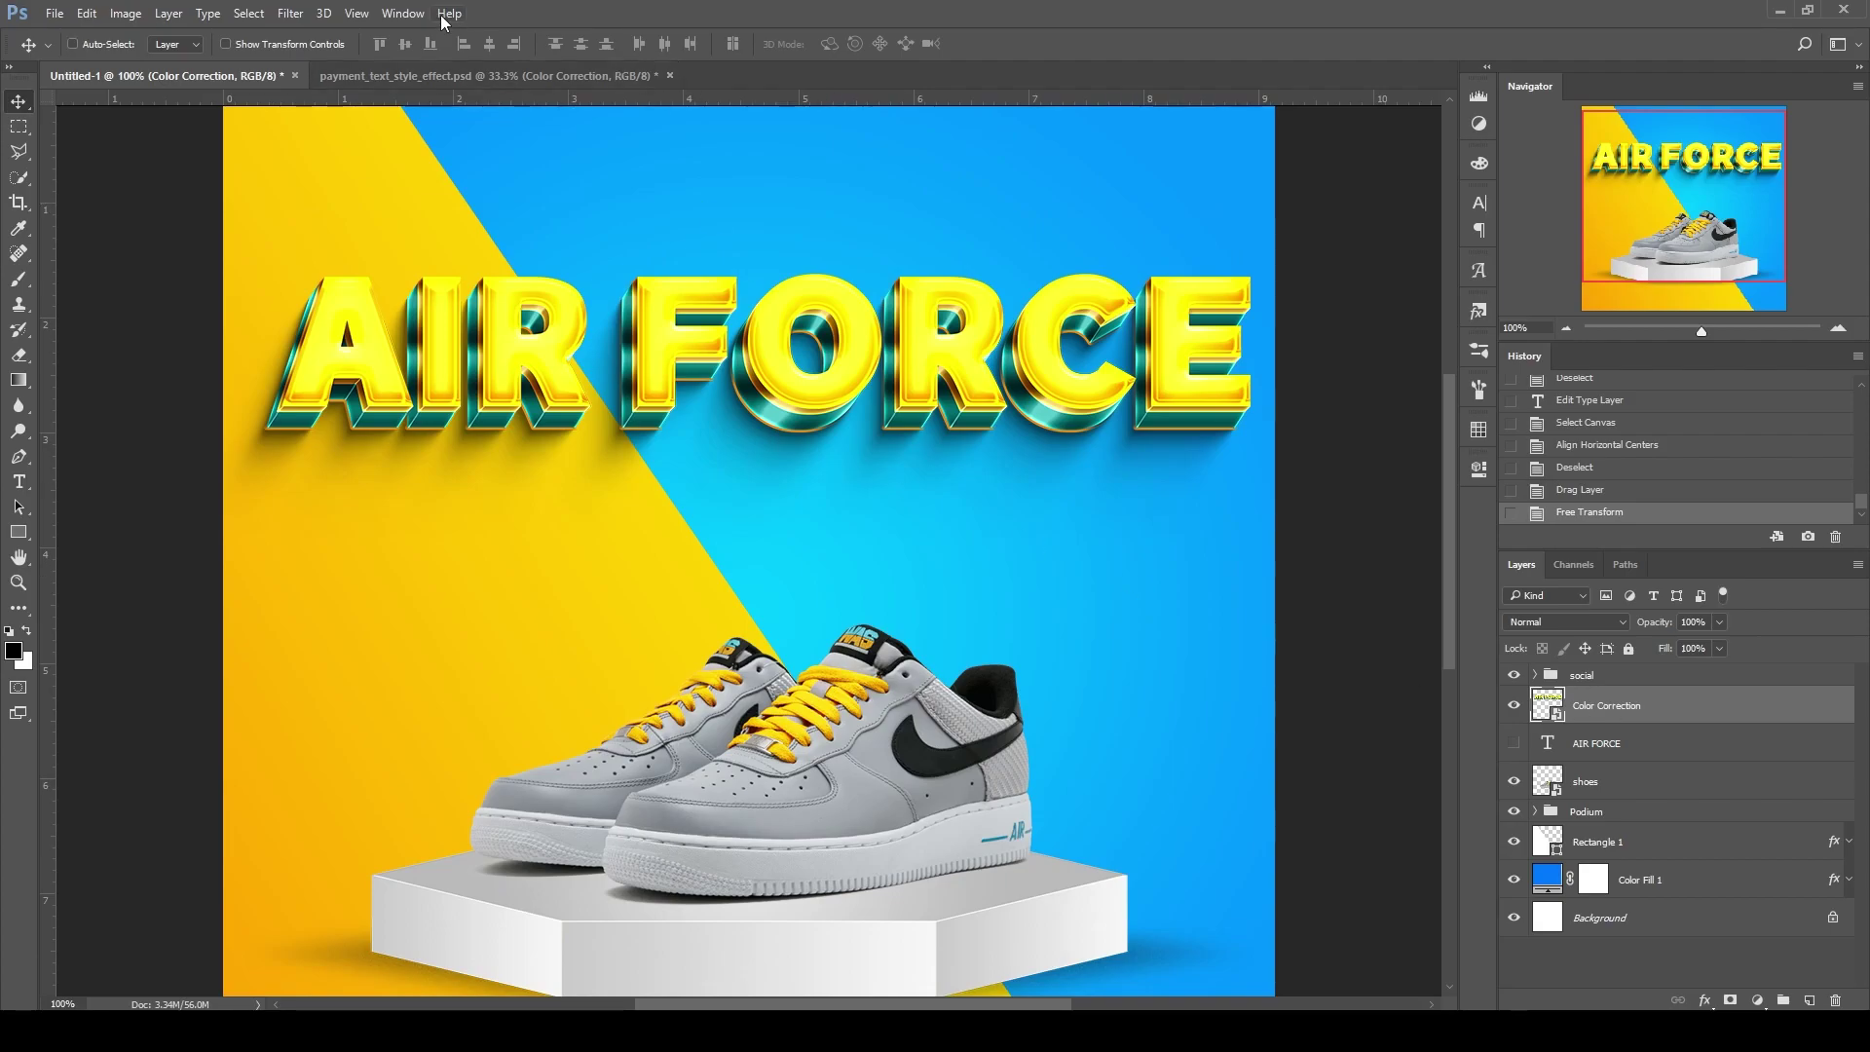
key("ctrl+a")
left_click(483, 46)
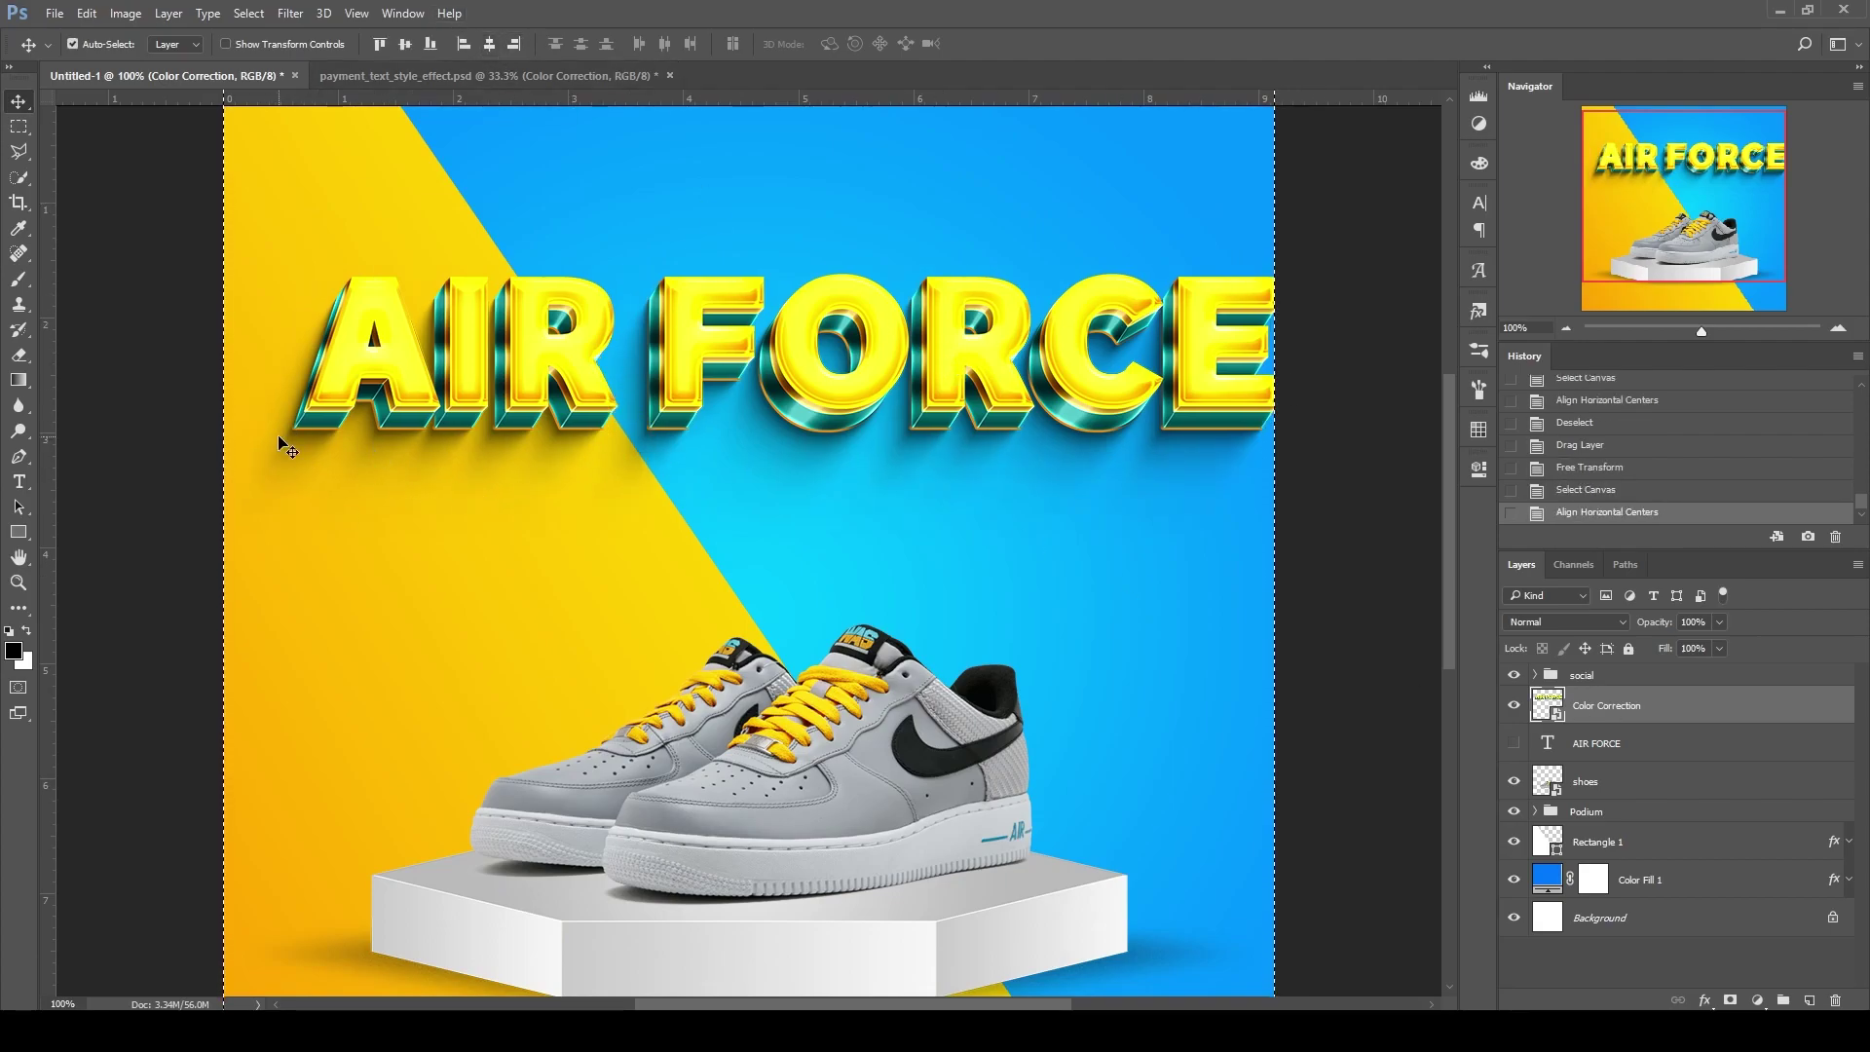
key("ctrl+d")
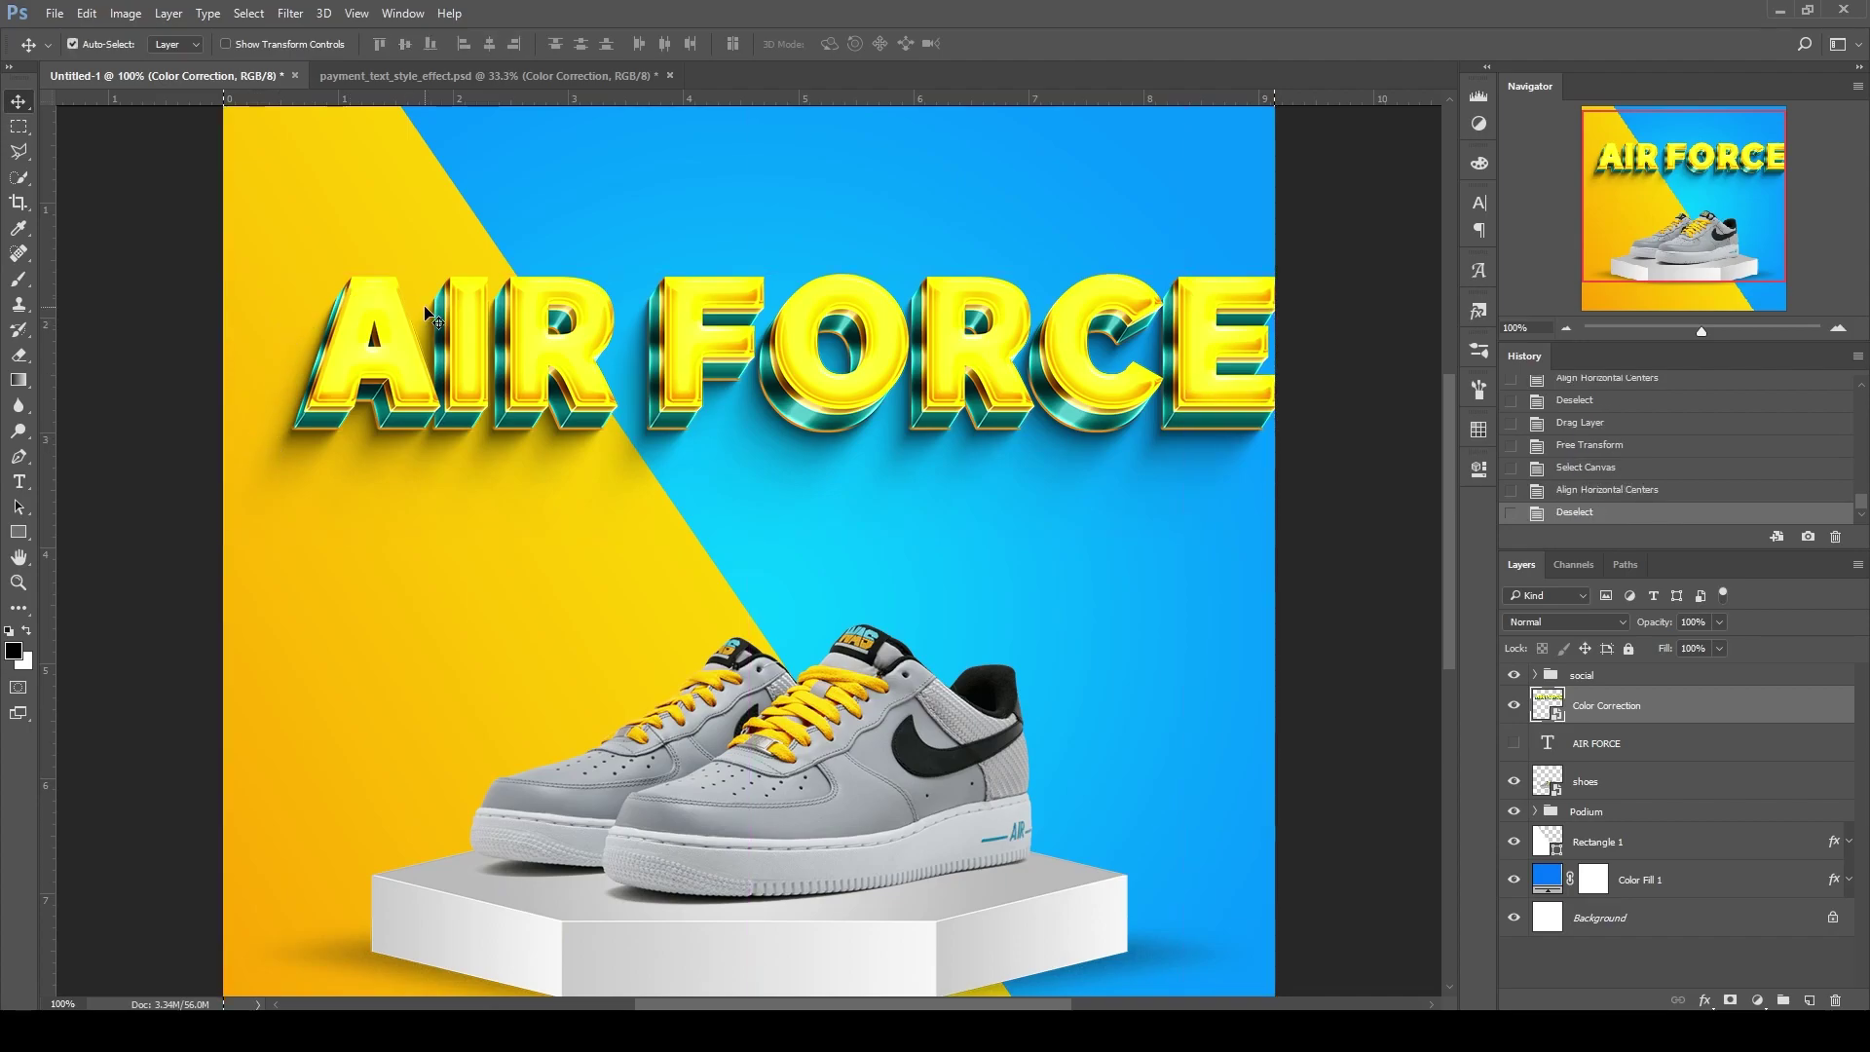
key("shift+Left")
key("shift+Left")
key("shift+Left")
key("shift+Left")
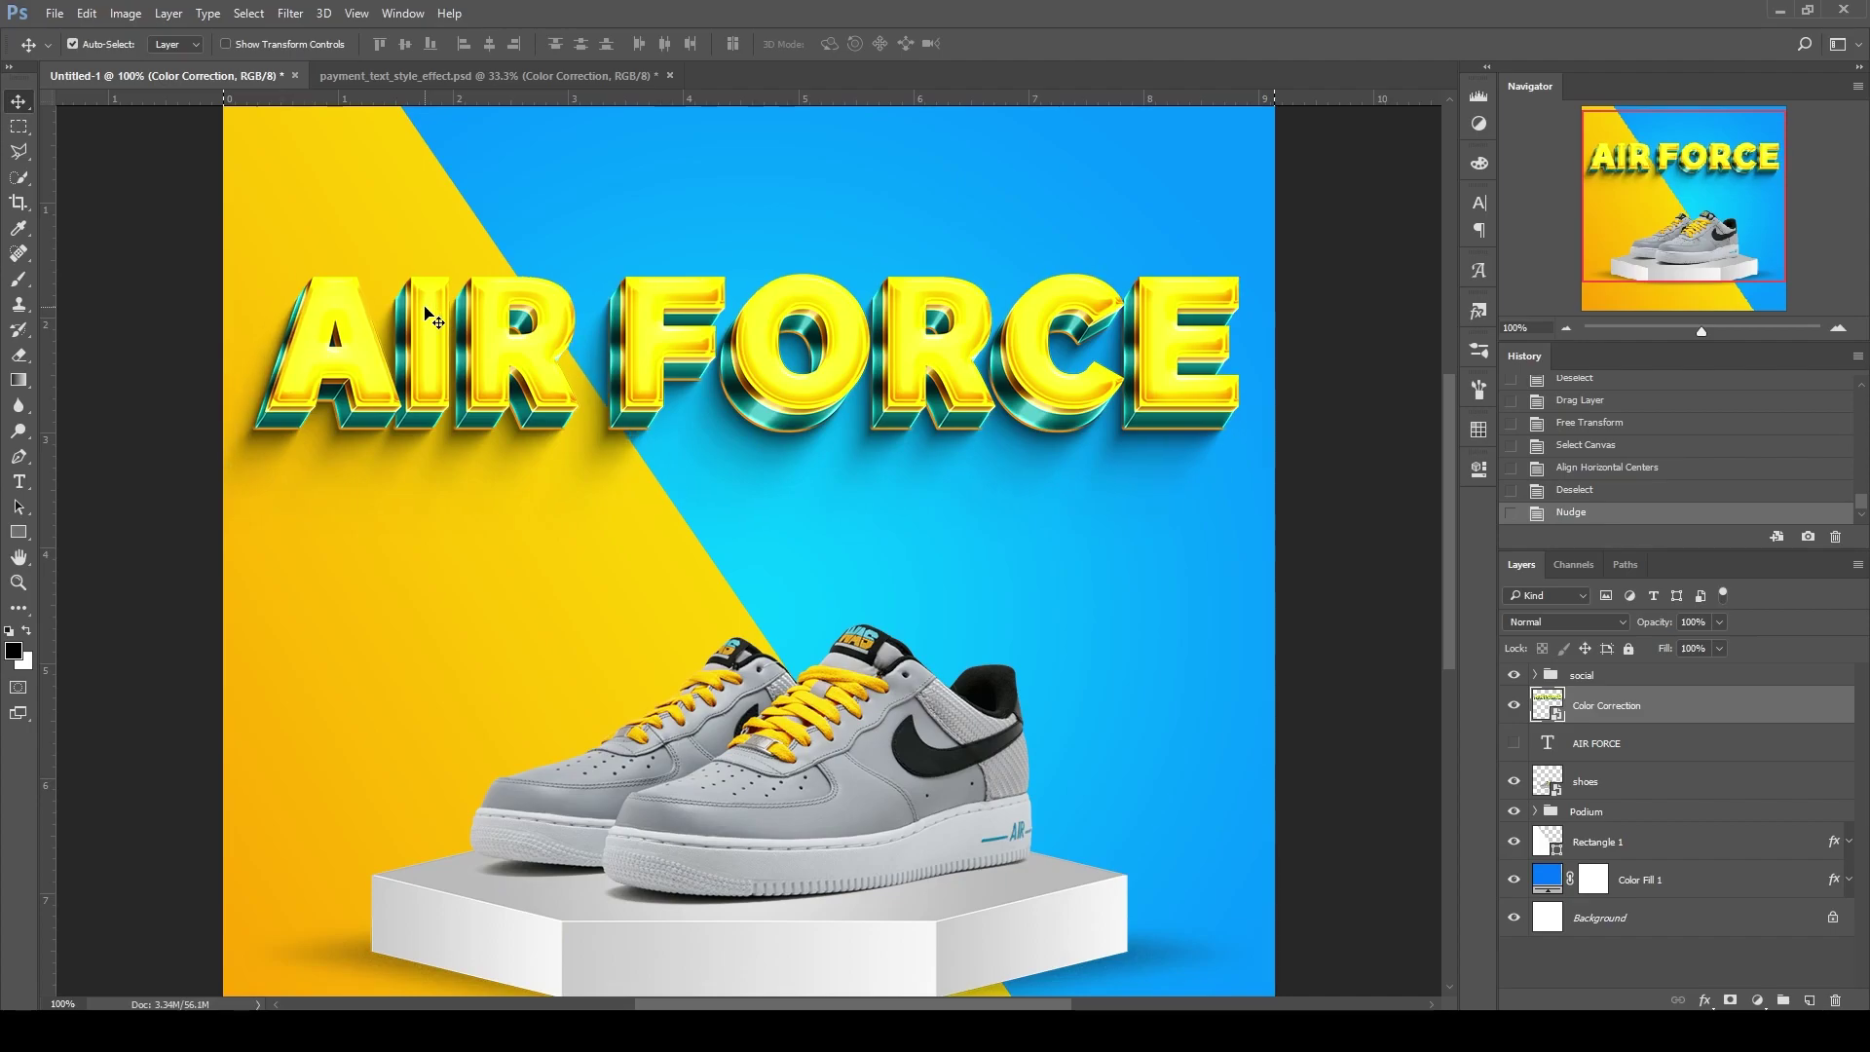
key("shift+Up")
key("shift+Up")
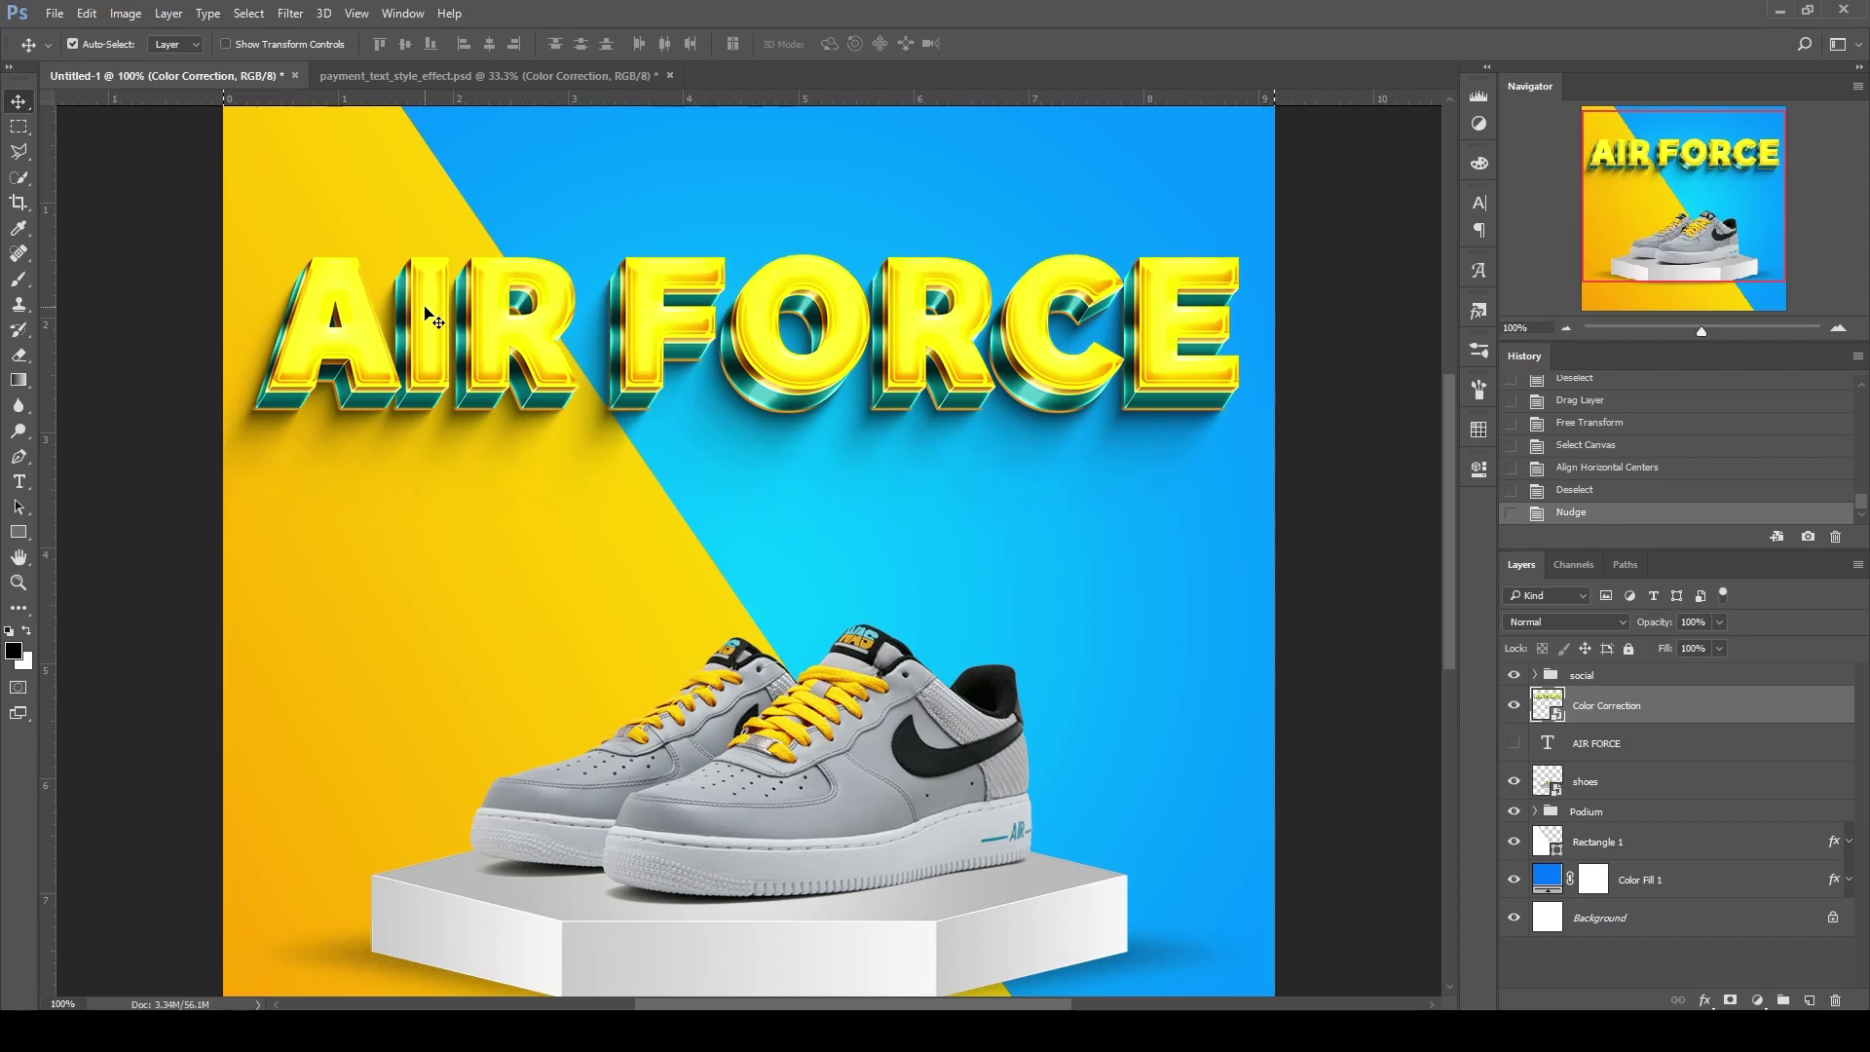
key("shift+Up")
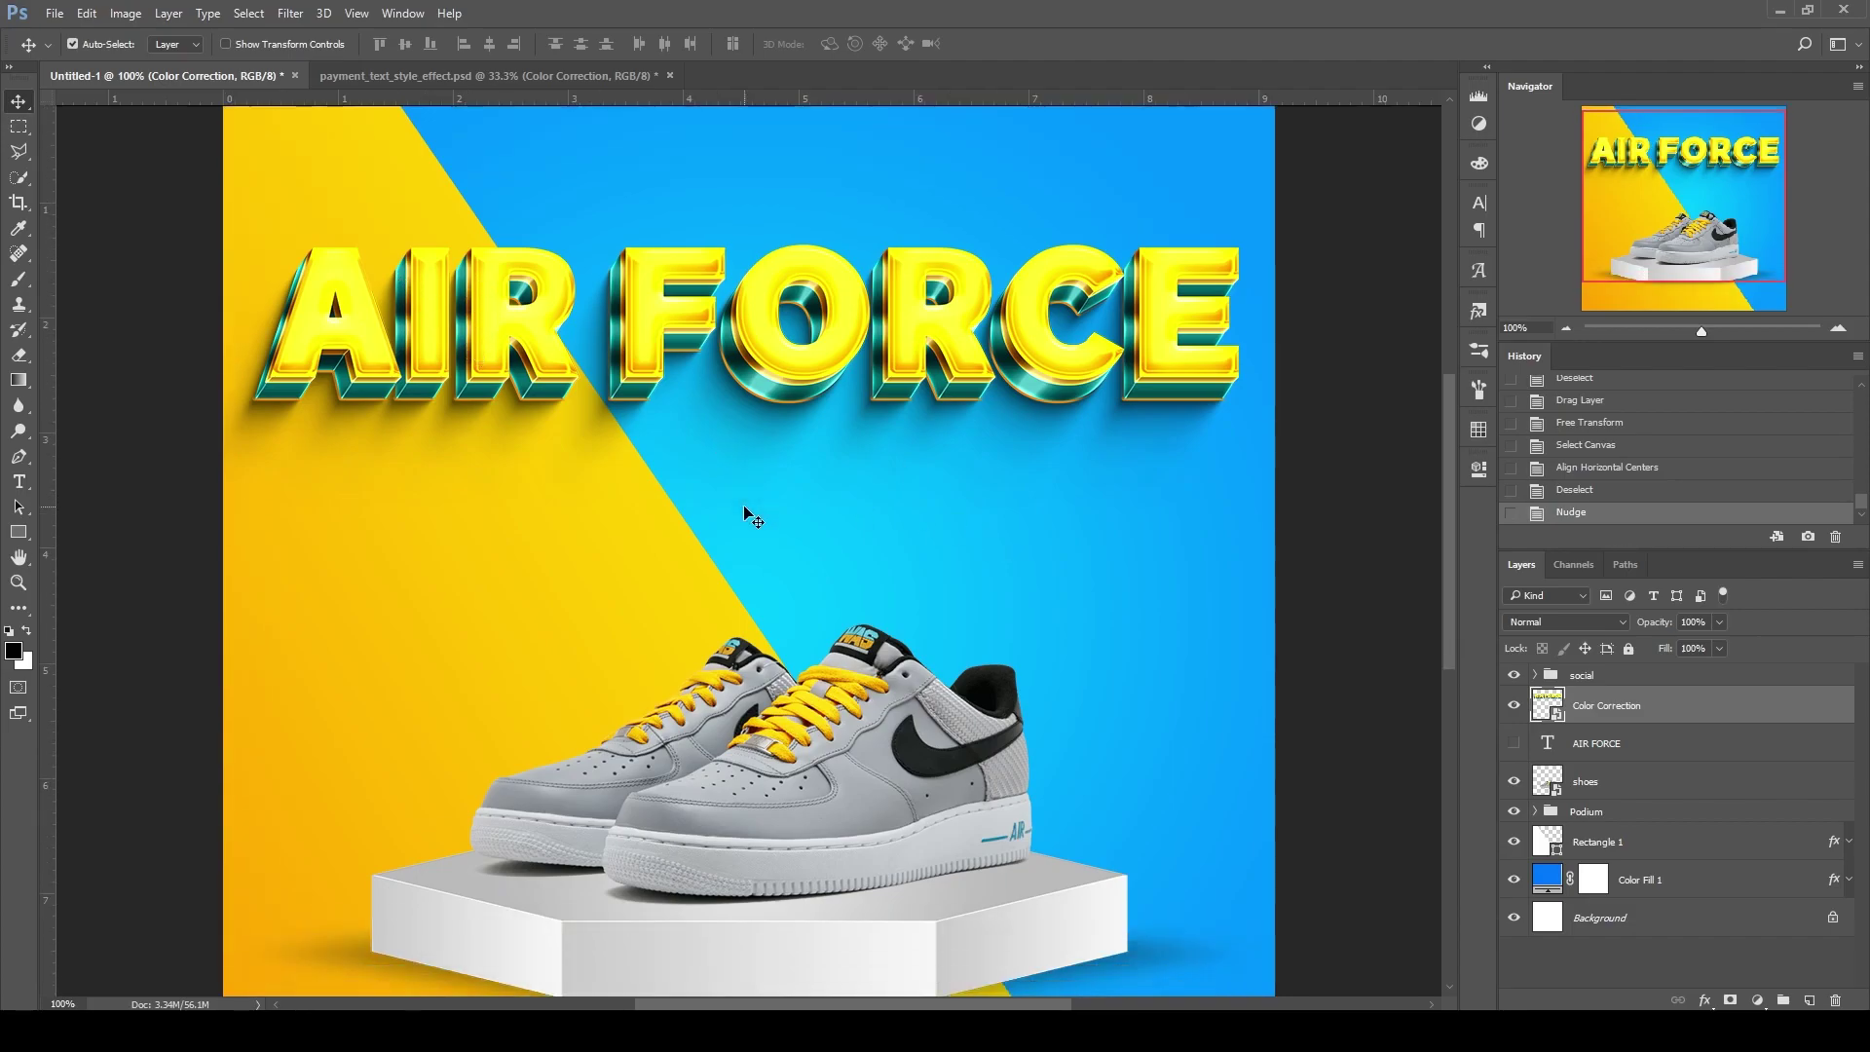
Delete the flat AIR FORCE text layer and rename the 3D text layer to 'AIR FORCE'
scroll(751, 511, "down", 3)
left_click(1592, 744)
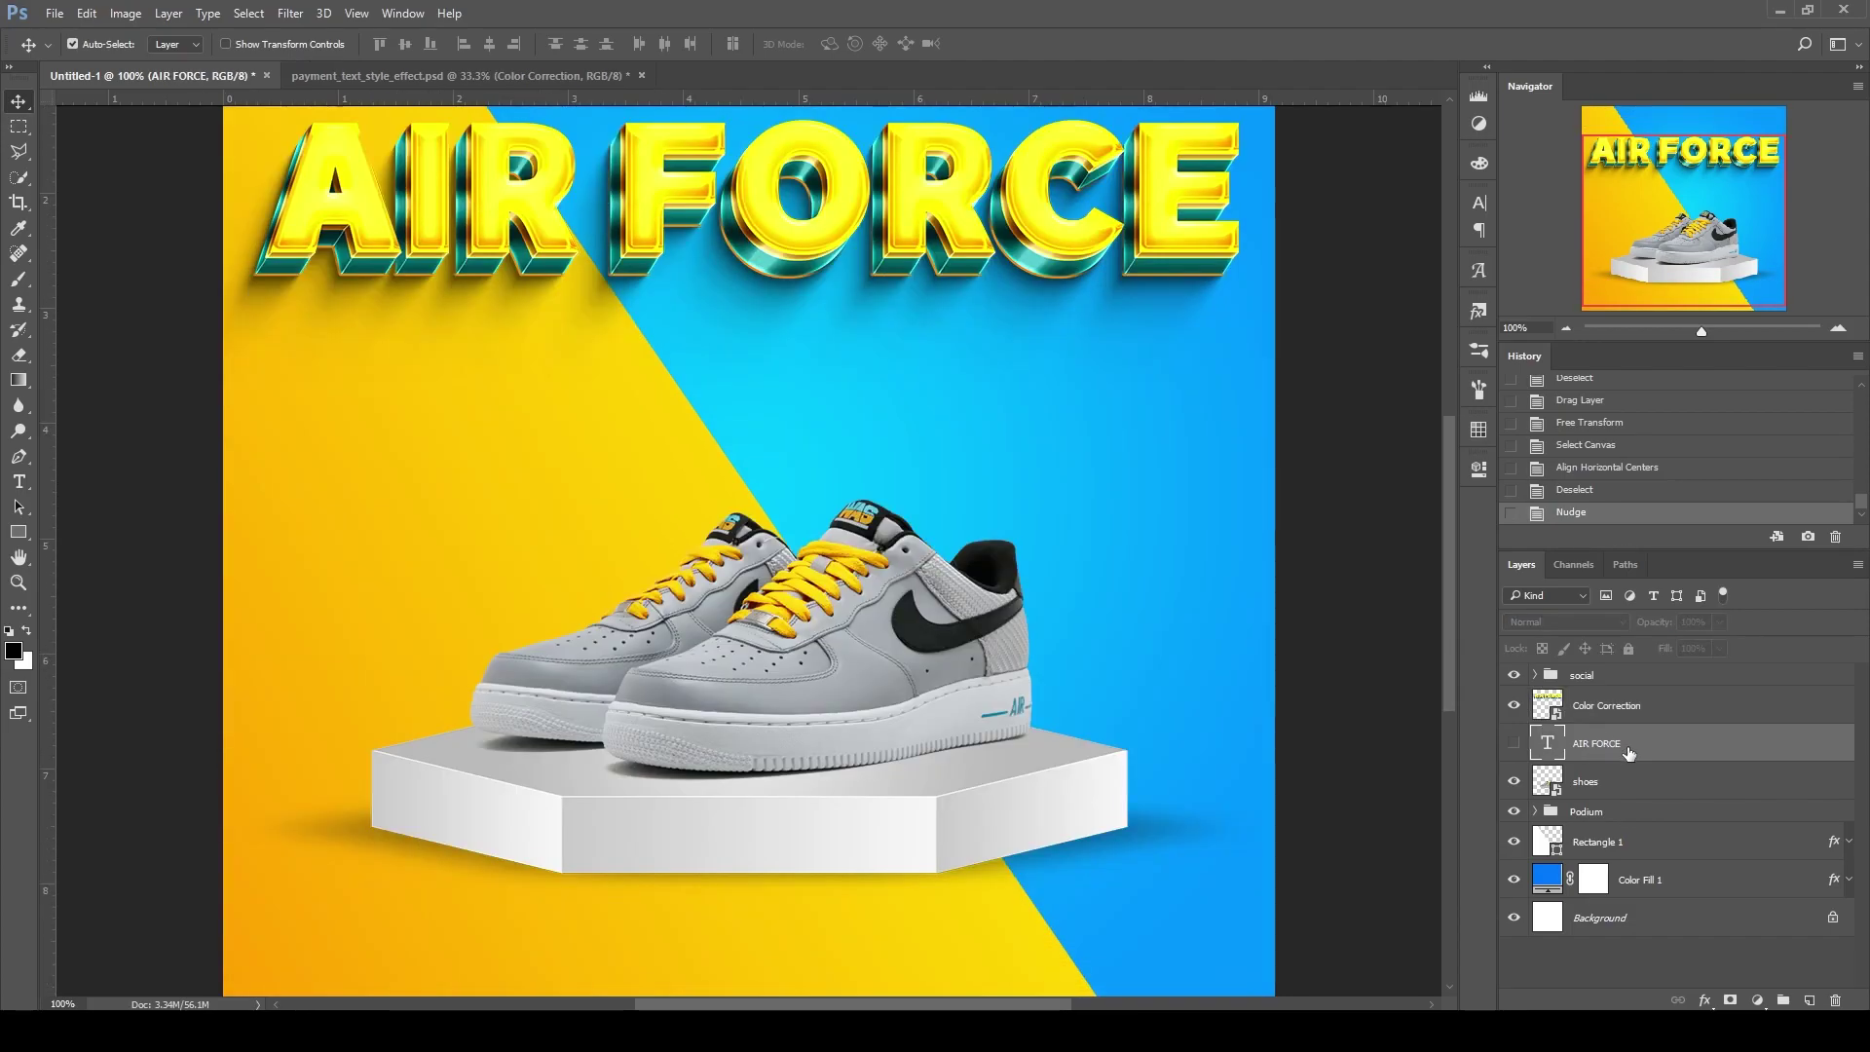
key("Delete")
scroll(1402, 701, "up", 2)
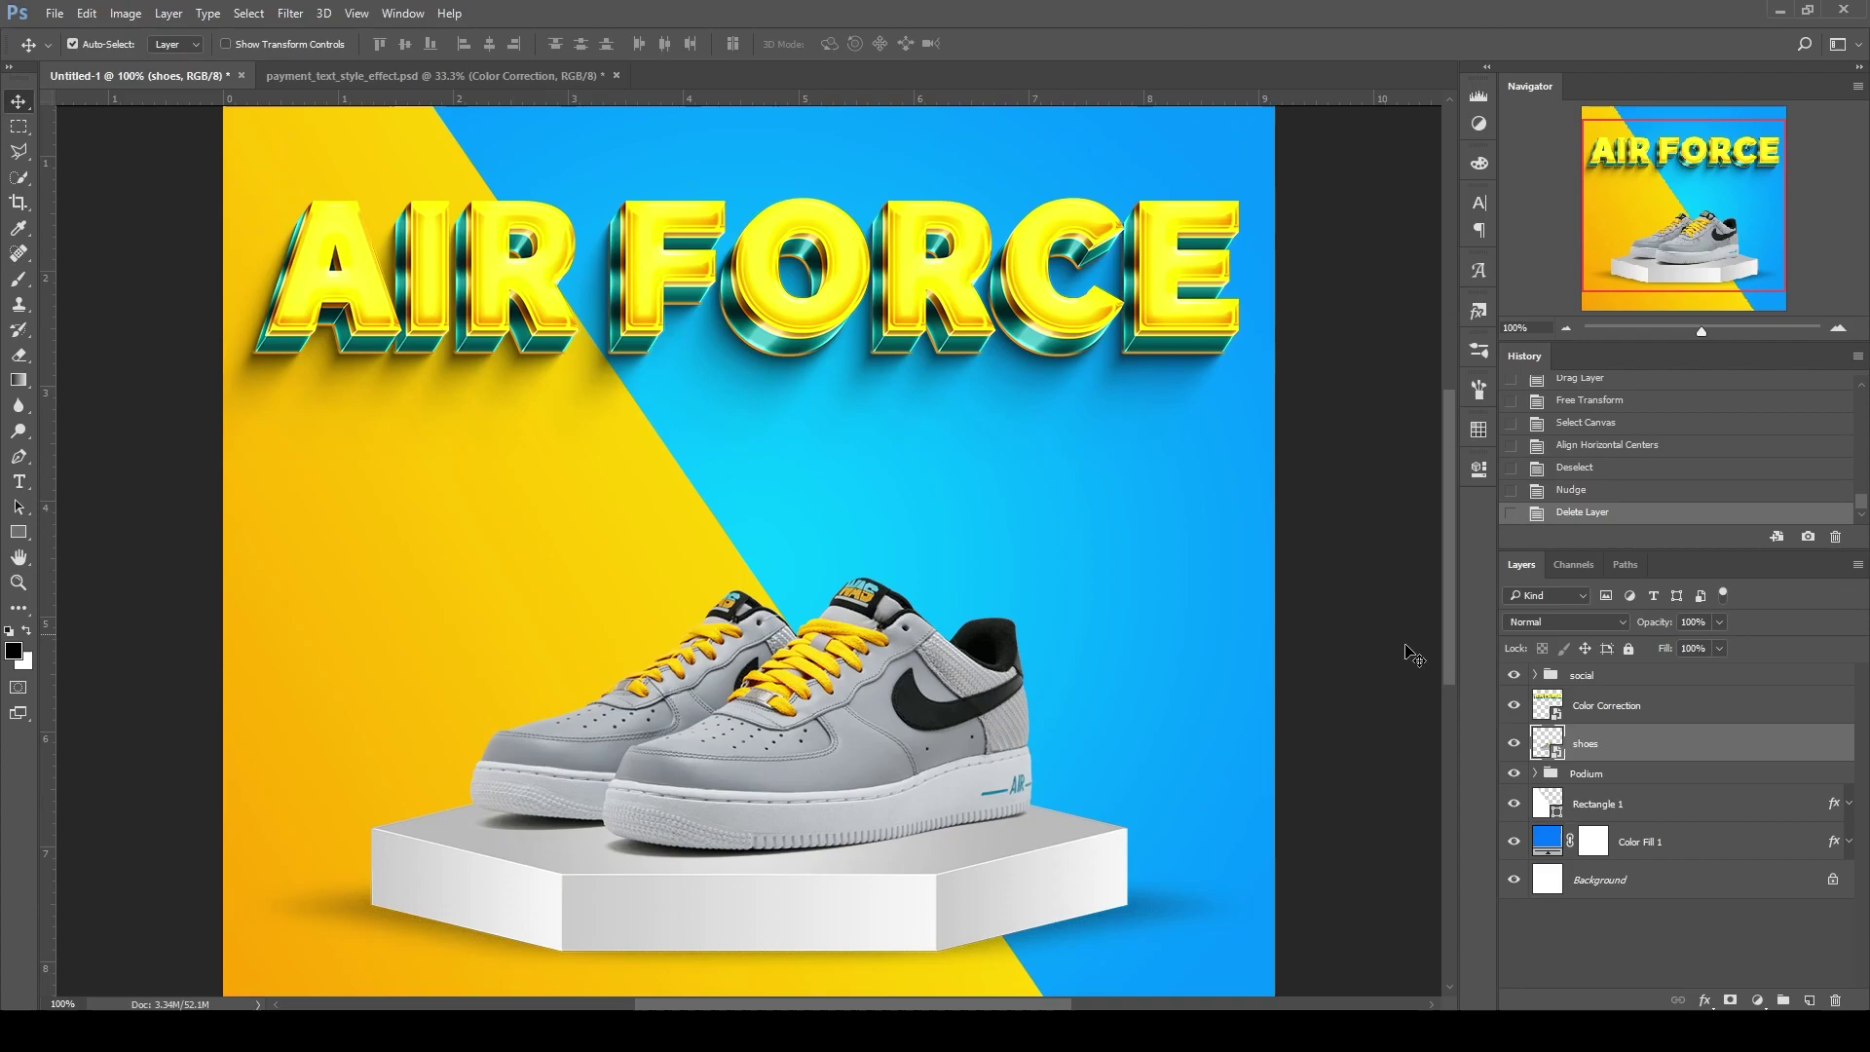
double_click(1585, 707)
type("AIR FORCE")
key("Return")
scroll(1266, 652, "up", 2)
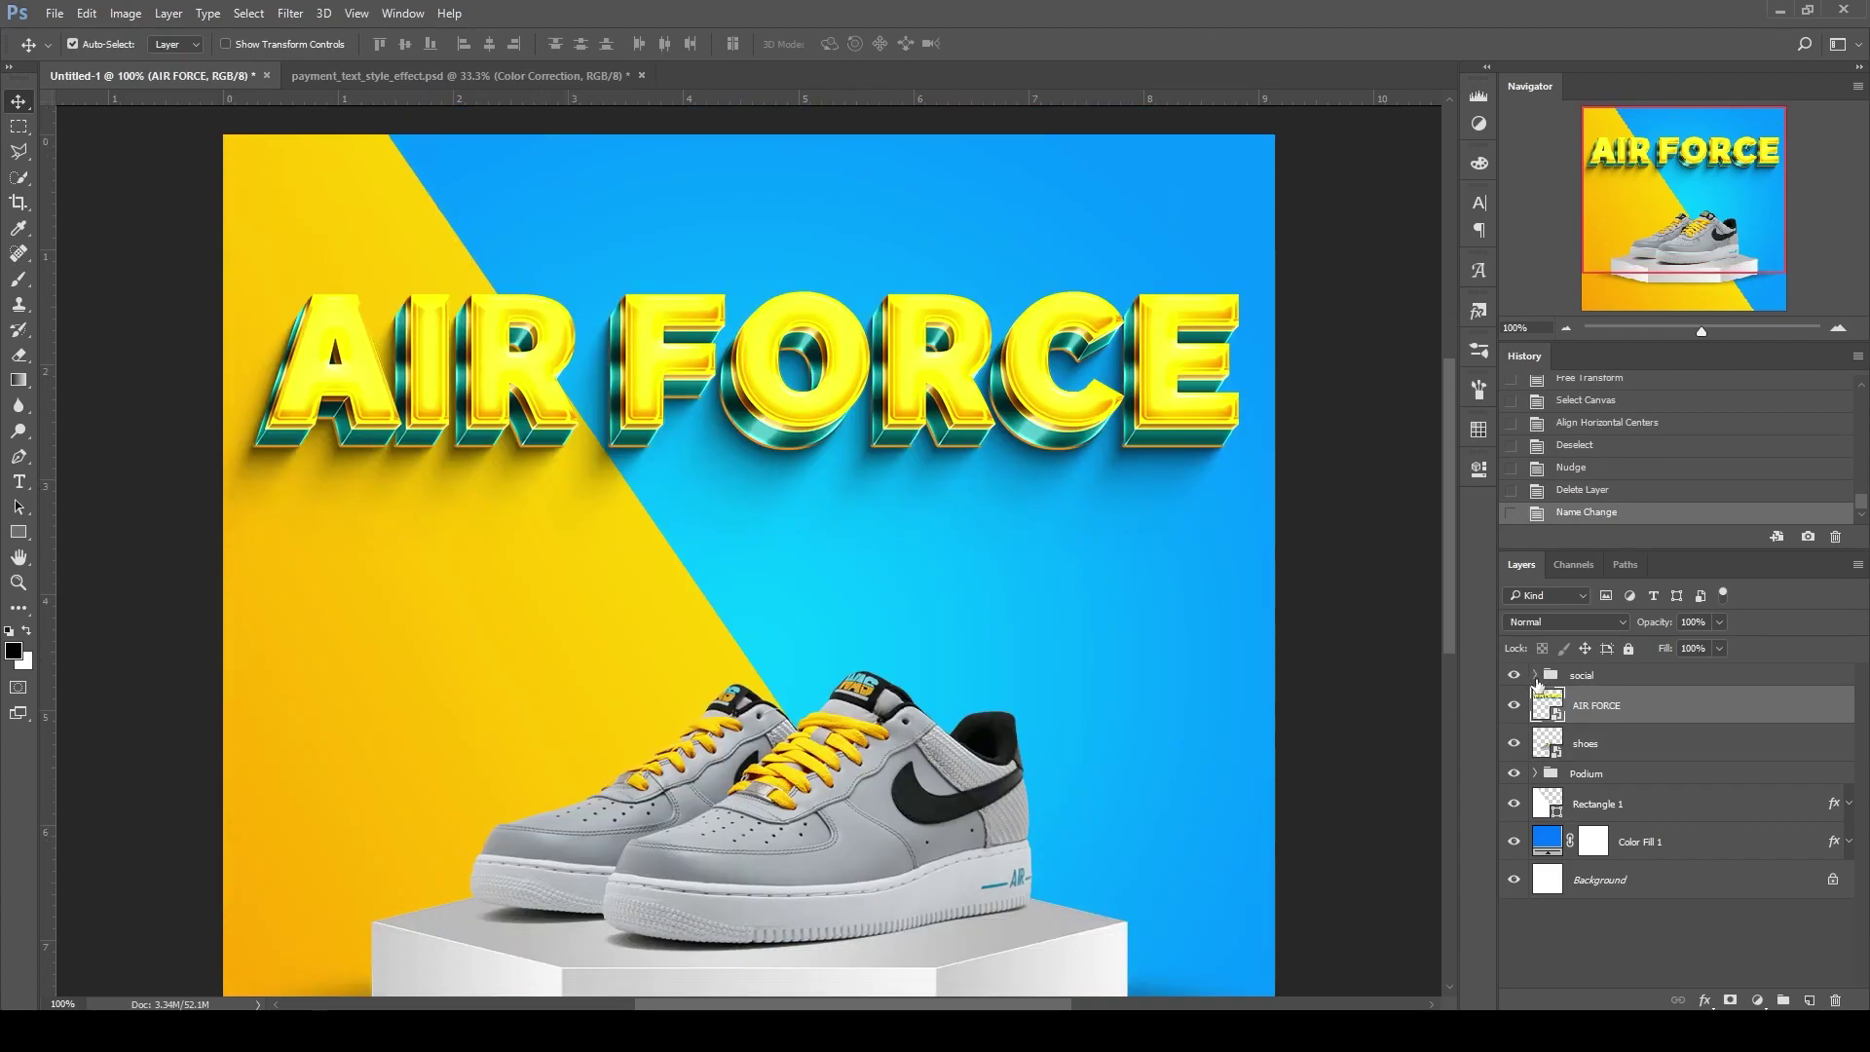
left_click(1534, 675)
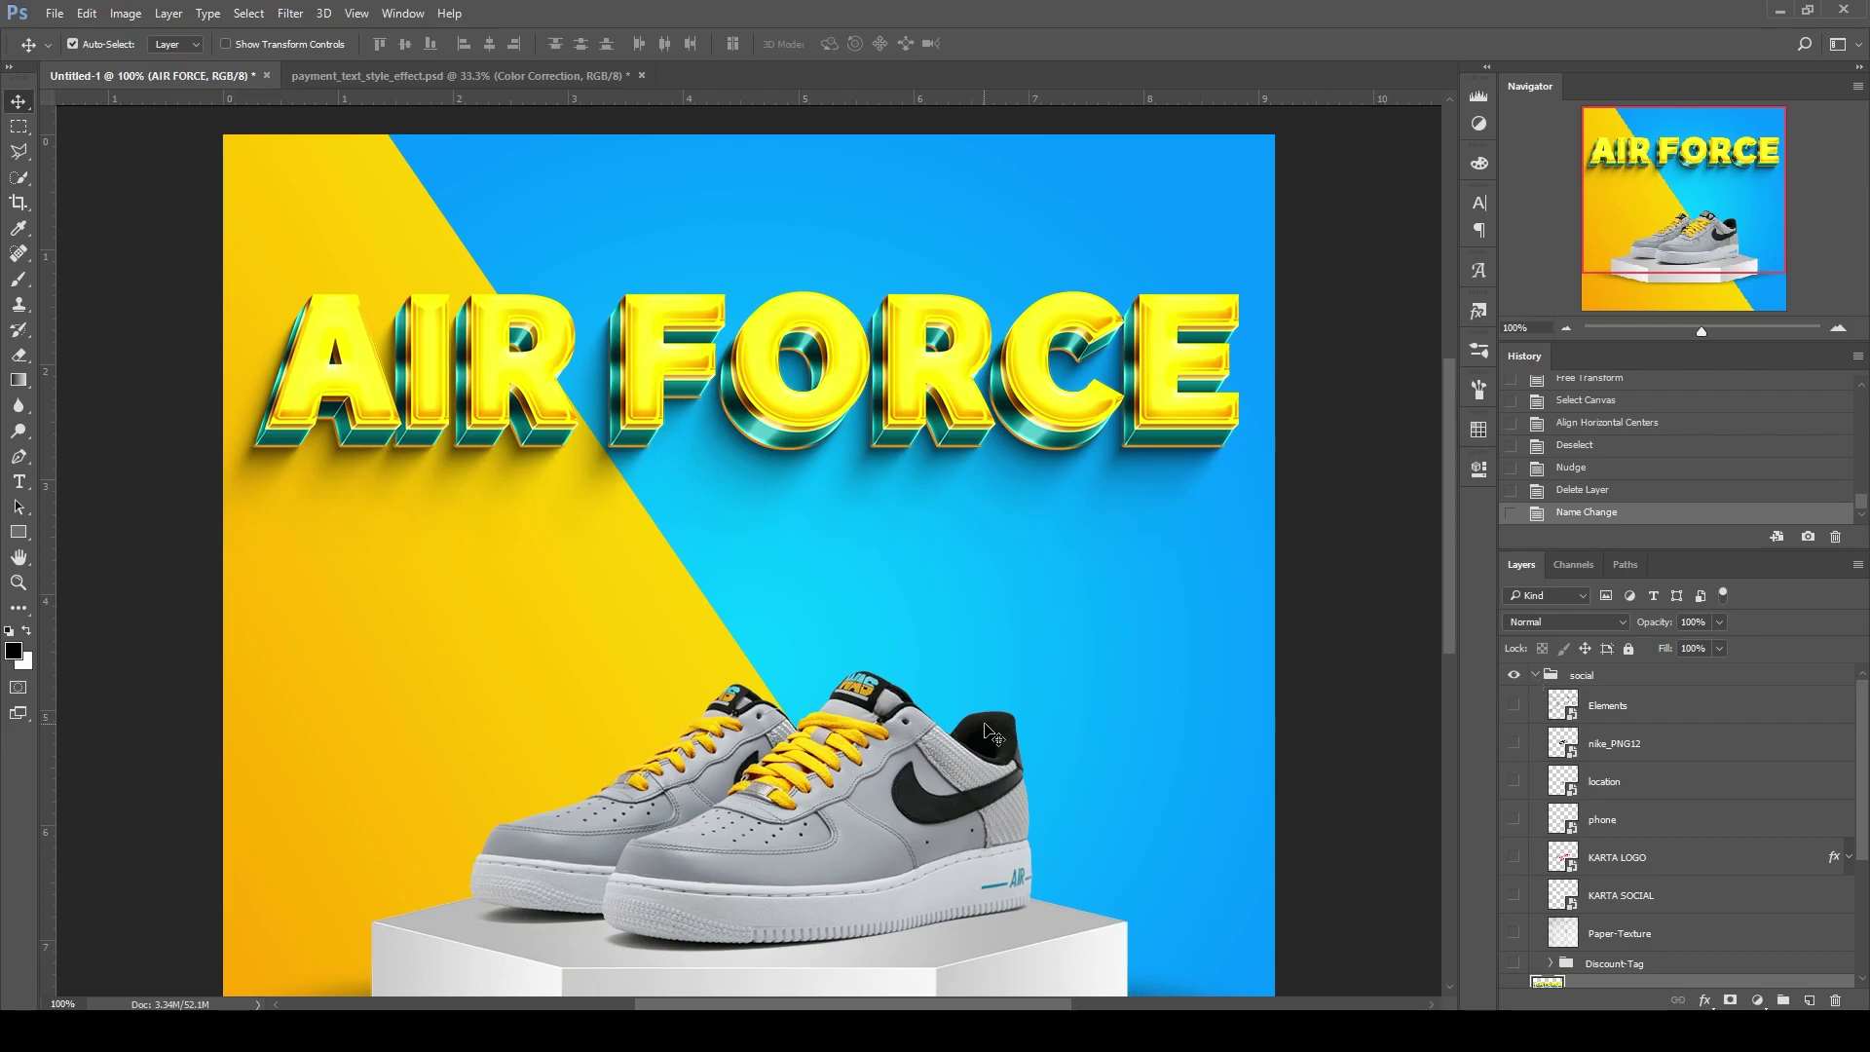
Scroll the Layers panel through the social group's logo layers
scroll(1135, 710, "down", 1)
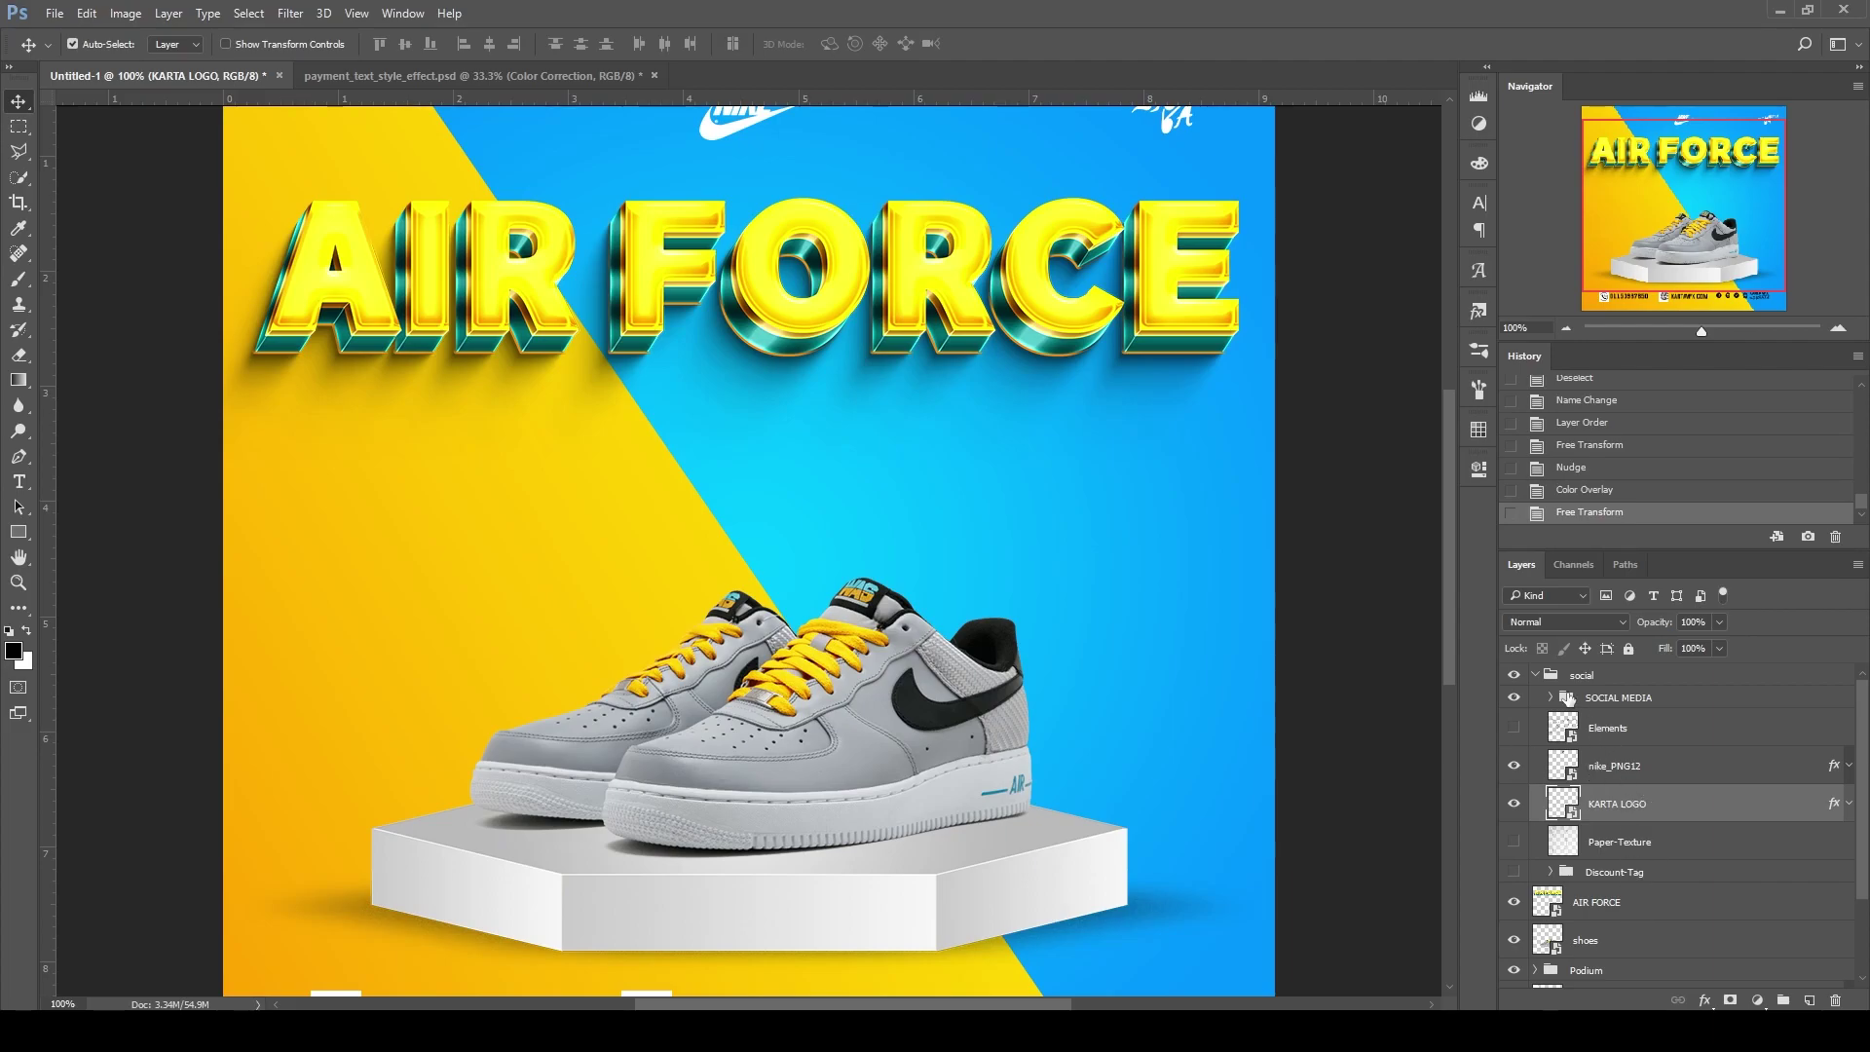
scroll(1621, 764, "down", 2)
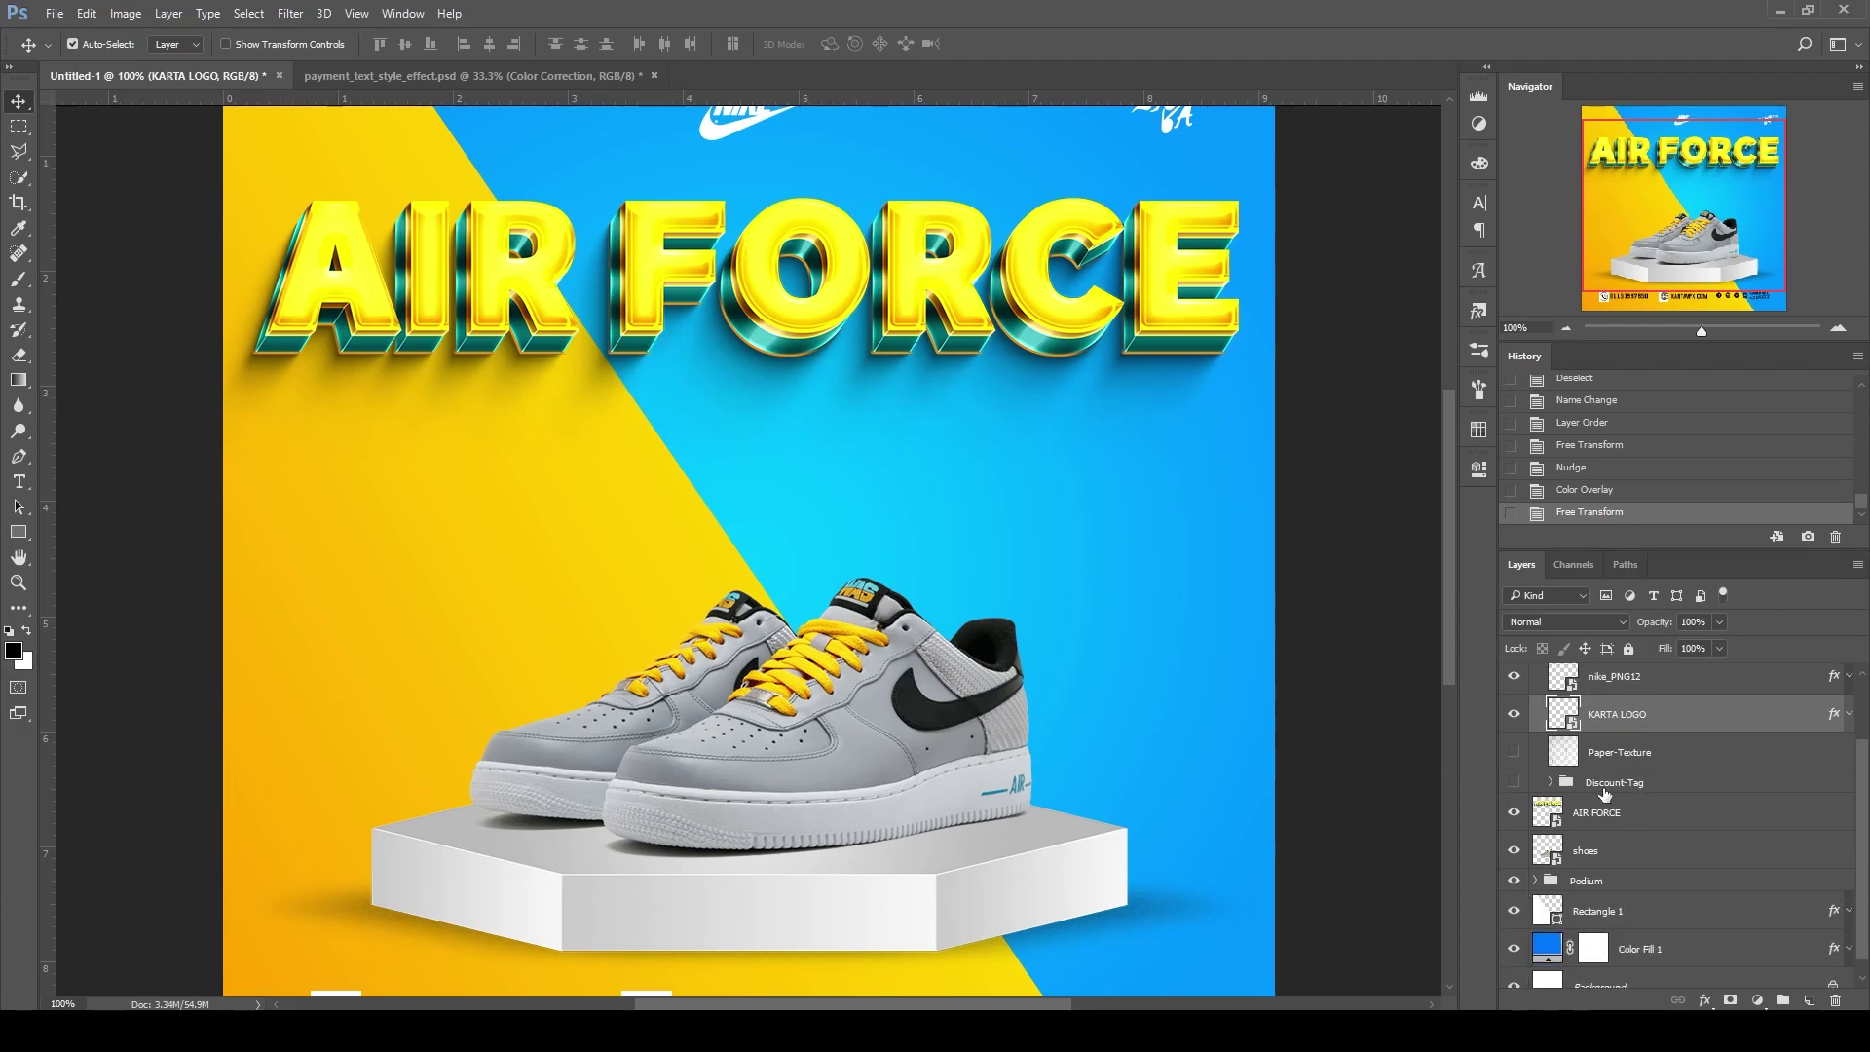
Move the Paper-Texture layer just above Rectangle 1 and make it visible
left_click(1616, 768)
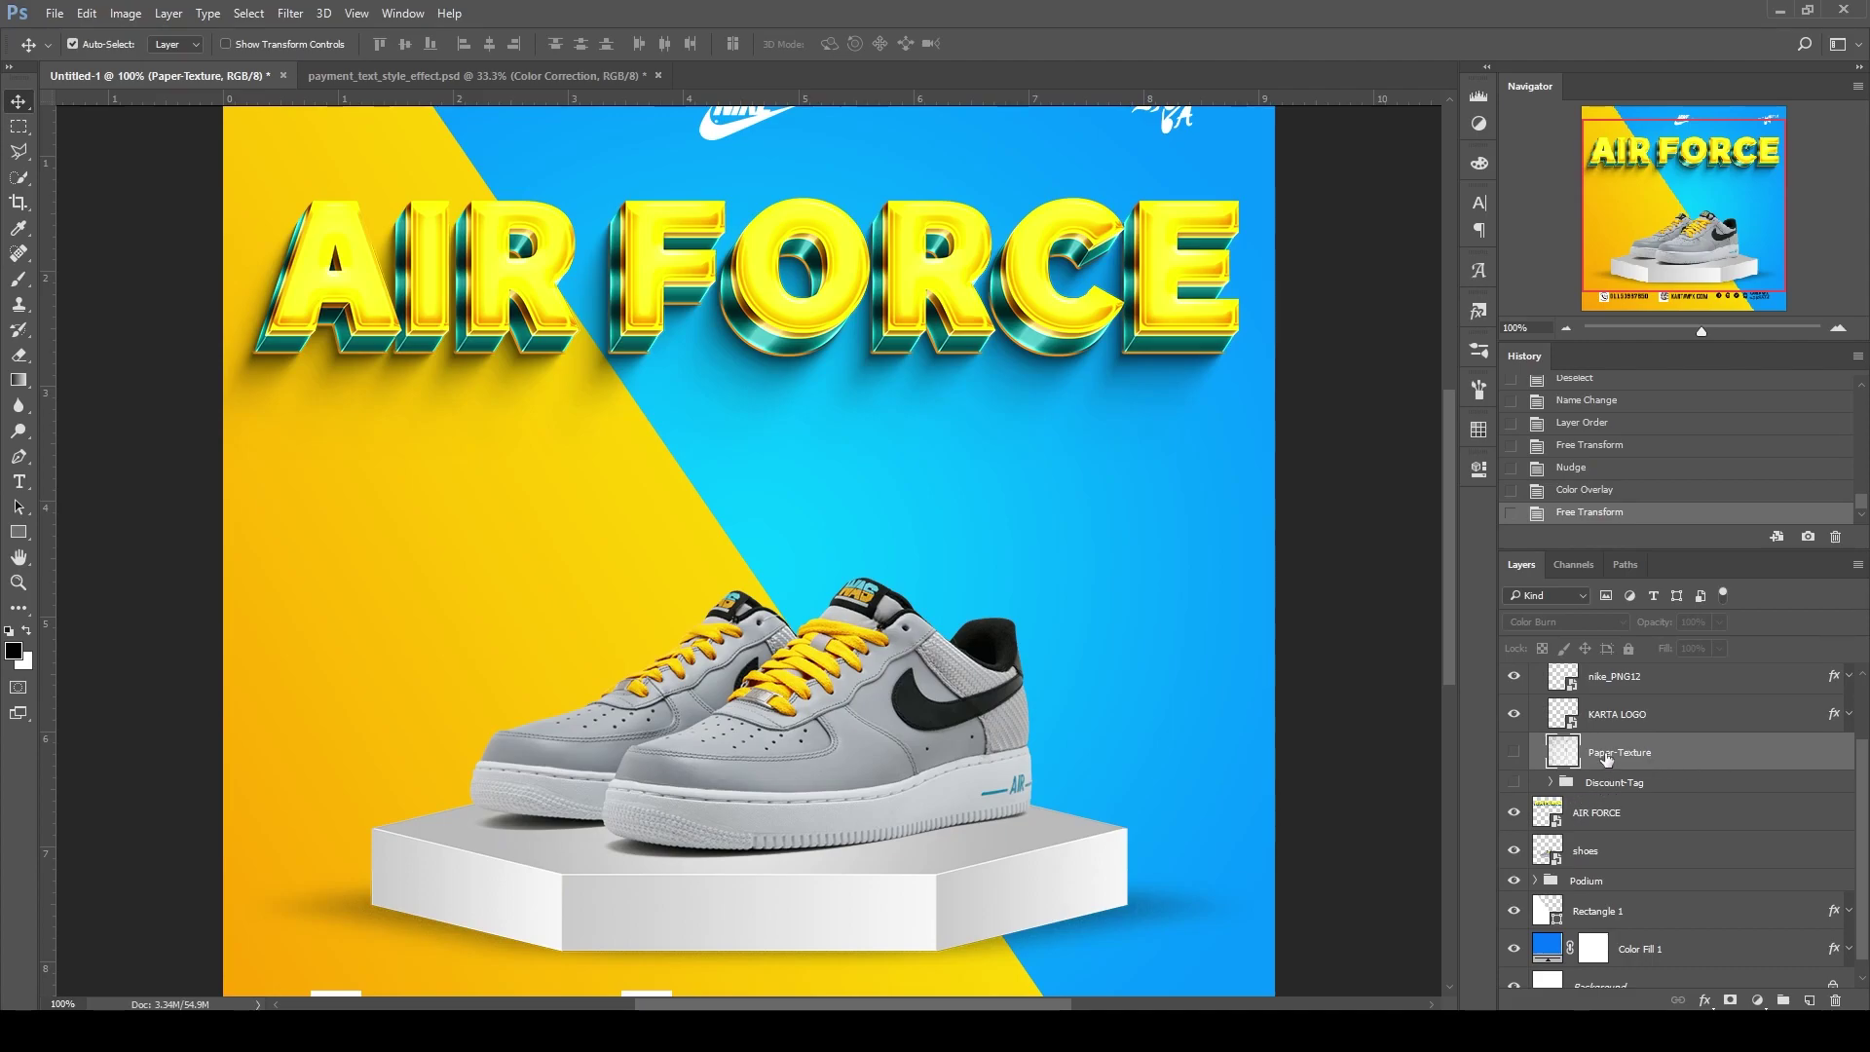
left_click_drag(1606, 758, 1667, 893)
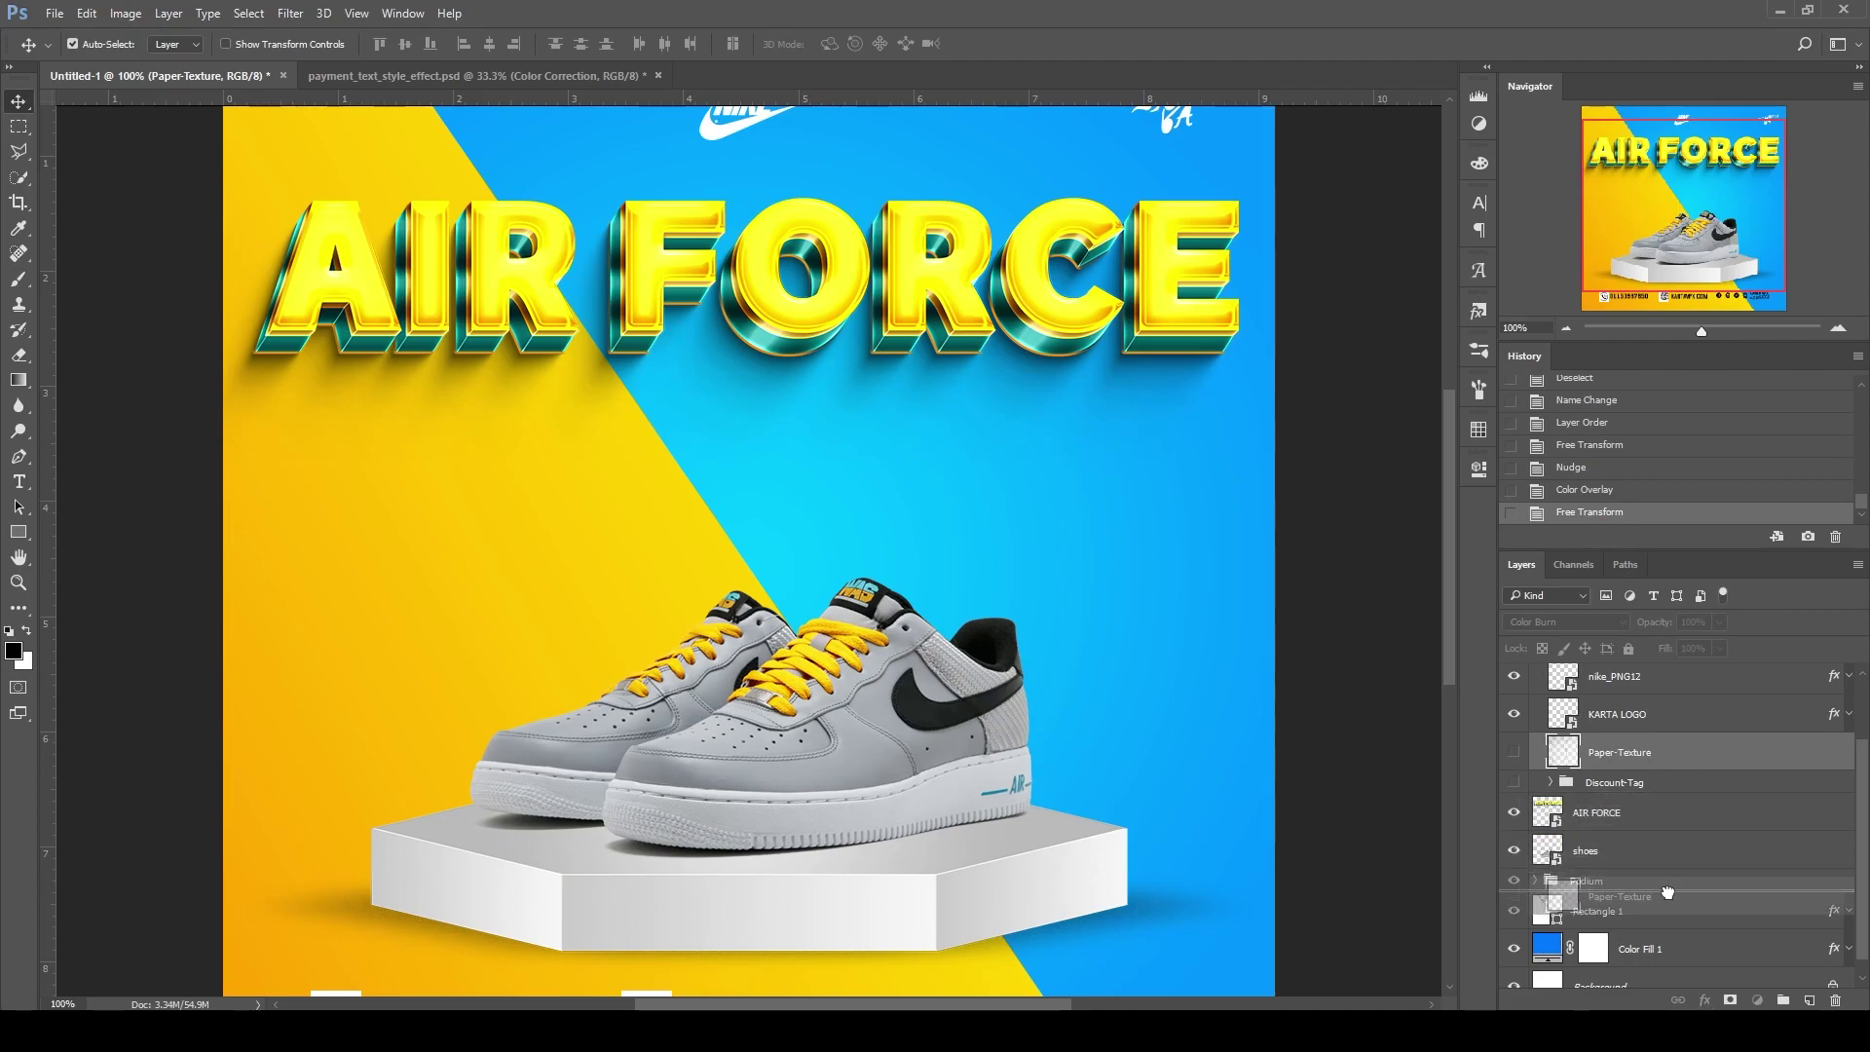
left_click_drag(1667, 892, 1668, 897)
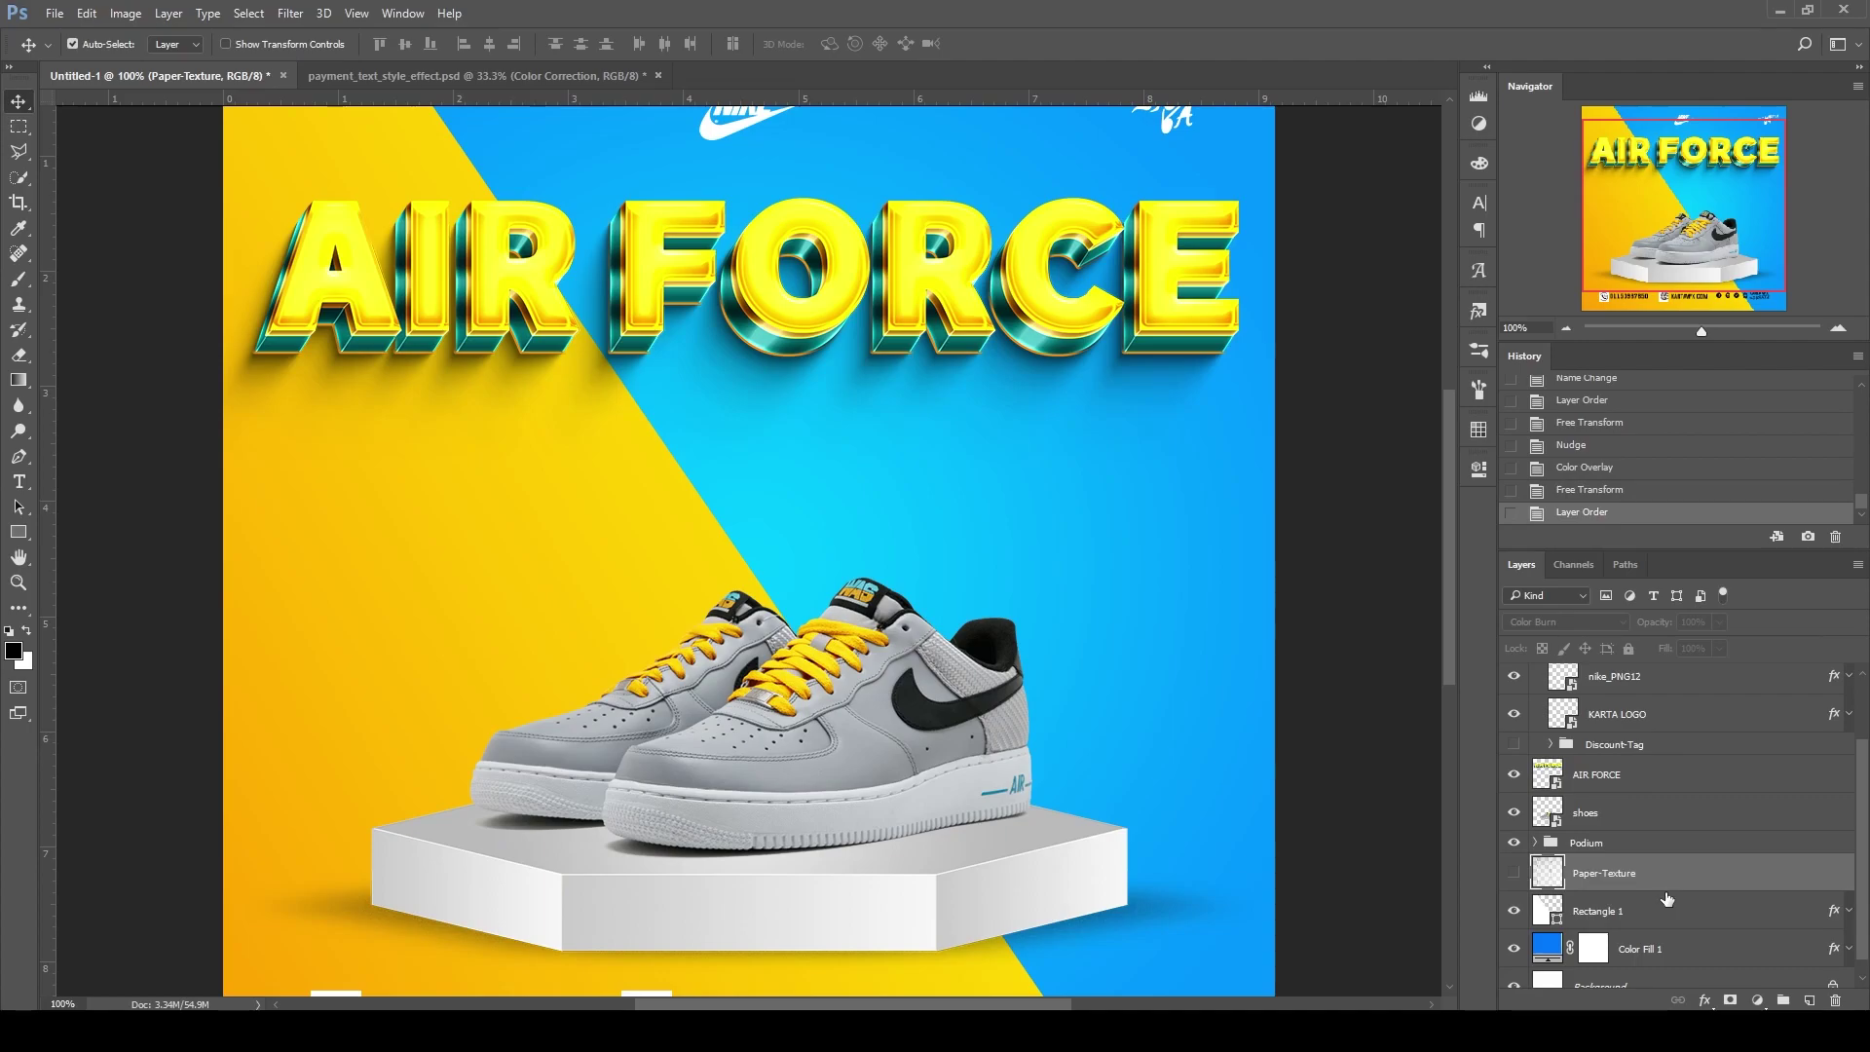
left_click(1513, 872)
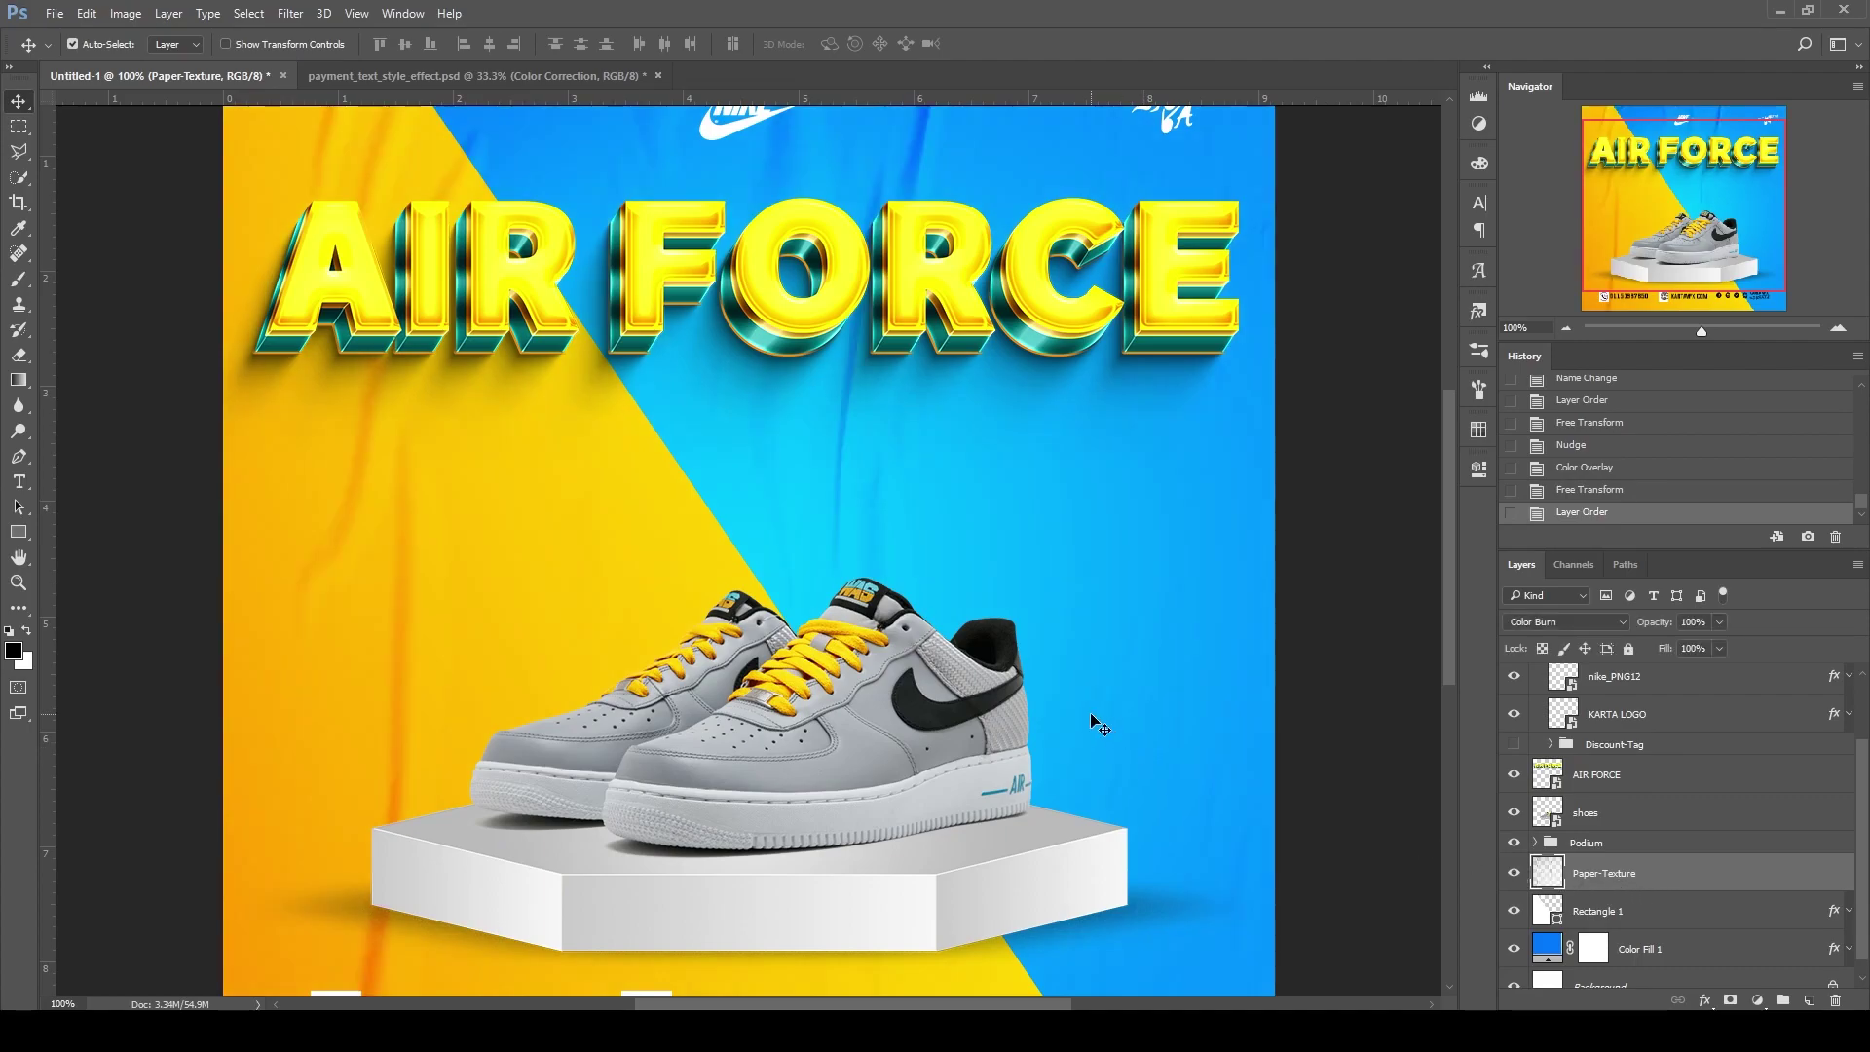
scroll(1089, 711, "up", 2)
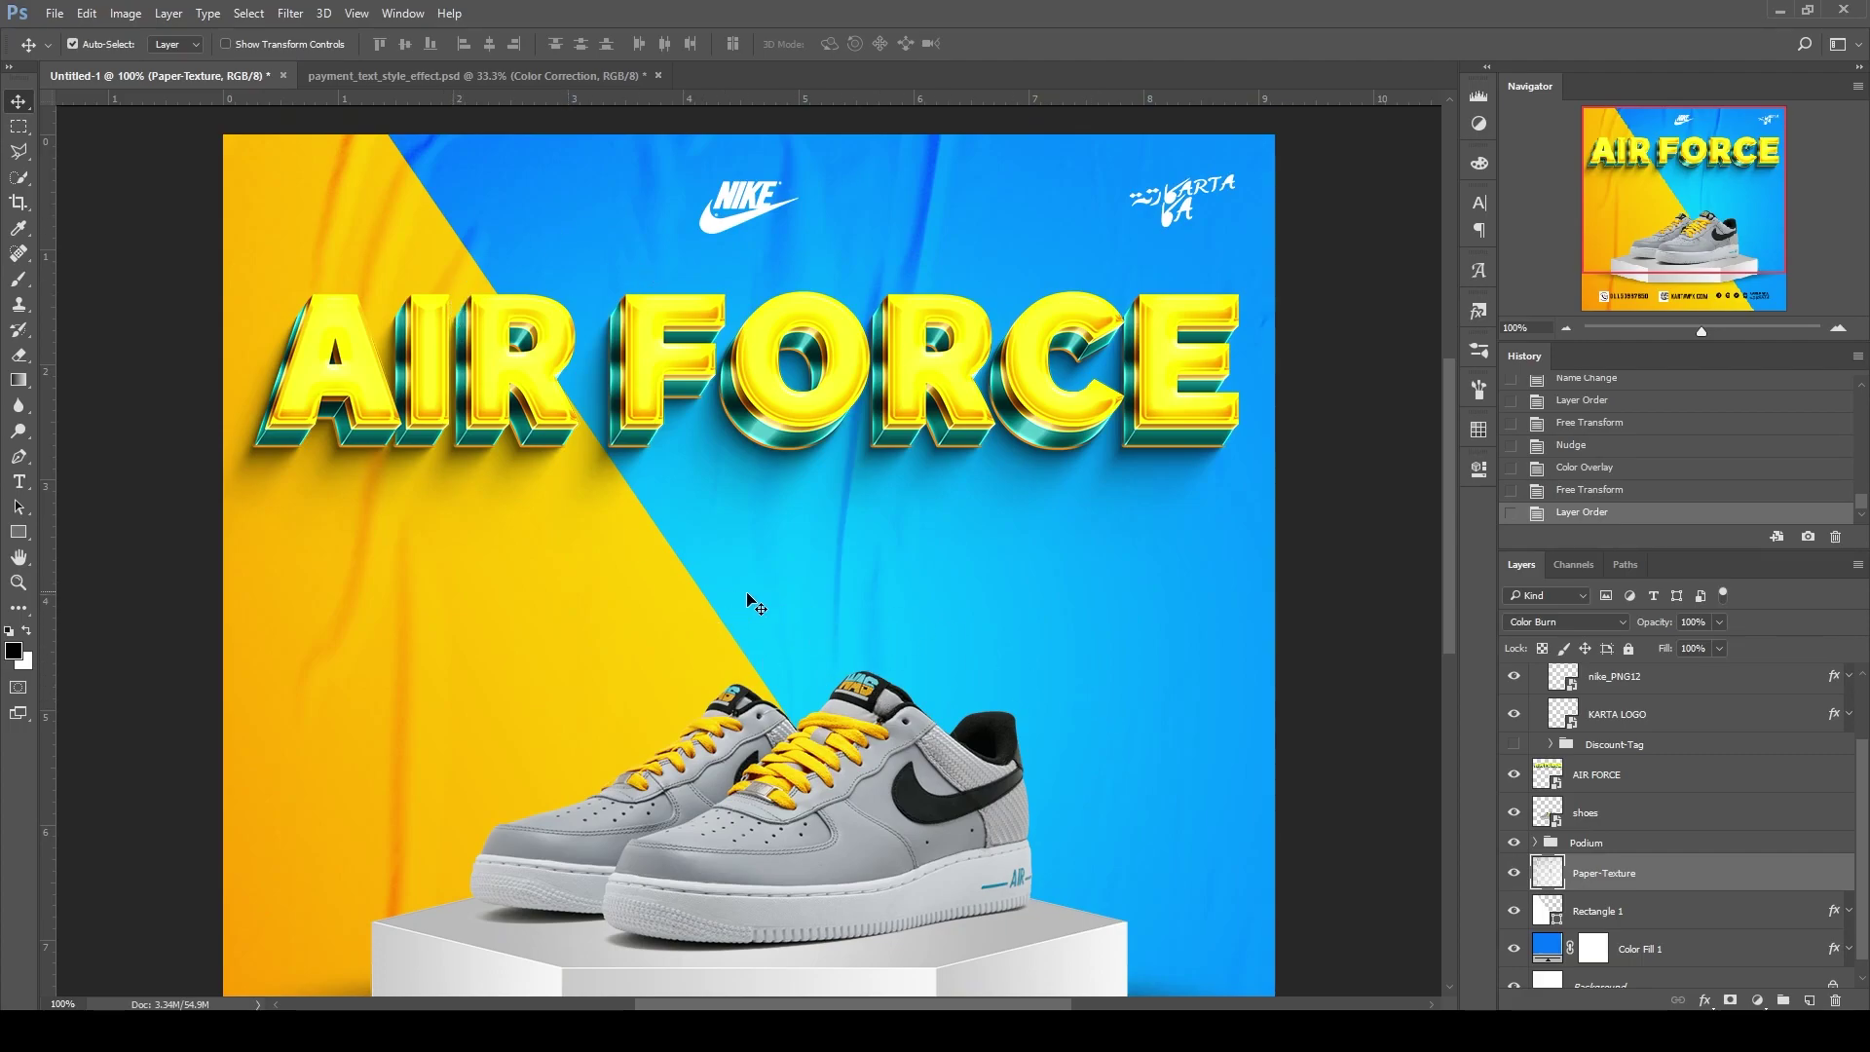
scroll(905, 750, "down", 2)
scroll(906, 749, "down", 1)
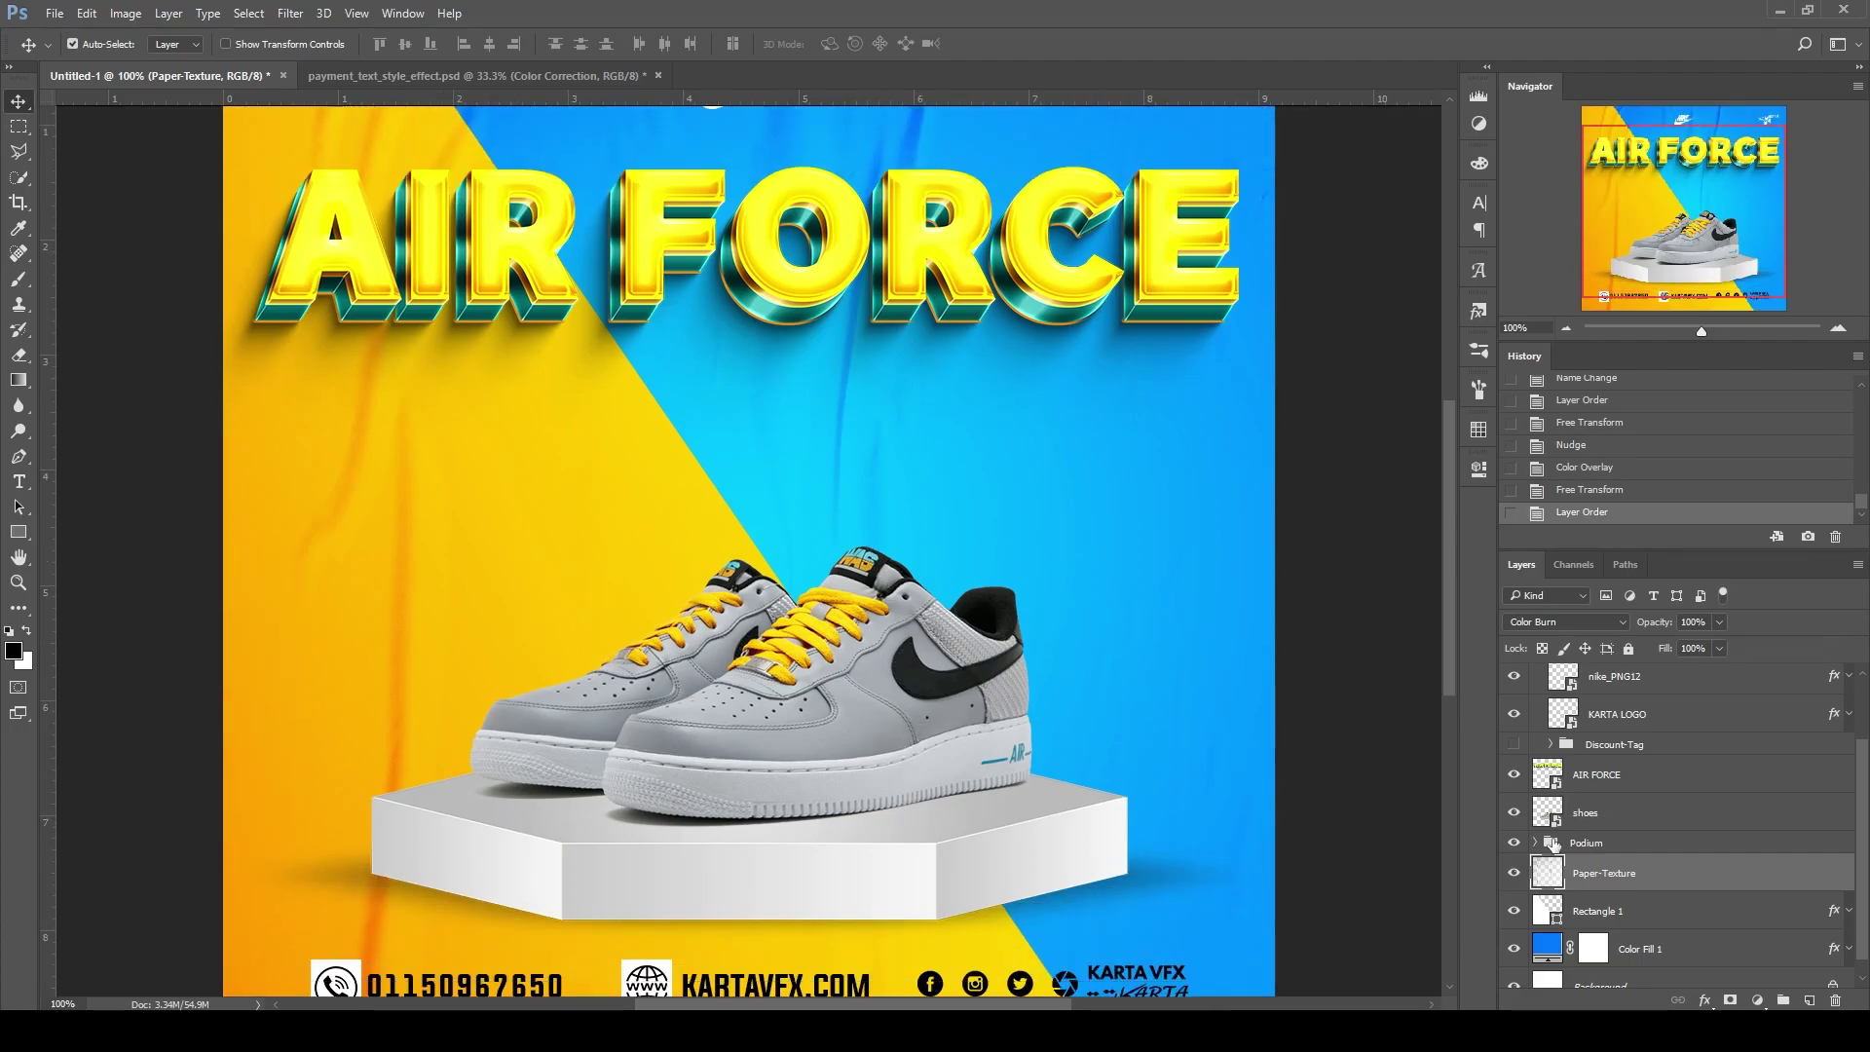
left_click(1513, 872)
Show the 50% OFF Discount-Tag group beside the shoe
scroll(818, 576, "up", 2)
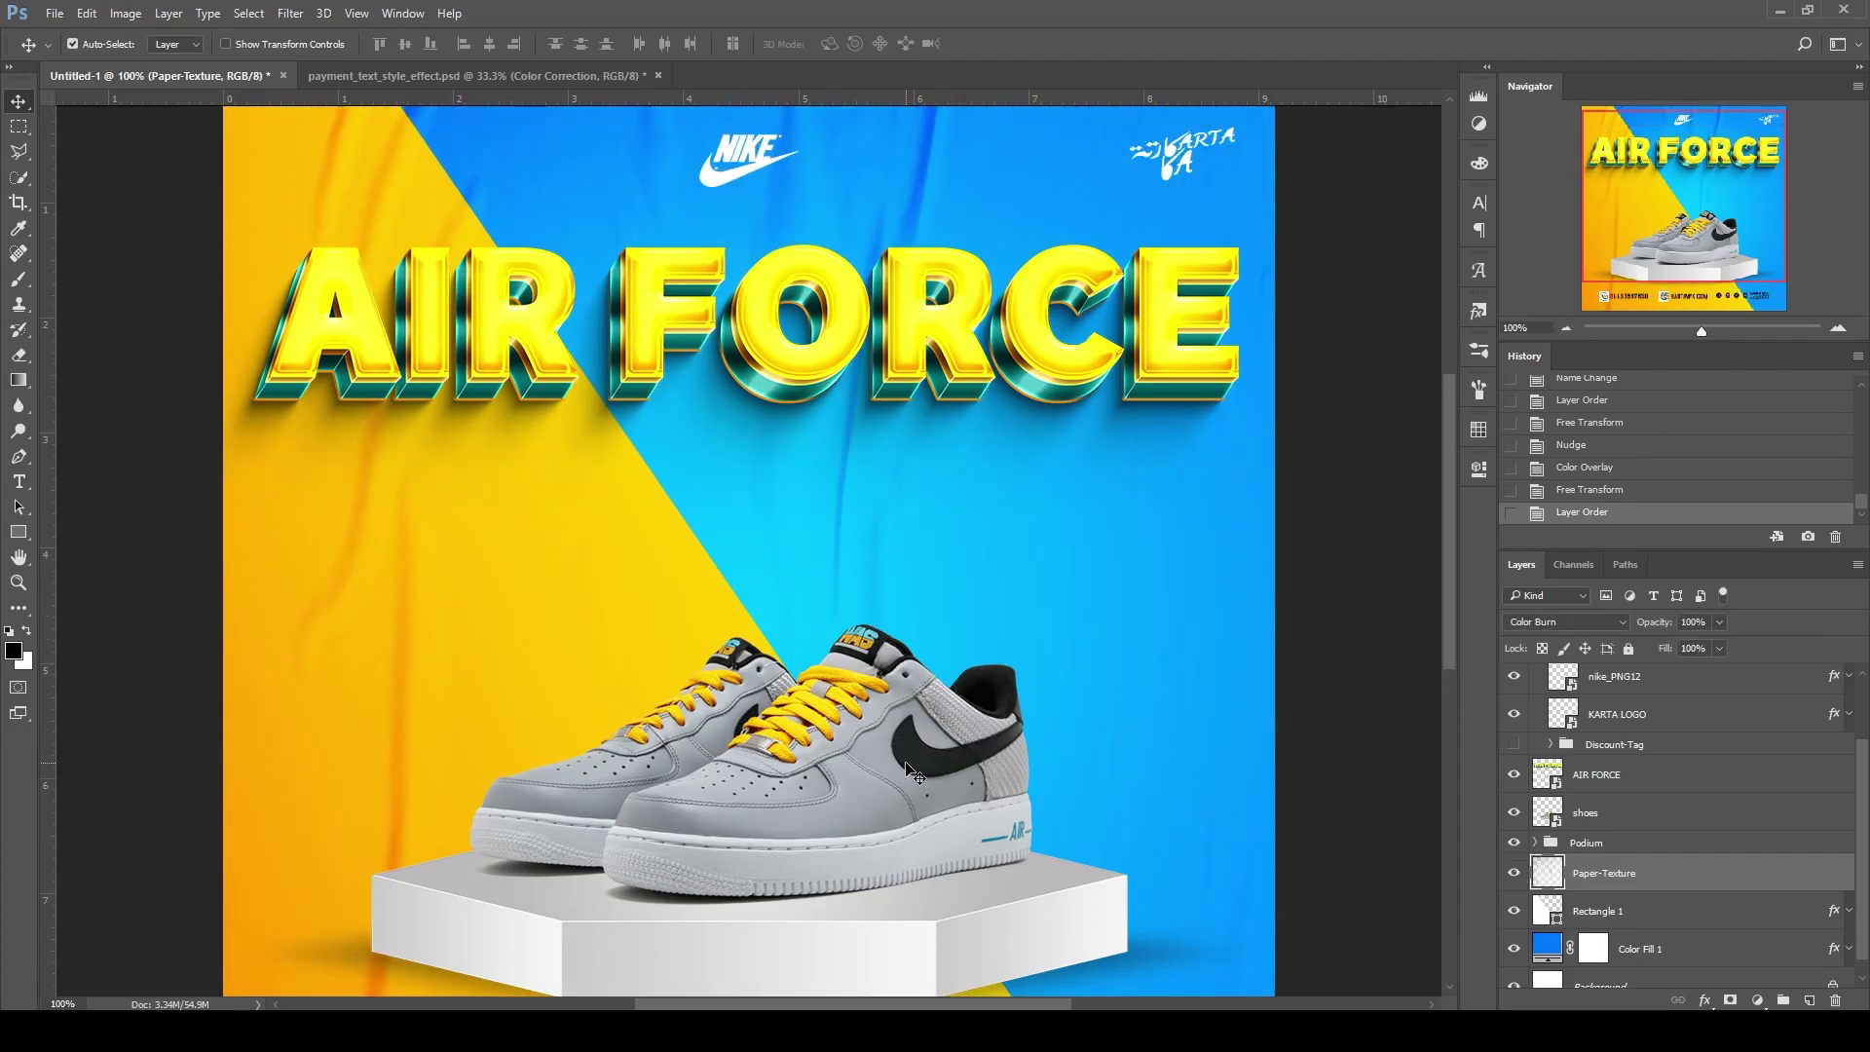
scroll(741, 550, "down", 2)
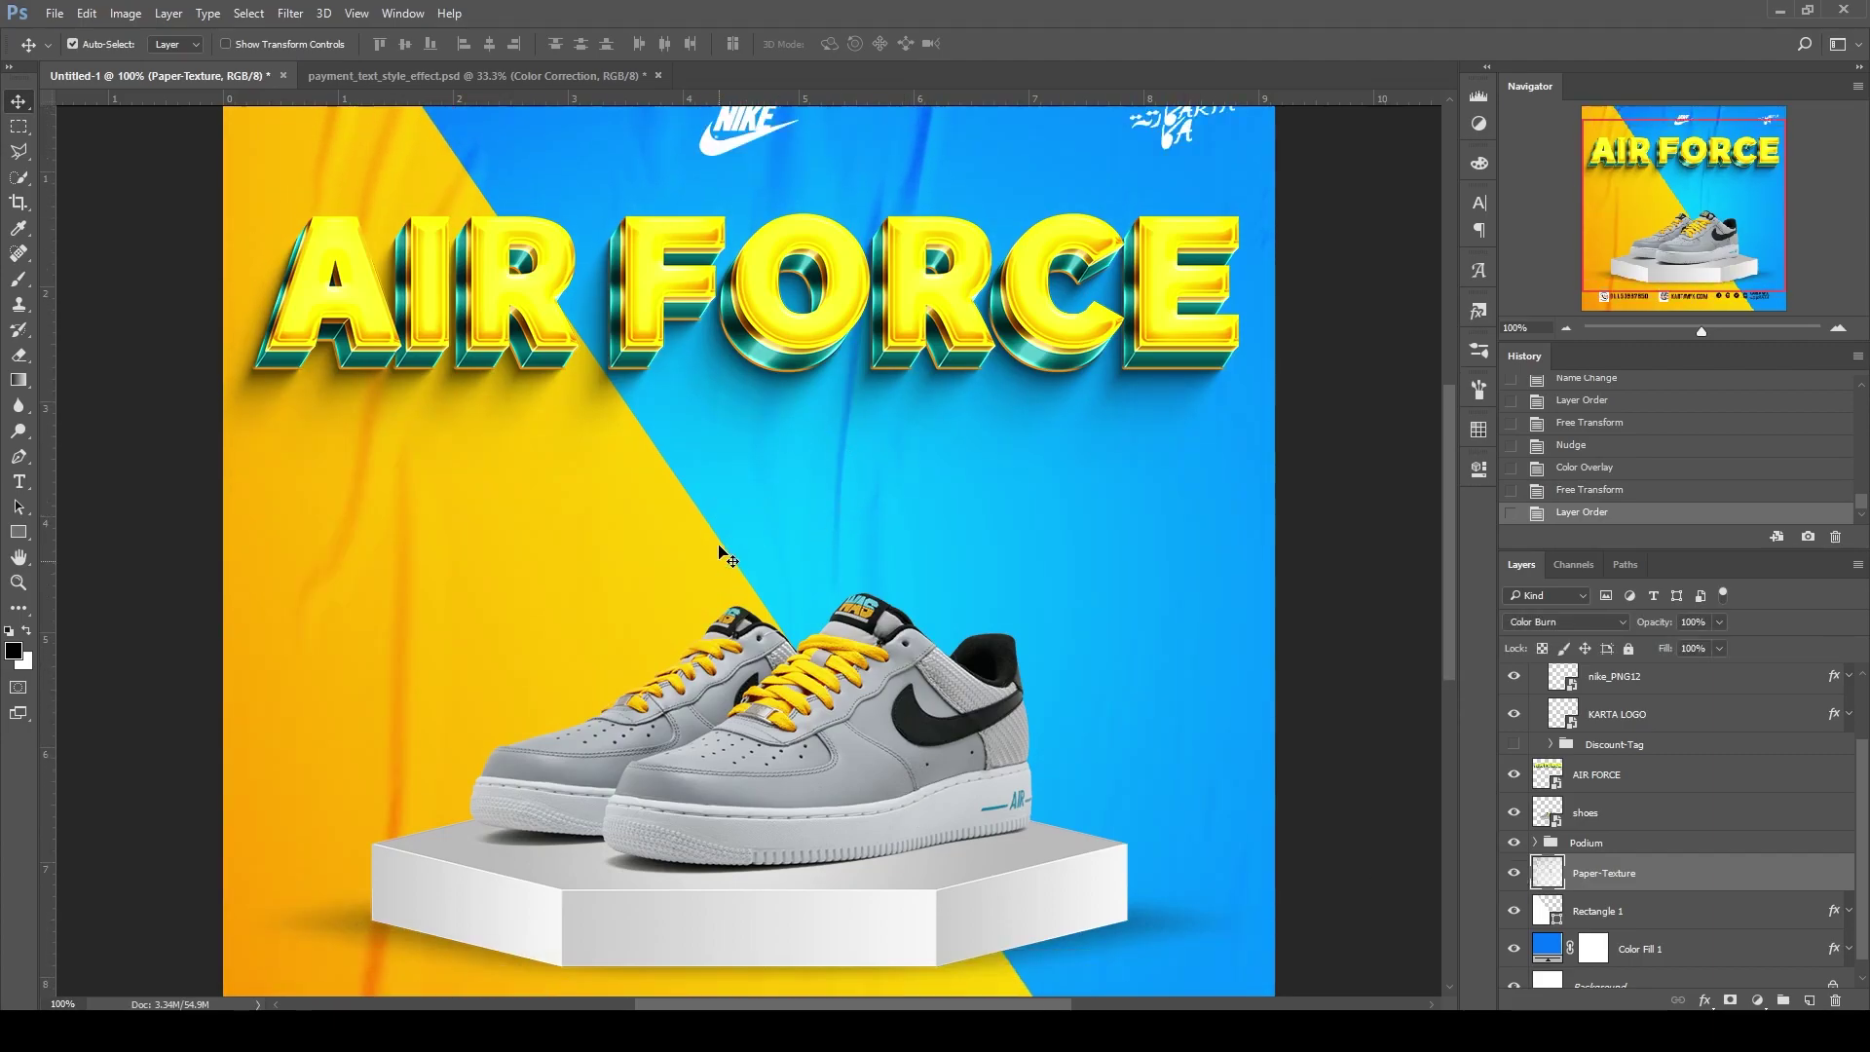
scroll(730, 560, "up", 2)
scroll(1579, 794, "up", 2)
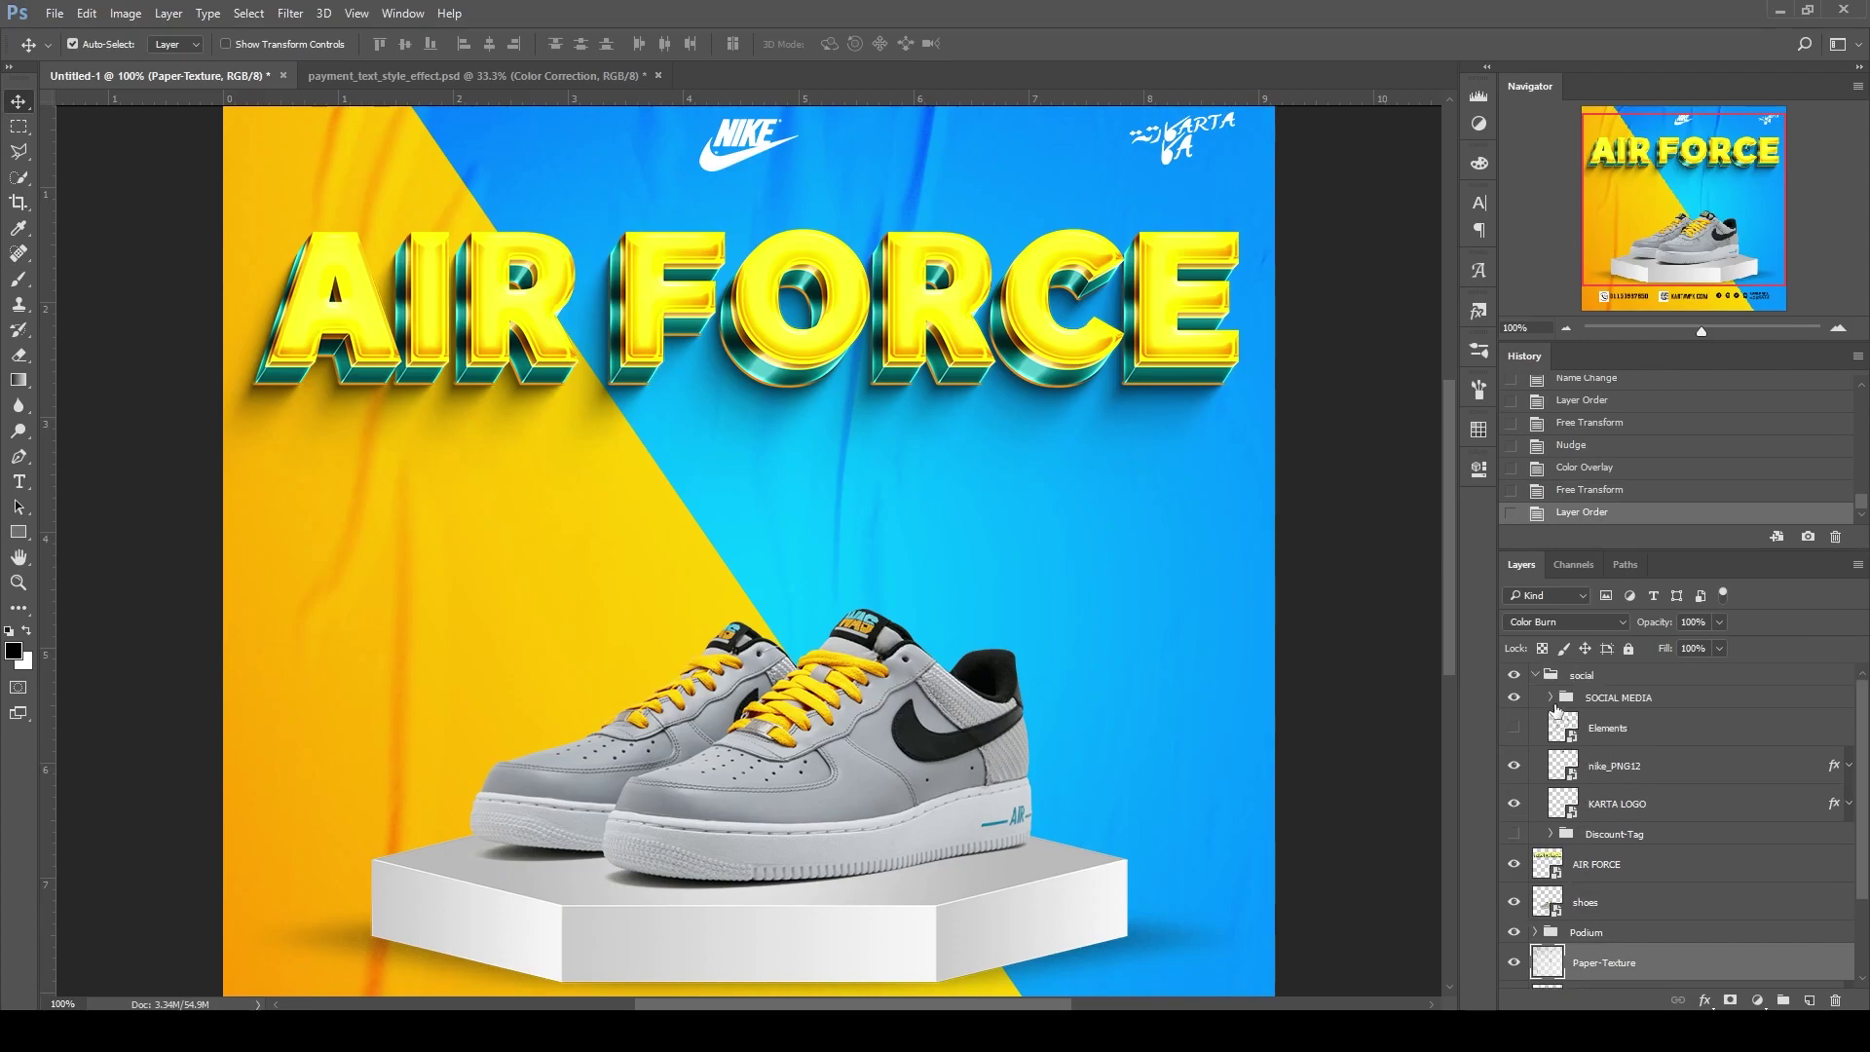
left_click(1513, 834)
left_click(1616, 833)
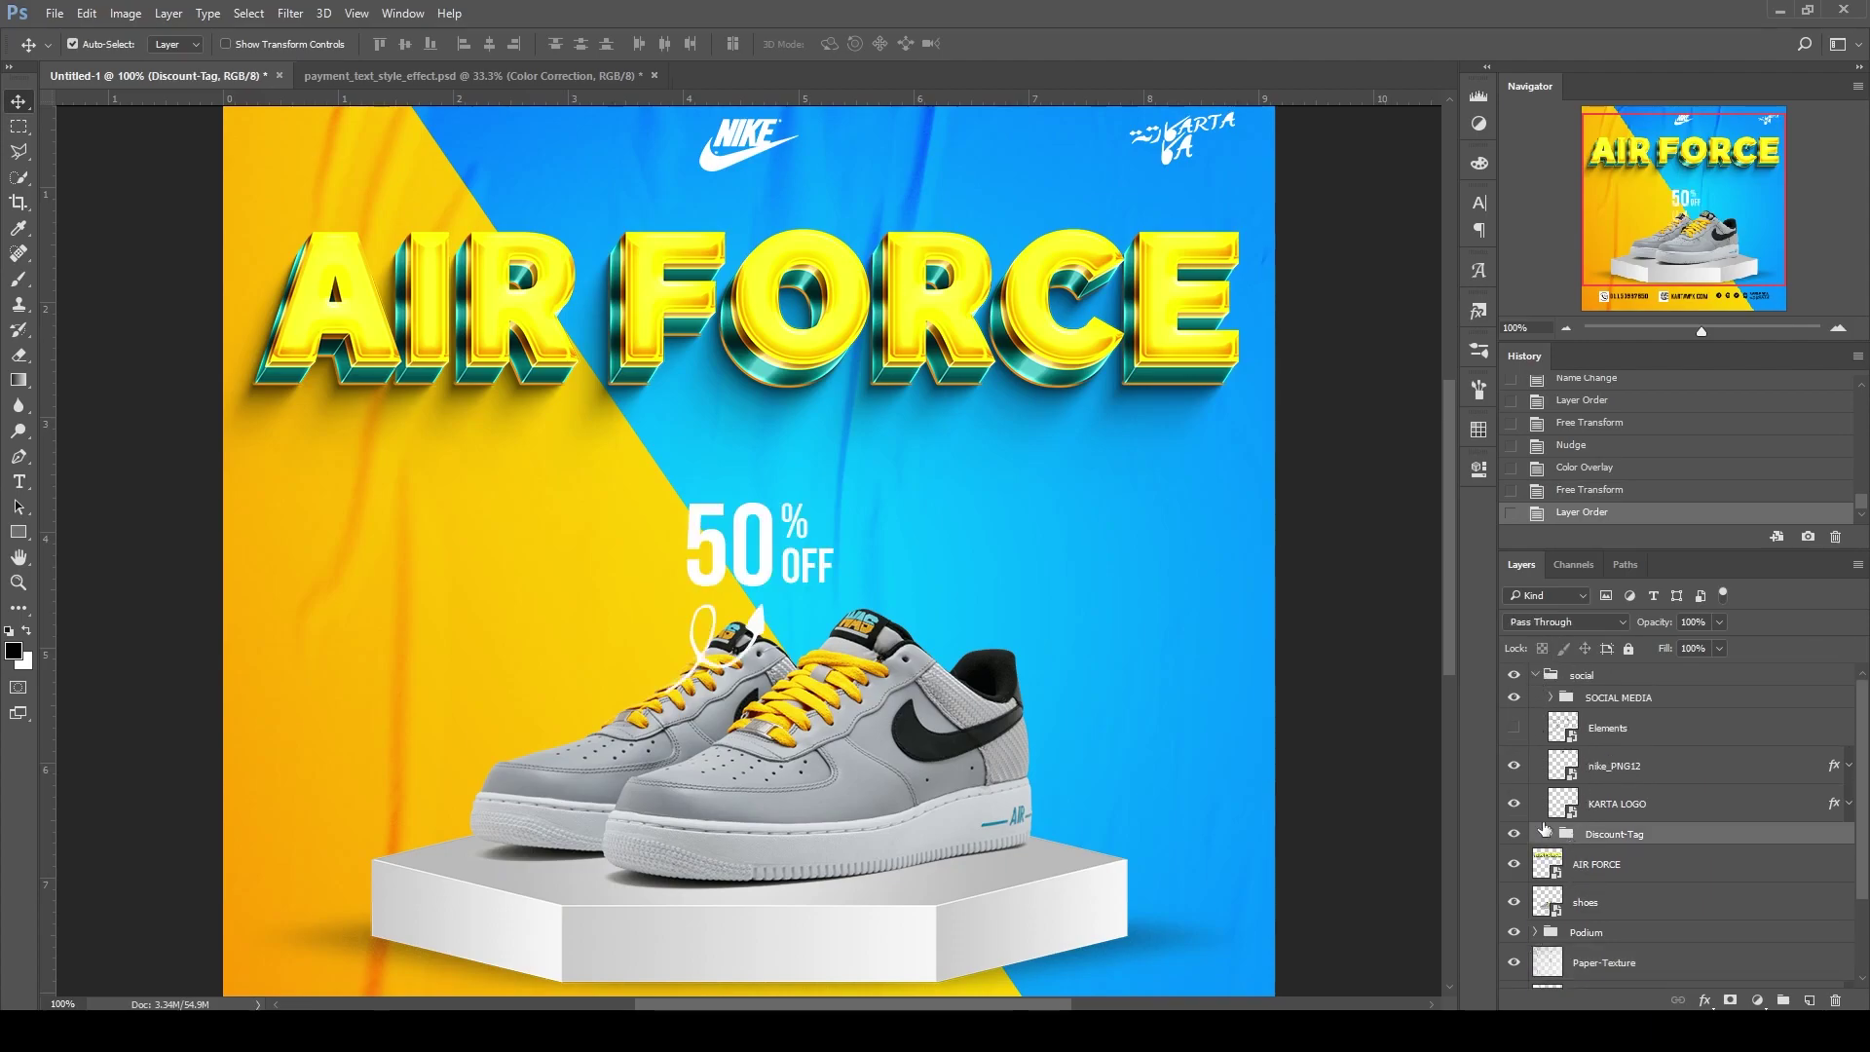
scroll(1203, 745, "down", 2)
scroll(1635, 815, "down", 2)
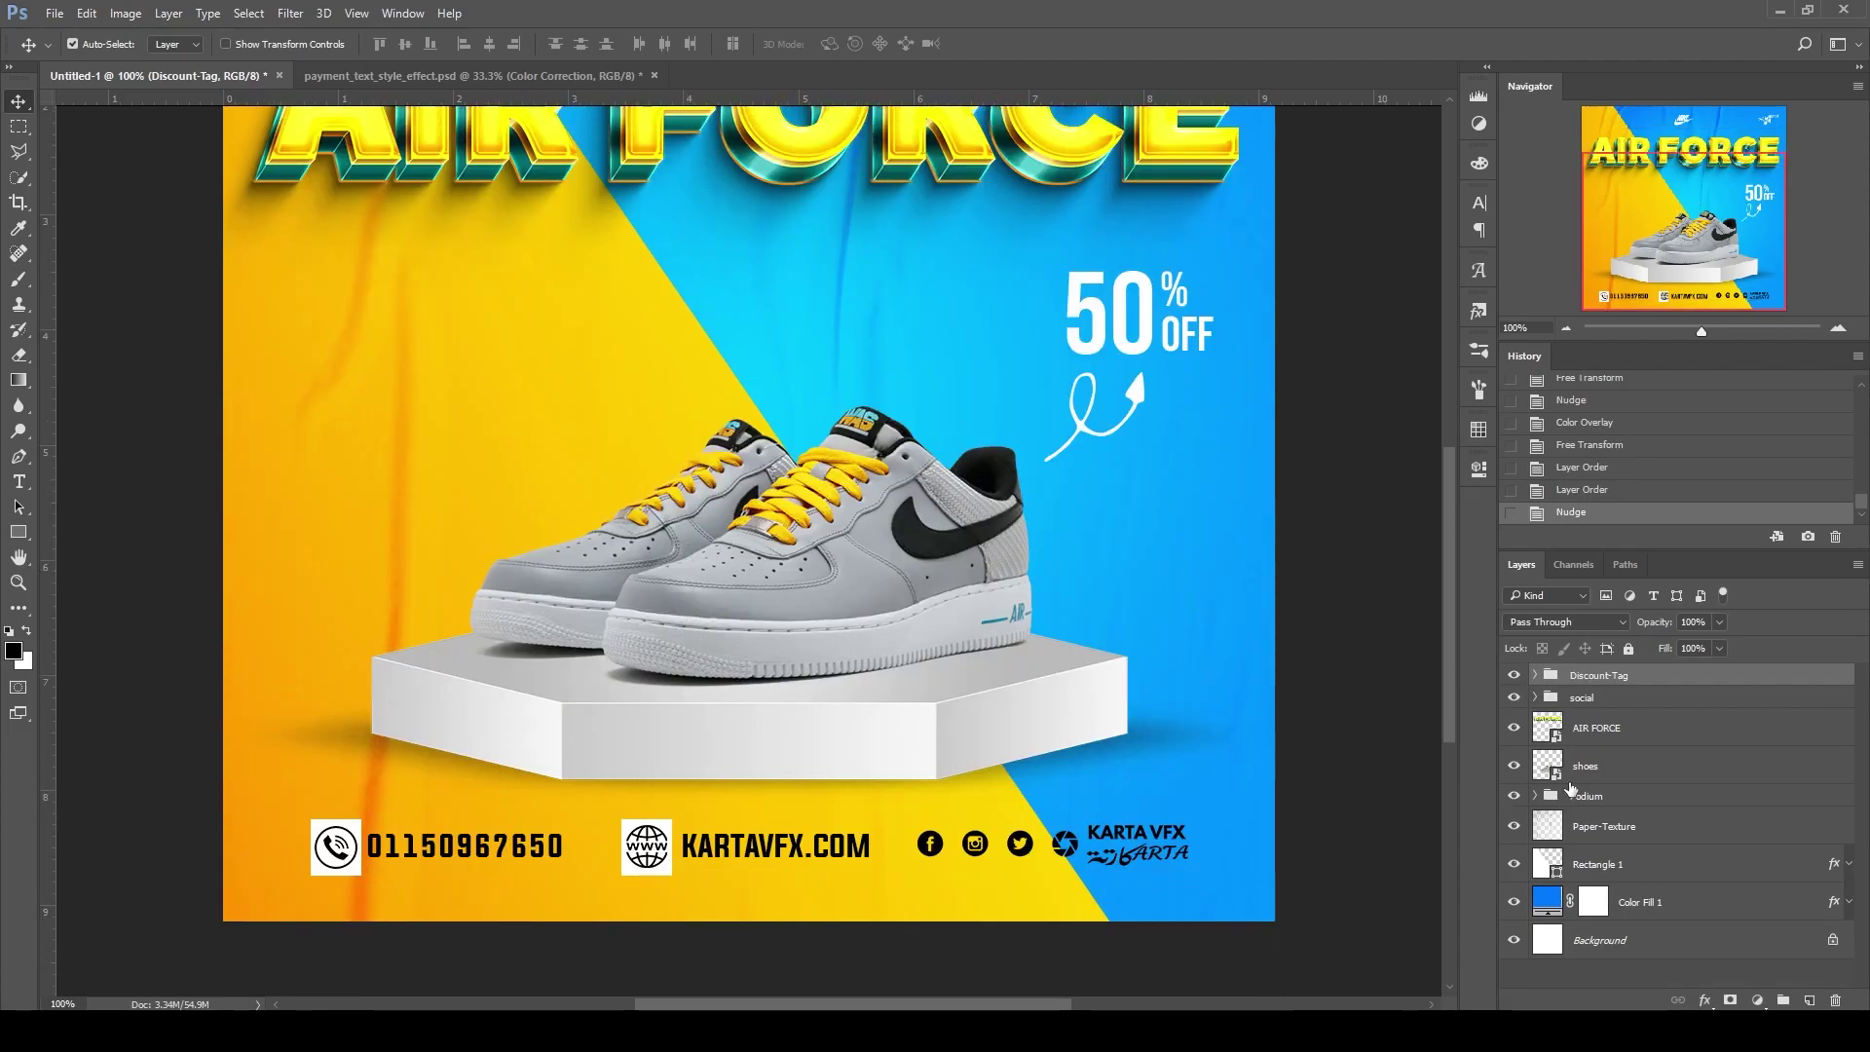
left_click(1514, 765)
Duplicate the shoes layer and flip the copy vertically
left_click_drag(1597, 766, 1813, 999)
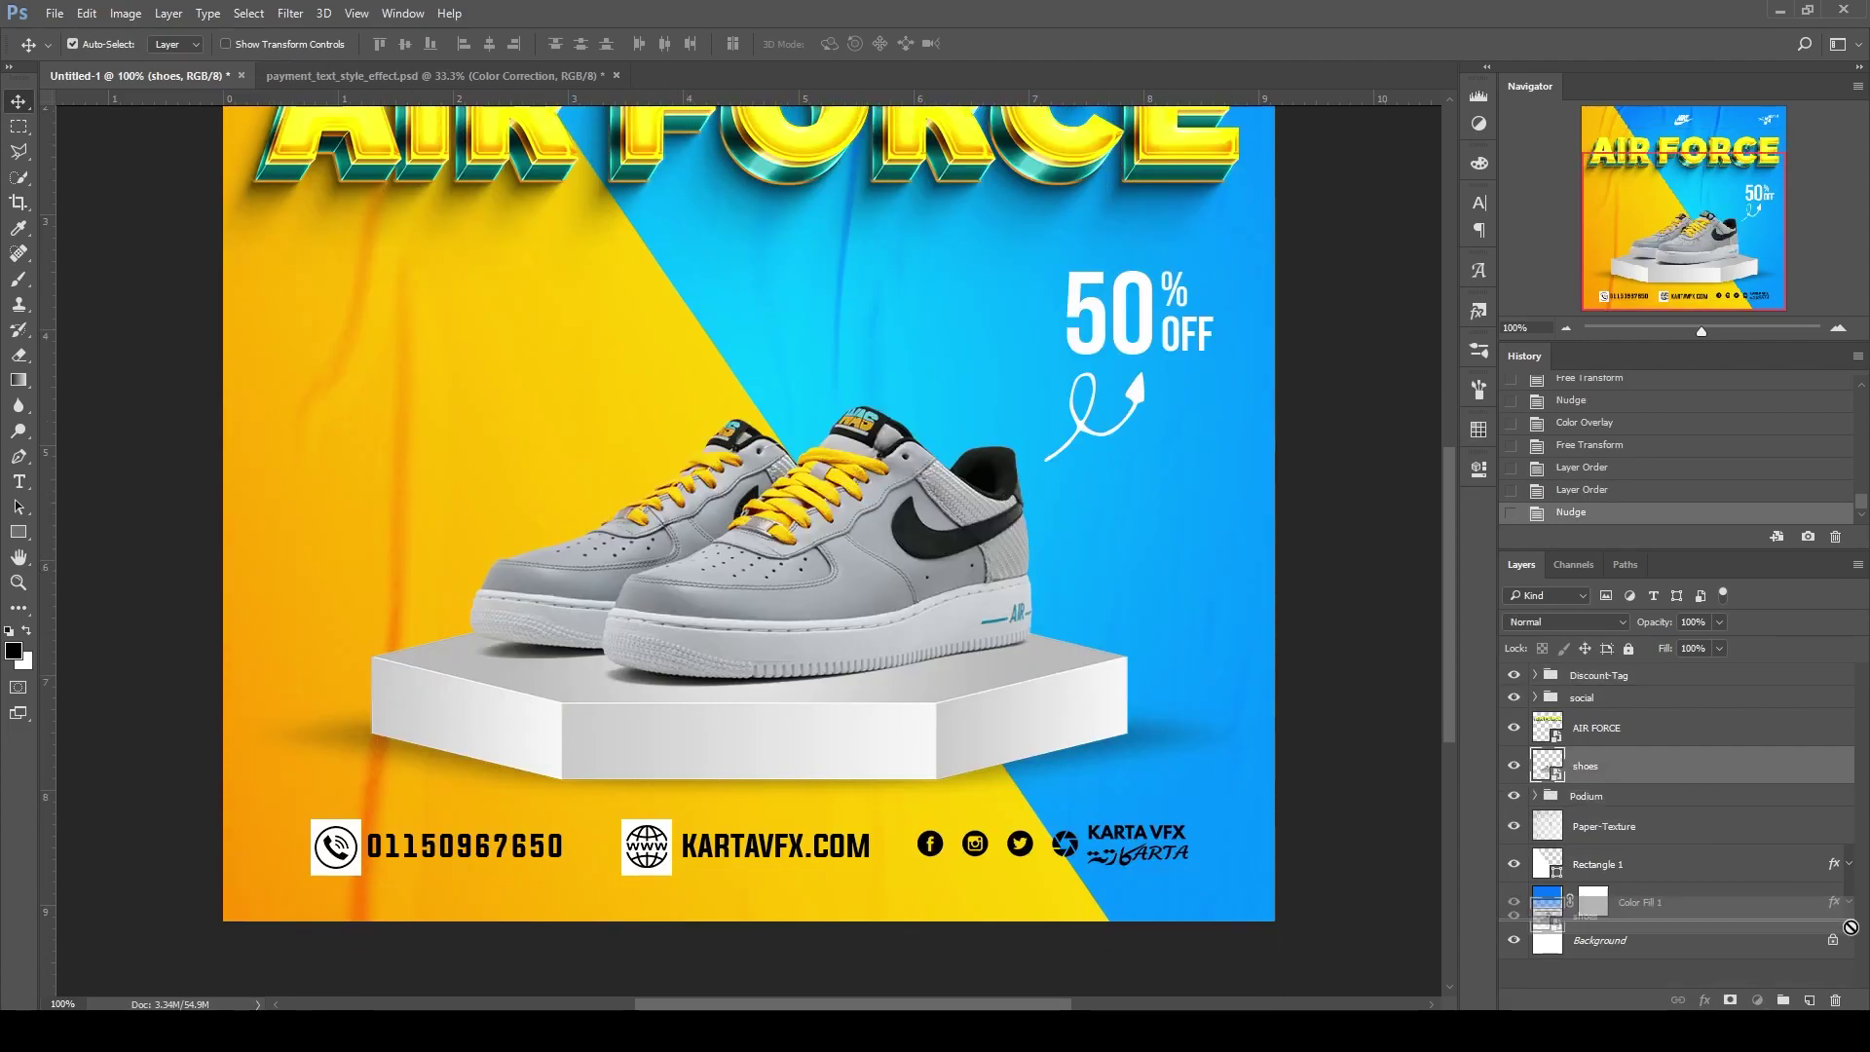
key("ctrl+t")
right_click(893, 557)
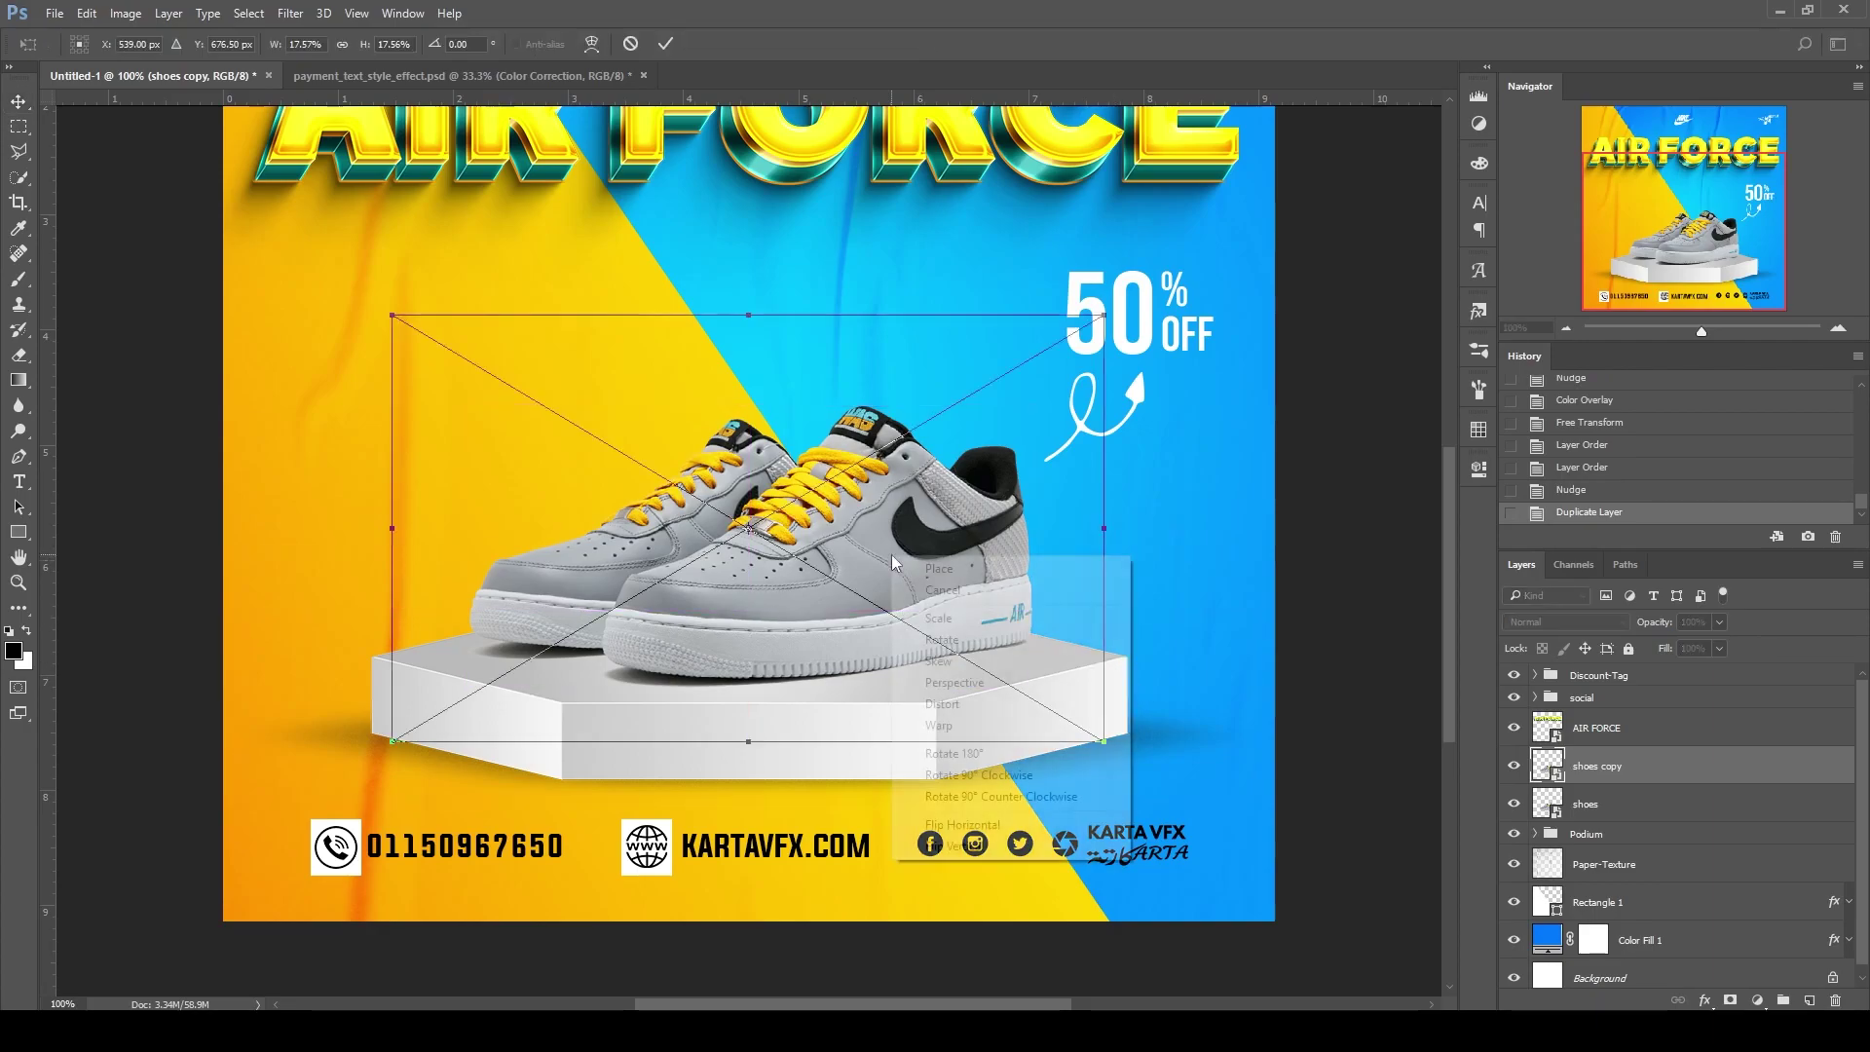
left_click(942, 847)
Position the flipped copy under the shoe, place it behind the original, and add a layer mask
left_click_drag(885, 526, 904, 826)
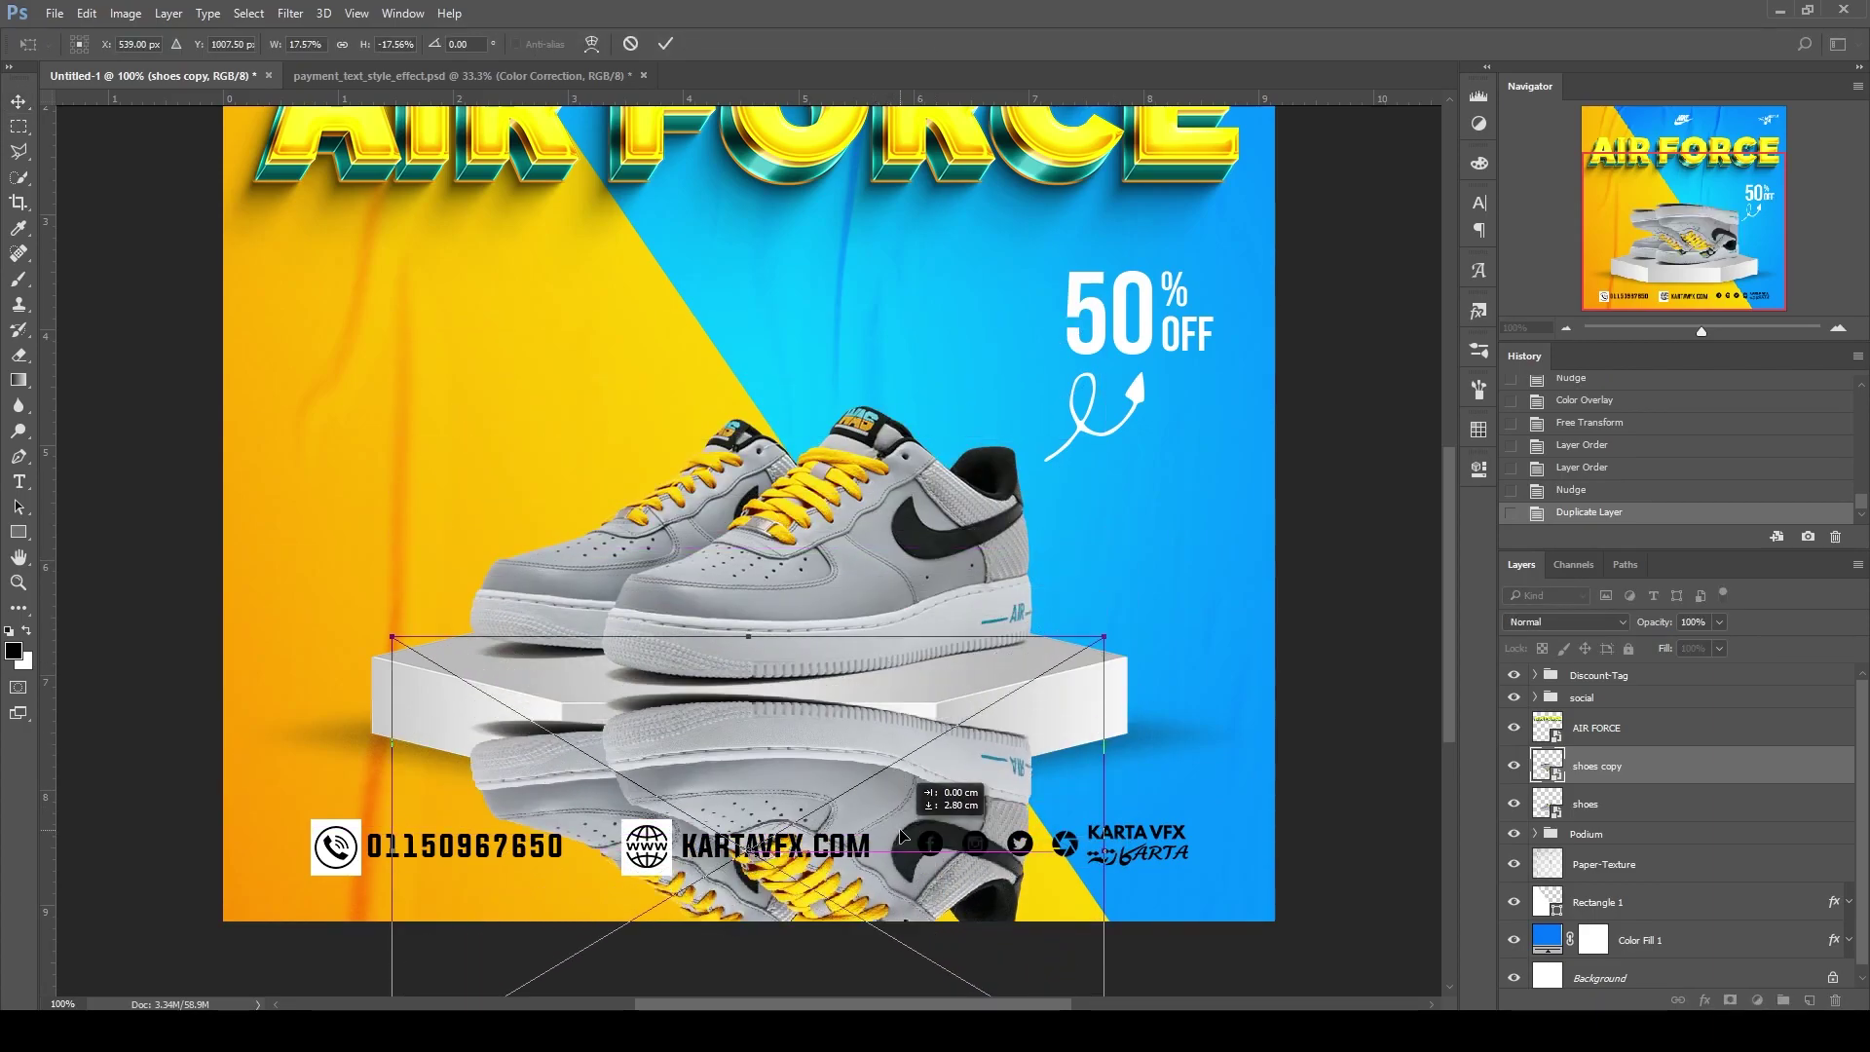
left_click_drag(341, 857, 1113, 616)
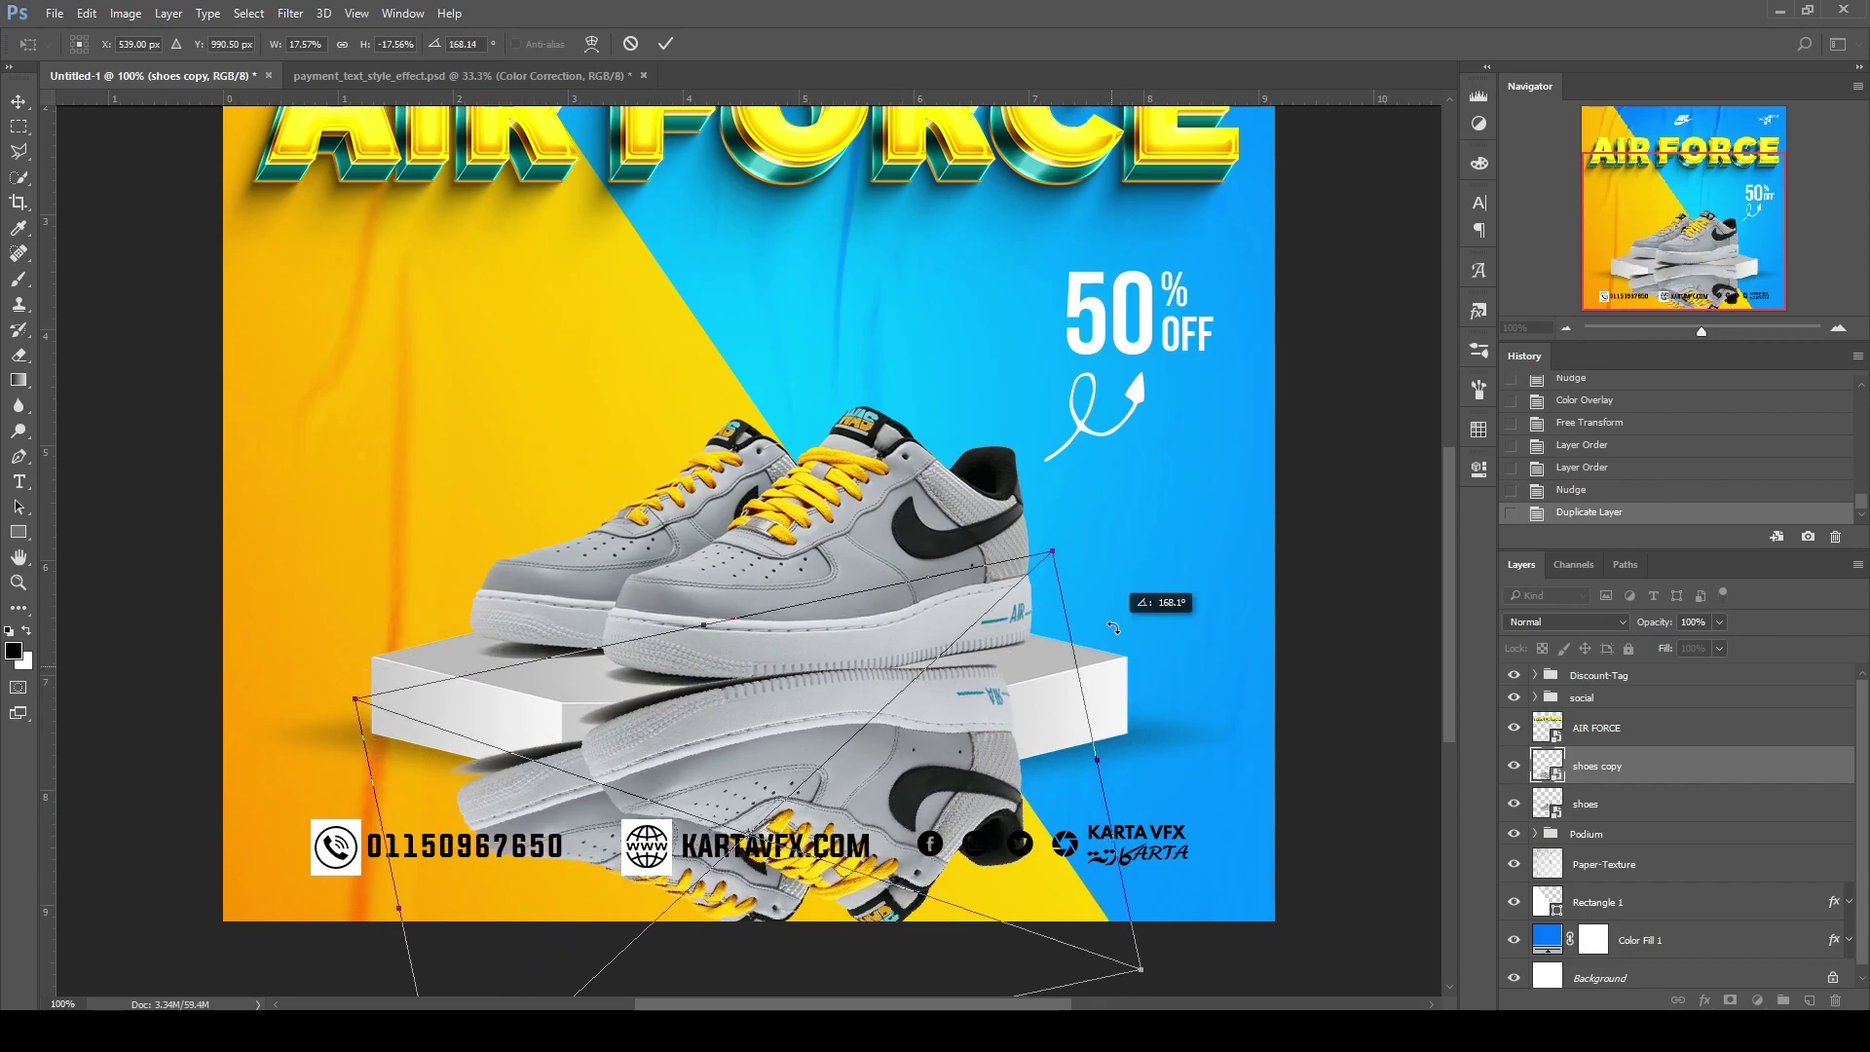
key("Return")
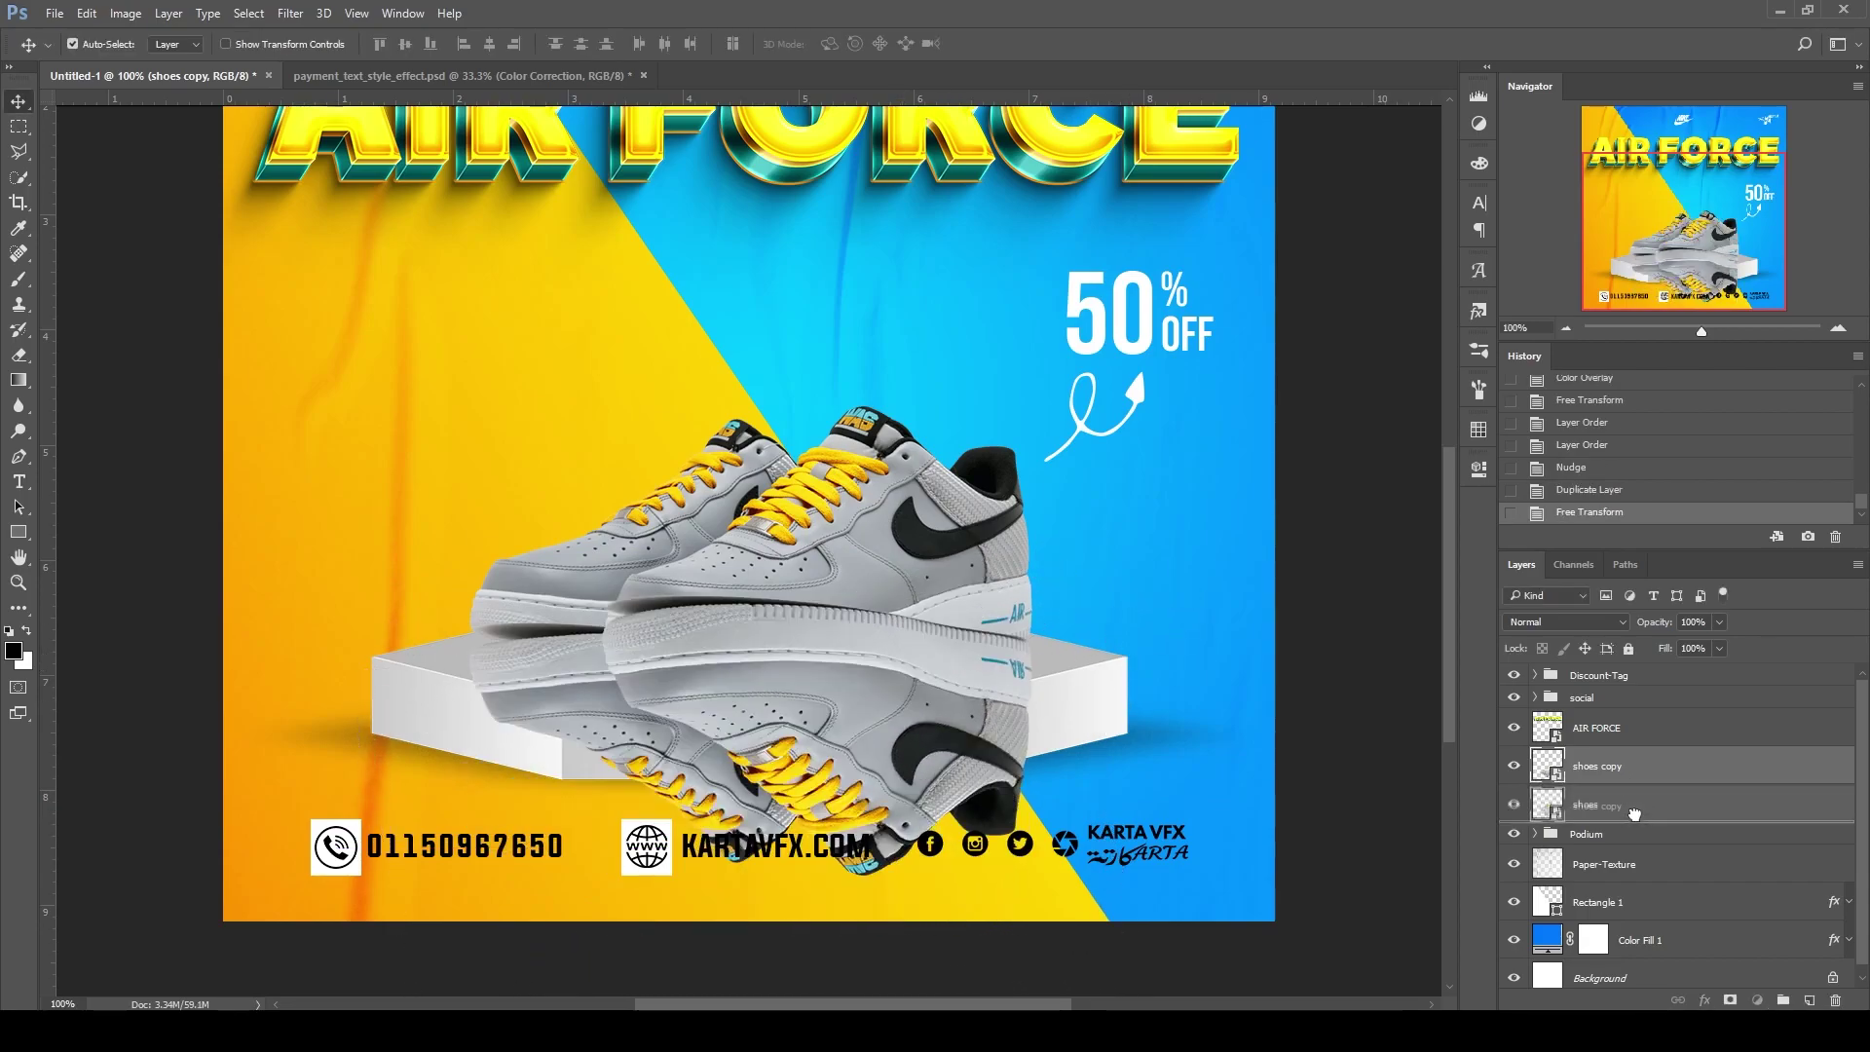
left_click_drag(1636, 776, 1636, 818)
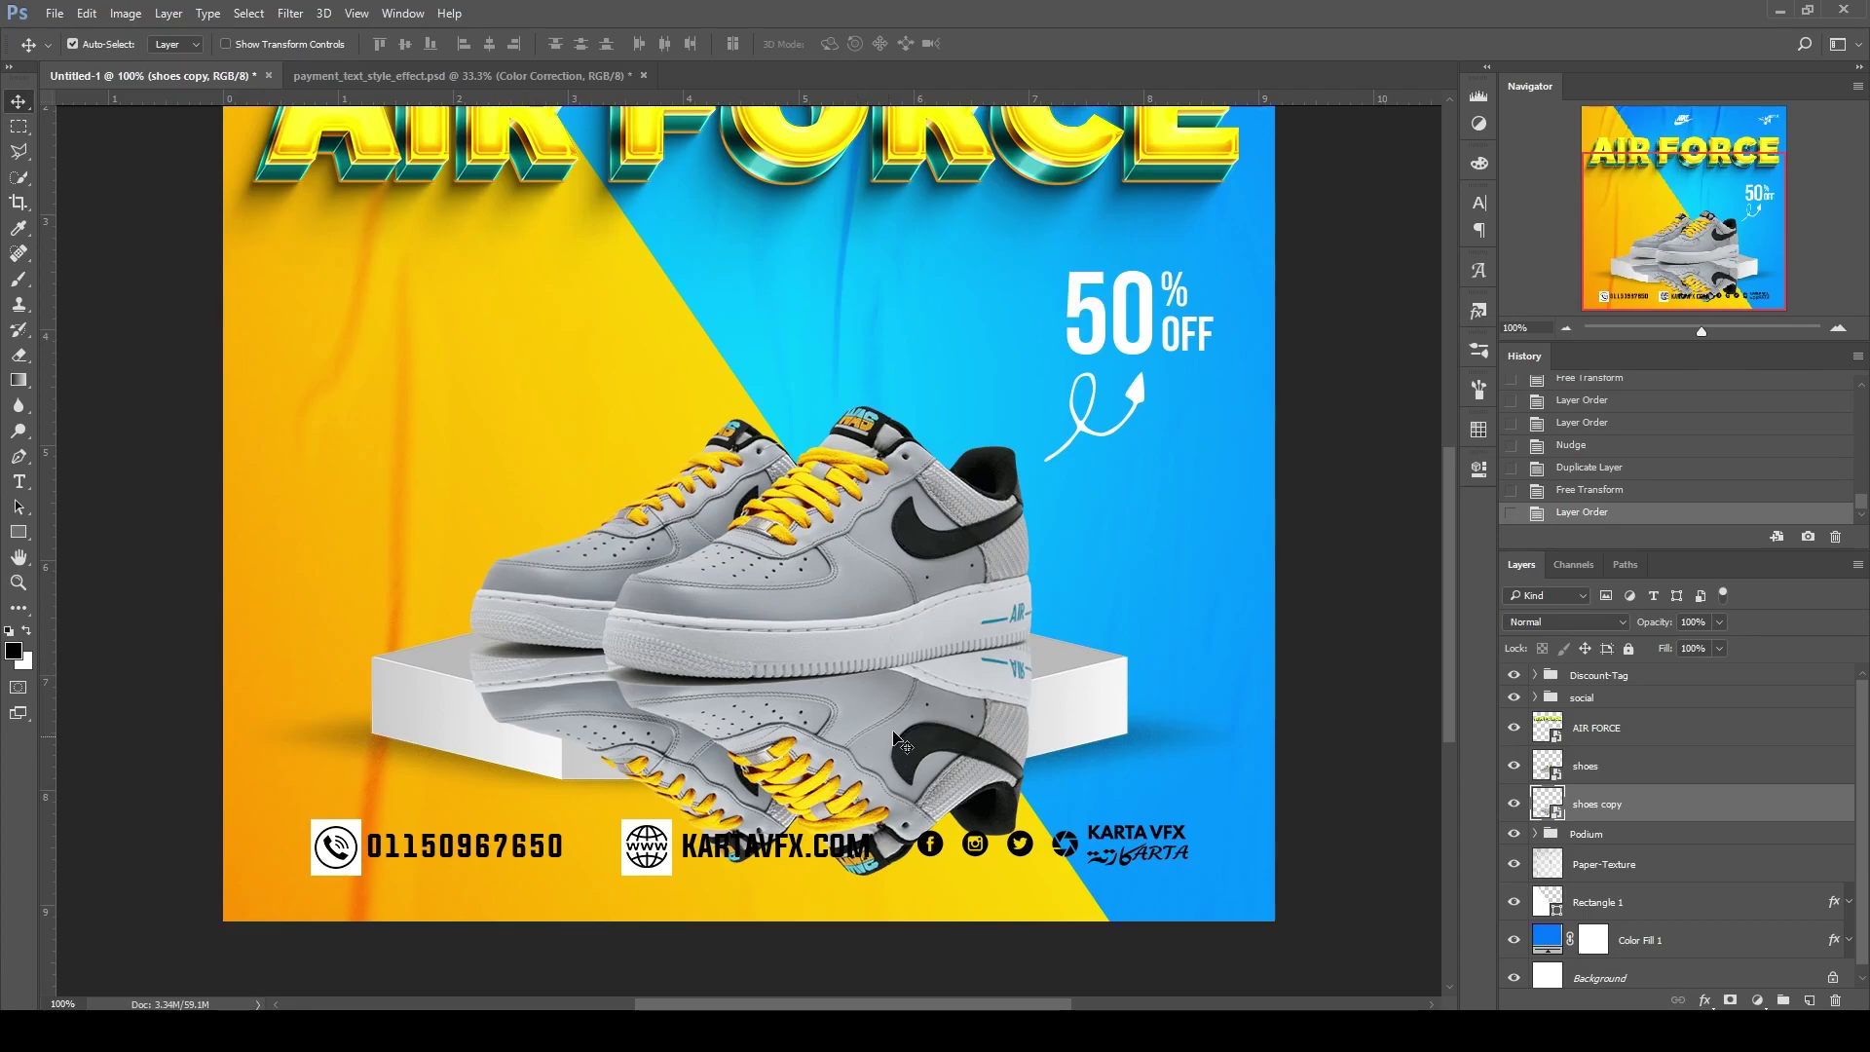
left_click(1731, 1000)
Fade the reflection's mask with a black-to-white gradient and set its opacity to 20%
left_click(19, 380)
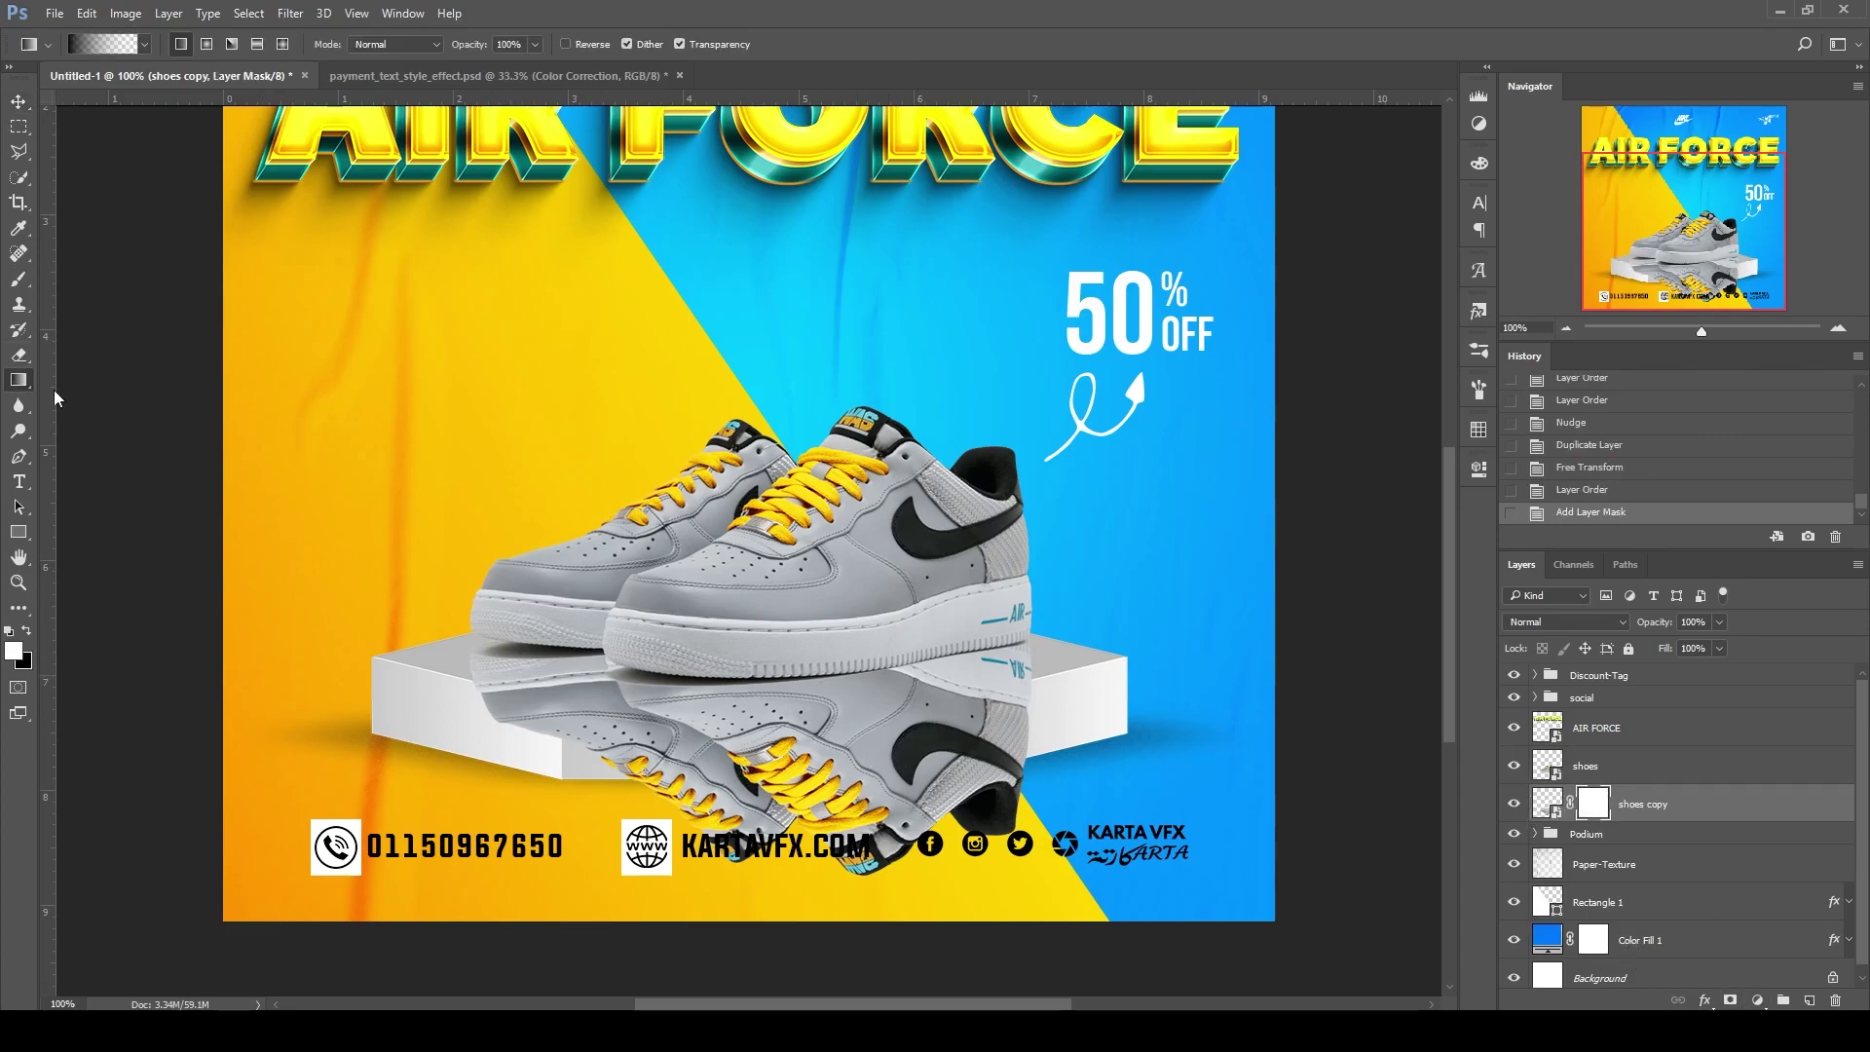
scroll(681, 584, "down", 2)
scroll(897, 803, "down", 2)
left_click_drag(829, 633, 829, 768)
left_click_drag(828, 549, 828, 655)
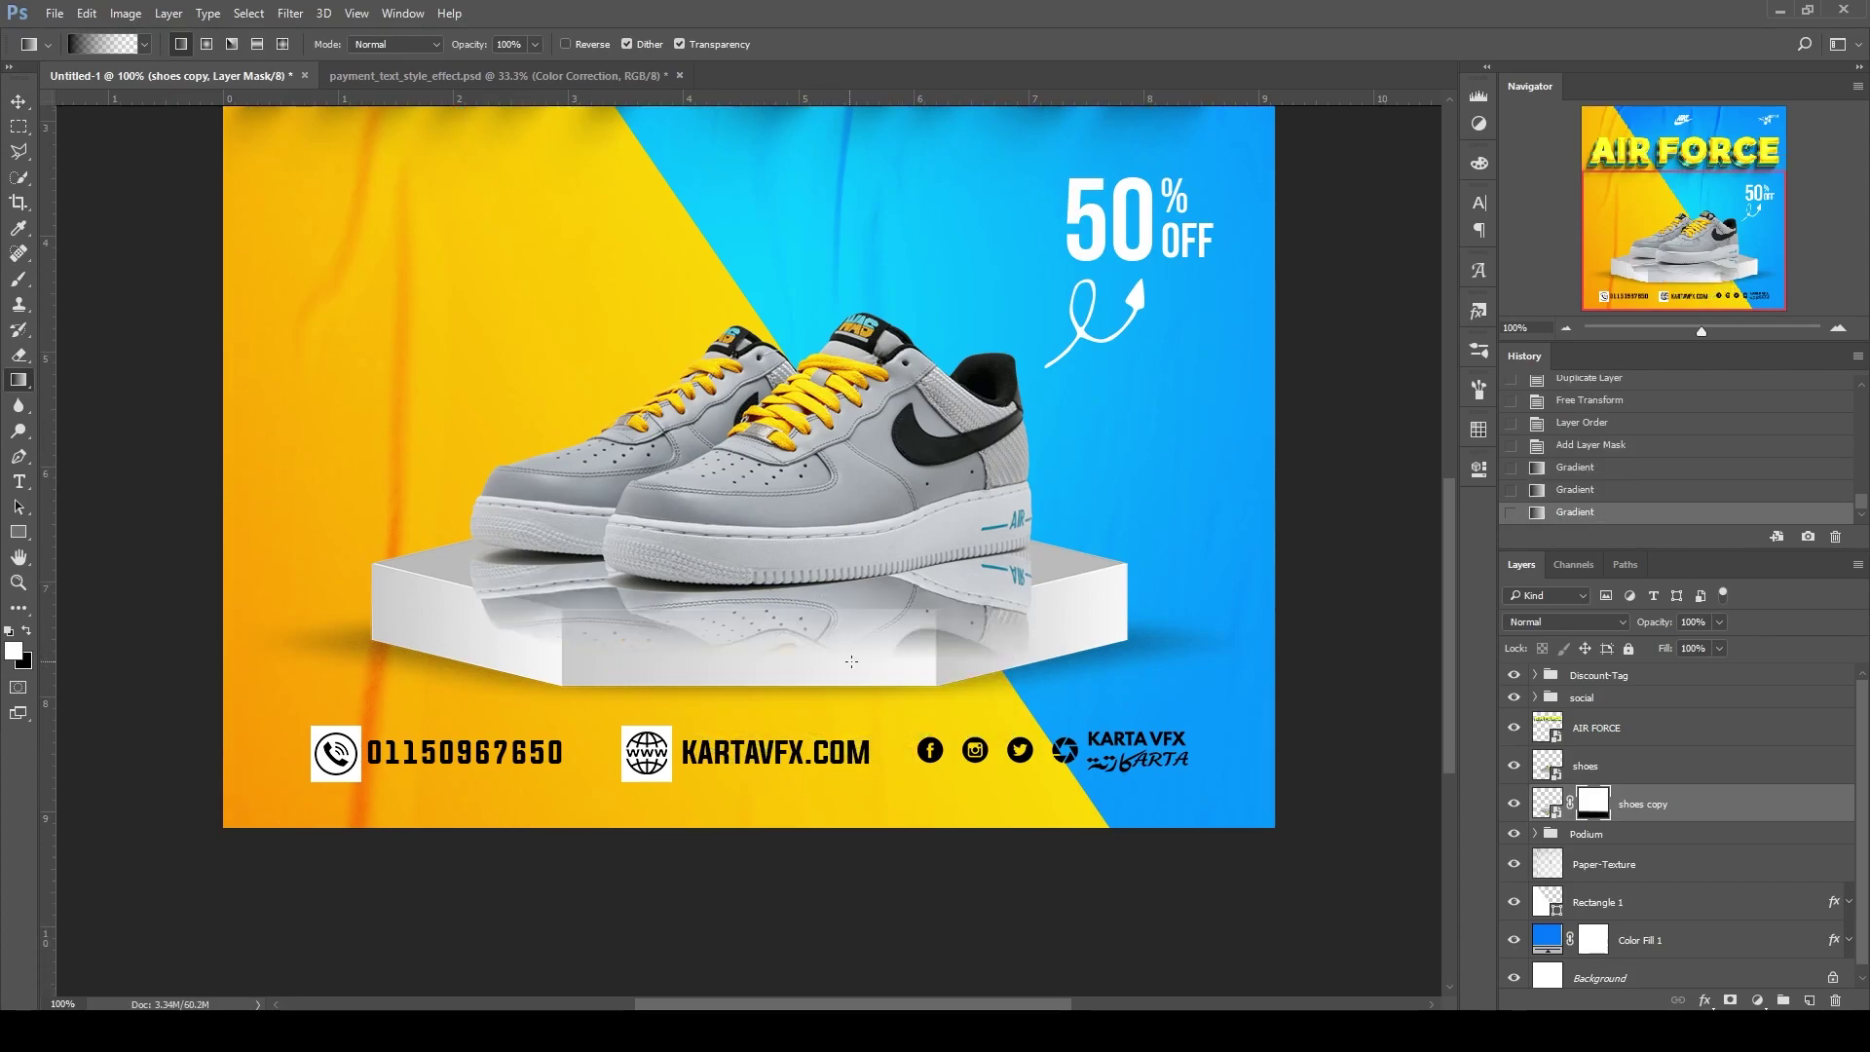
key("v")
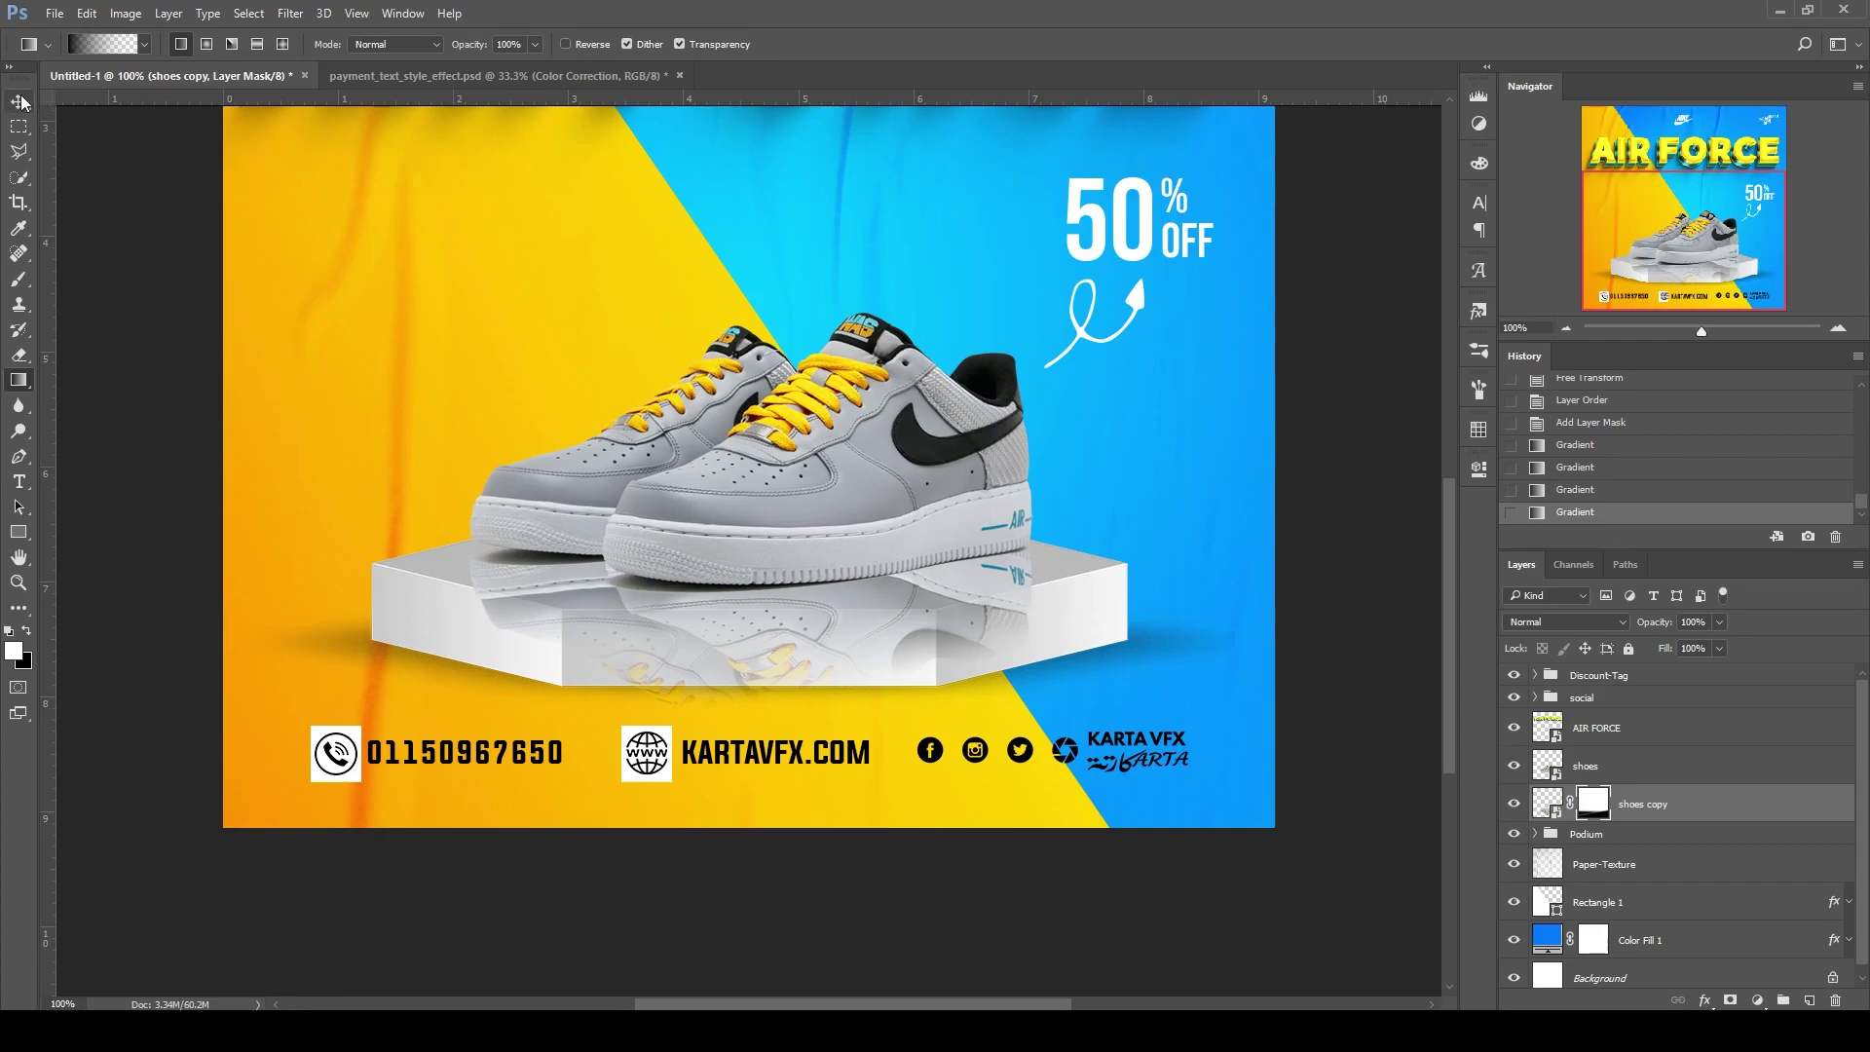
key("2")
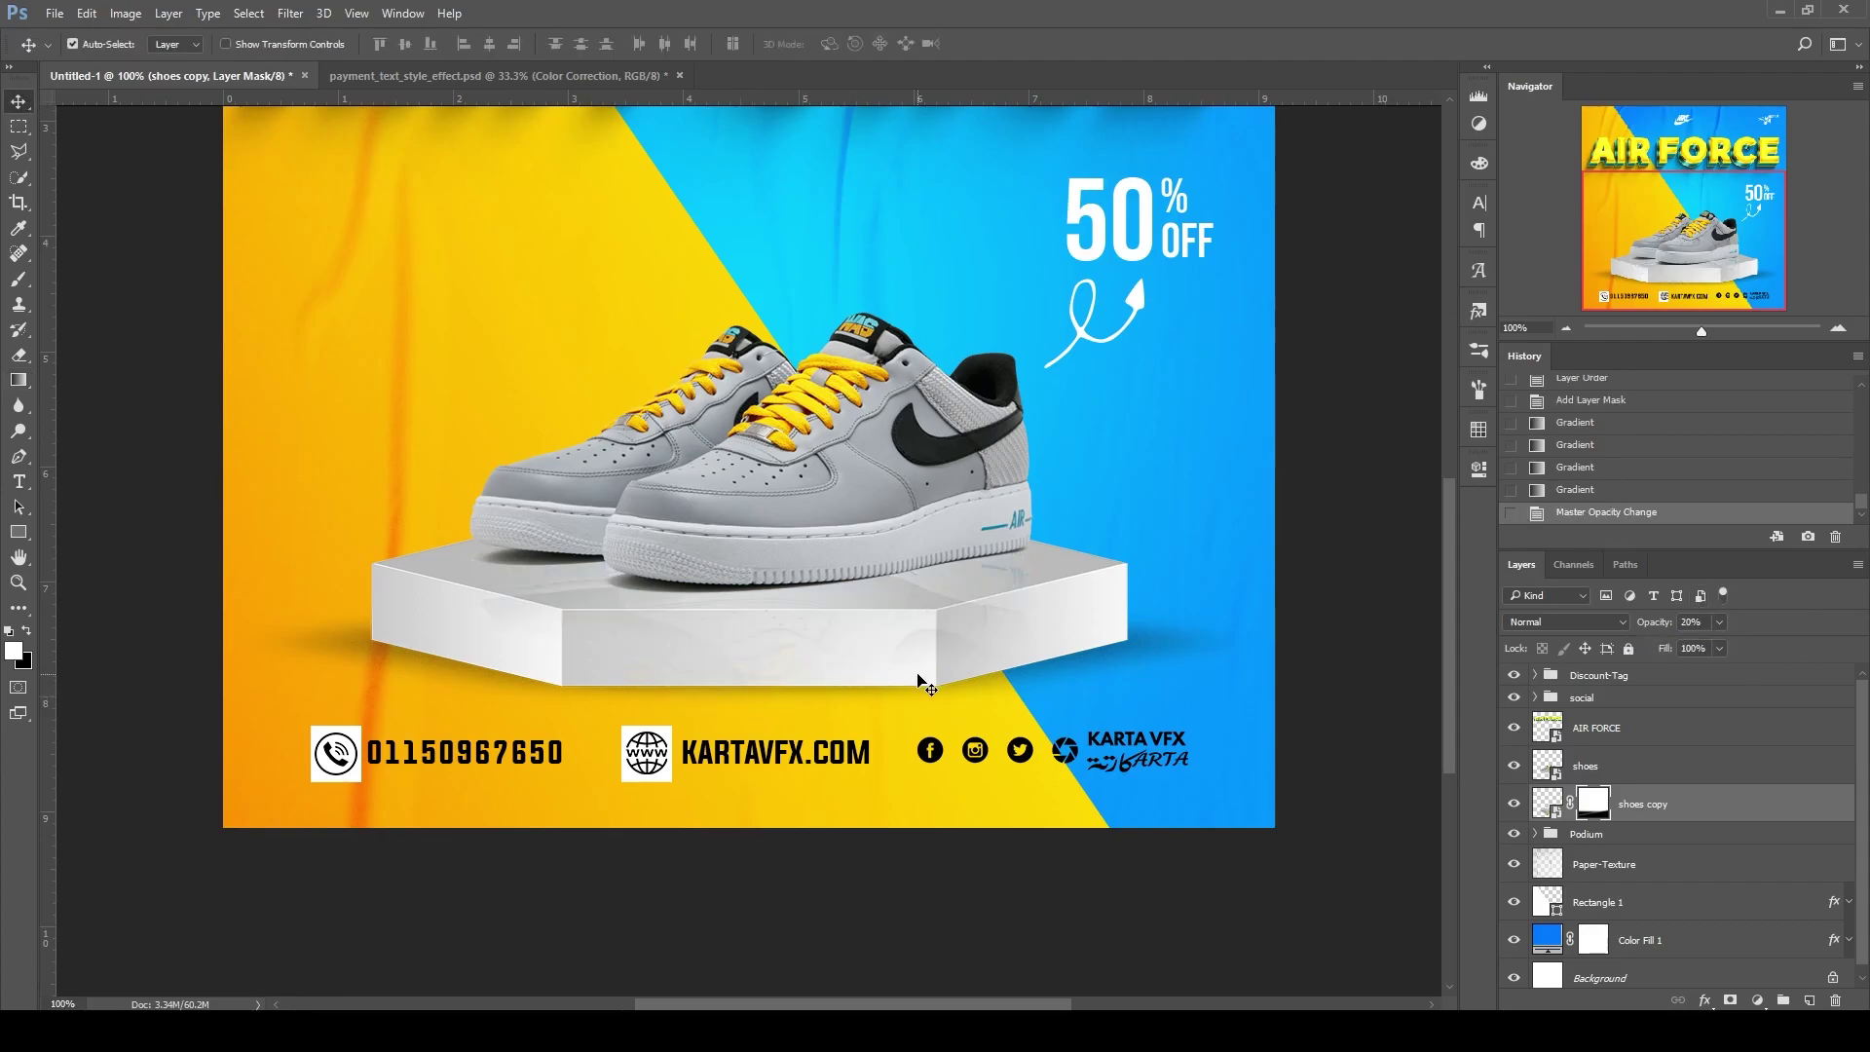
key("ctrl+t")
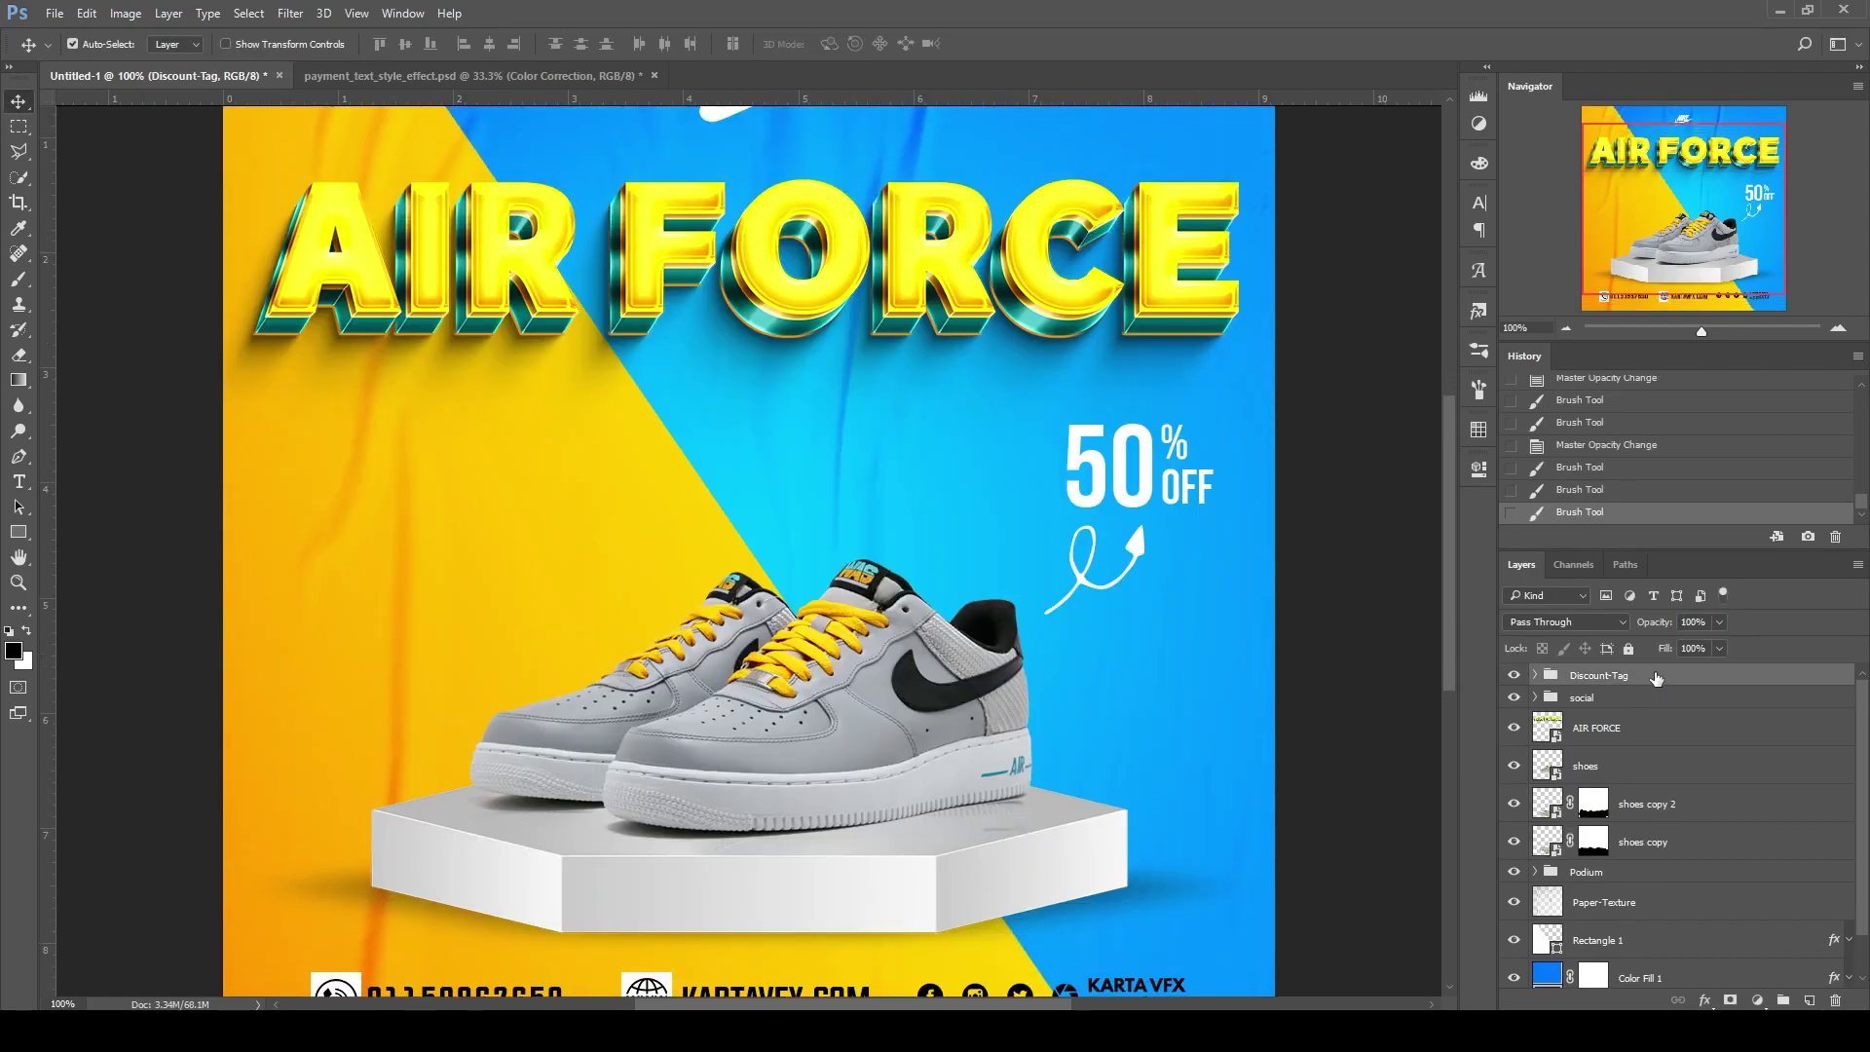
Stamp all visible layers into a new Layer 1 and open the Camera Raw Filter
left_click(1513, 675)
key("ctrl+shift+alt+e")
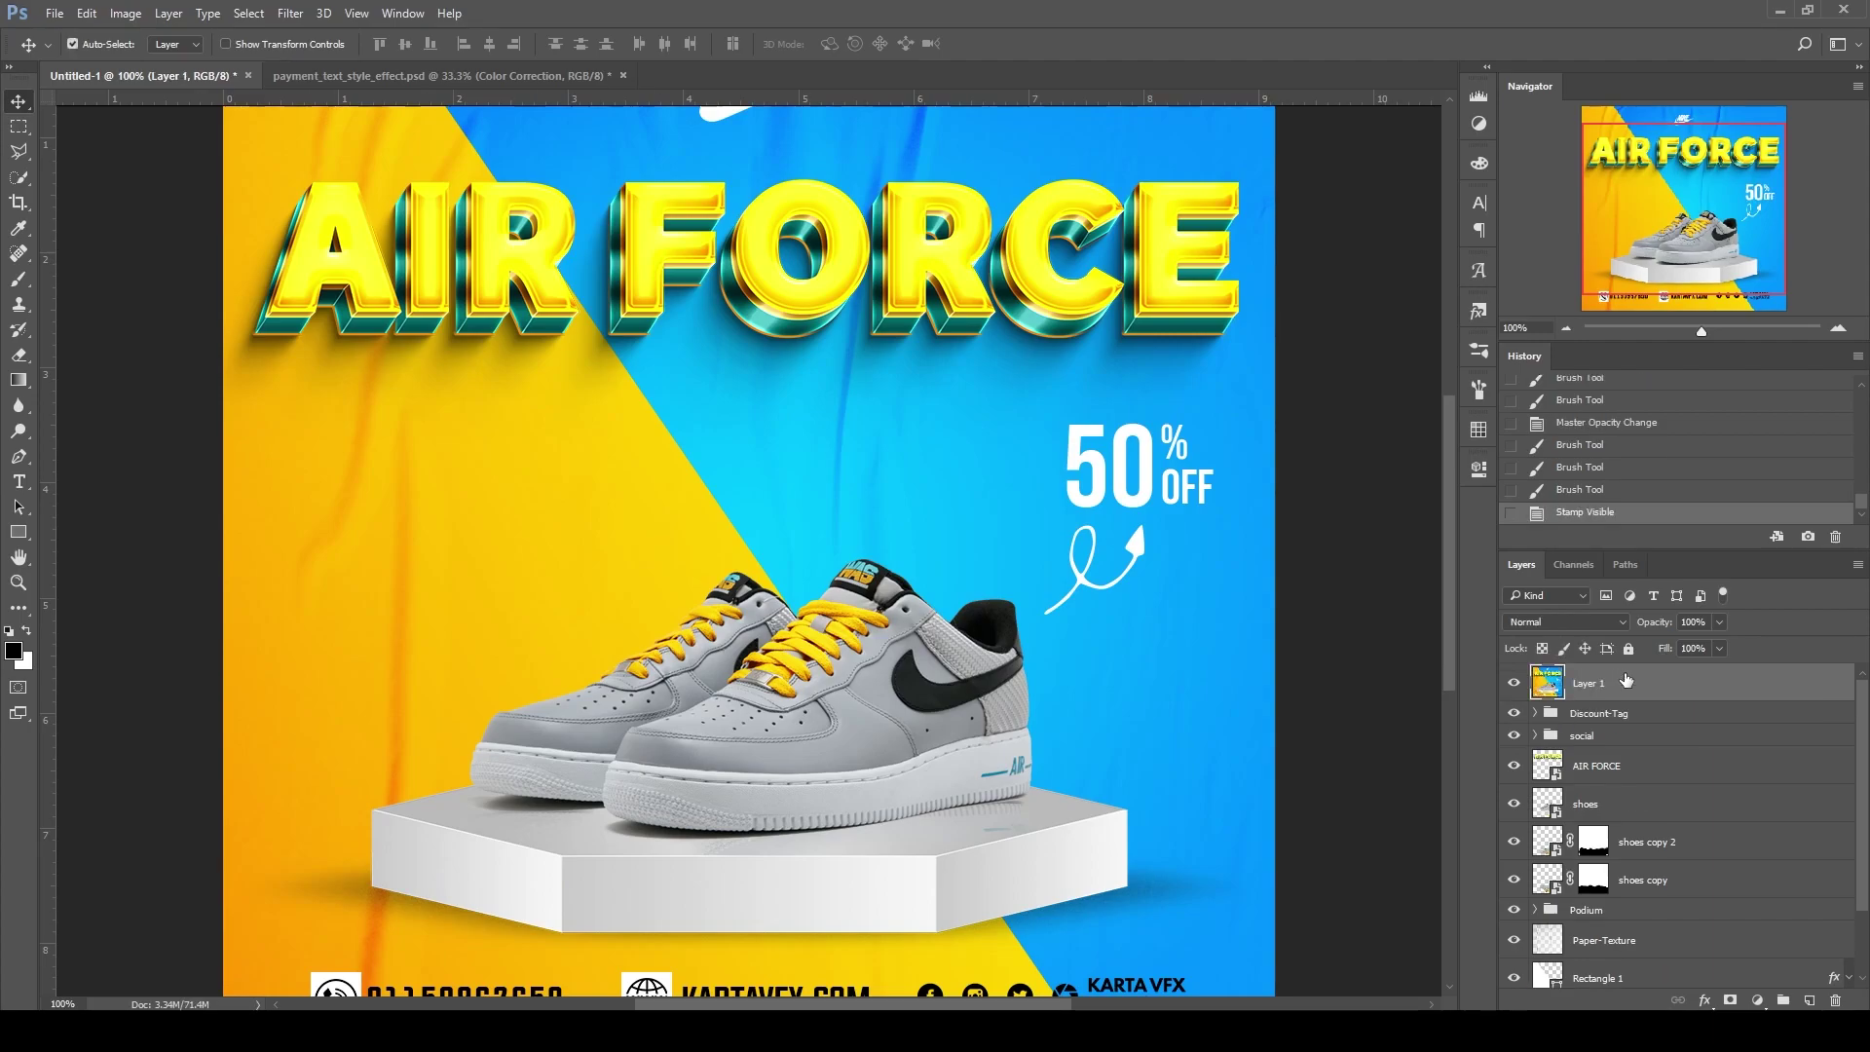
left_click(290, 12)
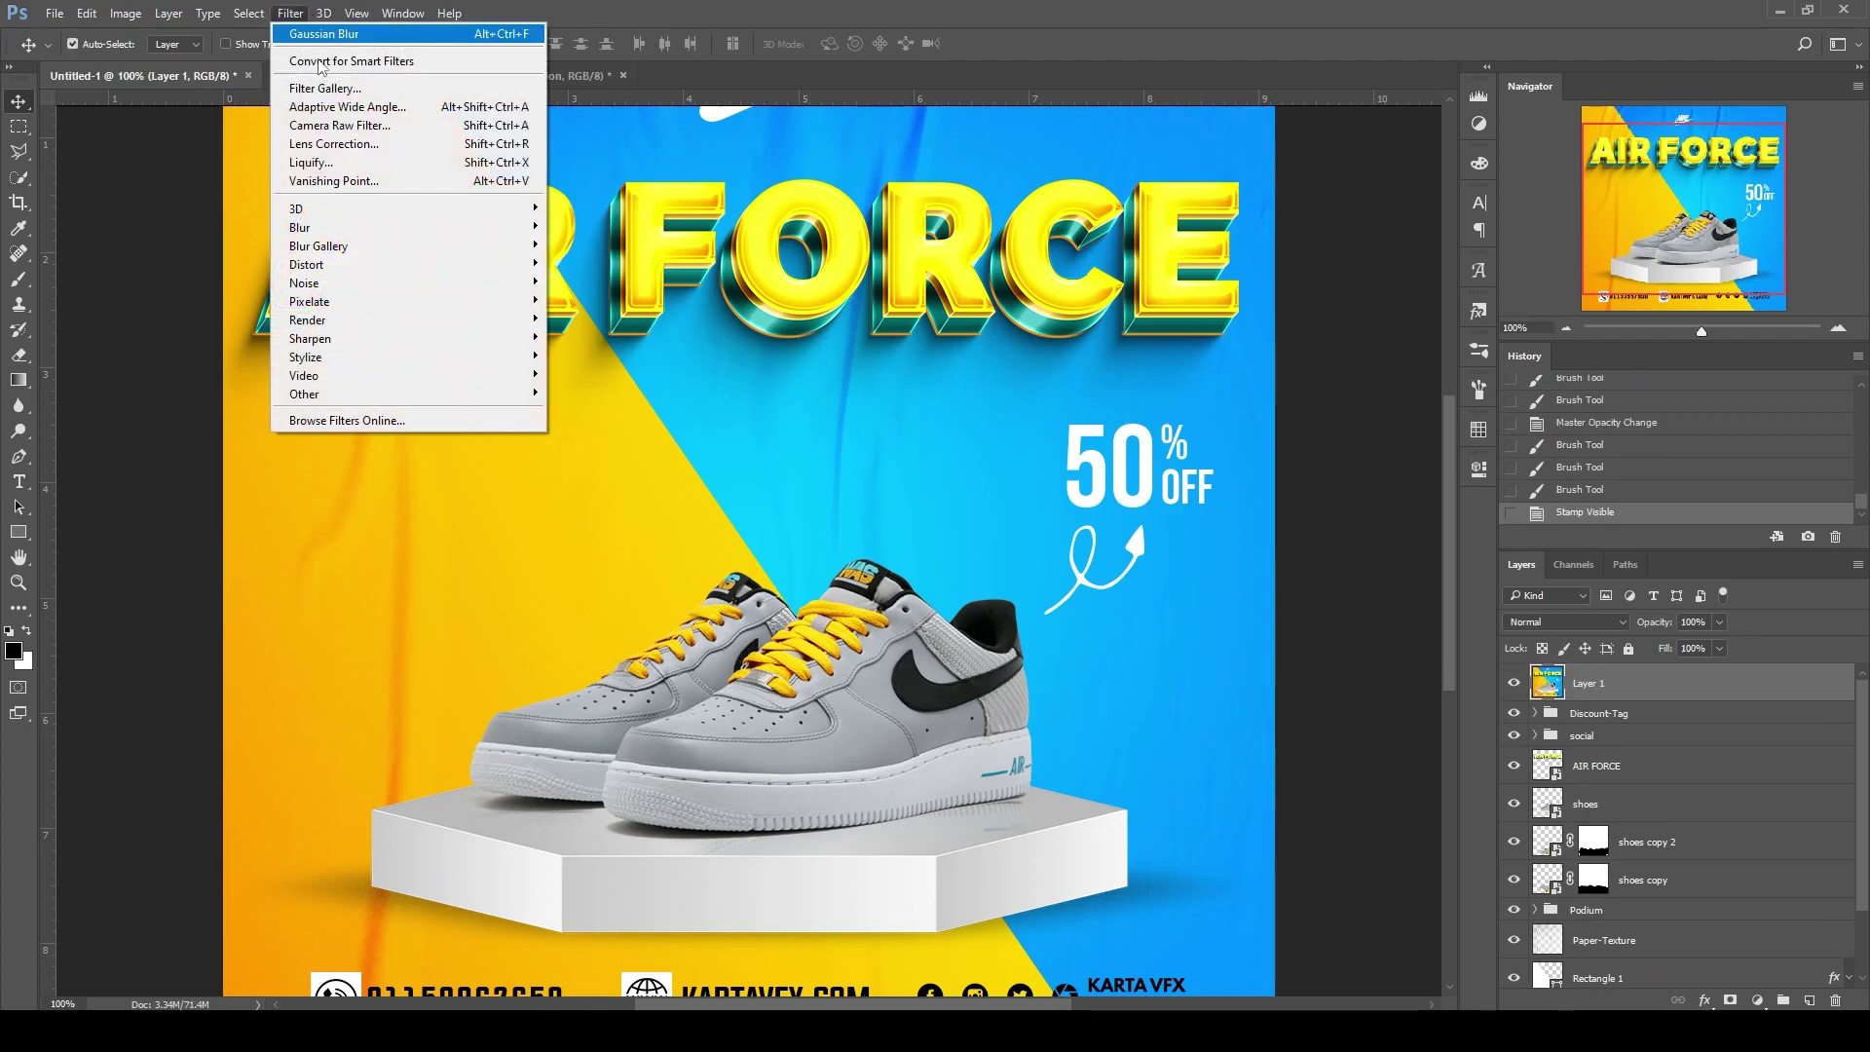
left_click(331, 114)
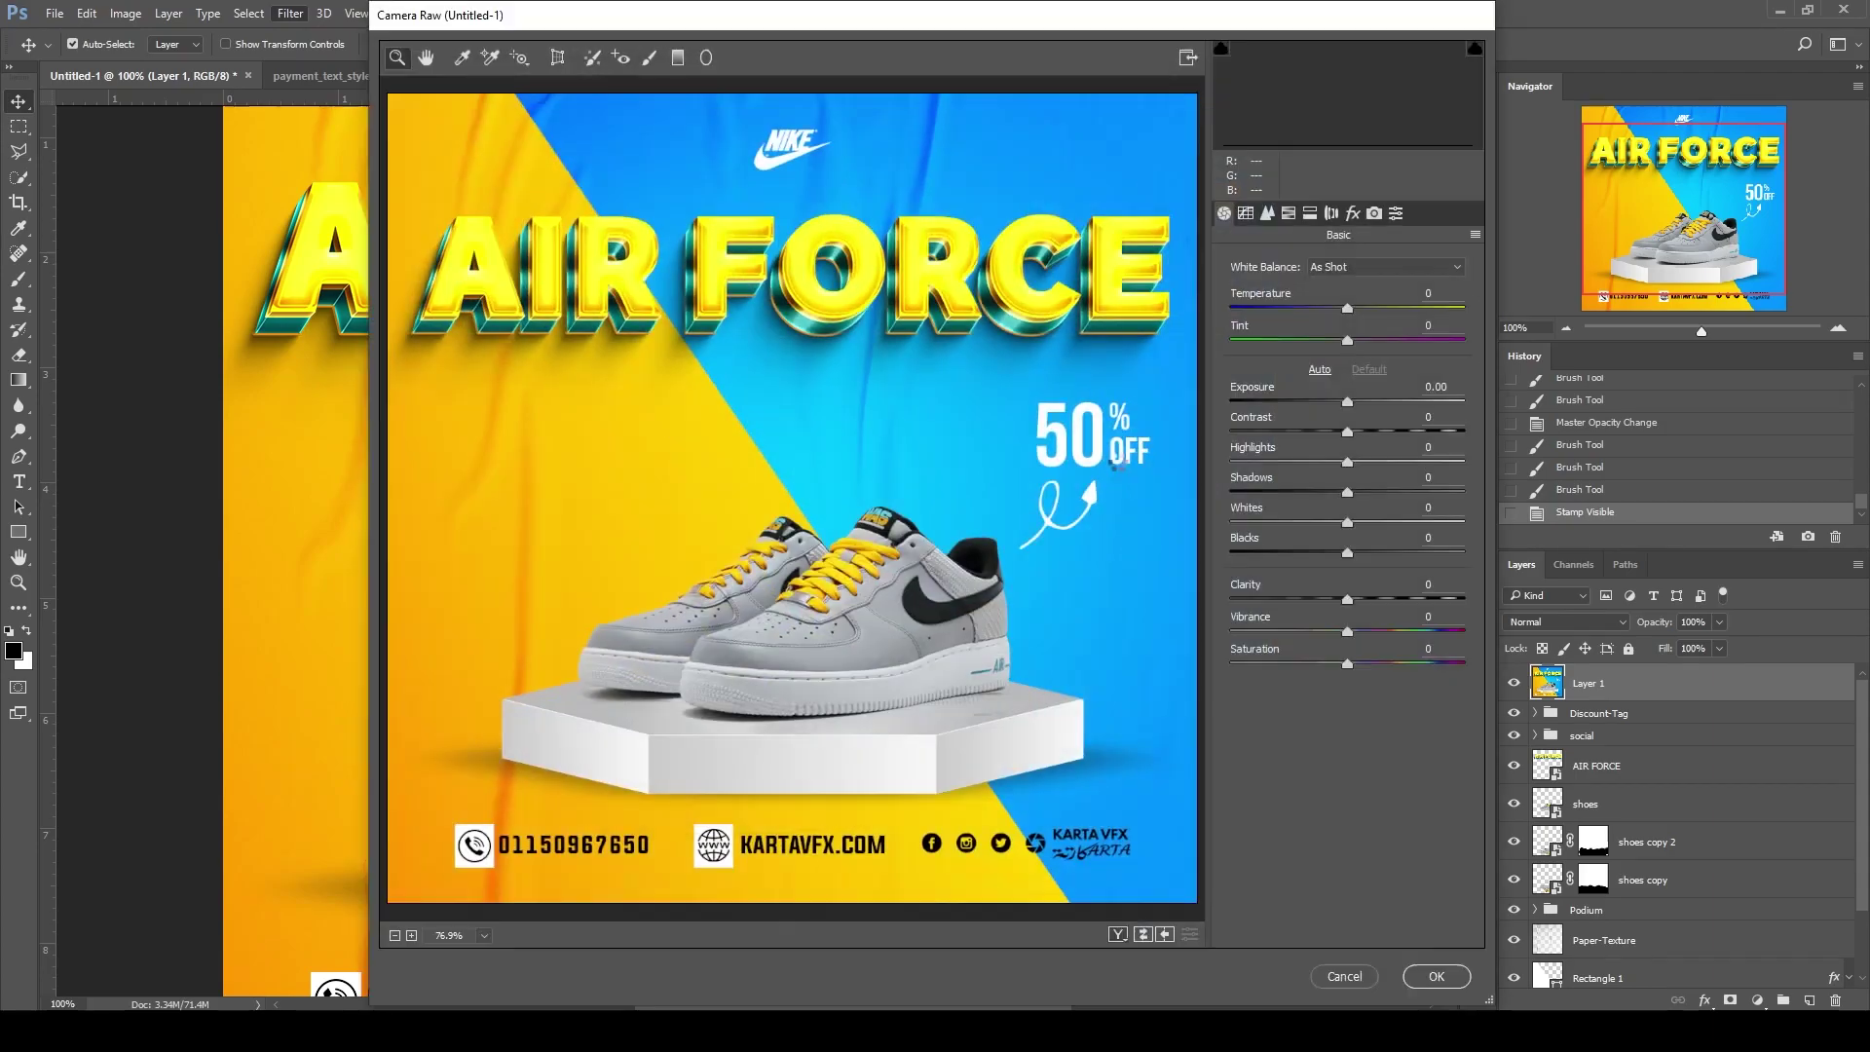
Adjust Camera Calibration primary hues to roughly red +8, green -6, blue -12
left_click(1374, 213)
mouse_move(1346, 582)
left_mouse_down()
mouse_move(1359, 611)
mouse_move(1335, 581)
left_mouse_up()
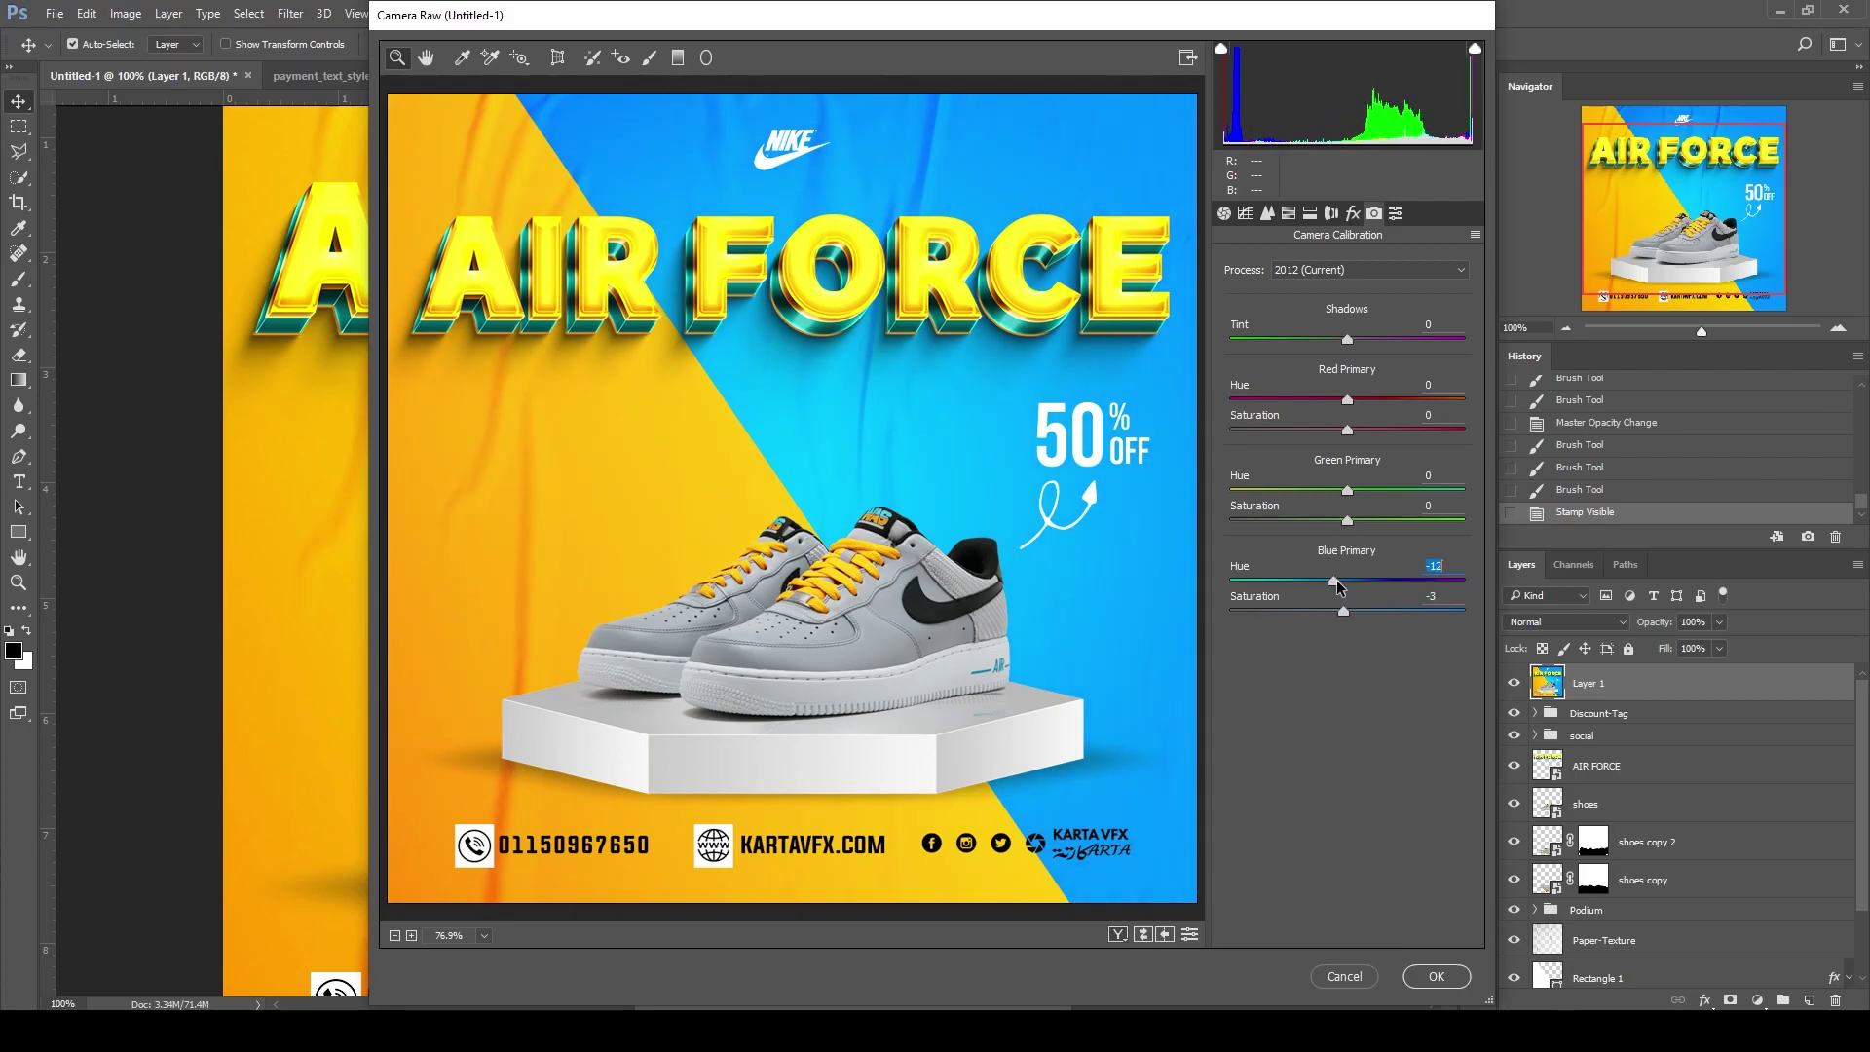
mouse_move(1347, 490)
left_mouse_down()
mouse_move(1464, 490)
mouse_move(1230, 490)
left_mouse_up()
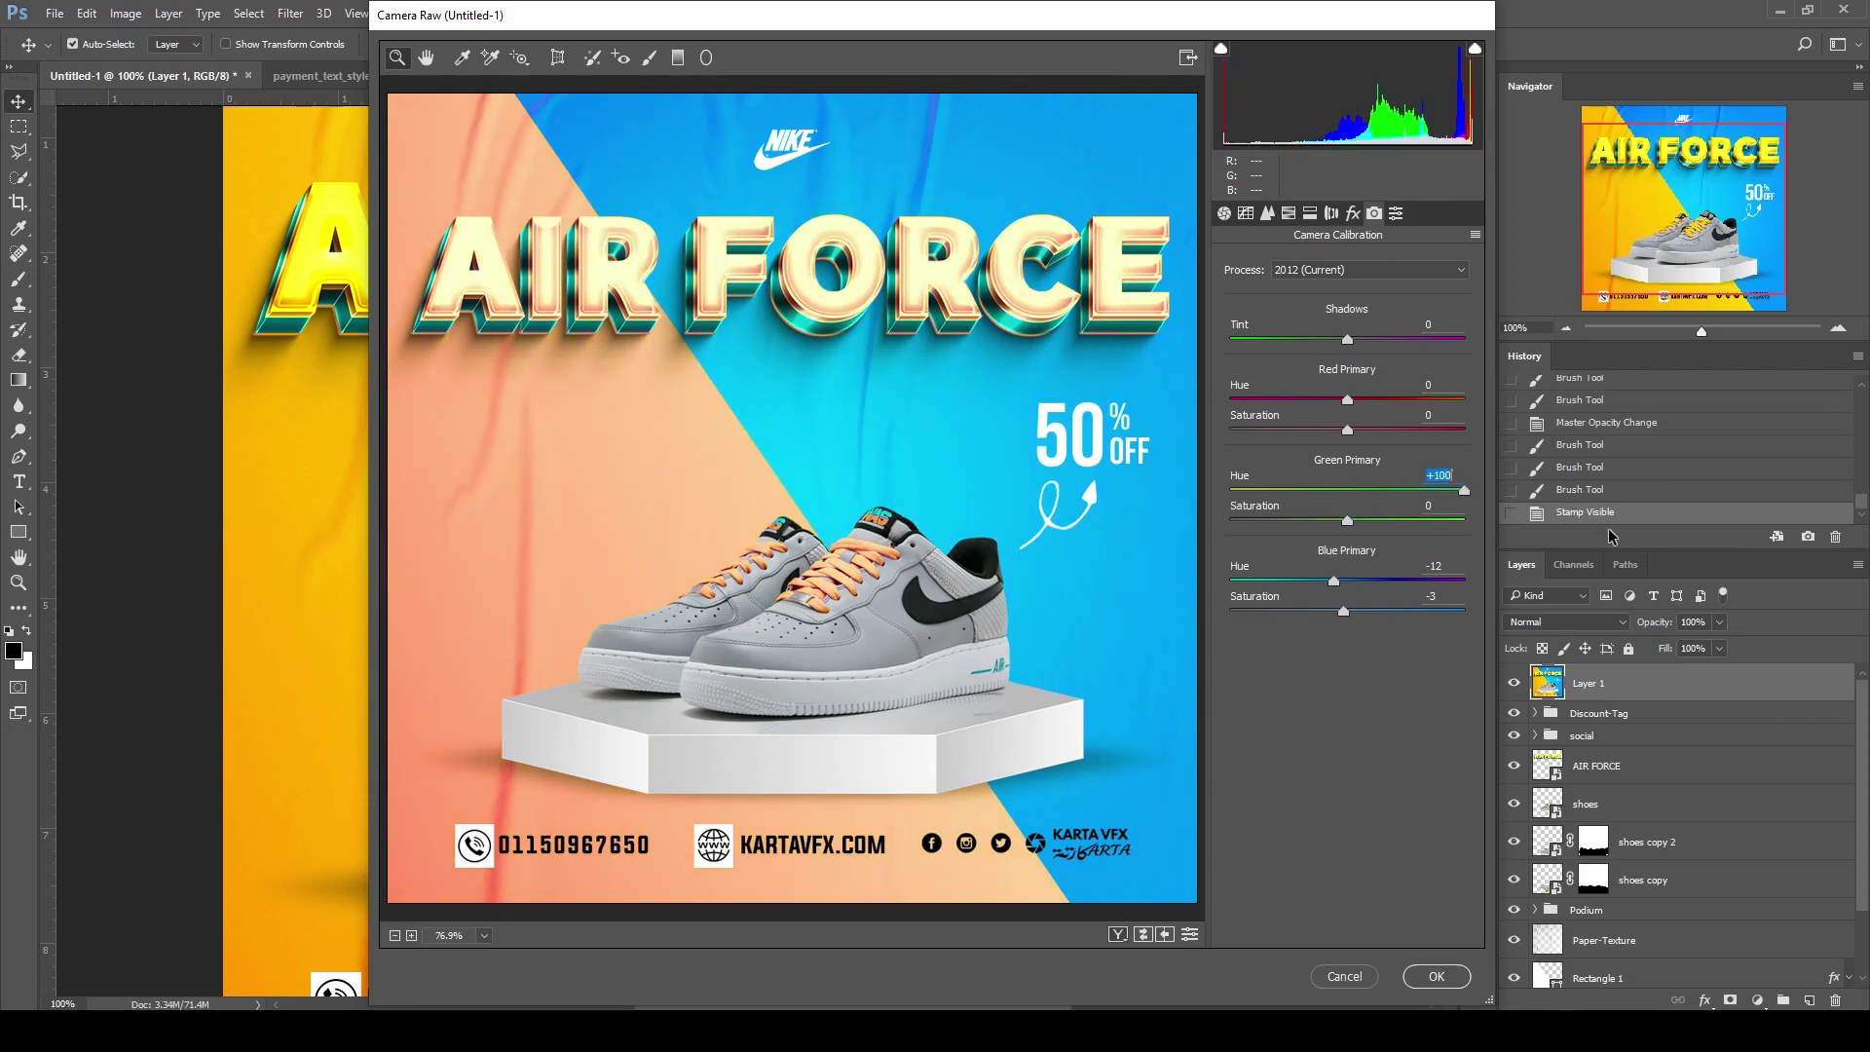
key("ctrl+z")
mouse_move(1464, 490)
left_mouse_down()
mouse_move(1333, 542)
mouse_move(1340, 490)
left_mouse_up()
mouse_move(1346, 400)
left_mouse_down()
mouse_move(1464, 400)
mouse_move(1357, 400)
mouse_move(1351, 430)
left_mouse_up()
Set lens distortion to -2, contrast +12 and shadows -8 in Camera Raw
left_click(1327, 215)
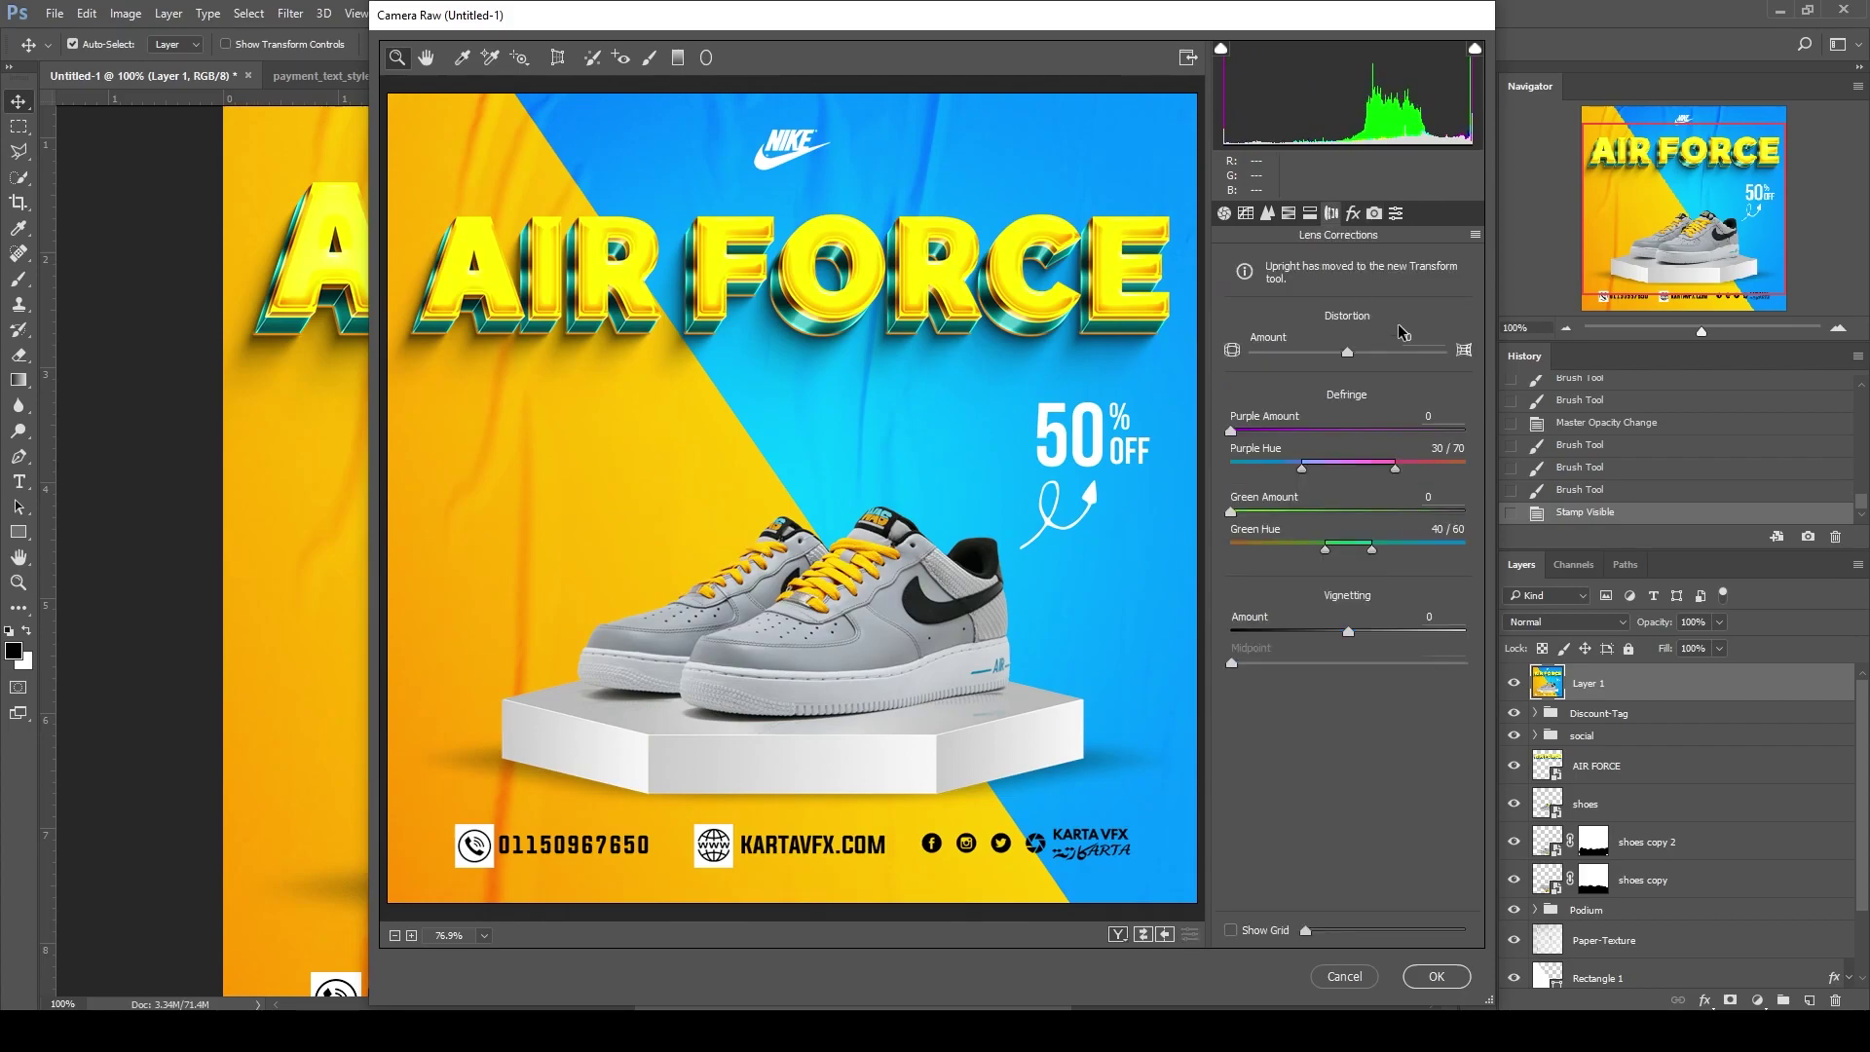
left_click_drag(1377, 344, 1299, 347)
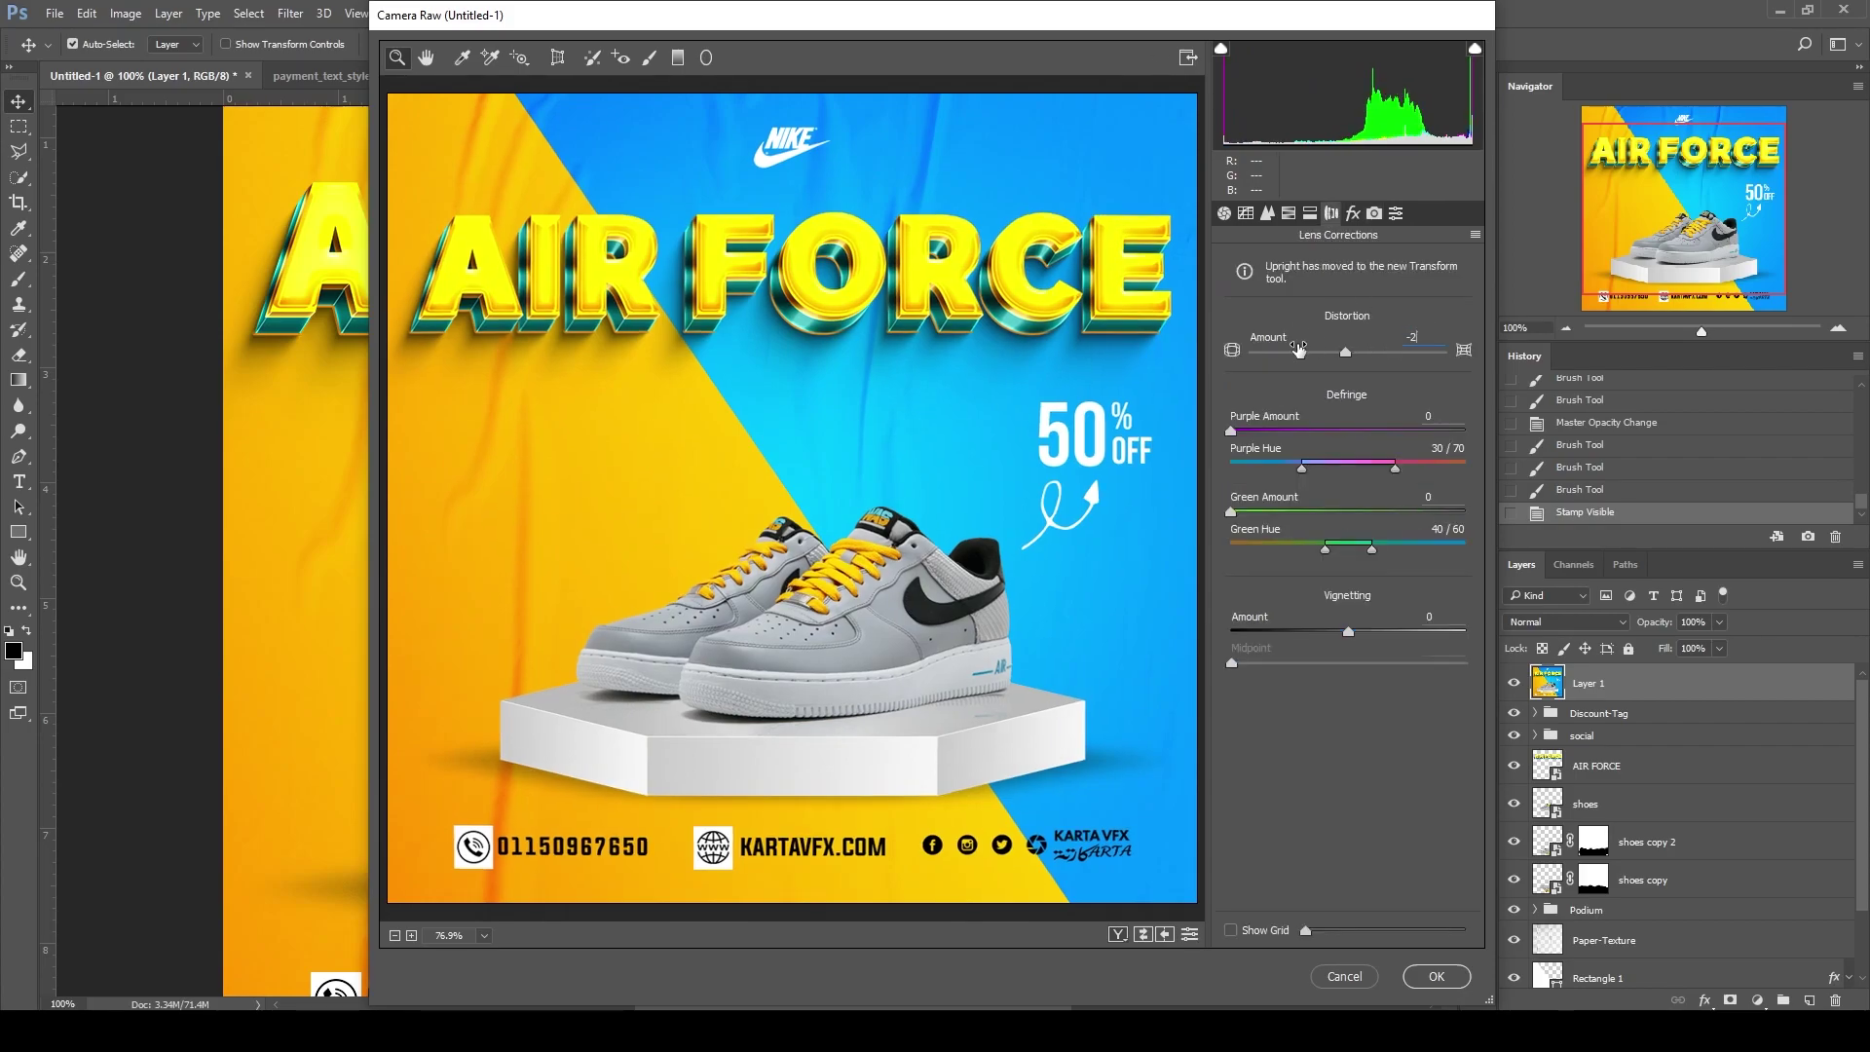
left_click(1223, 213)
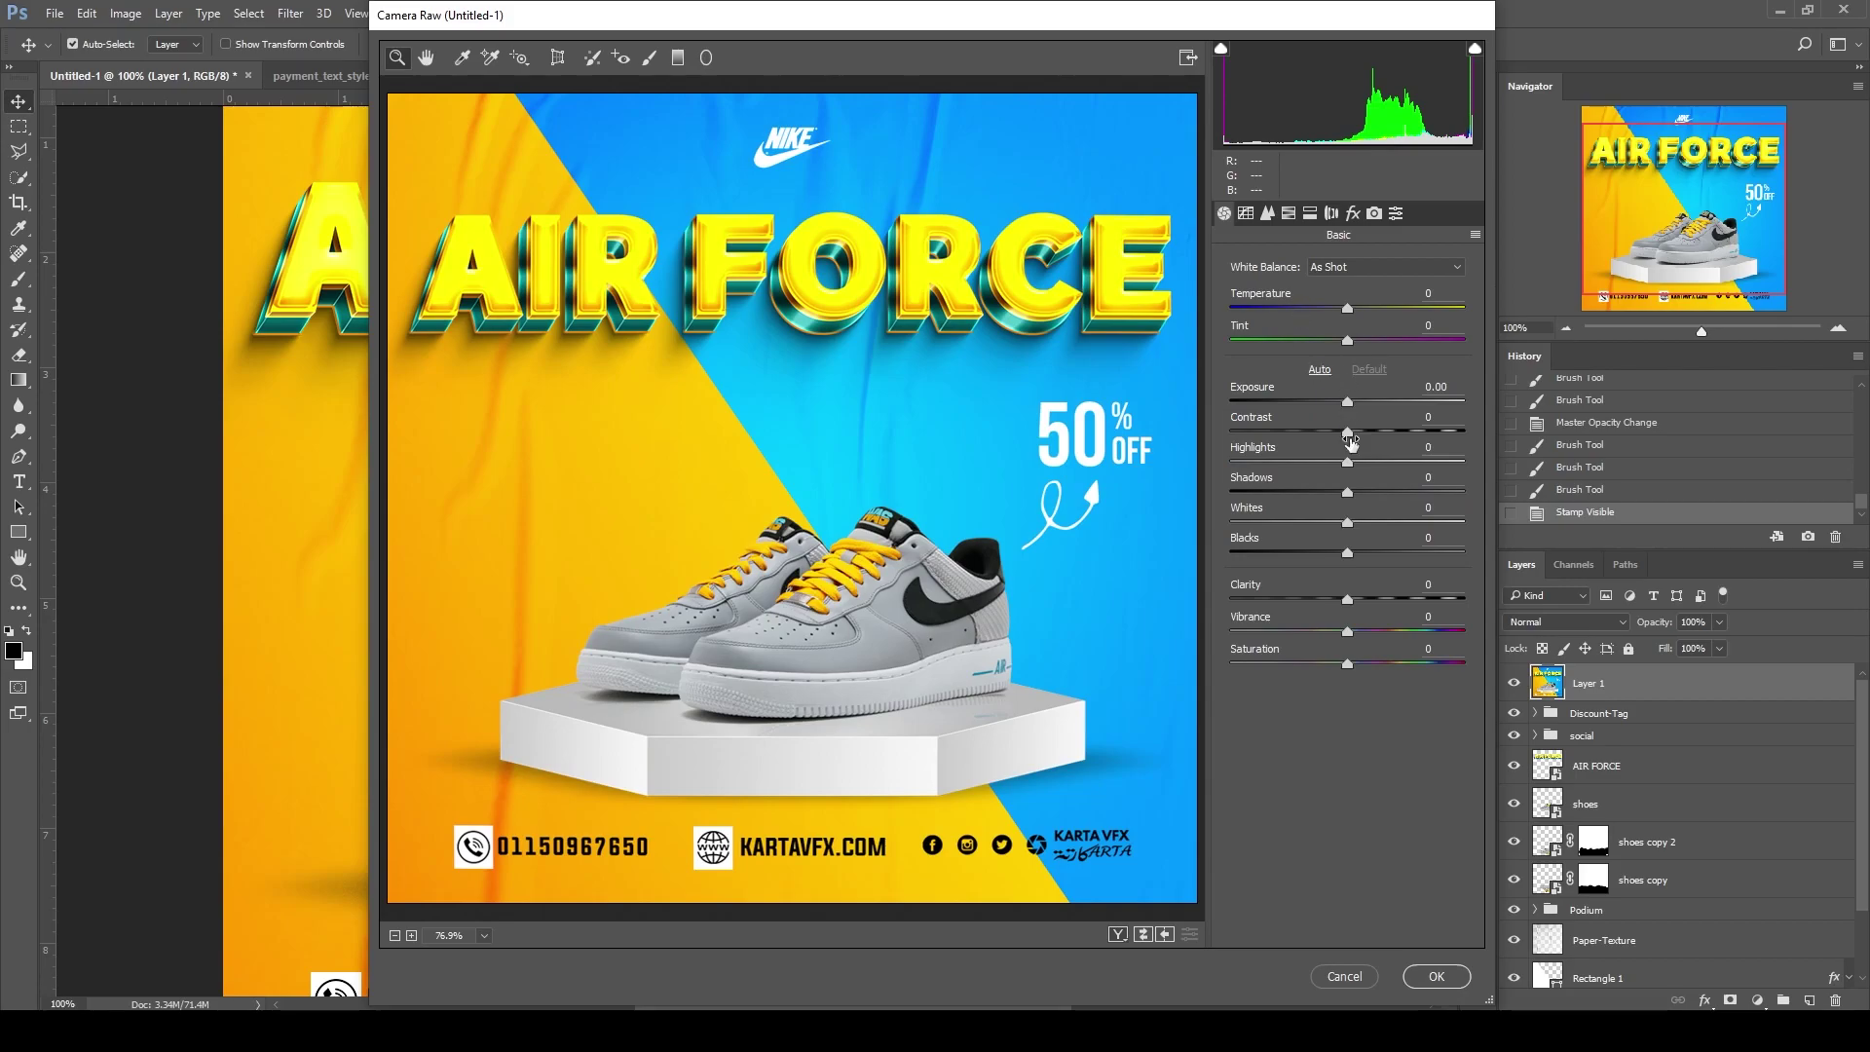
mouse_move(1347, 432)
left_mouse_down()
mouse_move(1360, 469)
mouse_move(1321, 493)
mouse_move(1357, 523)
mouse_move(1313, 553)
mouse_move(1530, 567)
mouse_move(1353, 582)
mouse_move(1470, 611)
left_mouse_up()
left_click(1348, 523)
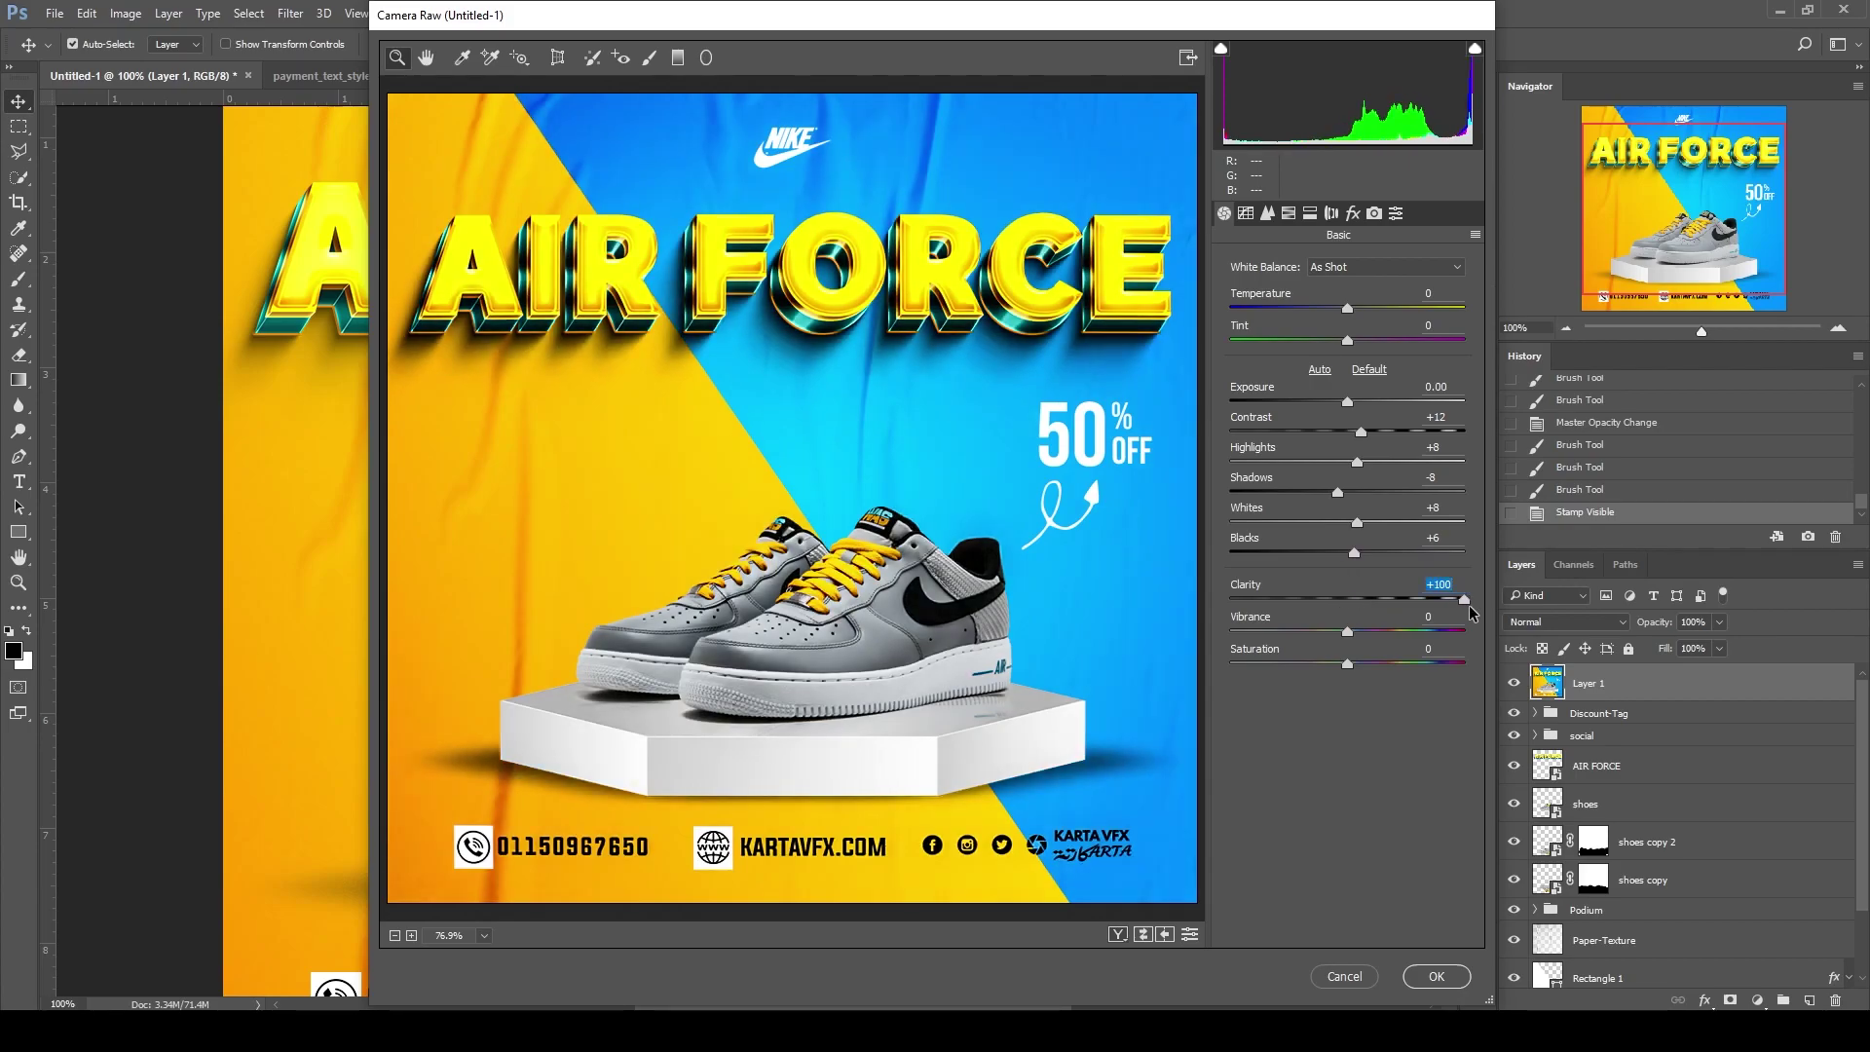
Set clarity +10, vibrance +10 and saturation +7, then compare with the original
type("10")
key("Tab")
type("10")
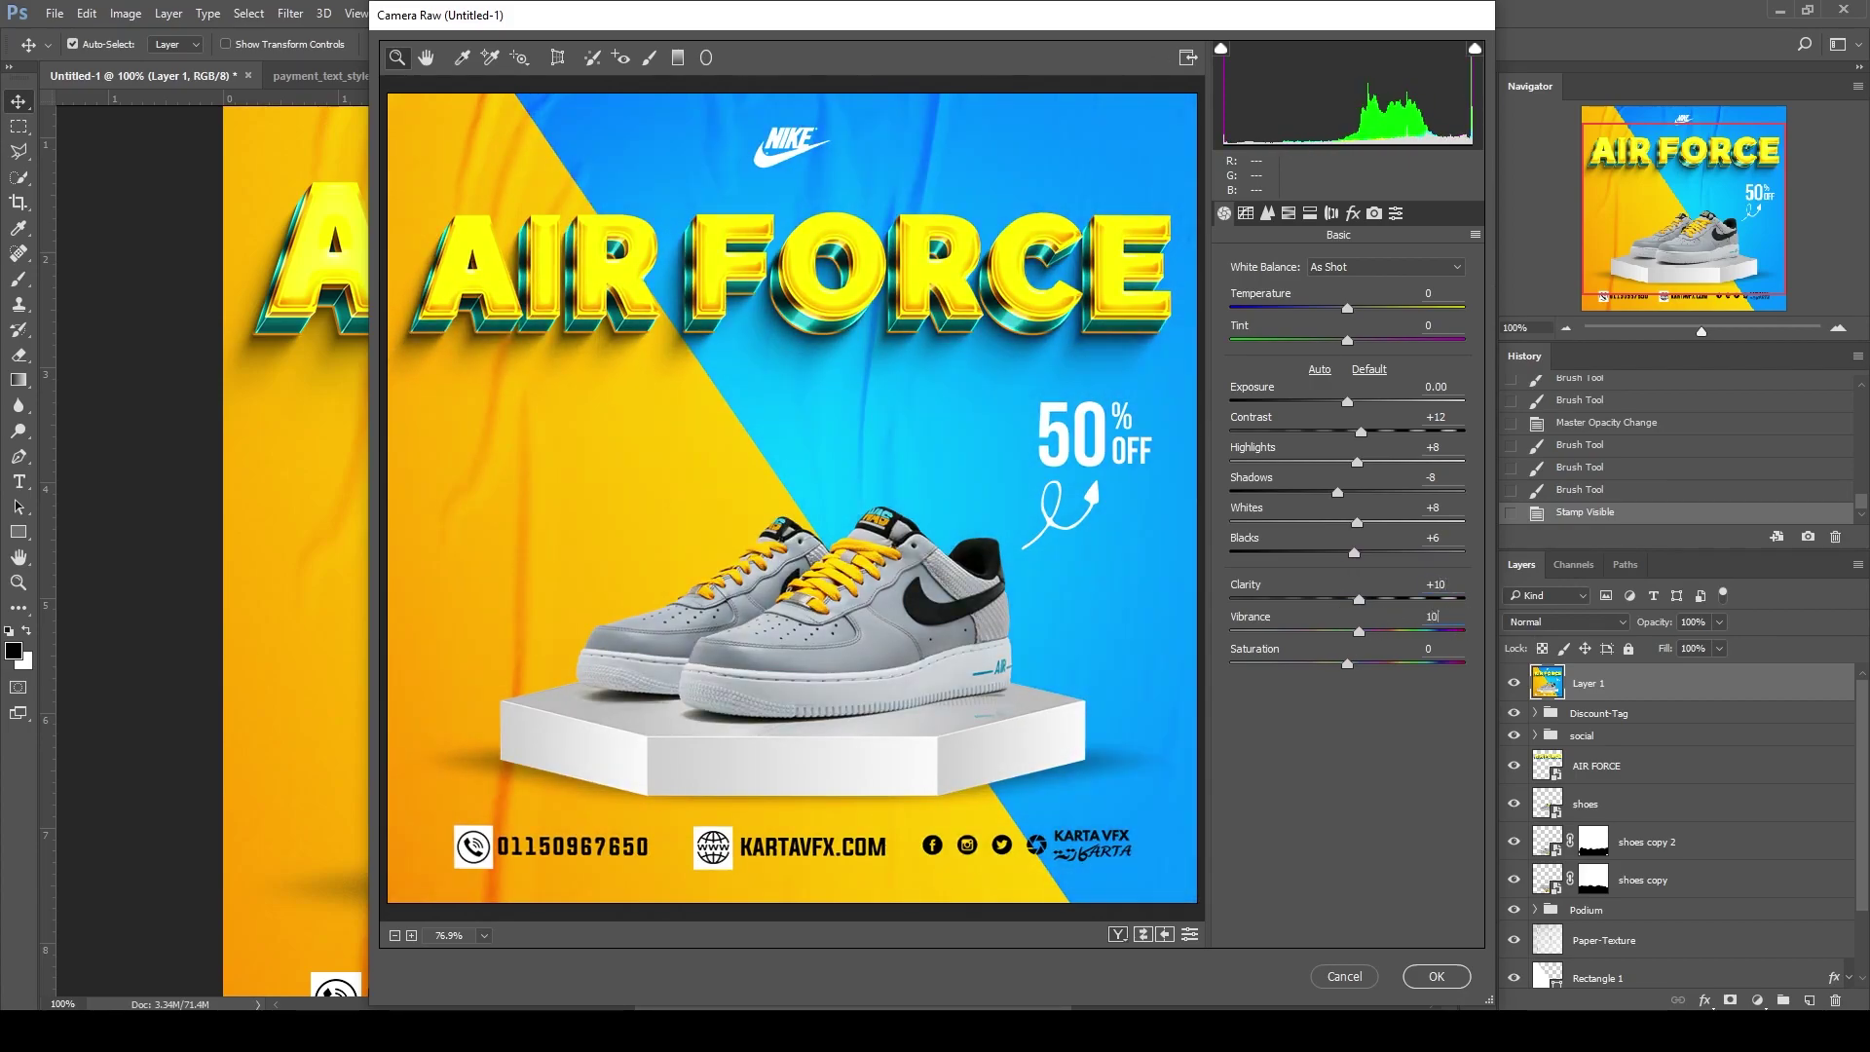
key("Tab")
type("7")
left_click(1143, 936)
left_click(1143, 937)
Set temperature to -2 and reset tint to 0
mouse_move(1348, 309)
left_mouse_down()
mouse_move(1366, 310)
mouse_move(1344, 312)
mouse_move(1340, 342)
mouse_move(1358, 337)
left_mouse_up()
double_click(1347, 339)
left_click_drag(1406, 300, 1402, 300)
Commit the Camera Raw grade on Layer 1 and review the finished AIR FORCE poster
left_click(1434, 977)
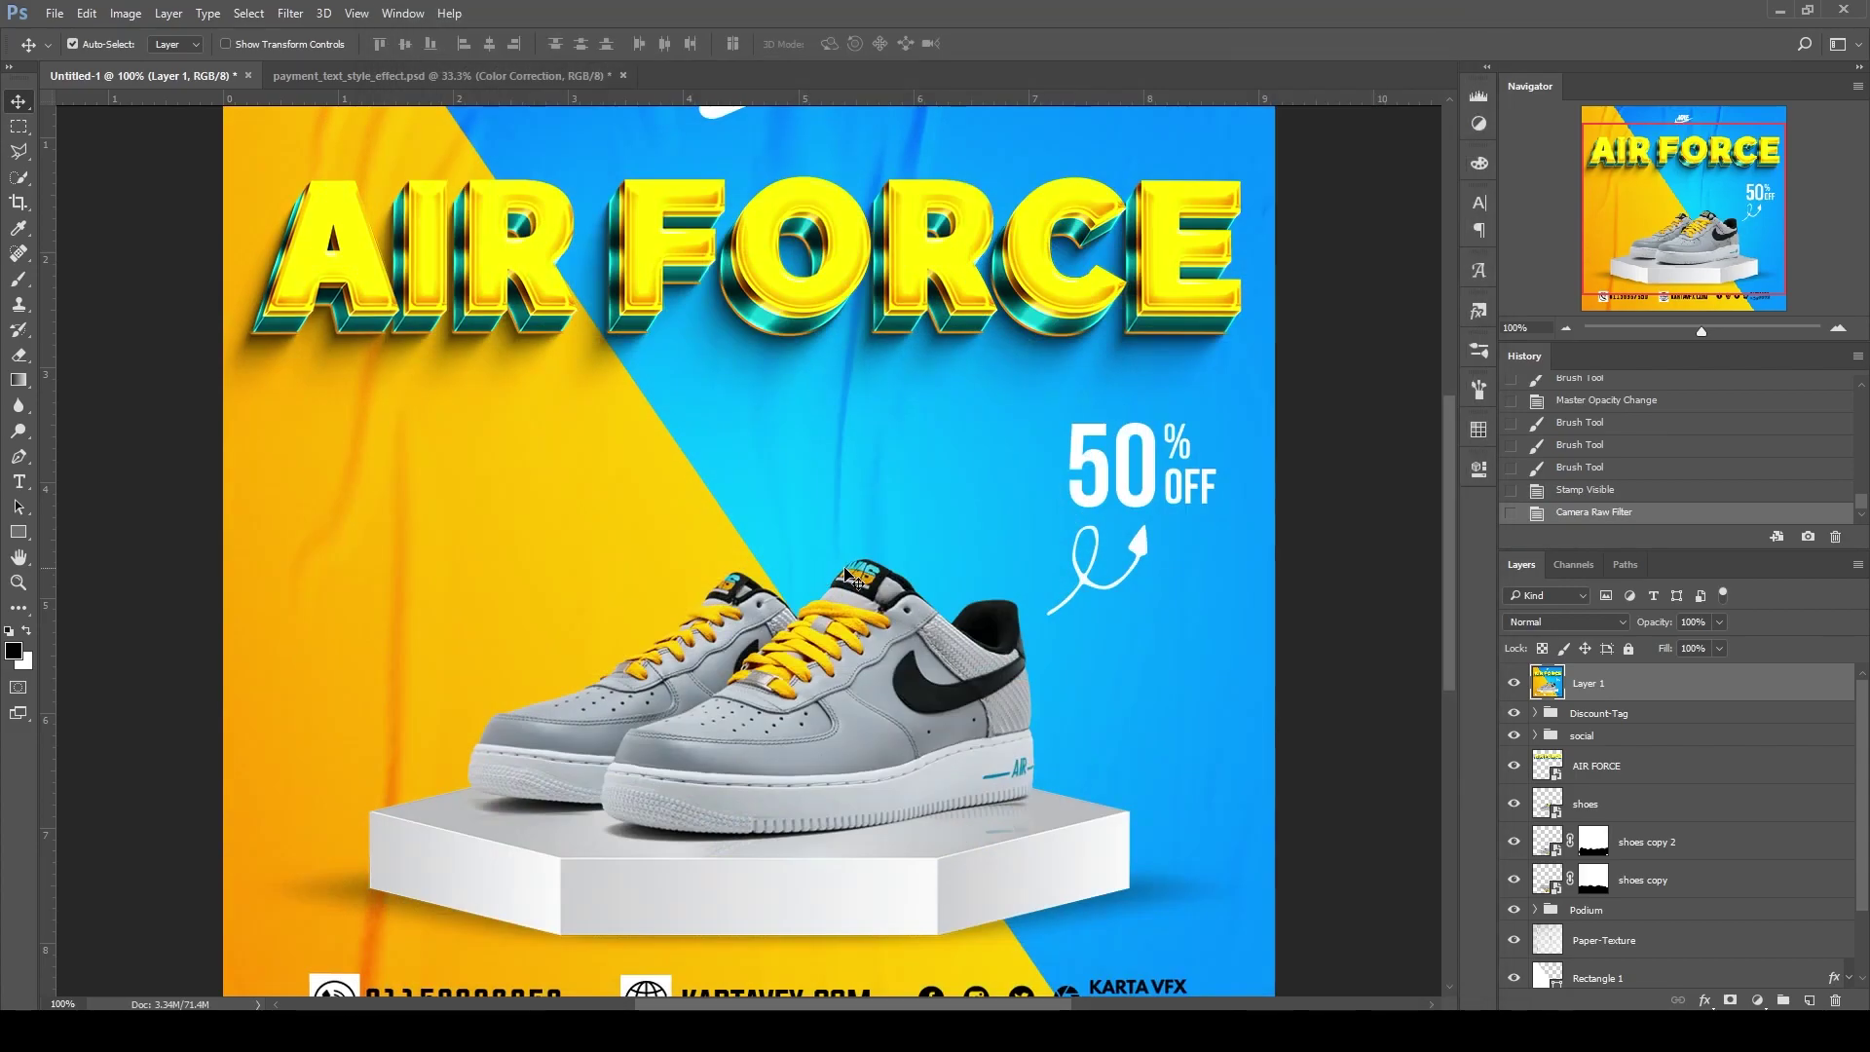
scroll(857, 582, "down", 3)
scroll(876, 598, "up", 2)
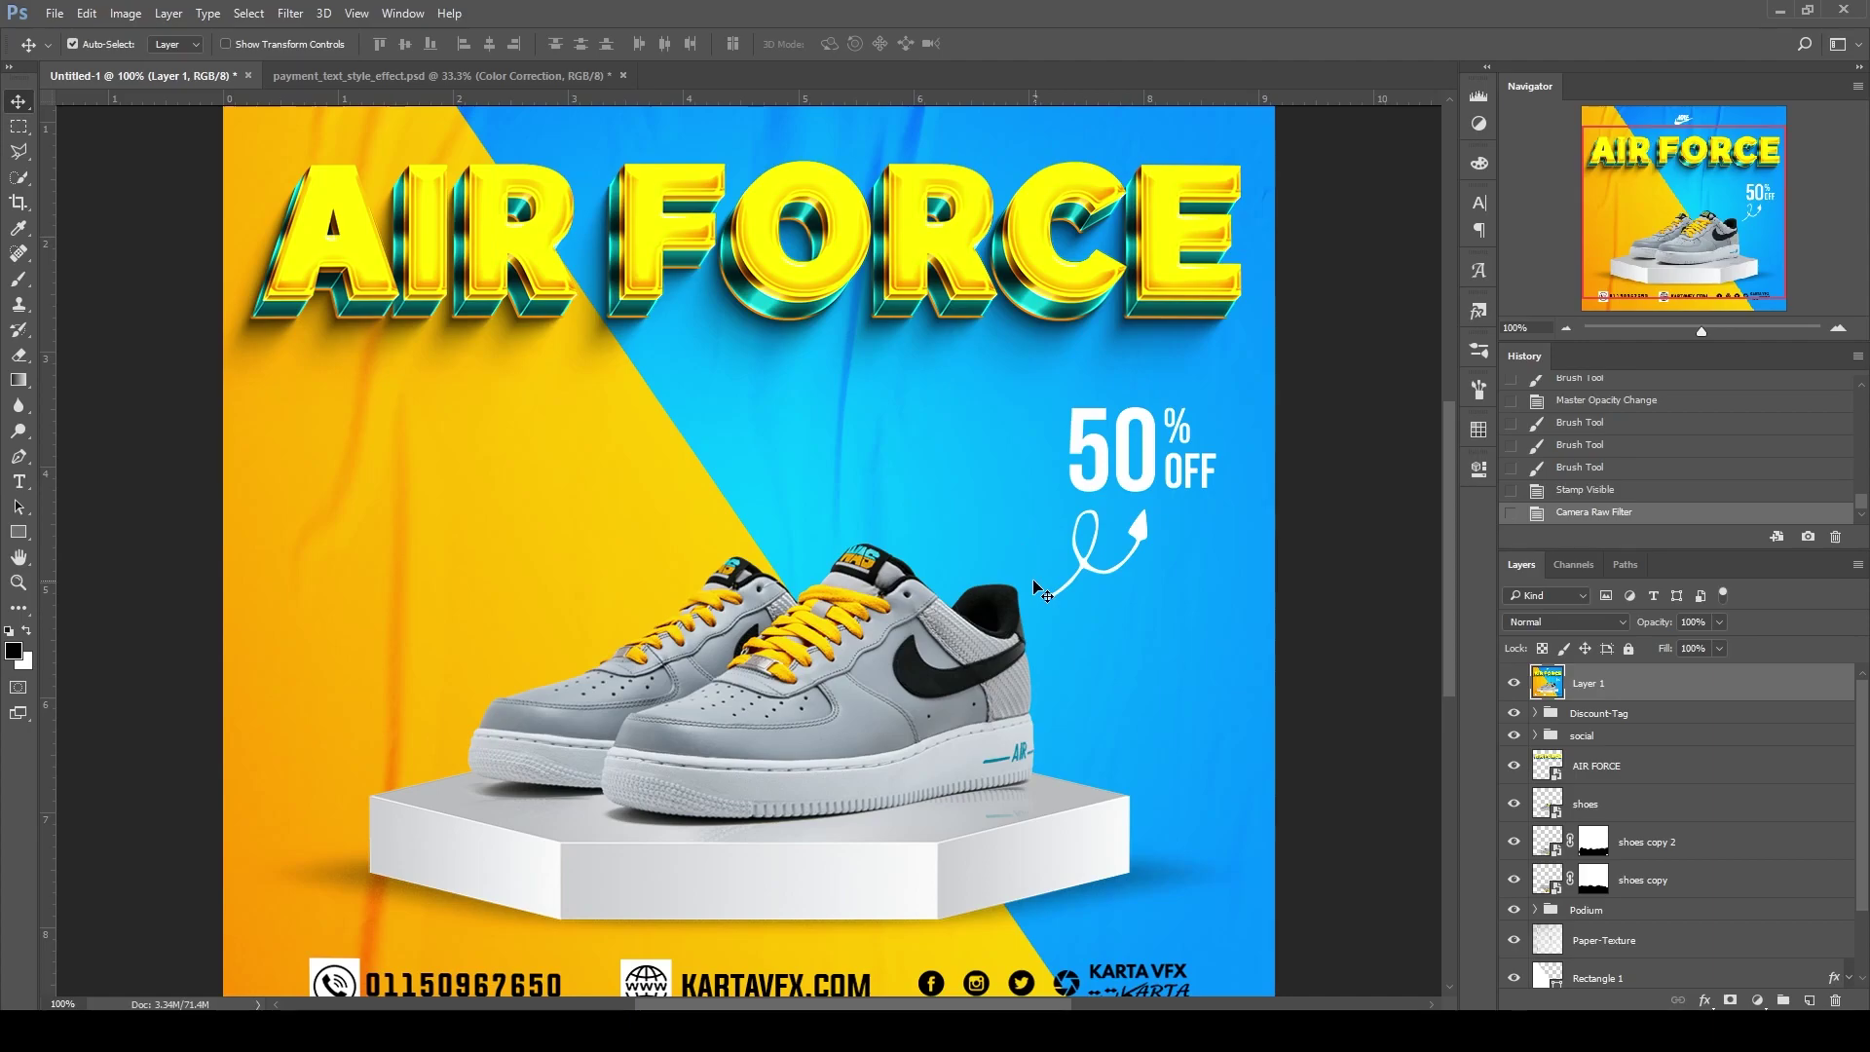
scroll(974, 579, "up", 1)
scroll(921, 575, "up", 2)
scroll(921, 573, "down", 2)
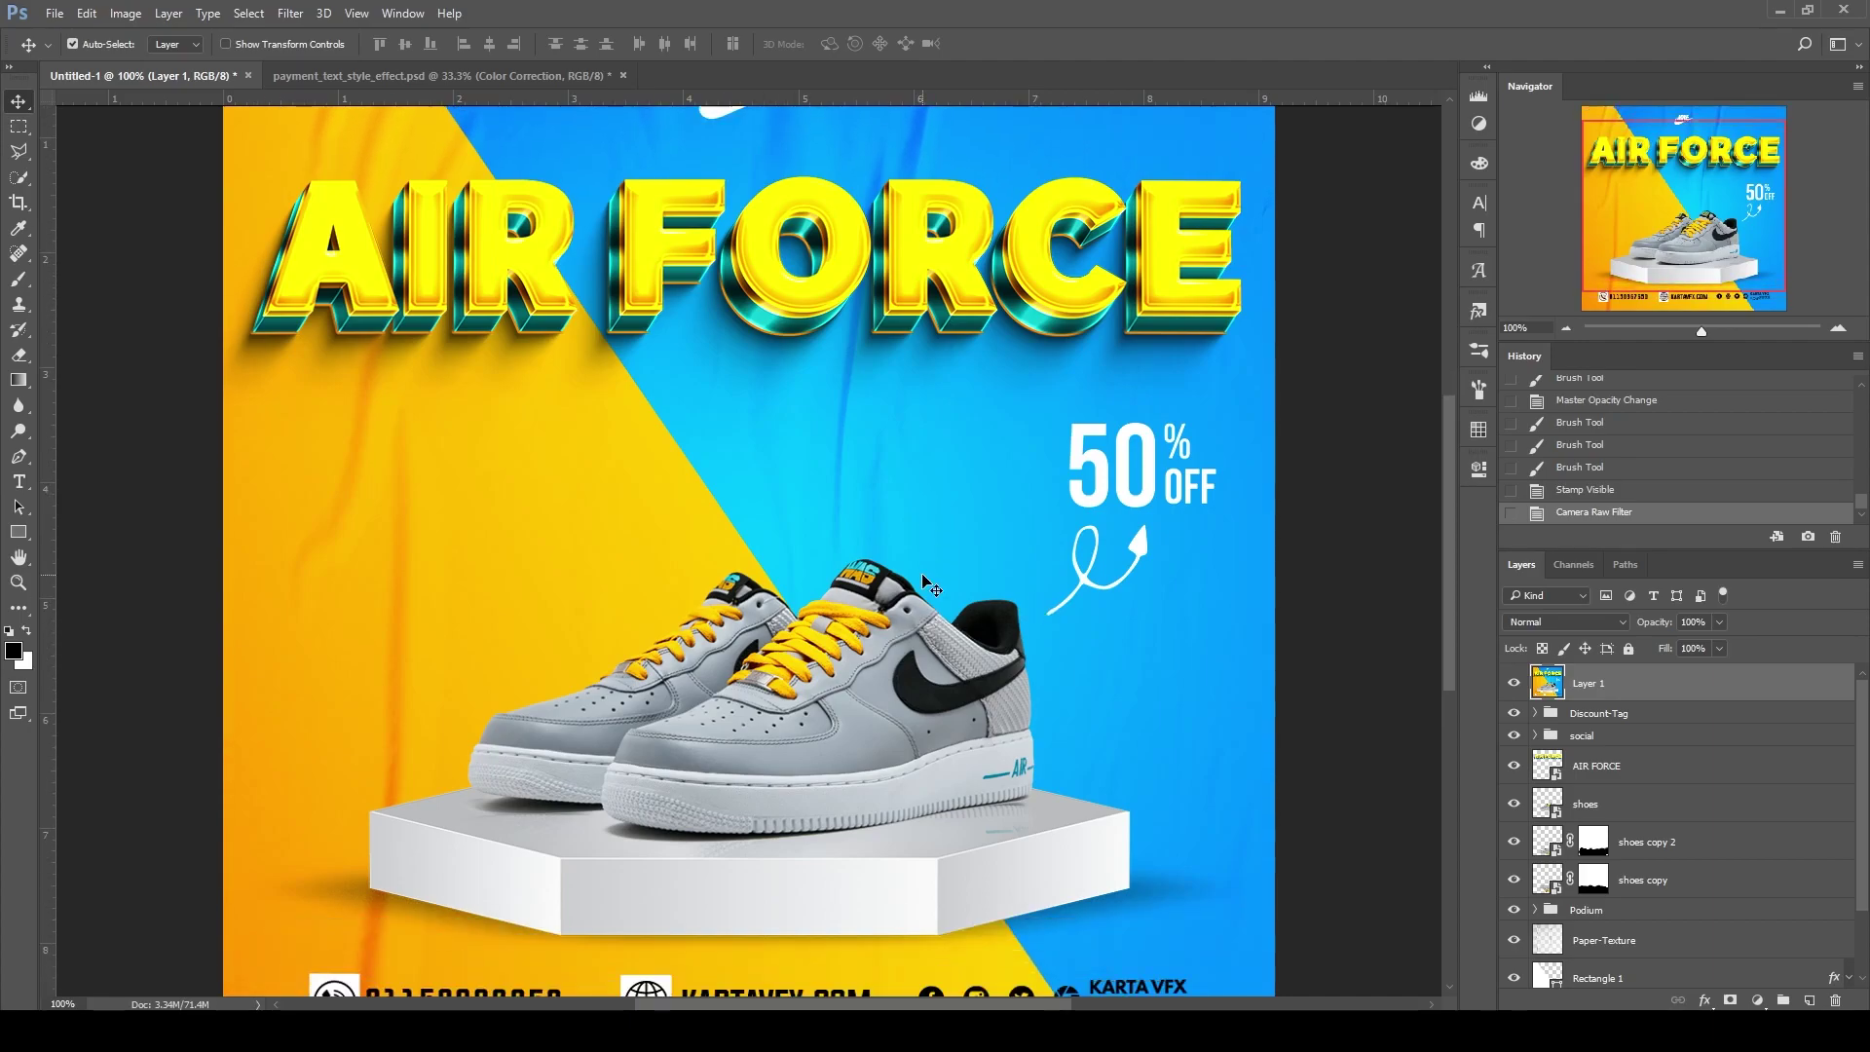